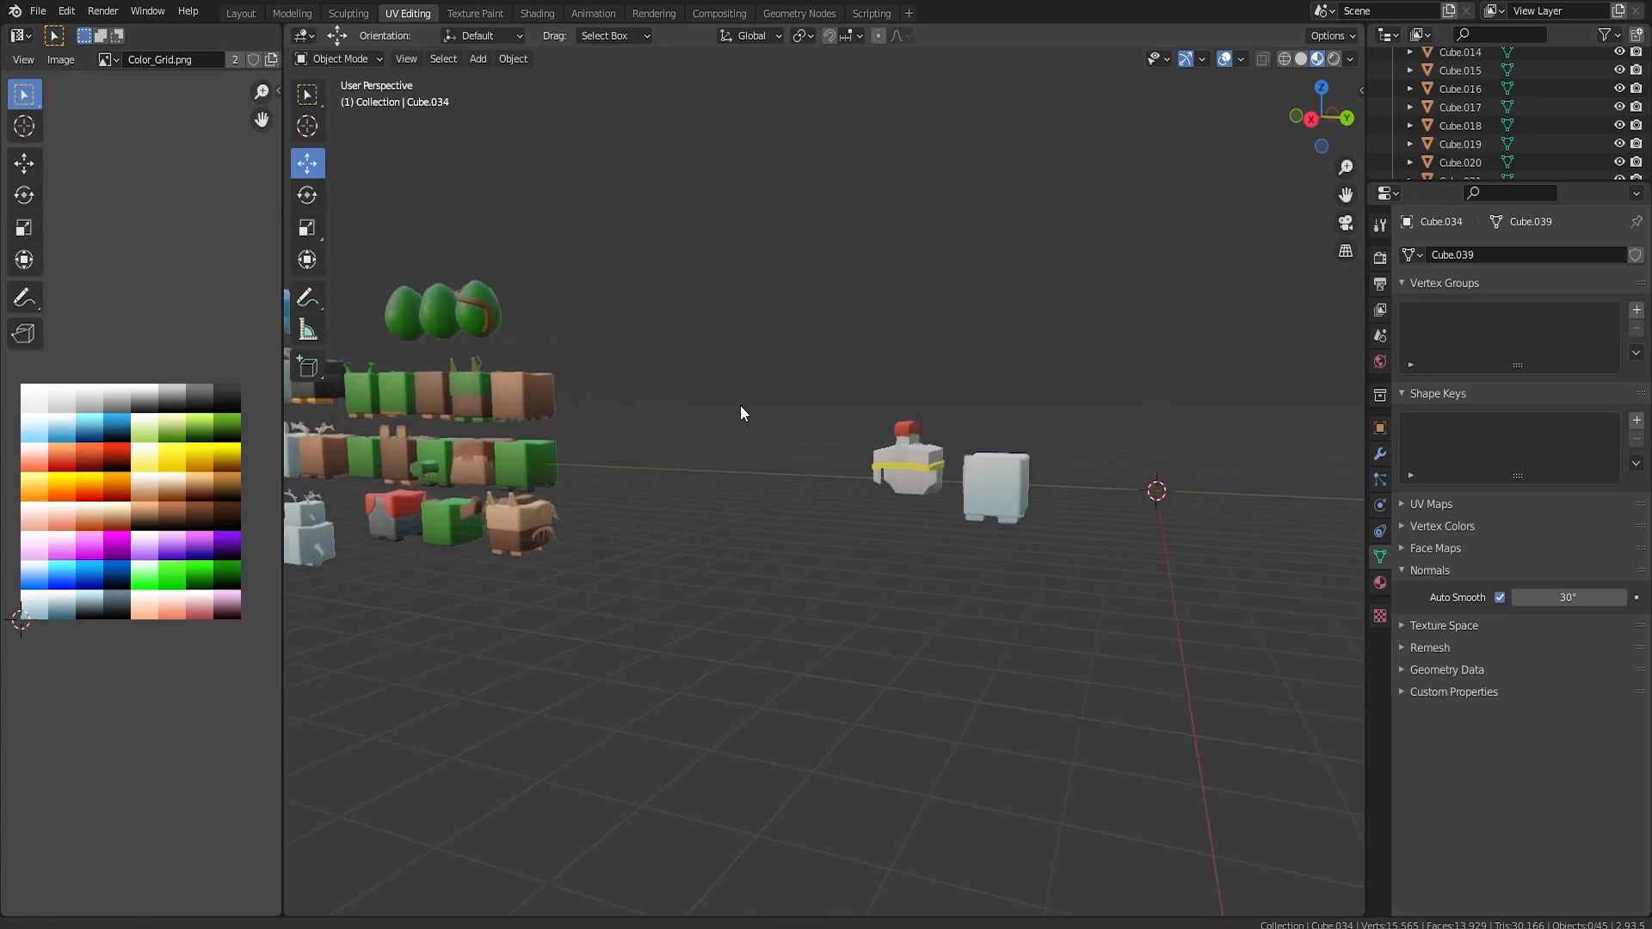
Duplicate the red-crested helmeted character and place the copy at the end of the row, beyond the horned character.
{"action": "scroll", "coordinate": [979, 472], "scroll_direction": "up", "scroll_amount": 3}
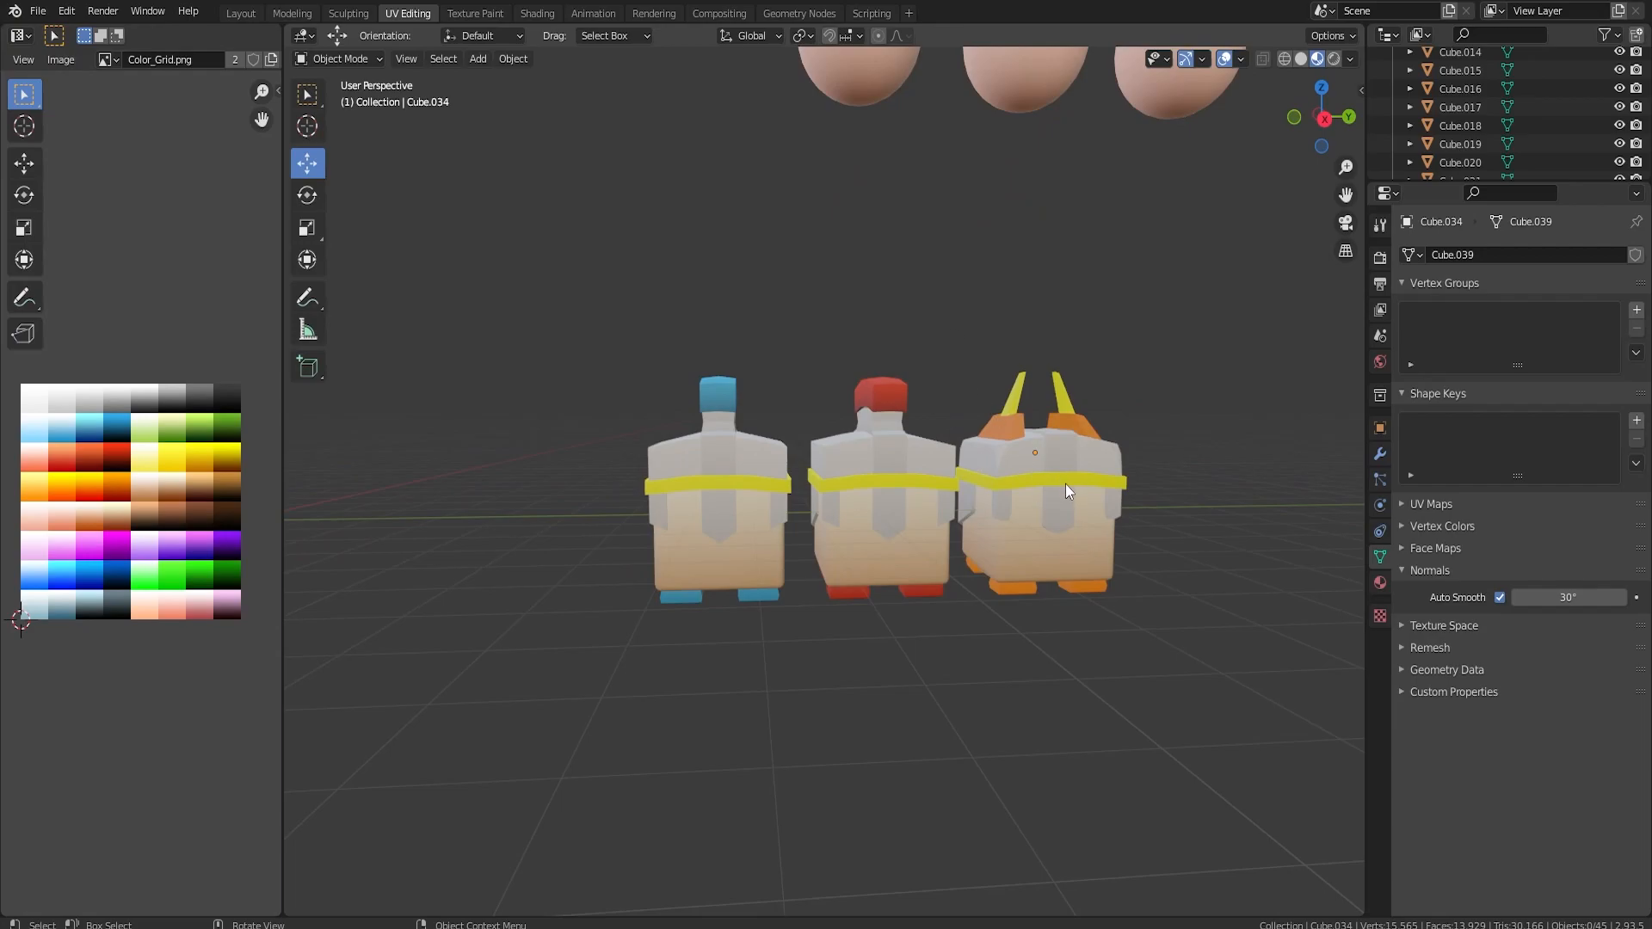
{"action": "middle_click_drag", "start_coordinate": [1073, 494], "coordinate": [1056, 463]}
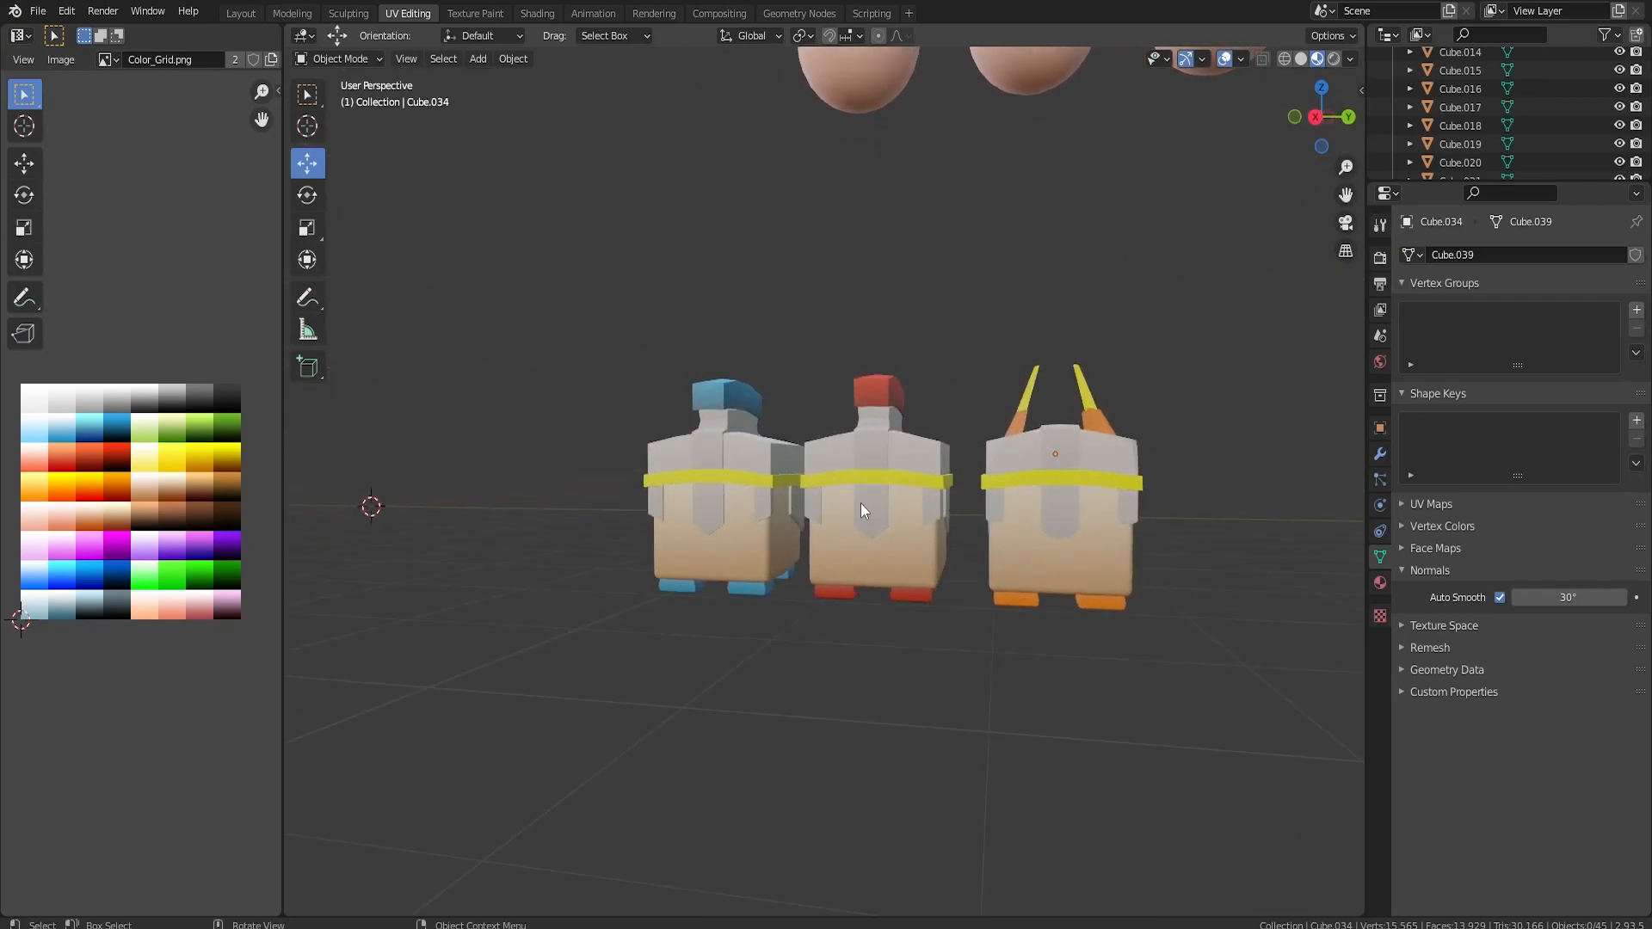
{"action": "left_click", "coordinate": [1099, 479]}
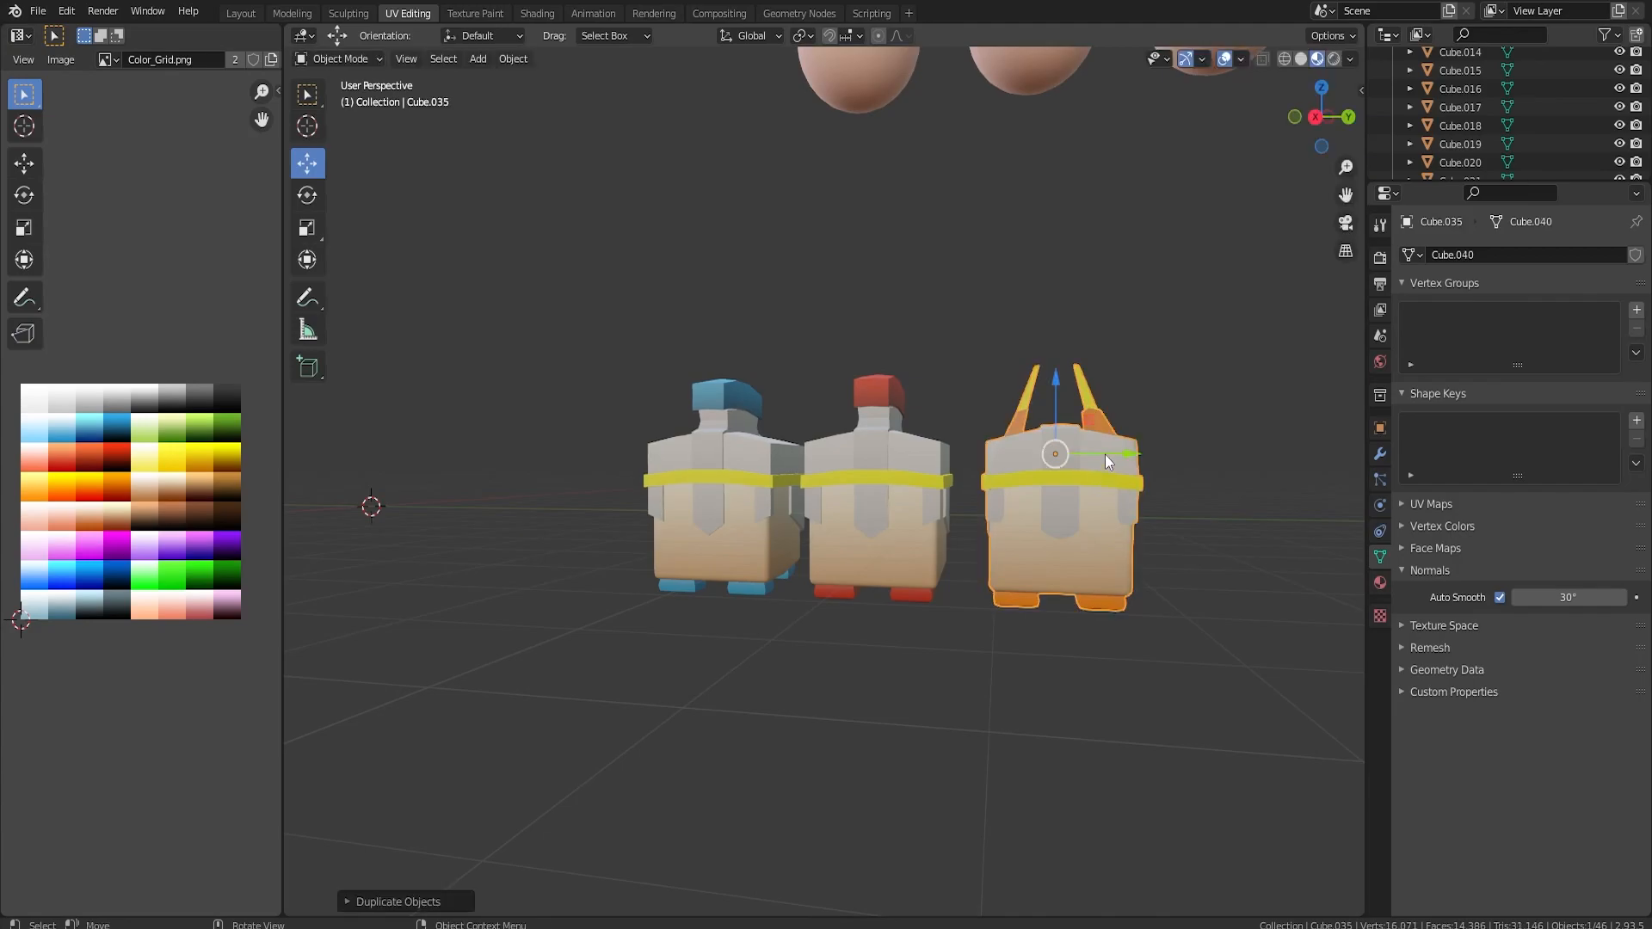
{"action": "key", "text": "Delete"}
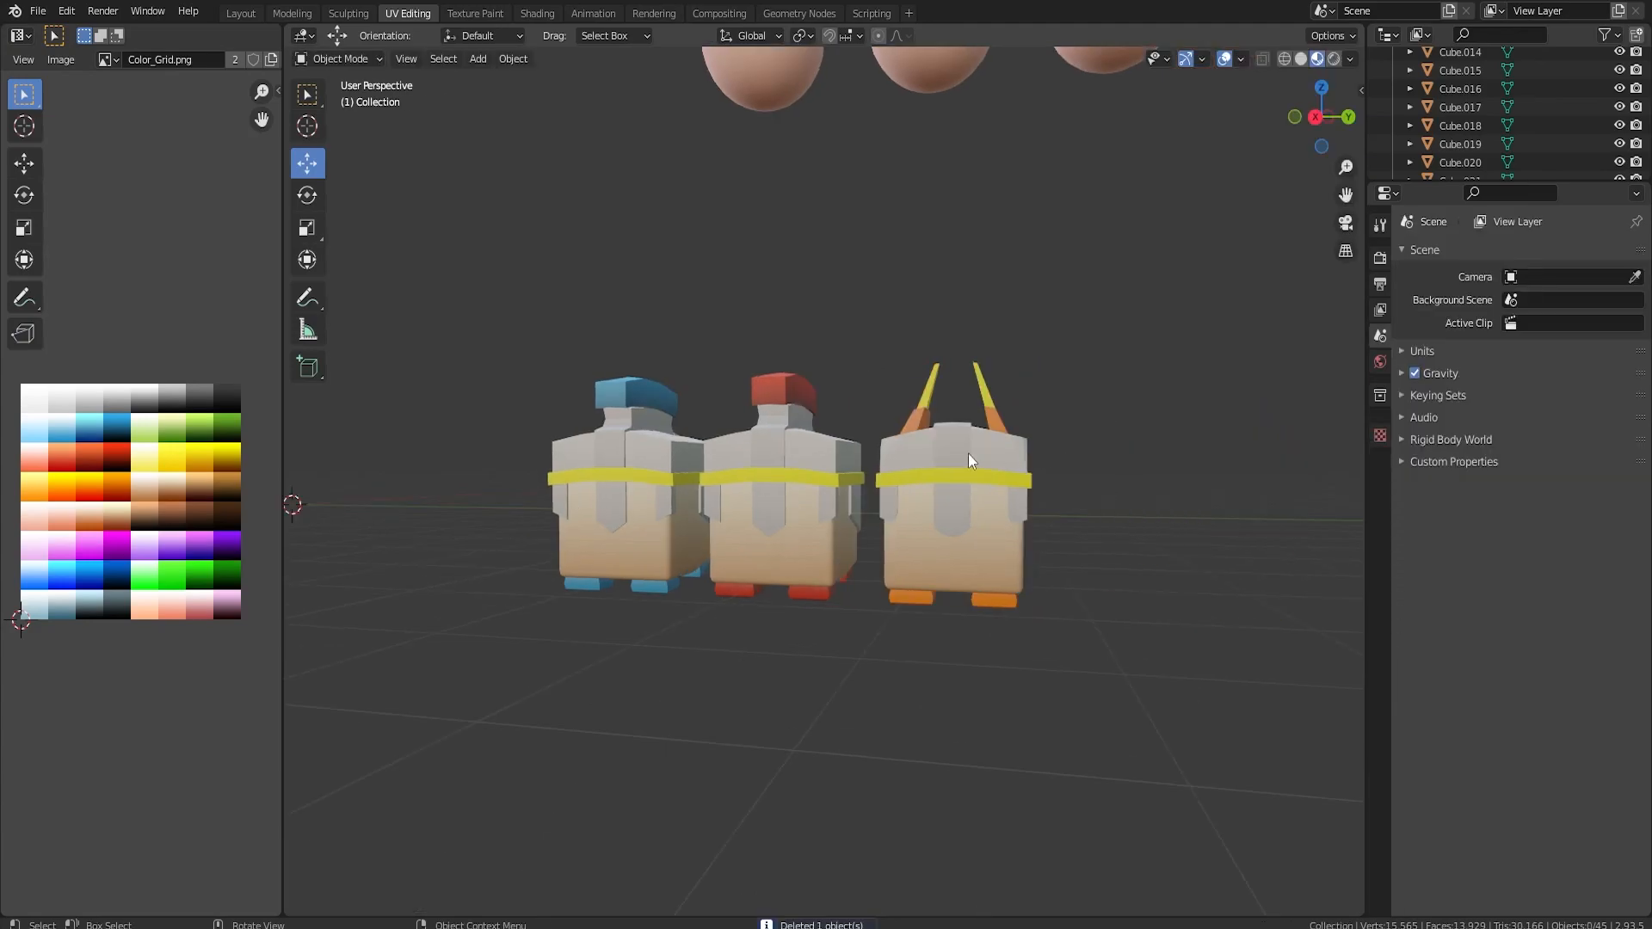
{"action": "left_click", "coordinate": [747, 487]}
{"action": "key", "text": "shift+d"}
{"action": "left_click", "coordinate": [1181, 456]}
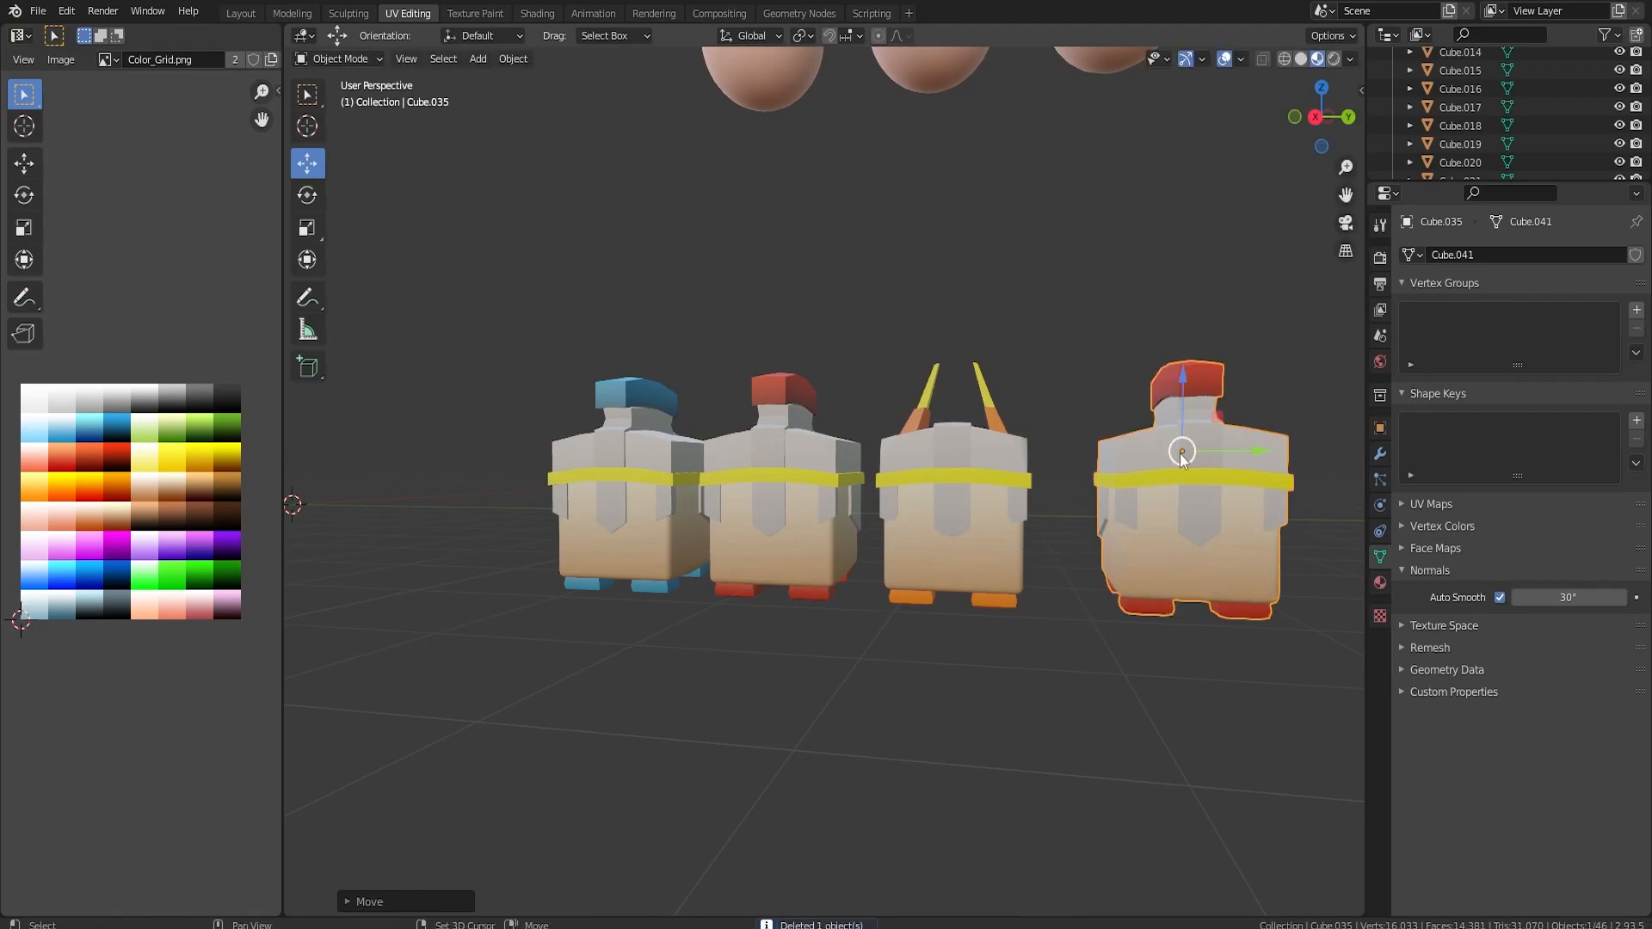
Delete the faces of the red crest and the grey neck beneath it from the copied helmet.
{"action": "scroll", "coordinate": [959, 479], "scroll_direction": "up", "scroll_amount": 4}
{"action": "middle_click_drag", "start_coordinate": [1118, 492], "coordinate": [887, 542]}
{"action": "key", "text": "Tab"}
{"action": "middle_click_drag", "start_coordinate": [746, 426], "coordinate": [887, 495]}
{"action": "left_click", "coordinate": [930, 638]}
{"action": "left_click", "coordinate": [957, 621], "text": "shift"}
{"action": "left_click", "coordinate": [924, 536], "text": "shift"}
{"action": "left_click", "coordinate": [885, 540], "text": "shift"}
{"action": "left_click", "coordinate": [869, 482], "text": "shift"}
{"action": "left_click", "coordinate": [893, 466], "text": "shift"}
{"action": "middle_click_drag", "start_coordinate": [970, 551], "coordinate": [895, 443]}
{"action": "key", "text": "ctrl+KP_Add"}
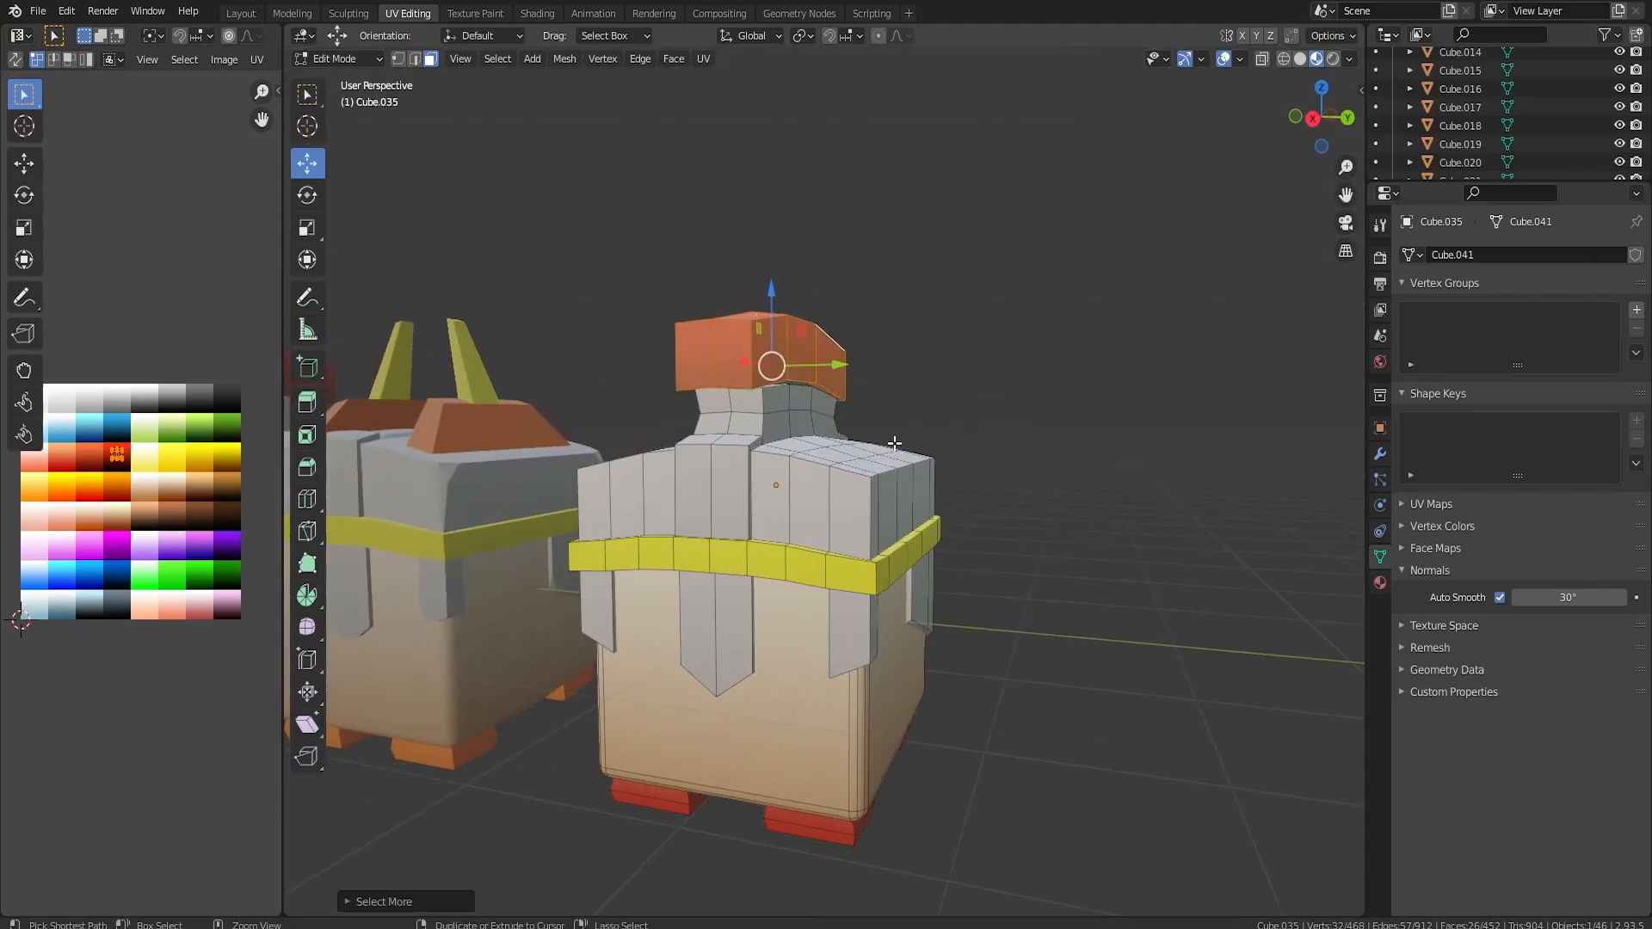
{"action": "key", "text": "ctrl+KP_Add"}
{"action": "key", "text": "x"}
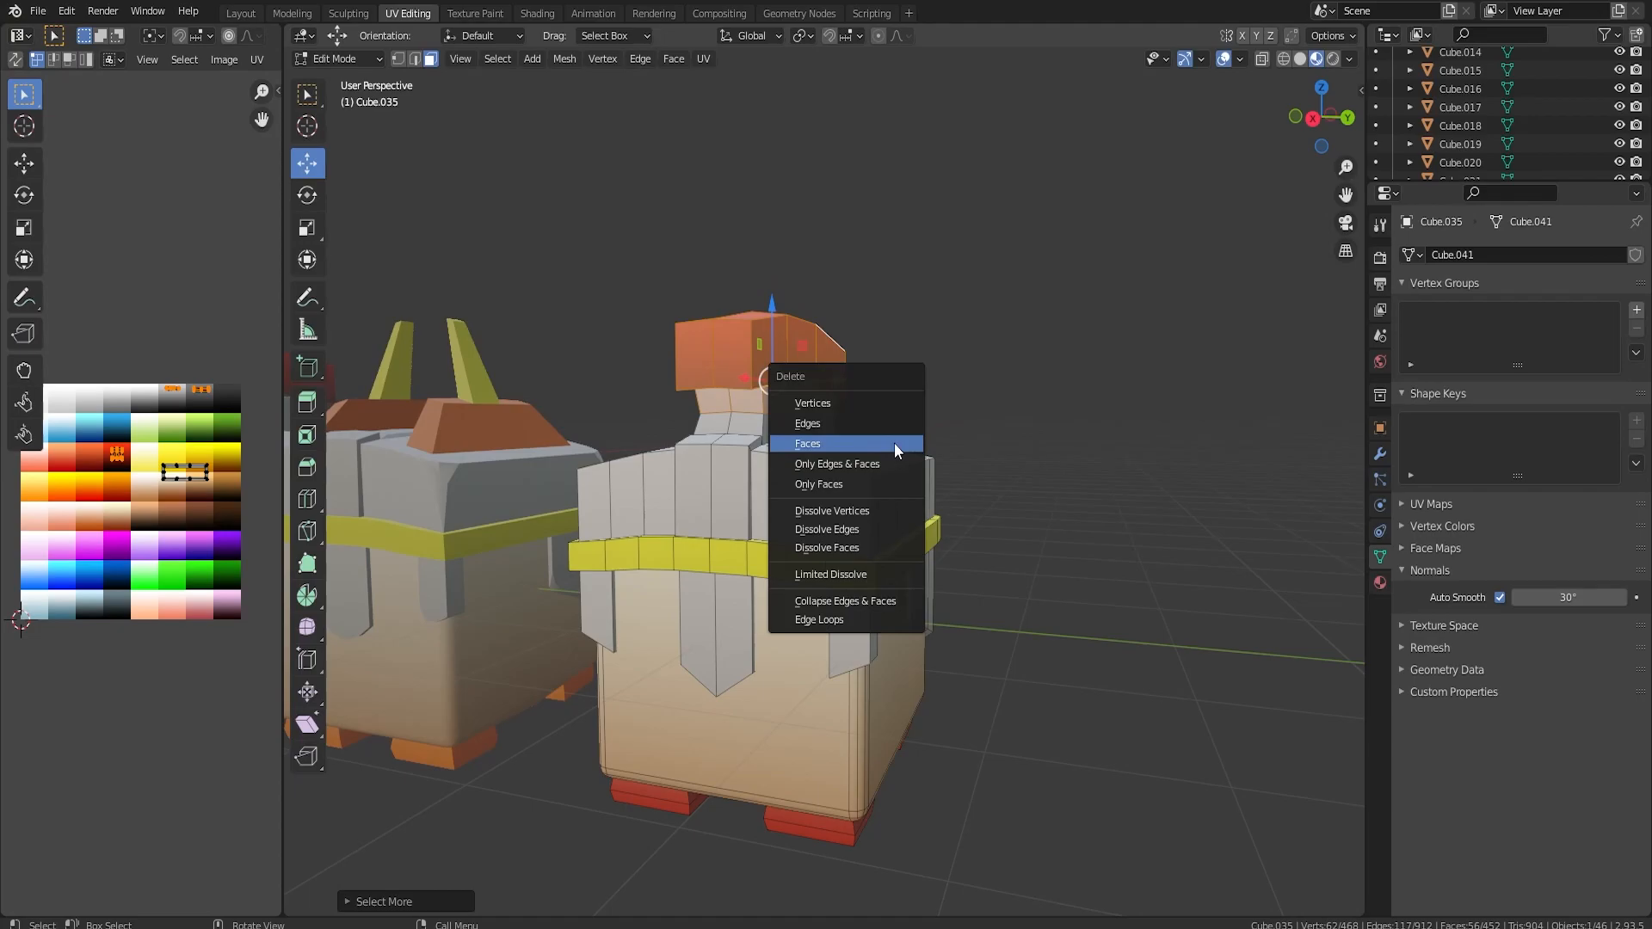
{"action": "left_click", "coordinate": [895, 443]}
Lower the raised vertices around the opening left on the helmet's central ridge, working in right orthographic view.
{"action": "middle_click_drag", "start_coordinate": [852, 371], "coordinate": [909, 427]}
{"action": "key", "text": "KP_3"}
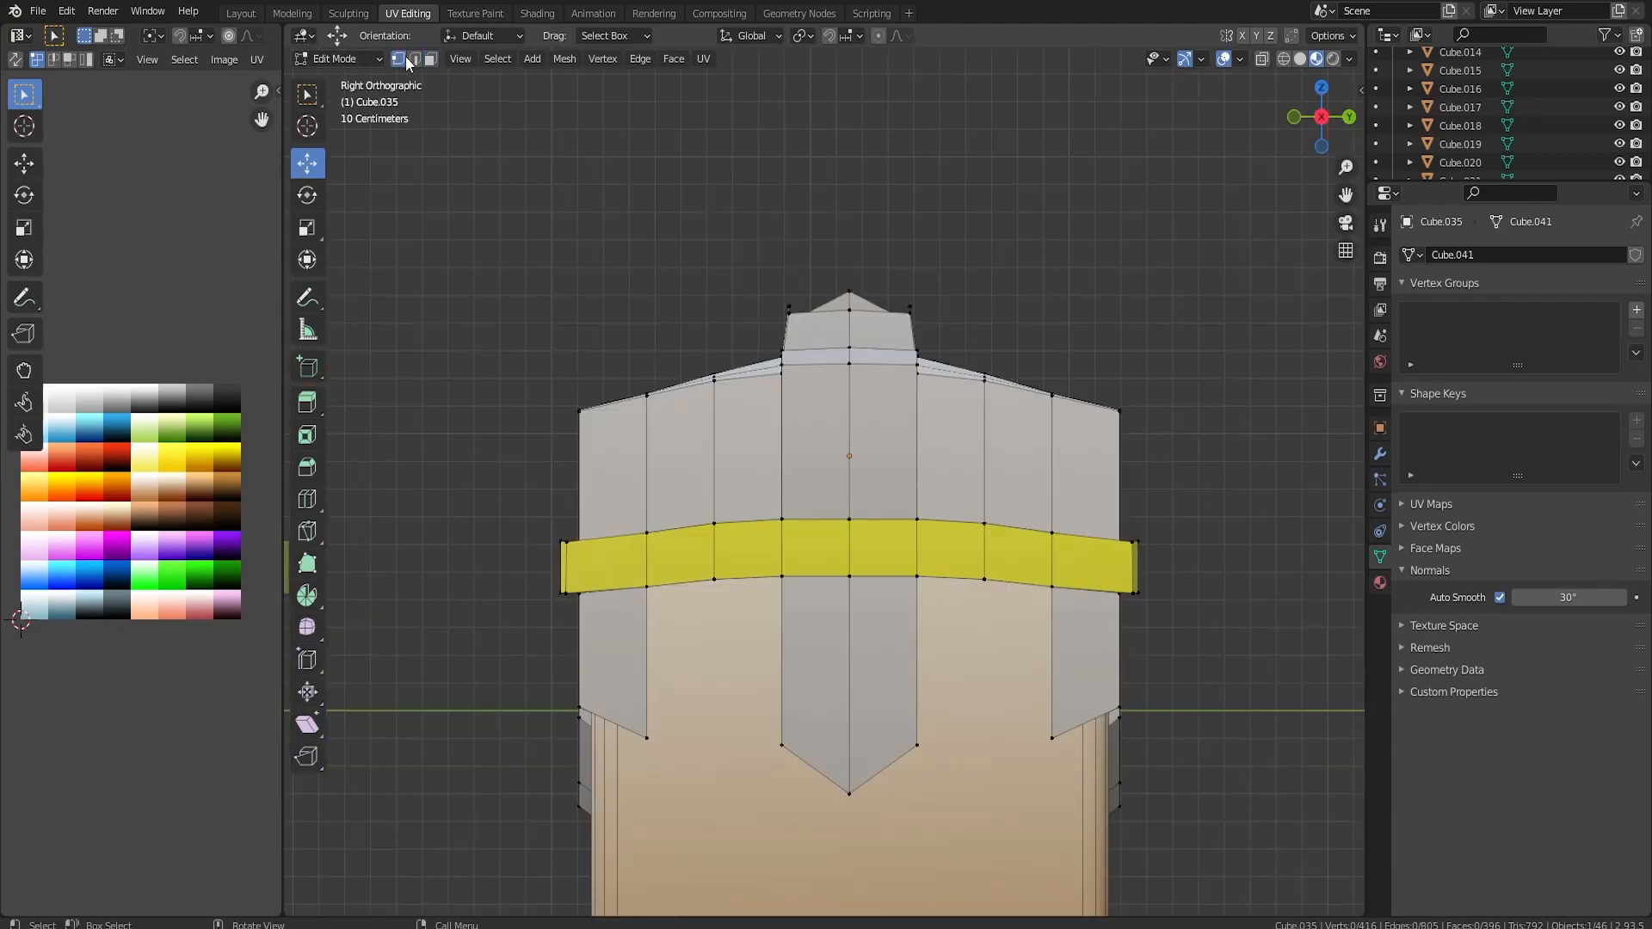
{"action": "left_click_drag", "start_coordinate": [850, 271], "coordinate": [848, 278]}
{"action": "middle_click_drag", "start_coordinate": [902, 232], "coordinate": [913, 302]}
Fill the edge loop around the ridge opening with a face and move it down onto the helmet.
{"action": "left_click", "coordinate": [418, 61]}
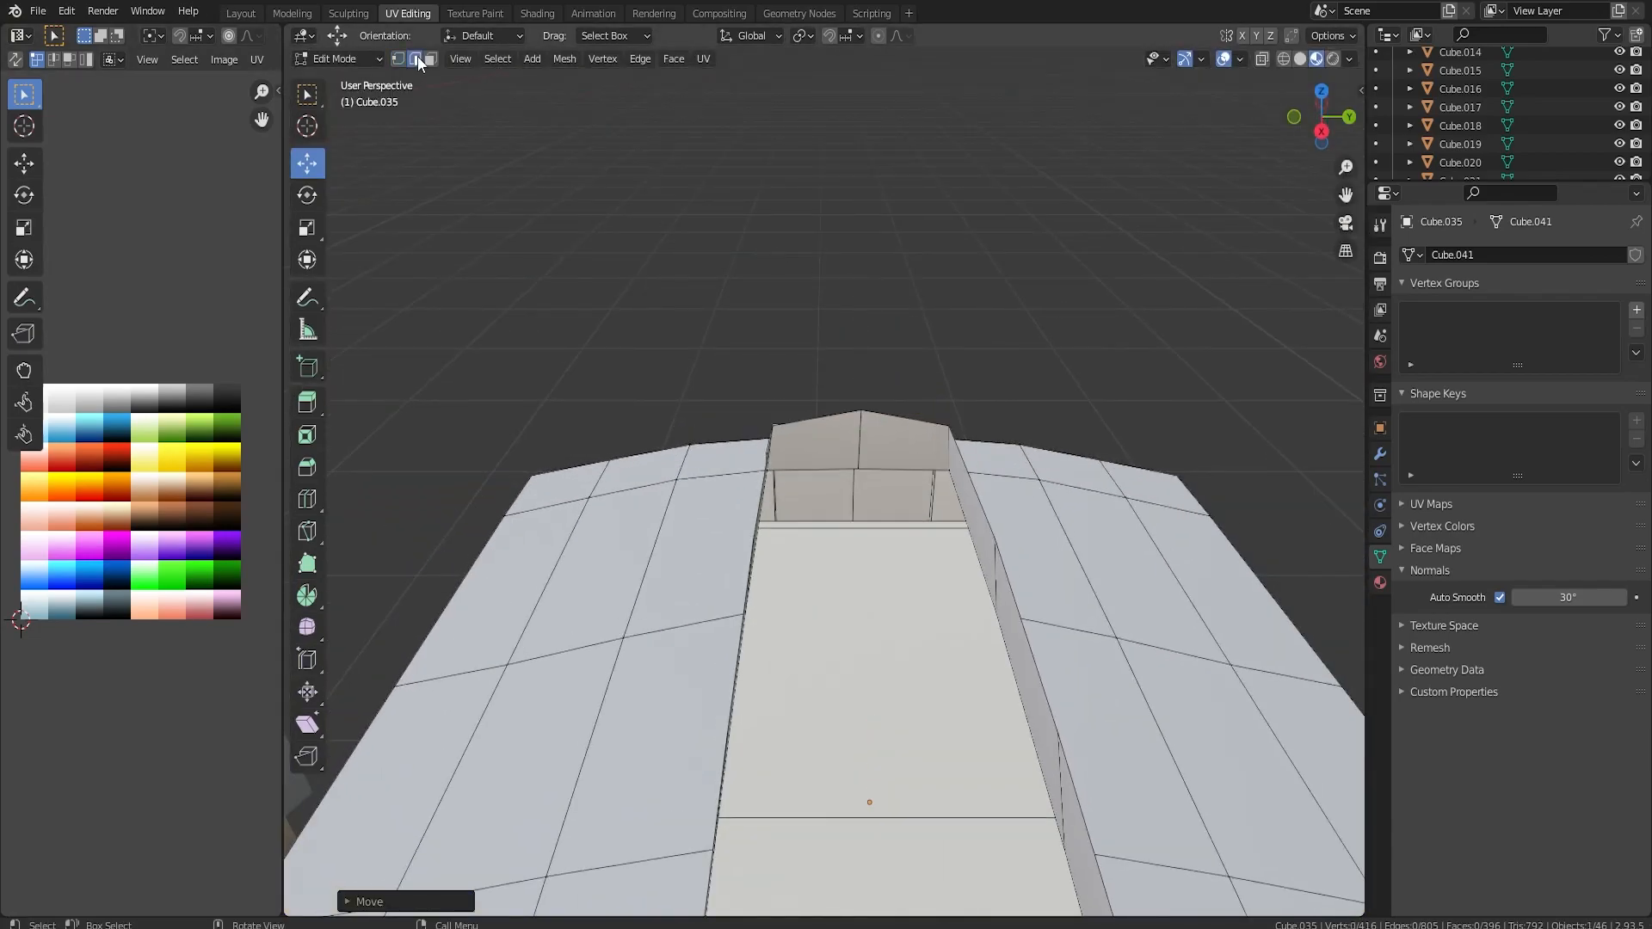
{"action": "left_click", "coordinate": [823, 419], "text": "alt"}
{"action": "middle_click_drag", "start_coordinate": [822, 420], "coordinate": [925, 540]}
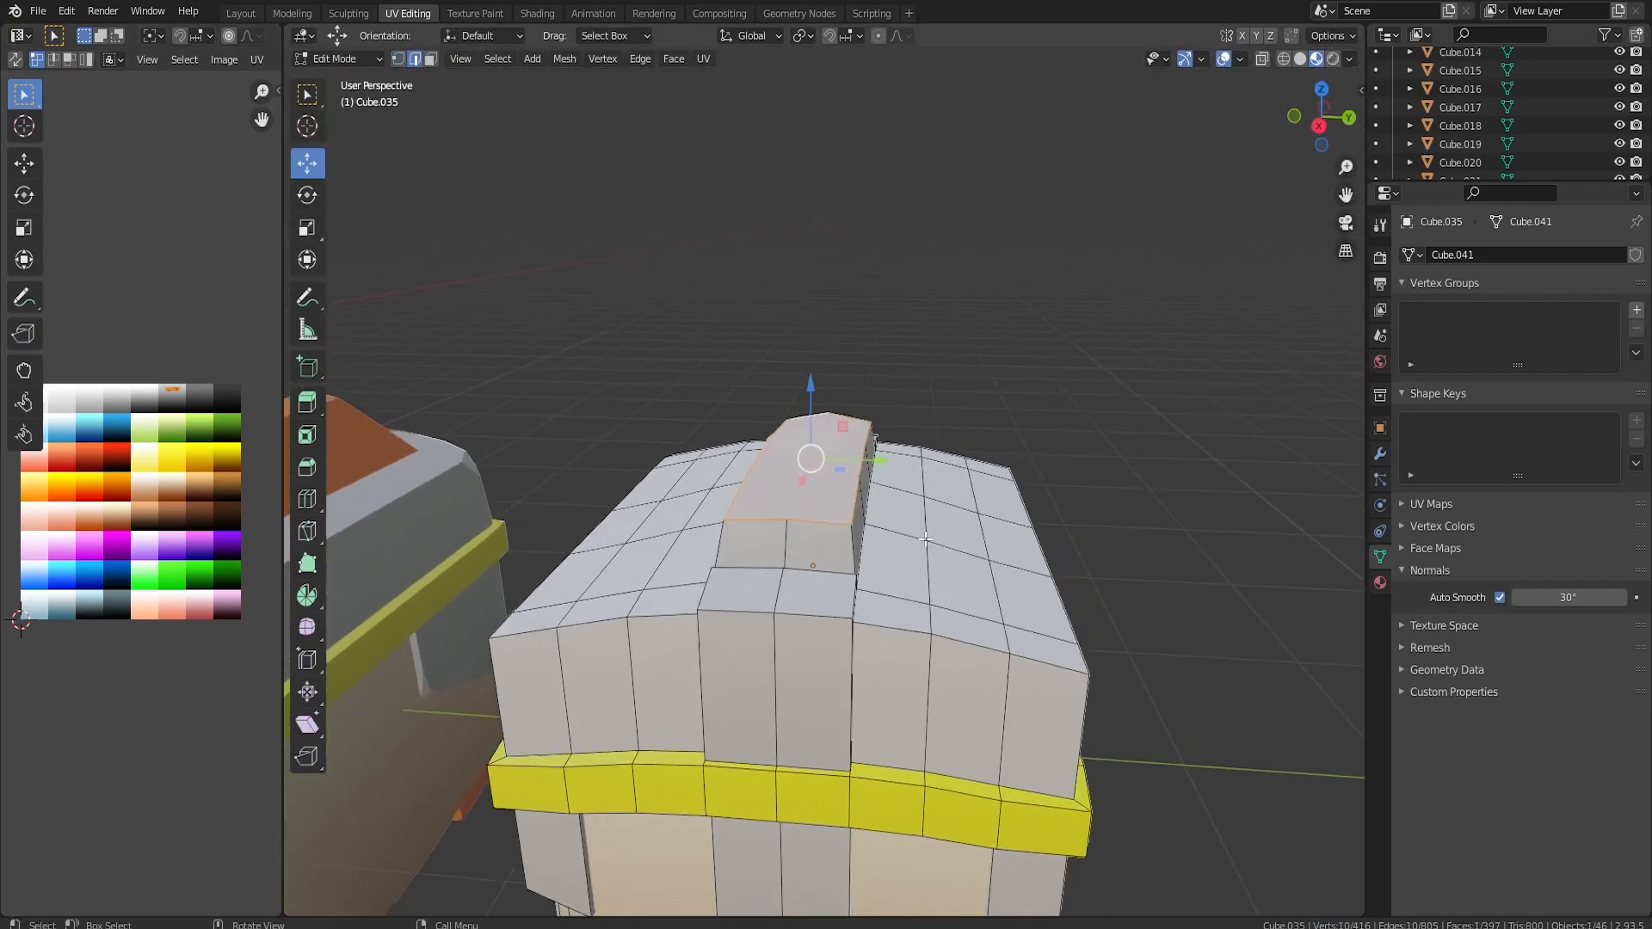
{"action": "left_click_drag", "start_coordinate": [811, 381], "coordinate": [814, 439]}
{"action": "key", "text": "Tab"}
{"action": "middle_click_drag", "start_coordinate": [1062, 450], "coordinate": [1141, 451]}
Delete the cap face on the ridge and close the opening with new faces between its opposite edges.
{"action": "key", "text": "Tab"}
{"action": "key", "text": "x"}
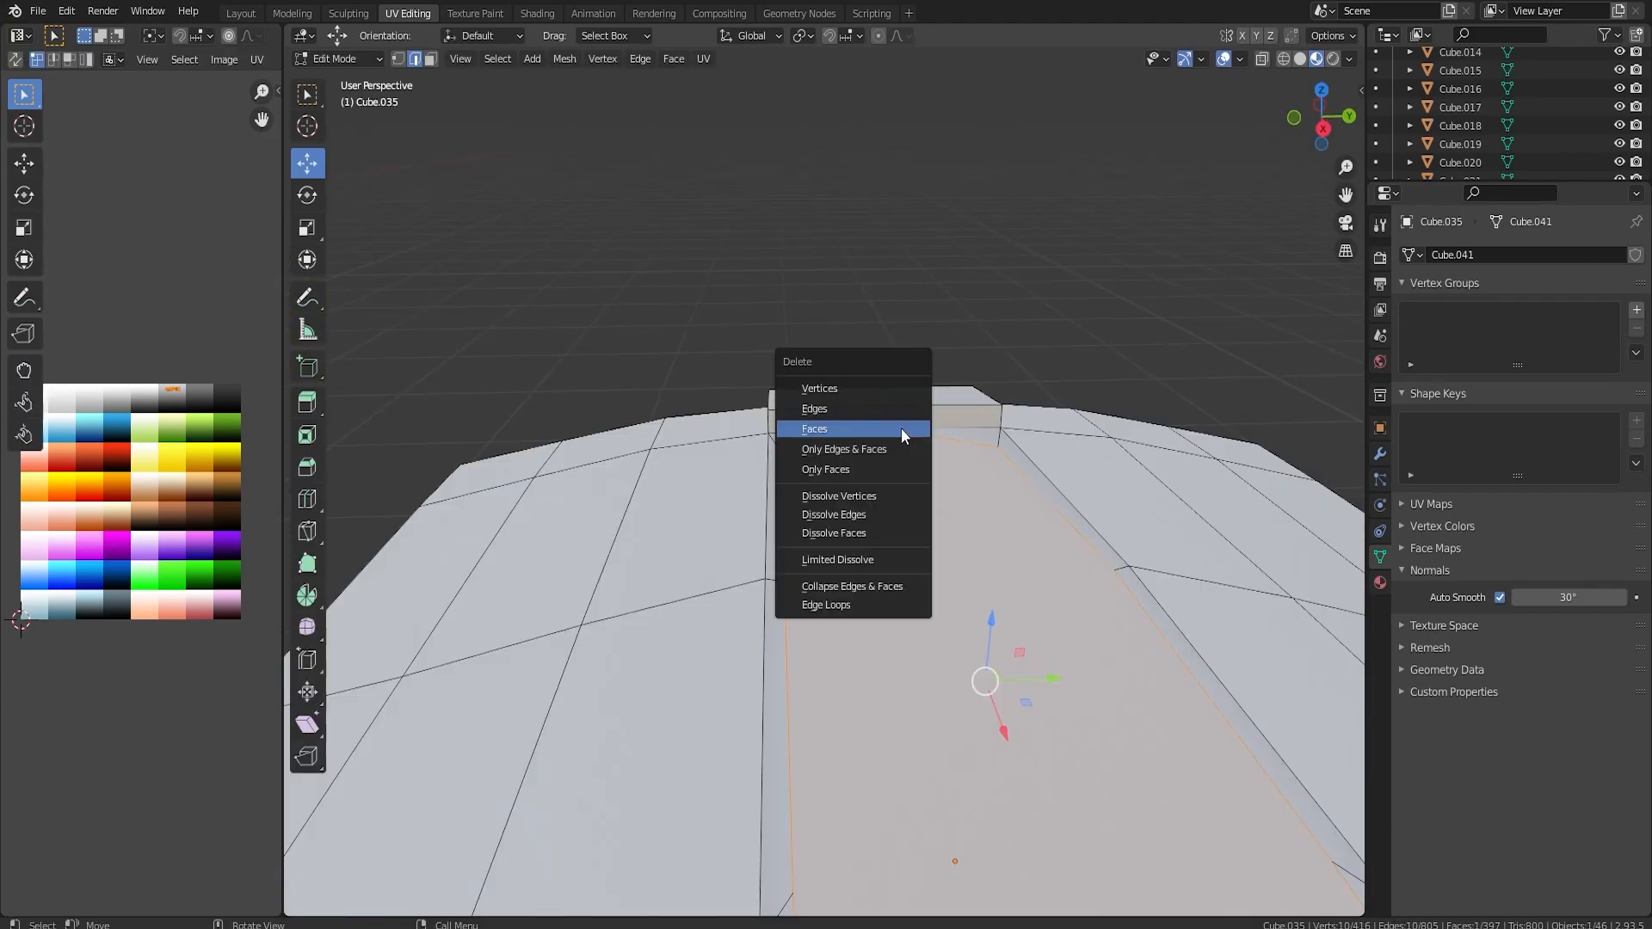
{"action": "left_click", "coordinate": [901, 428]}
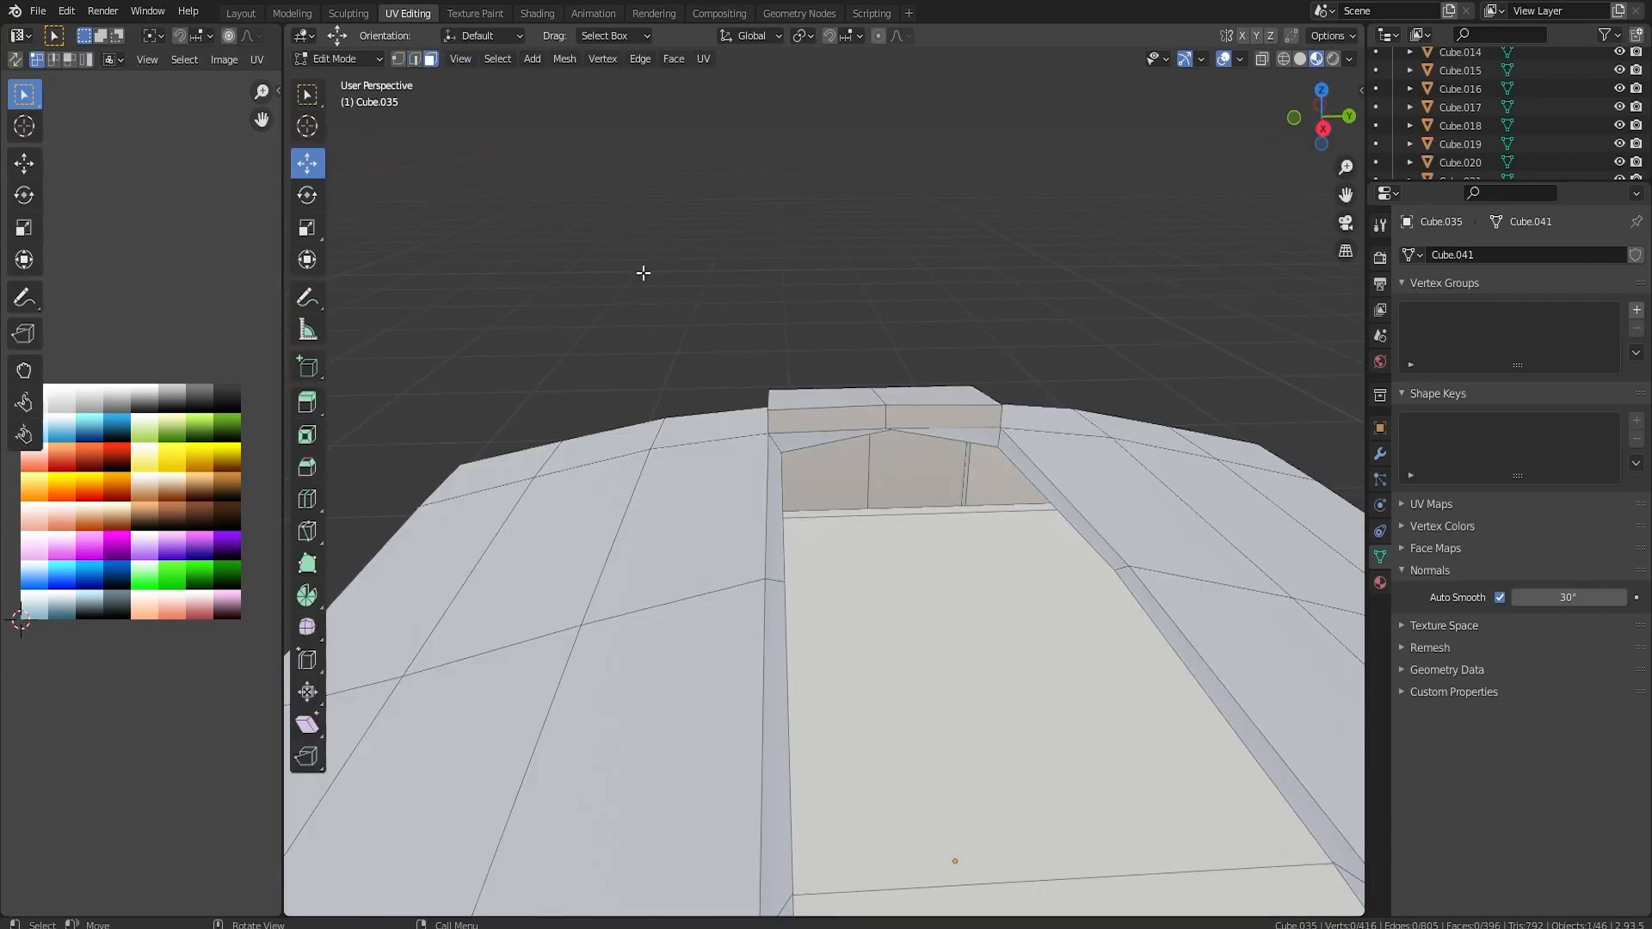
{"action": "left_click", "coordinate": [839, 421], "text": "alt"}
{"action": "middle_click_drag", "start_coordinate": [839, 421], "coordinate": [1043, 415]}
{"action": "scroll", "coordinate": [1043, 413], "scroll_direction": "down", "scroll_amount": 3}
{"action": "left_click", "coordinate": [1079, 196], "text": "shift"}
{"action": "left_click", "coordinate": [1122, 205], "text": "shift"}
{"action": "key", "text": "ctrl+e"}
{"action": "left_click", "coordinate": [1133, 226]}
{"action": "scroll", "coordinate": [1134, 275], "scroll_direction": "up", "scroll_amount": 3}
{"action": "middle_click_drag", "start_coordinate": [1136, 301], "coordinate": [1047, 229]}
{"action": "key", "text": "Tab"}
Duplicate one face on the helmet's side in place and scale the copy down as the base of a horn.
{"action": "middle_click_drag", "start_coordinate": [1158, 286], "coordinate": [1113, 332]}
{"action": "scroll", "coordinate": [1136, 349], "scroll_direction": "down", "scroll_amount": 1}
{"action": "scroll", "coordinate": [1180, 377], "scroll_direction": "down", "scroll_amount": 3}
{"action": "middle_click_drag", "start_coordinate": [1181, 377], "coordinate": [878, 395]}
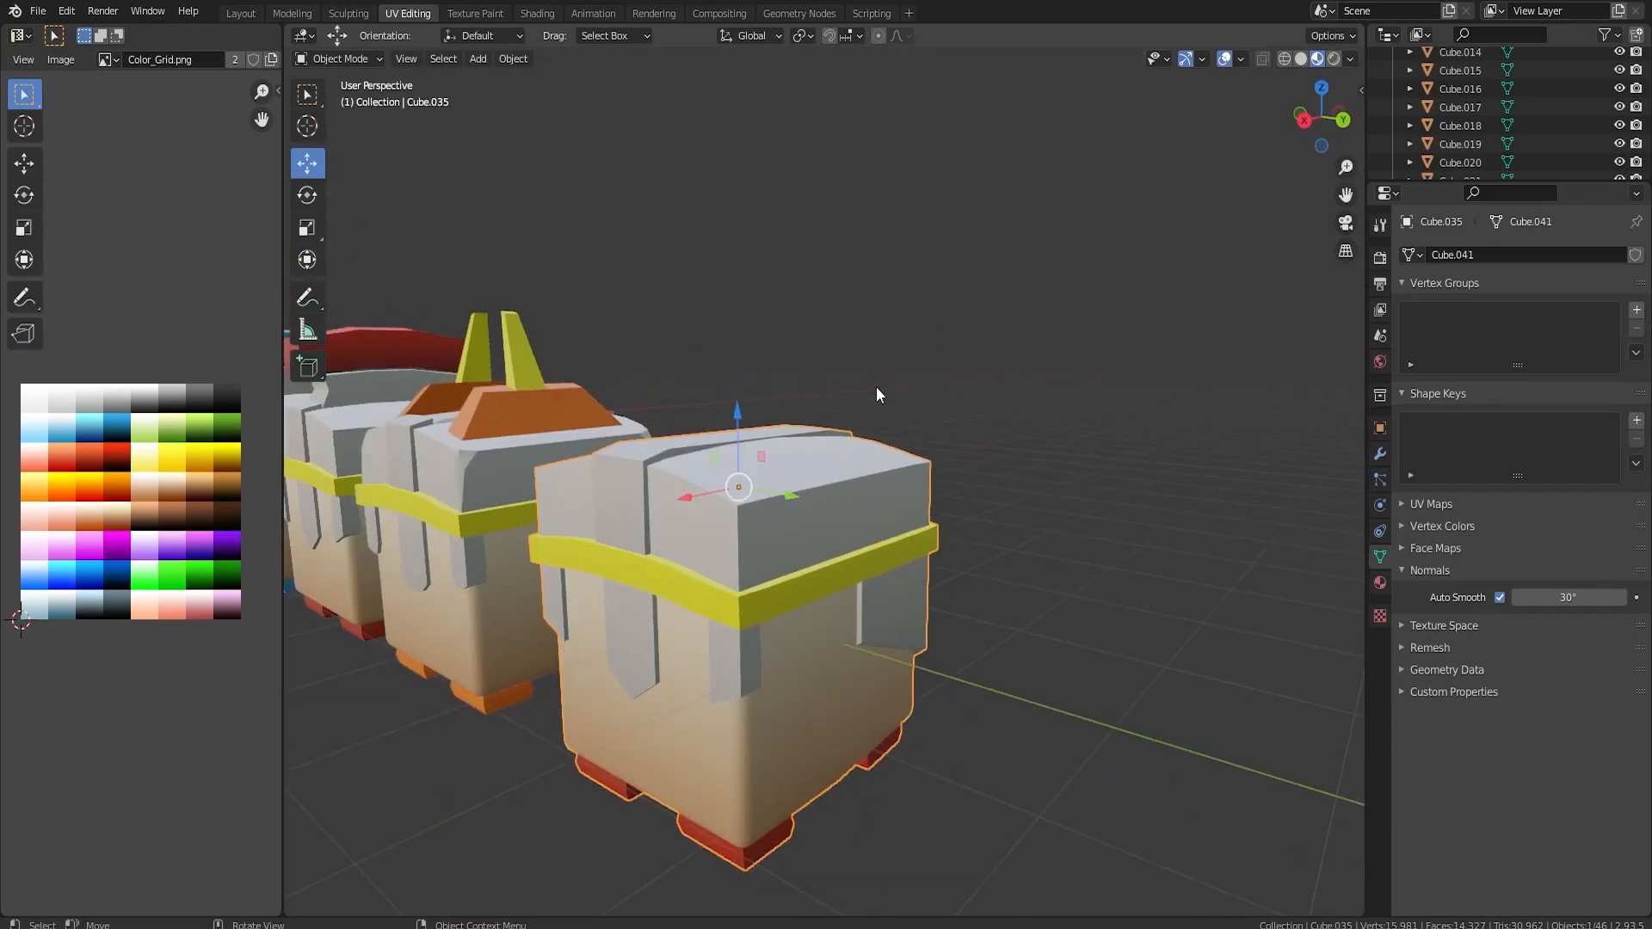
{"action": "middle_click_drag", "start_coordinate": [731, 584], "coordinate": [777, 518]}
{"action": "key", "text": "Tab"}
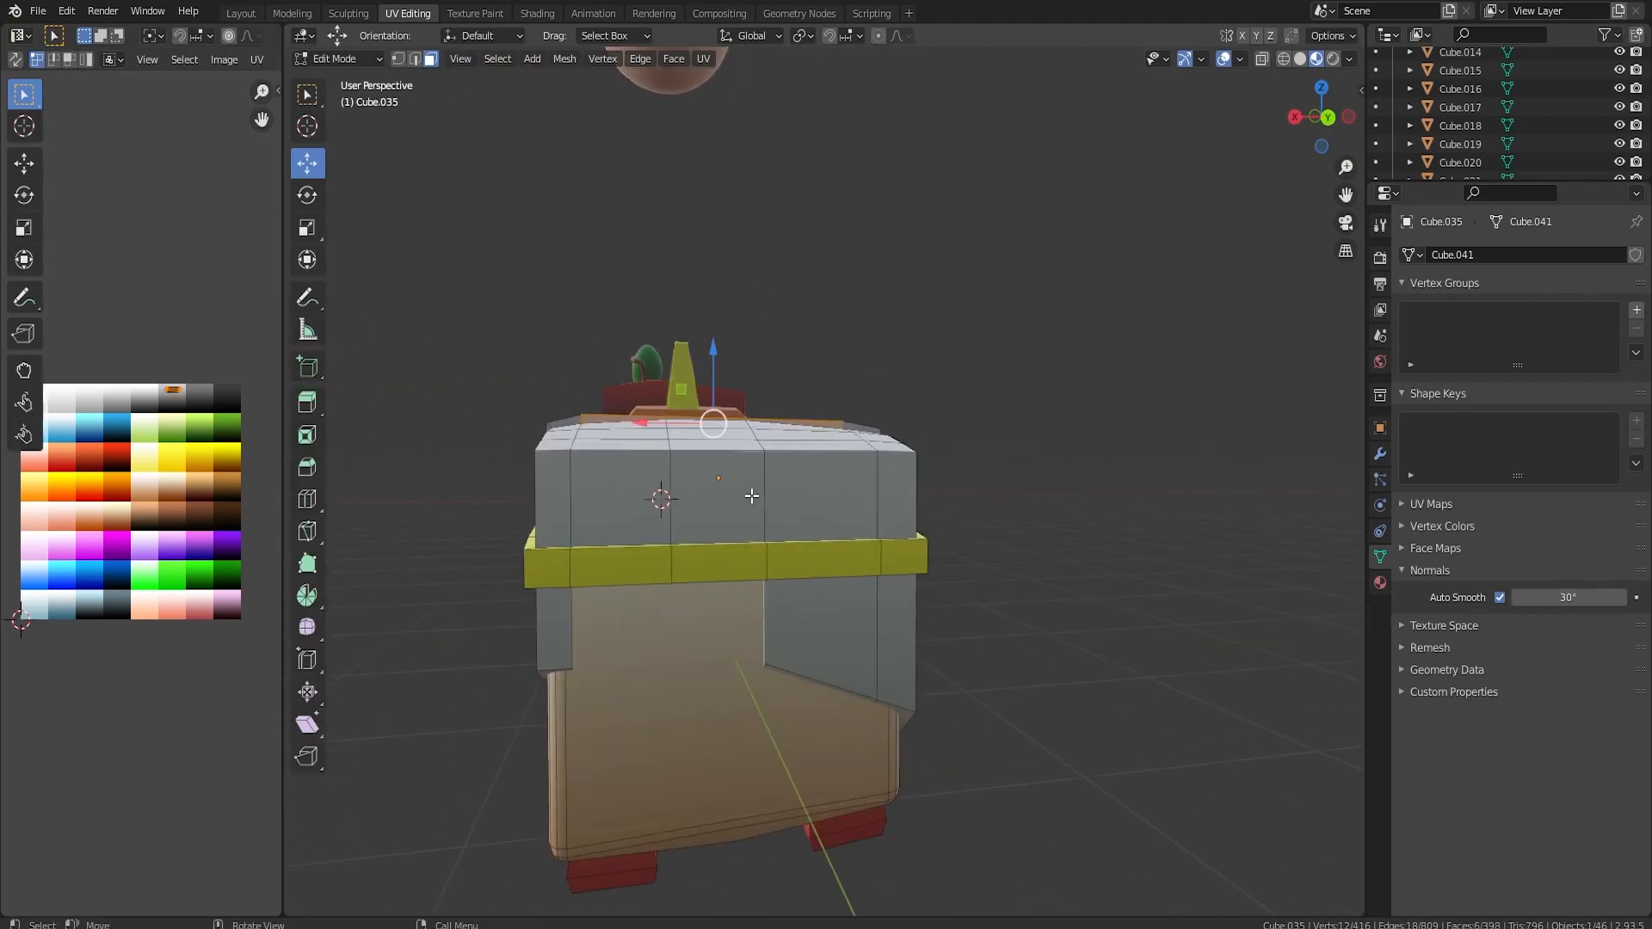
{"action": "scroll", "coordinate": [751, 496], "scroll_direction": "up", "scroll_amount": 1}
{"action": "left_click", "coordinate": [695, 505]}
{"action": "middle_click_drag", "start_coordinate": [695, 505], "coordinate": [898, 507]}
{"action": "key", "text": "shift+d"}
{"action": "right_click", "coordinate": [902, 514]}
{"action": "key", "text": "s"}
{"action": "left_click", "coordinate": [1002, 546]}
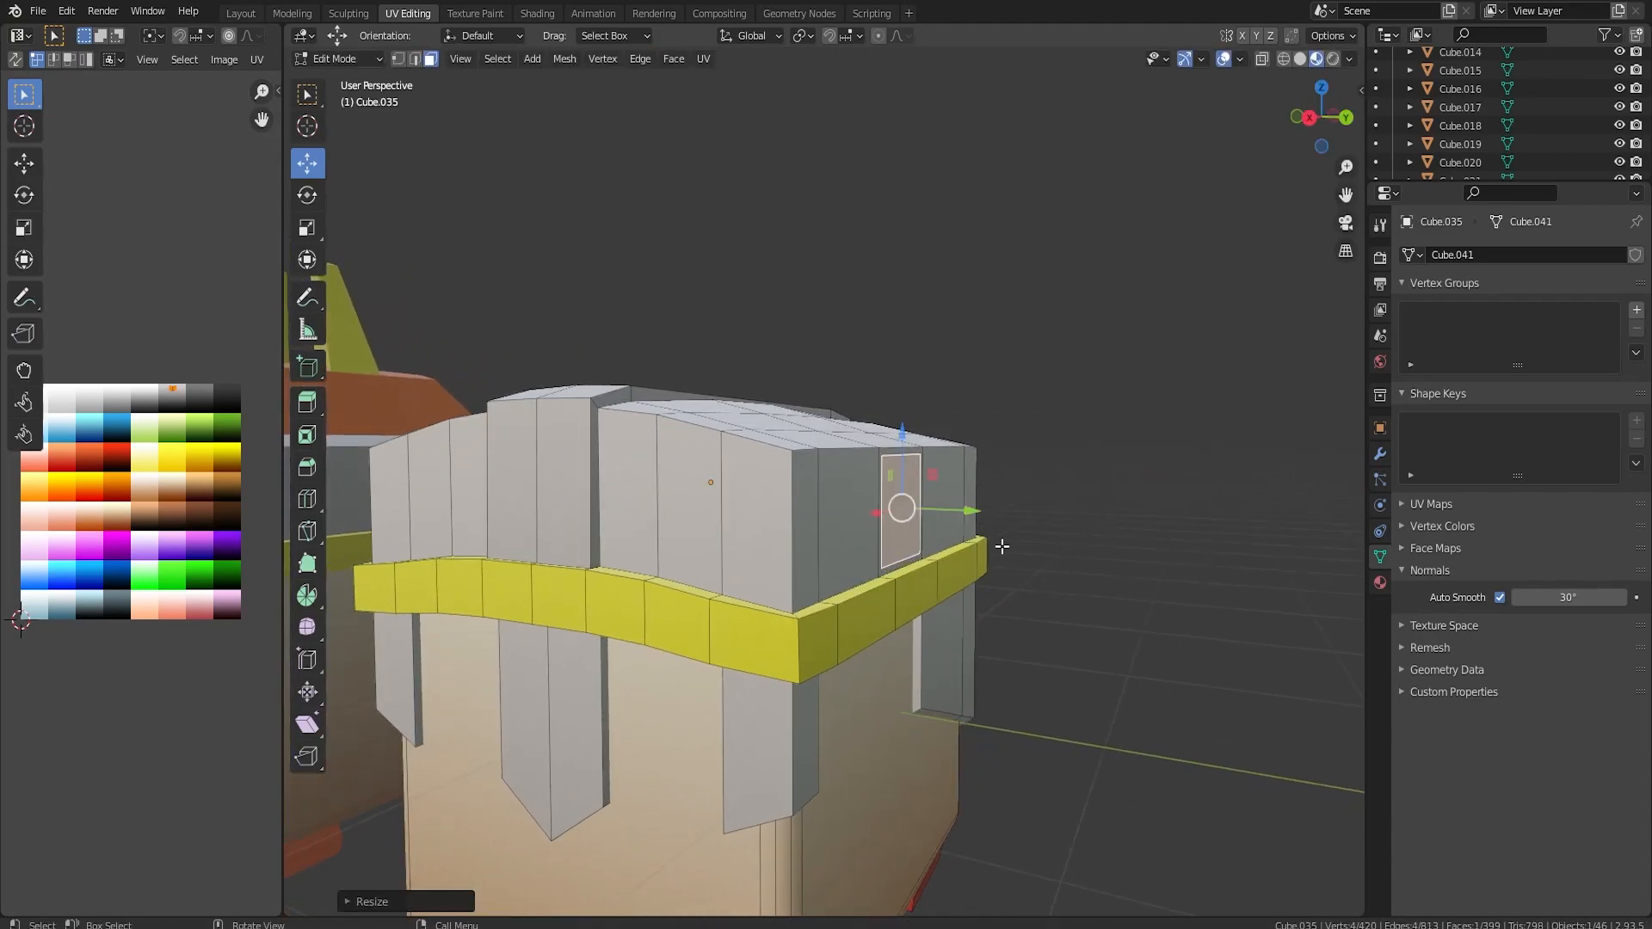
Extrude the small side face outward as the horn's first segment and rotate its end face upward.
{"action": "middle_click_drag", "start_coordinate": [903, 545], "coordinate": [1024, 553], "text": "alt"}
{"action": "key", "text": "e"}
{"action": "left_click", "coordinate": [1125, 554]}
{"action": "left_click_drag", "start_coordinate": [1059, 437], "coordinate": [1052, 414]}
{"action": "key", "text": "r"}
{"action": "left_click", "coordinate": [1216, 375]}
Extrude the horn's end face upward as a second segment, scale it down to a tip and shift it along Y.
{"action": "key", "text": "e"}
{"action": "left_click", "coordinate": [1200, 394]}
{"action": "key", "text": "s"}
{"action": "left_click", "coordinate": [1204, 399]}
{"action": "key", "text": "g"}
{"action": "key", "text": "y"}
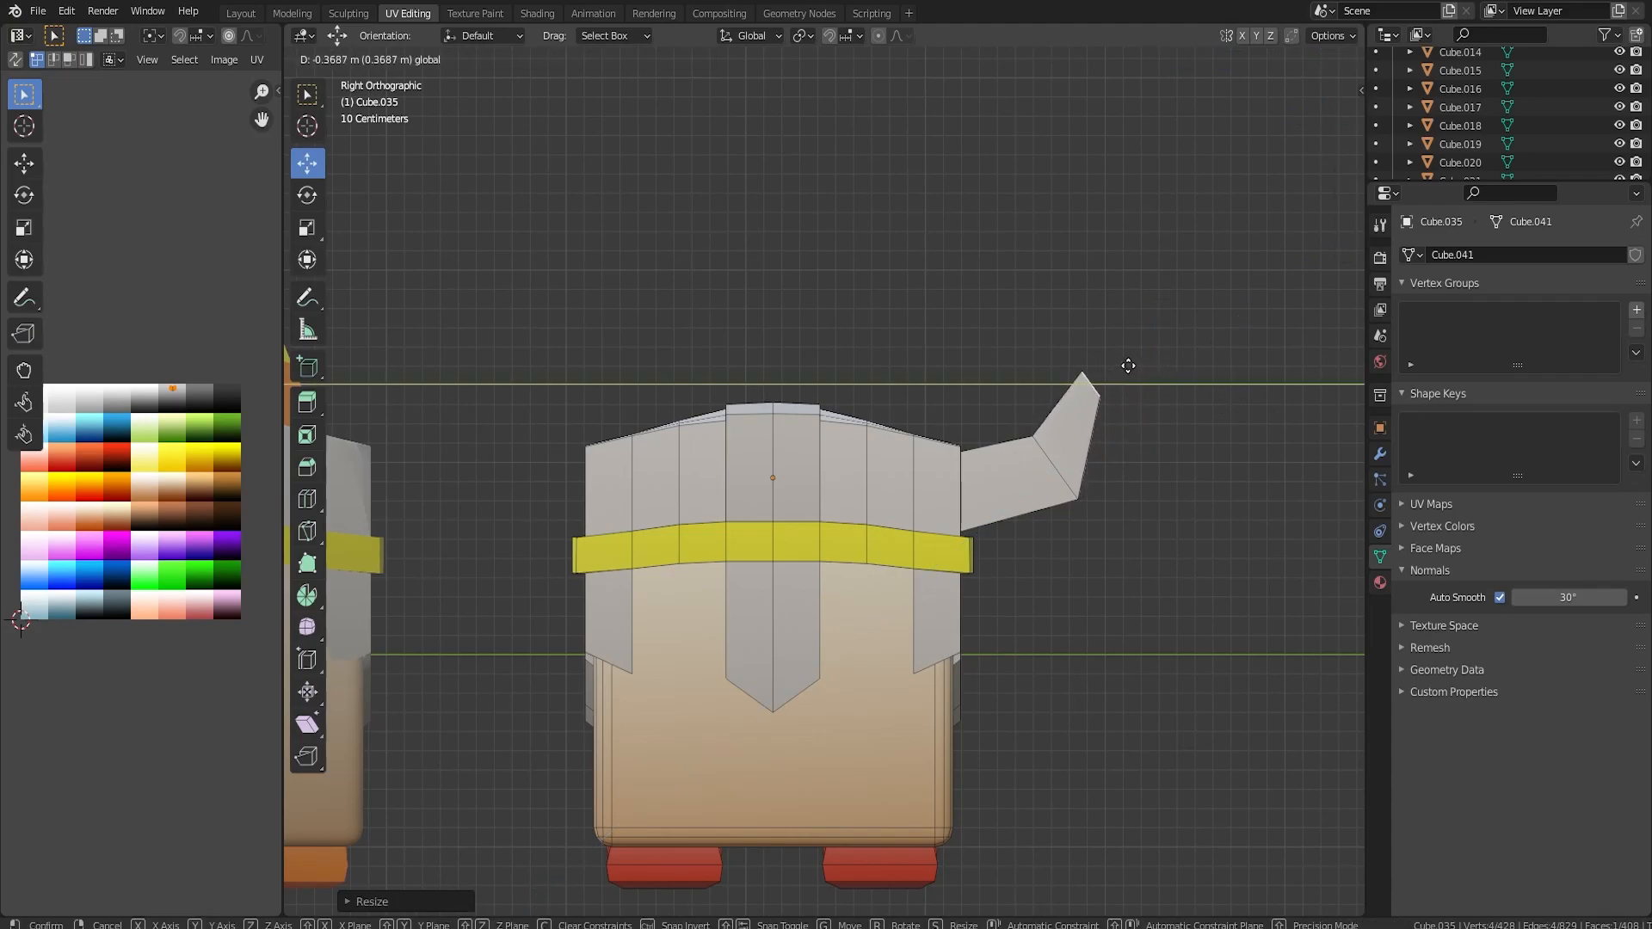
{"action": "left_click", "coordinate": [1135, 367]}
Select the whole horn and move its UVs onto a tan swatch of the colour grid.
{"action": "key", "text": "ctrl+KP_Add"}
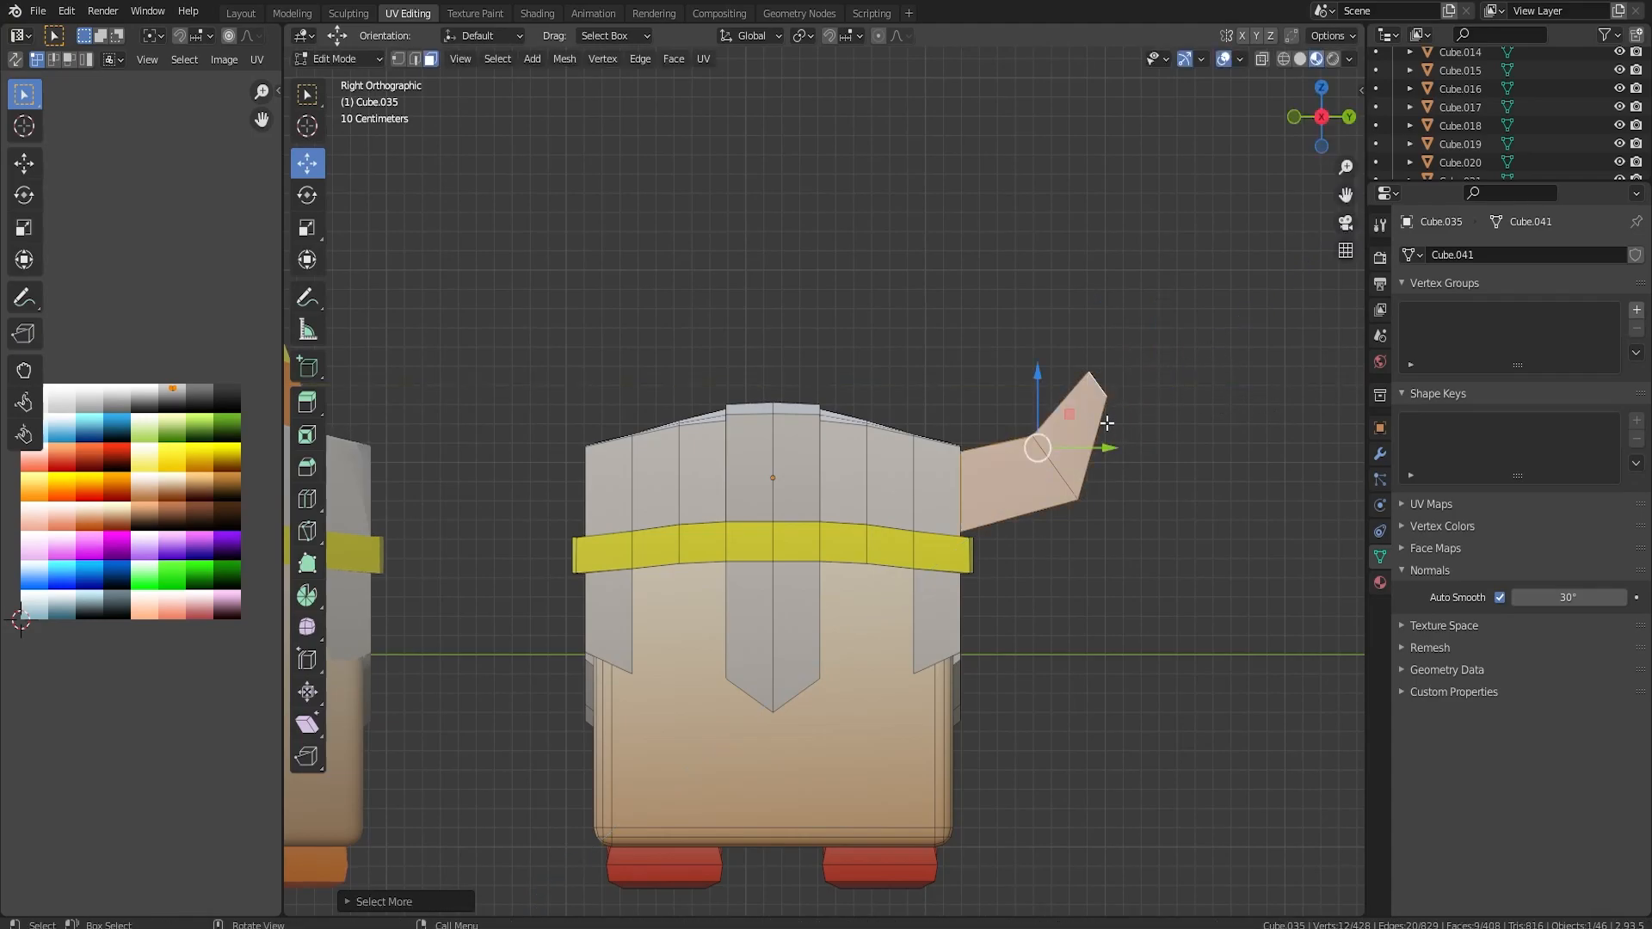
{"action": "key", "text": "g"}
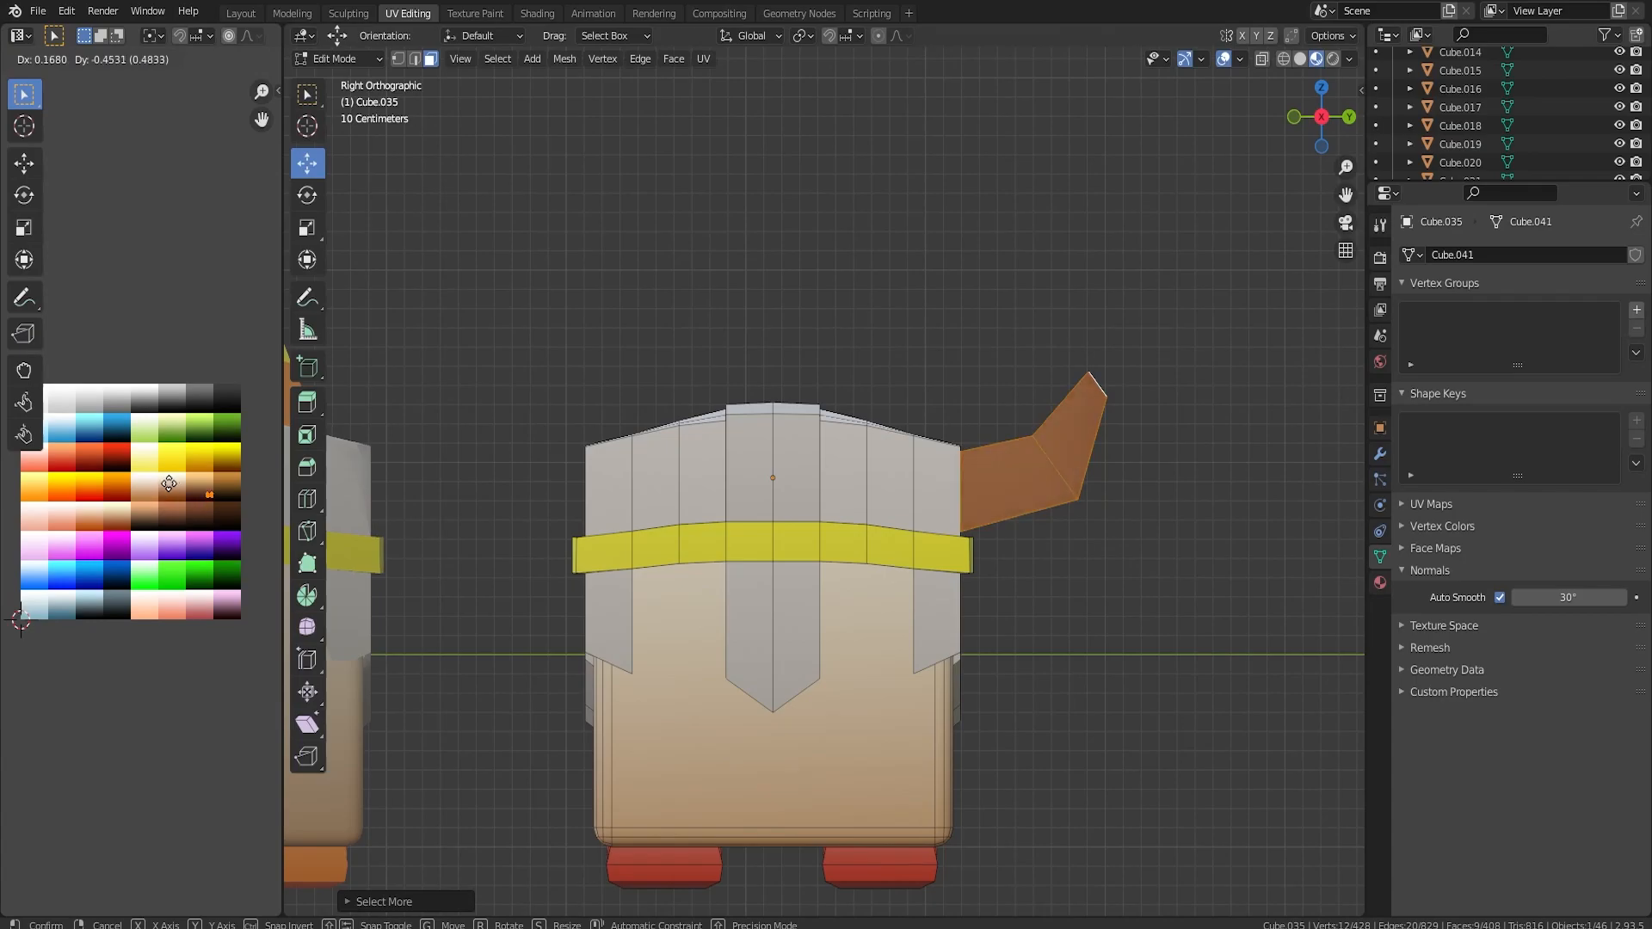
{"action": "left_click", "coordinate": [104, 500]}
{"action": "middle_click_drag", "start_coordinate": [680, 507], "coordinate": [740, 505]}
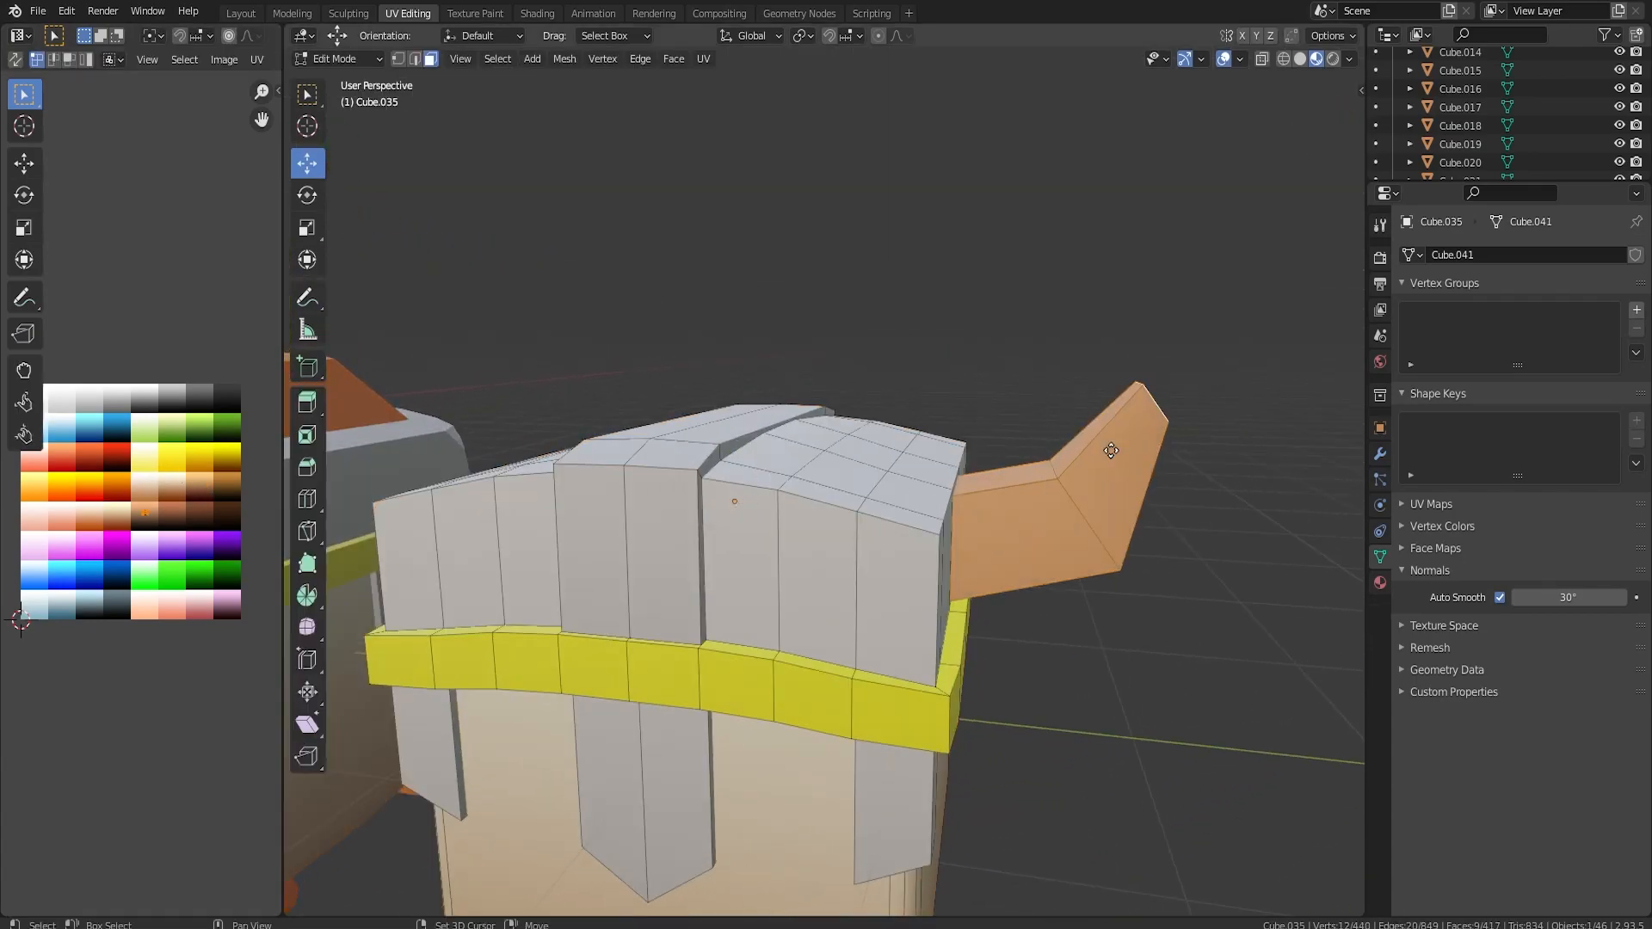
Duplicate the tan horn, rotate the copy to face the other way and move it to the helmet's opposite side.
{"action": "key", "text": "shift+d"}
{"action": "key", "text": "KP_7"}
{"action": "key", "text": "r"}
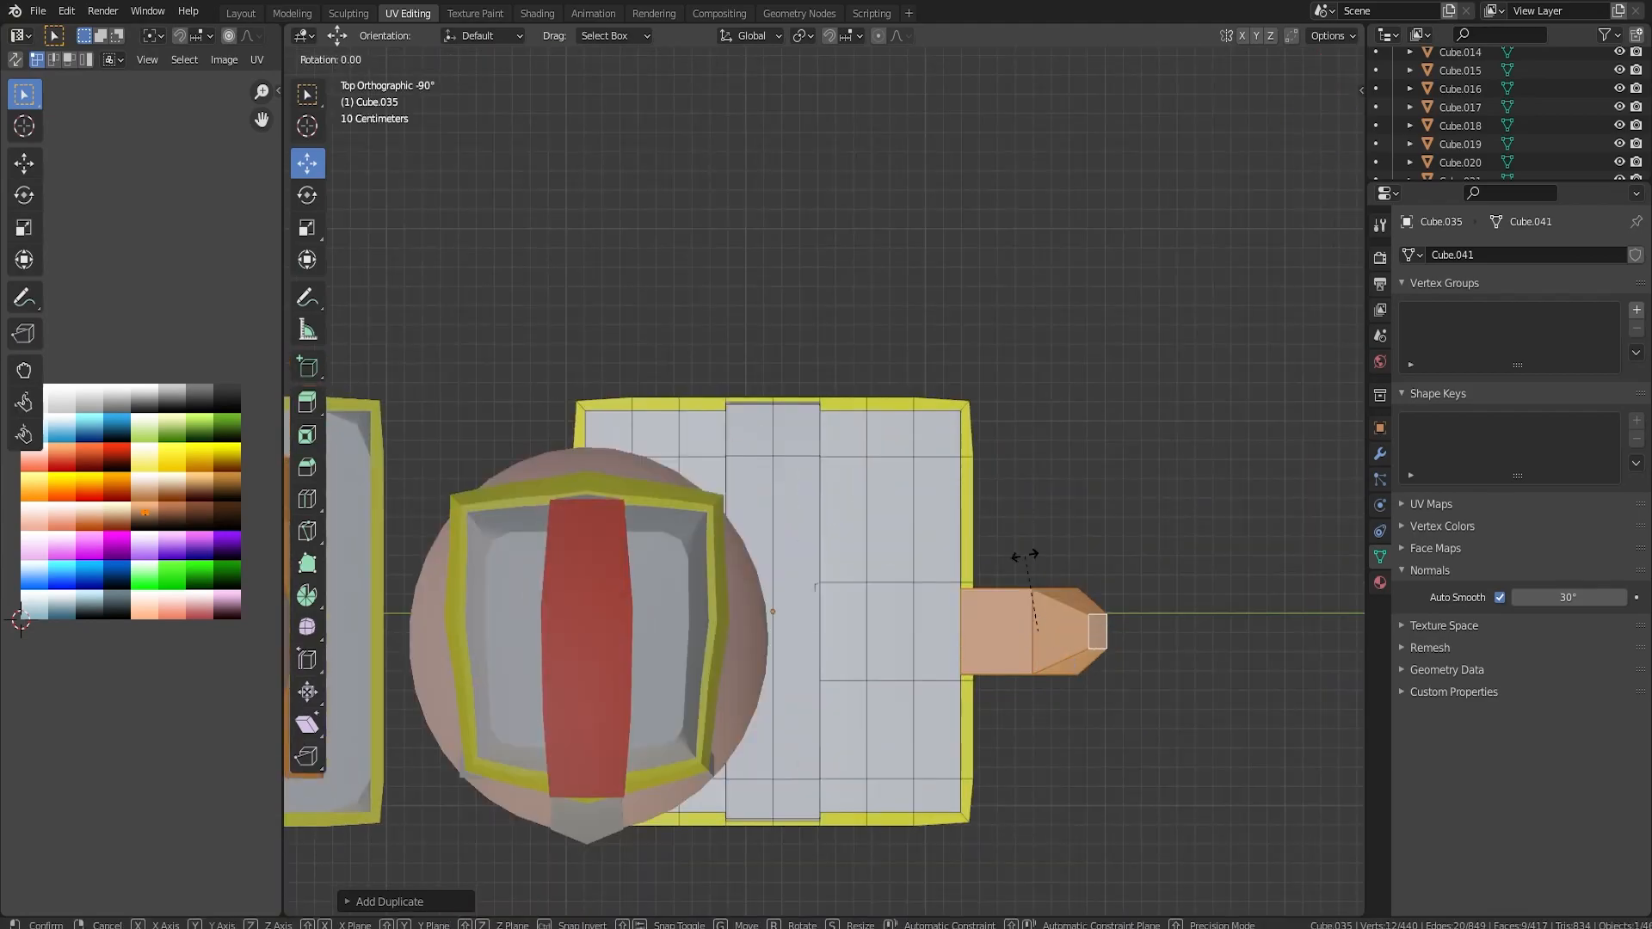
{"action": "left_click", "coordinate": [1024, 555]}
{"action": "key", "text": "KP_3"}
{"action": "left_click_drag", "start_coordinate": [1106, 448], "coordinate": [602, 449]}
{"action": "middle_click_drag", "start_coordinate": [603, 448], "coordinate": [895, 456]}
{"action": "scroll", "coordinate": [834, 318], "scroll_direction": "down", "scroll_amount": 4}
{"action": "left_click", "coordinate": [874, 399]}
{"action": "key", "text": "Tab"}
{"action": "scroll", "coordinate": [895, 456], "scroll_direction": "down", "scroll_amount": 2}
{"action": "scroll", "coordinate": [895, 462], "scroll_direction": "down", "scroll_amount": 3}
{"action": "middle_click_drag", "start_coordinate": [881, 523], "coordinate": [856, 571]}
{"action": "scroll", "coordinate": [818, 544], "scroll_direction": "up", "scroll_amount": 5}
{"action": "key", "text": "Tab"}
{"action": "left_click", "coordinate": [857, 570]}
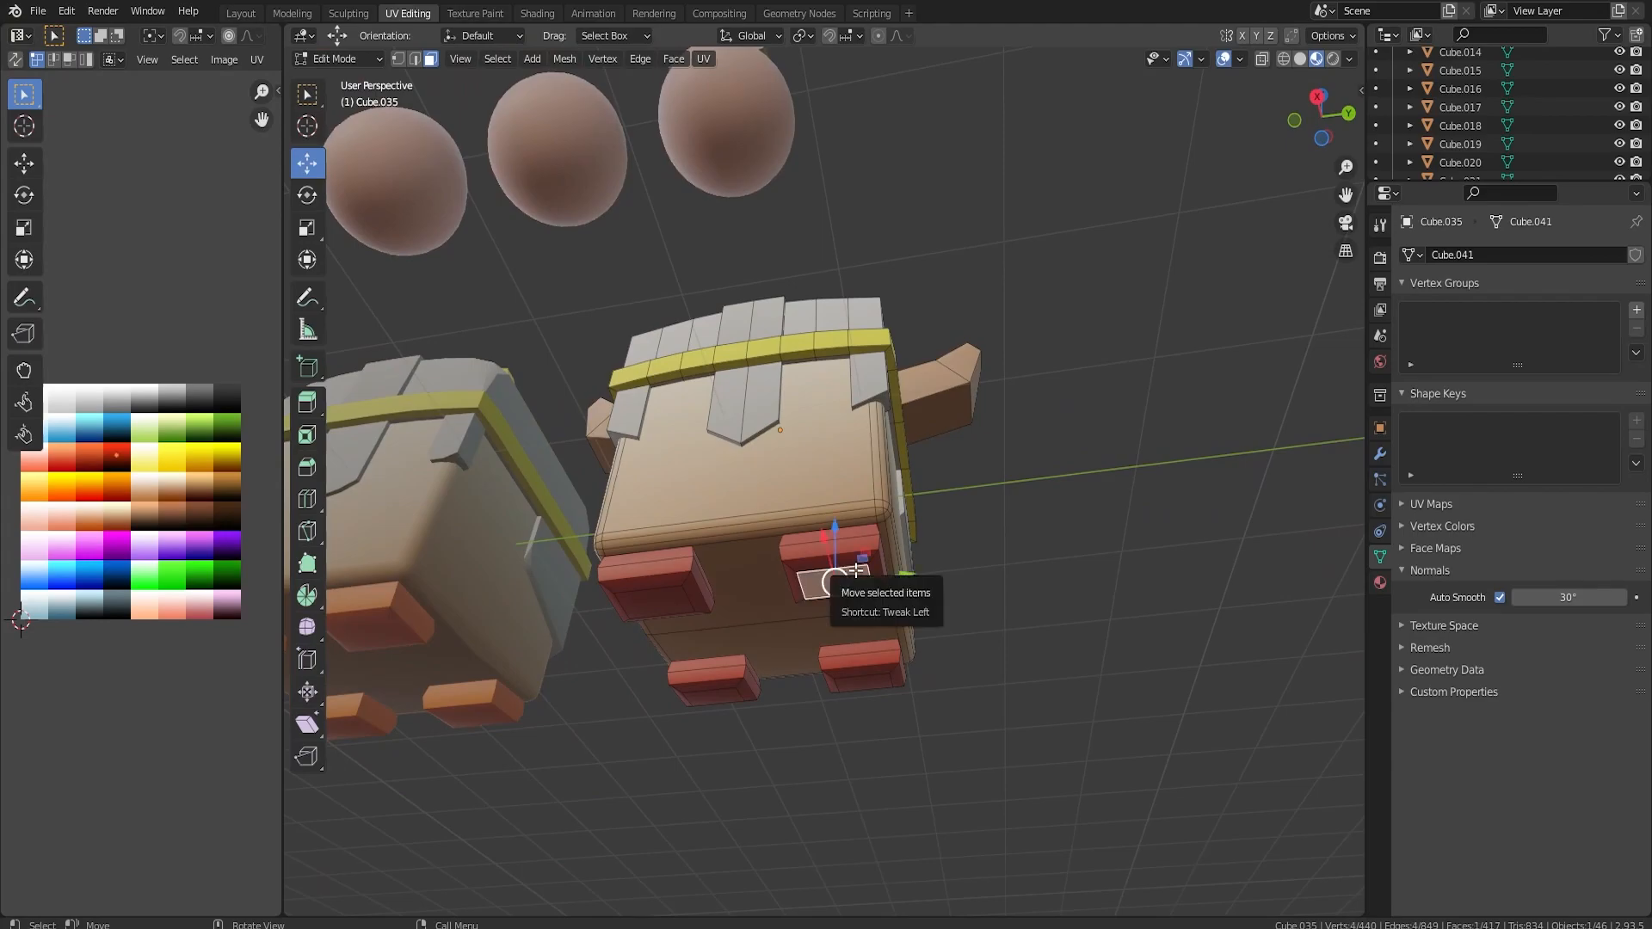
{"action": "key", "text": "l"}
{"action": "key", "text": "l"}
{"action": "key", "text": "l"}
{"action": "key", "text": "l"}
{"action": "mouse_move", "coordinate": [793, 507]}
{"action": "middle_mouse_down"}
{"action": "mouse_move", "coordinate": [794, 558]}
{"action": "mouse_move", "coordinate": [833, 581]}
{"action": "mouse_move", "coordinate": [796, 523]}
{"action": "middle_mouse_up"}
{"action": "scroll", "coordinate": [794, 558], "scroll_direction": "up", "scroll_amount": 3}
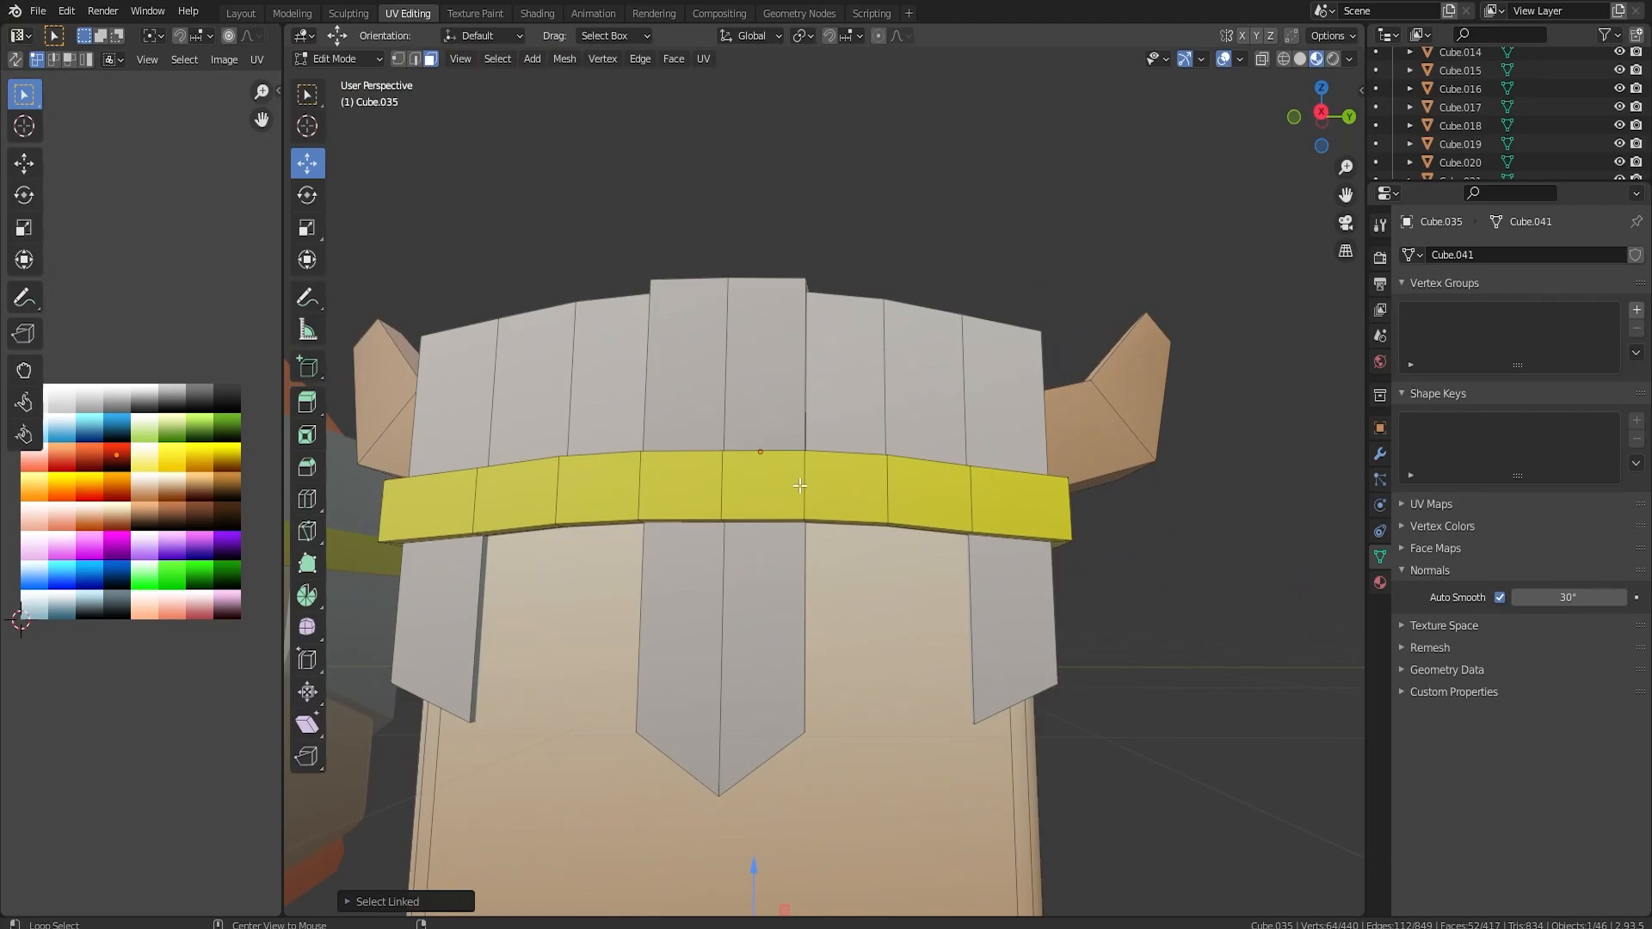
Select the whole yellow band around the helmet together with all four red feet.
{"action": "left_click", "coordinate": [800, 487], "text": "shift"}
{"action": "key", "text": "ctrl+KP_Add"}
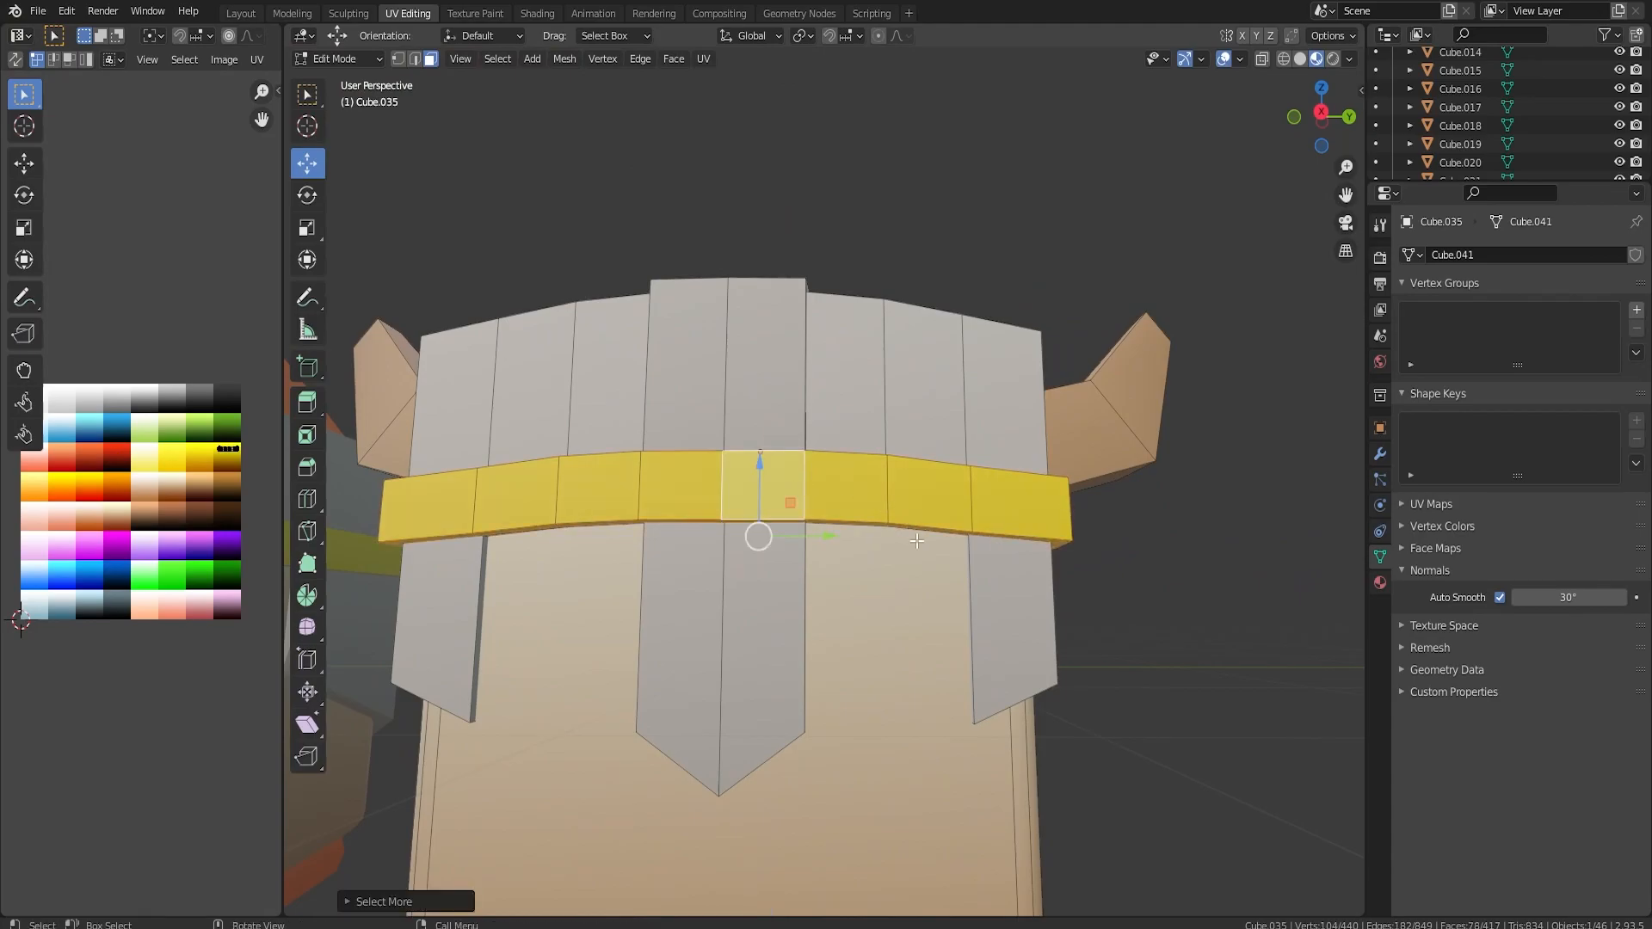
{"action": "middle_click_drag", "start_coordinate": [909, 531], "coordinate": [860, 583]}
{"action": "key", "text": "l"}
{"action": "key", "text": "l"}
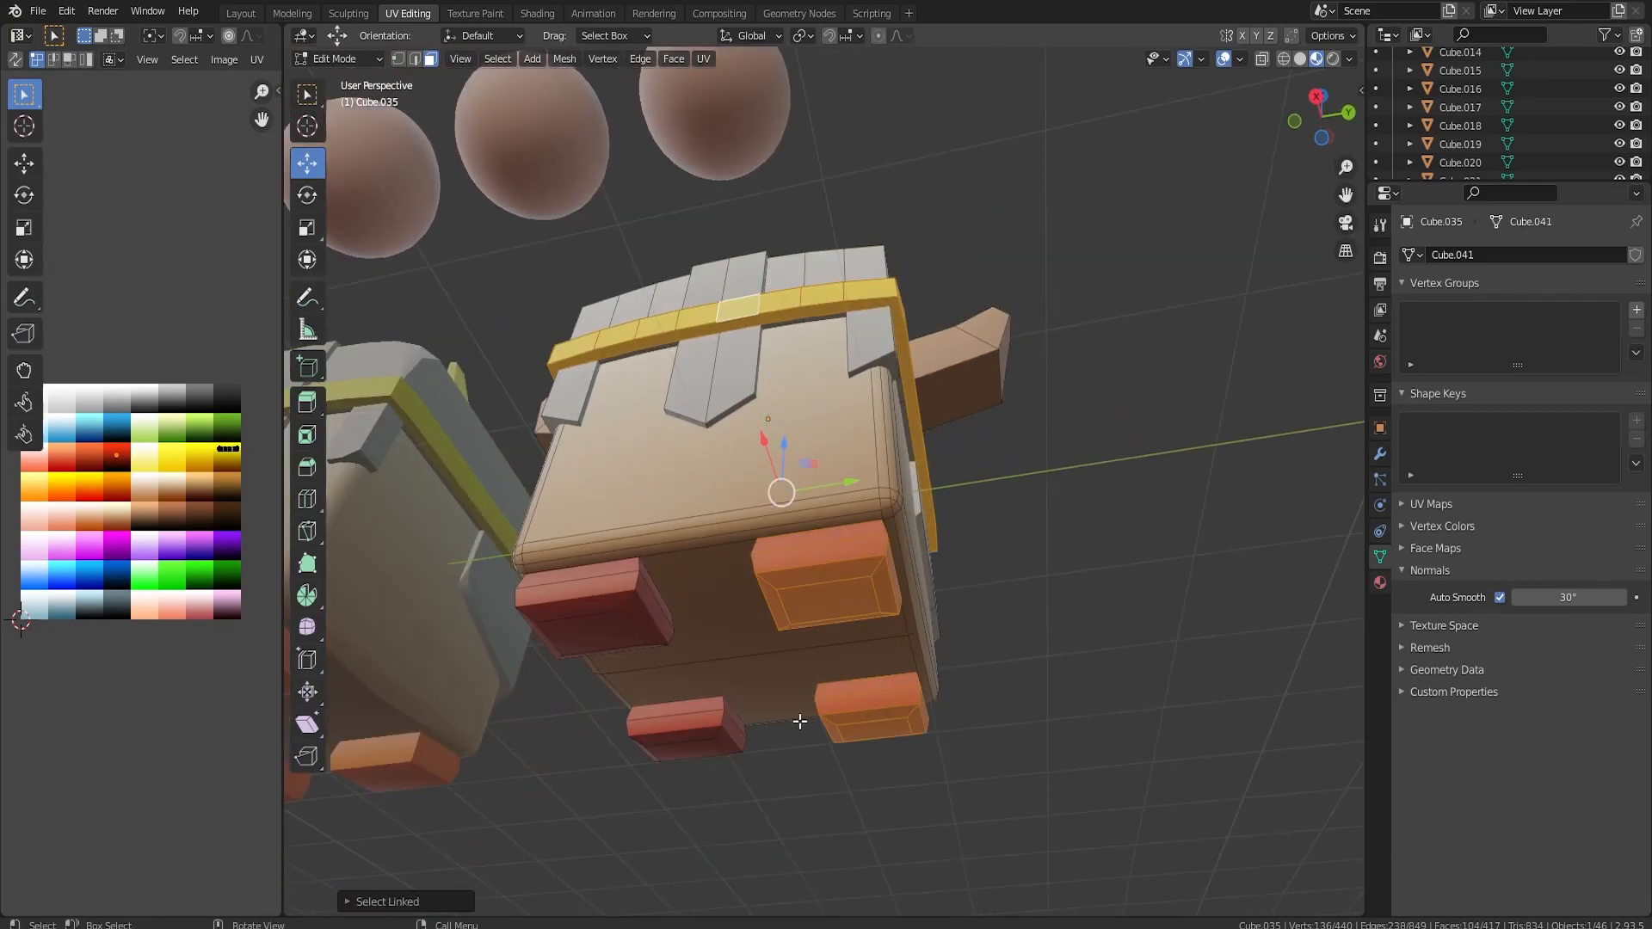
{"action": "key", "text": "l"}
{"action": "key", "text": "l"}
{"action": "middle_click_drag", "start_coordinate": [800, 519], "coordinate": [825, 555]}
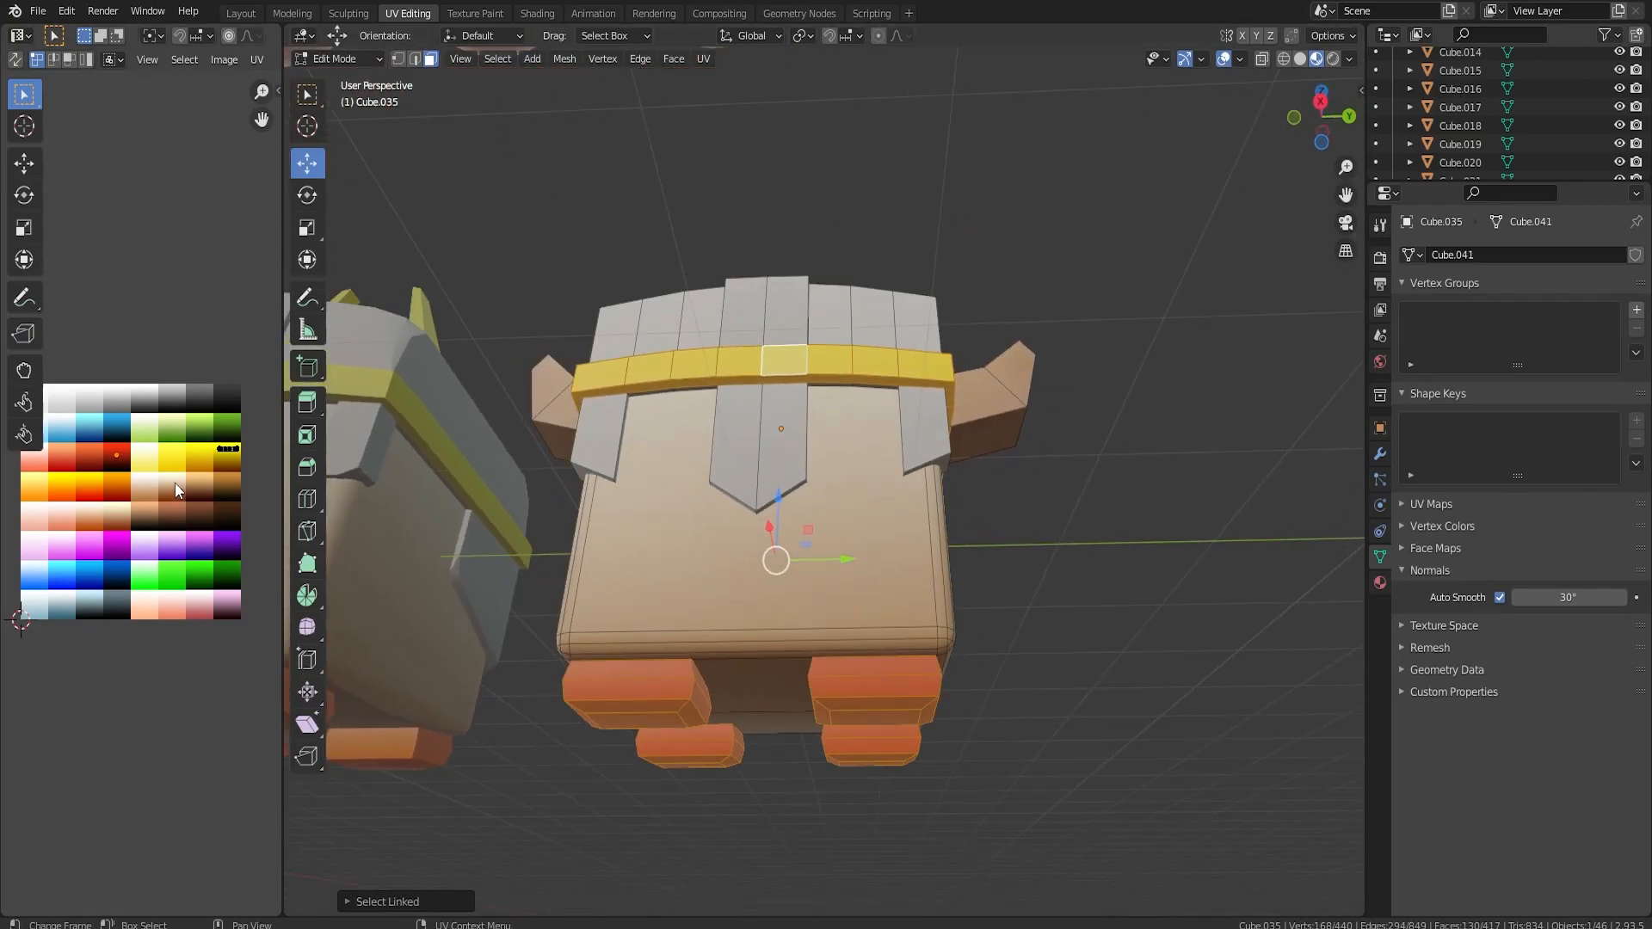
Scale the UVs of the band and feet to 0 and move them onto a green swatch of the colour grid.
{"action": "key", "text": "a"}
{"action": "key", "text": "s"}
{"action": "key", "text": "0"}
{"action": "key", "text": "Return"}
{"action": "middle_click_drag", "start_coordinate": [739, 463], "coordinate": [763, 538]}
{"action": "scroll", "coordinate": [751, 523], "scroll_direction": "down", "scroll_amount": 4}
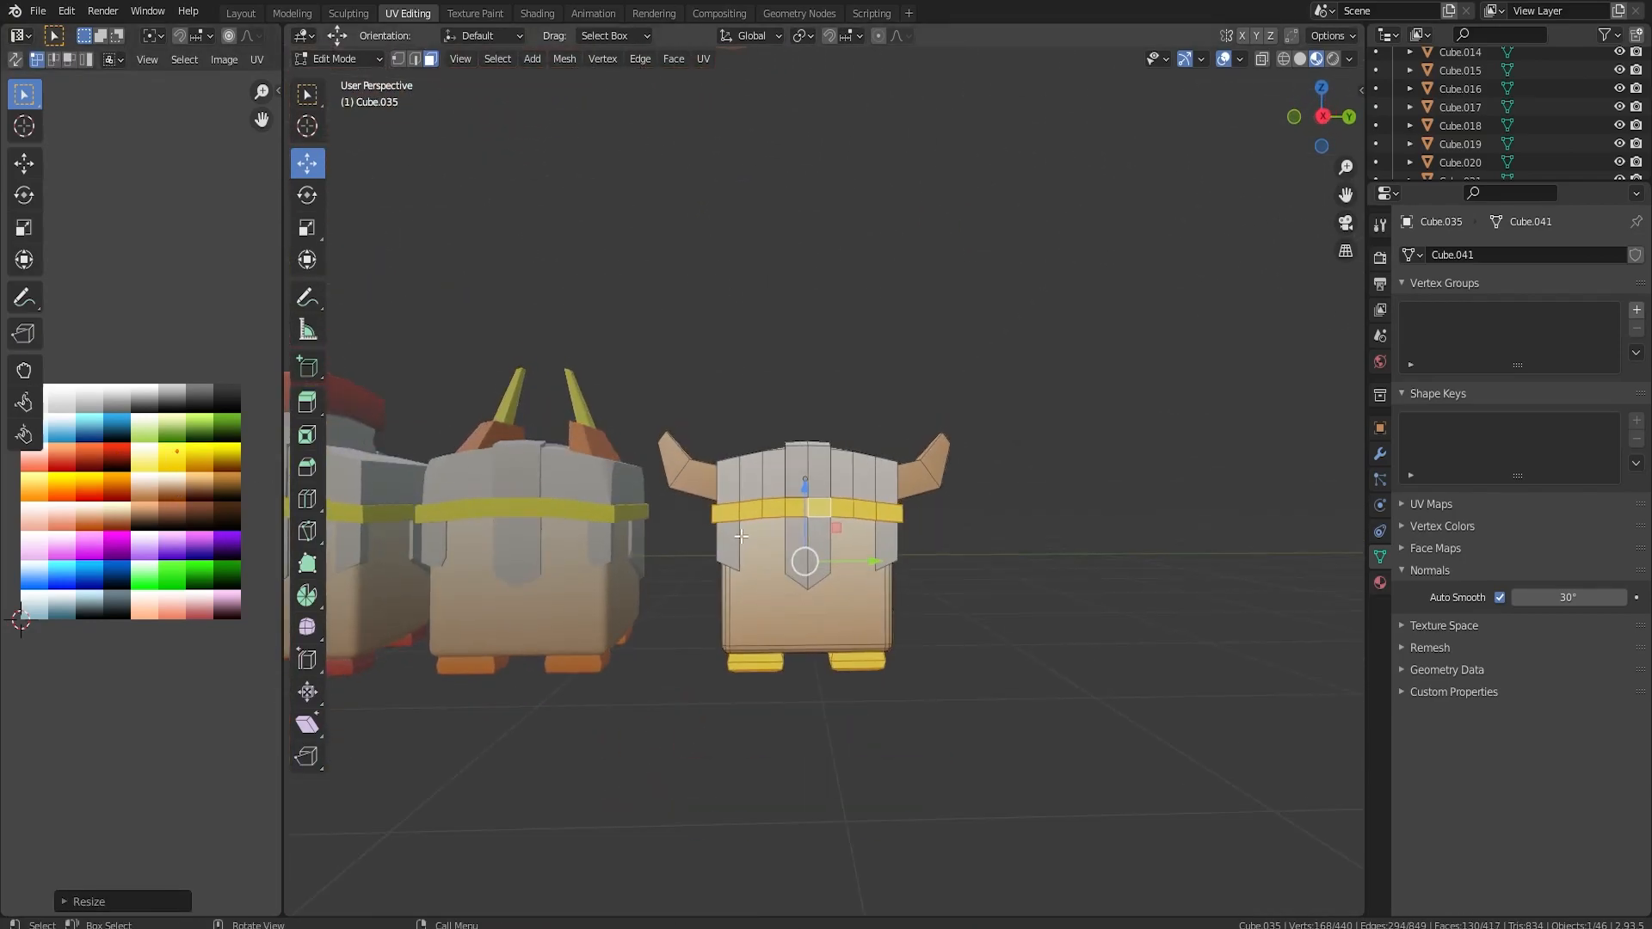
{"action": "key", "text": "g"}
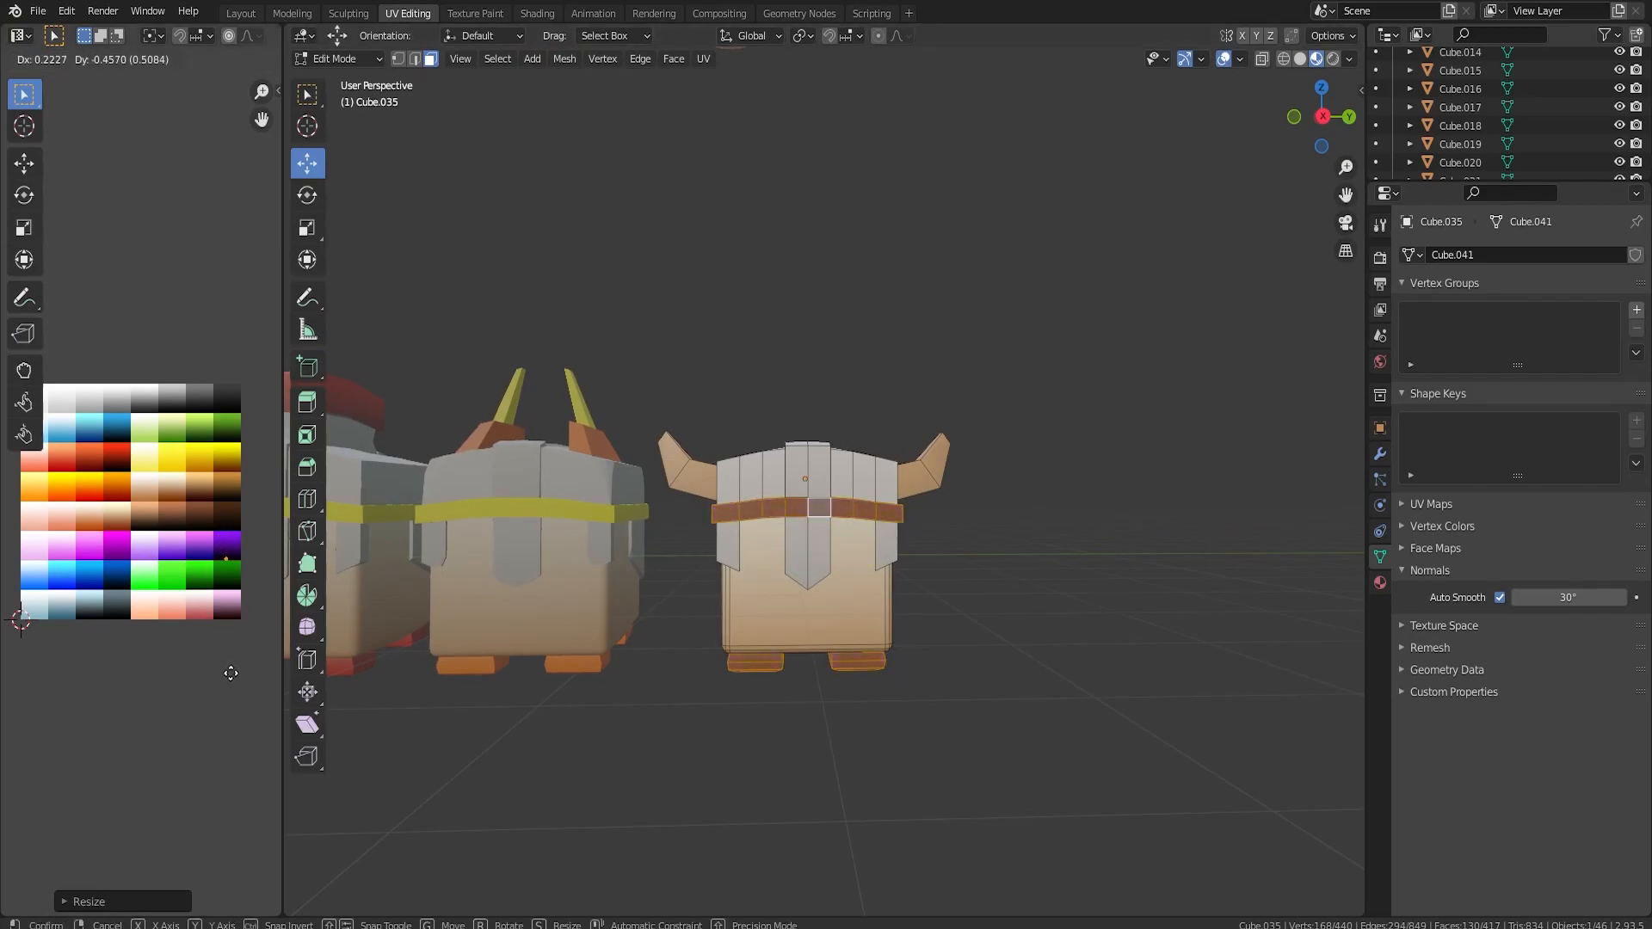
{"action": "left_click", "coordinate": [232, 686]}
{"action": "key", "text": "Tab"}
Duplicate the green-banded horned character and move the copy along the Y axis to the end of the row.
{"action": "middle_click_drag", "start_coordinate": [917, 621], "coordinate": [680, 594]}
{"action": "middle_click_drag", "start_coordinate": [680, 594], "coordinate": [848, 568], "text": "shift"}
{"action": "left_click_drag", "start_coordinate": [486, 366], "coordinate": [1052, 647]}
{"action": "scroll", "coordinate": [1050, 646], "scroll_direction": "down", "scroll_amount": 2}
{"action": "left_click", "coordinate": [994, 627]}
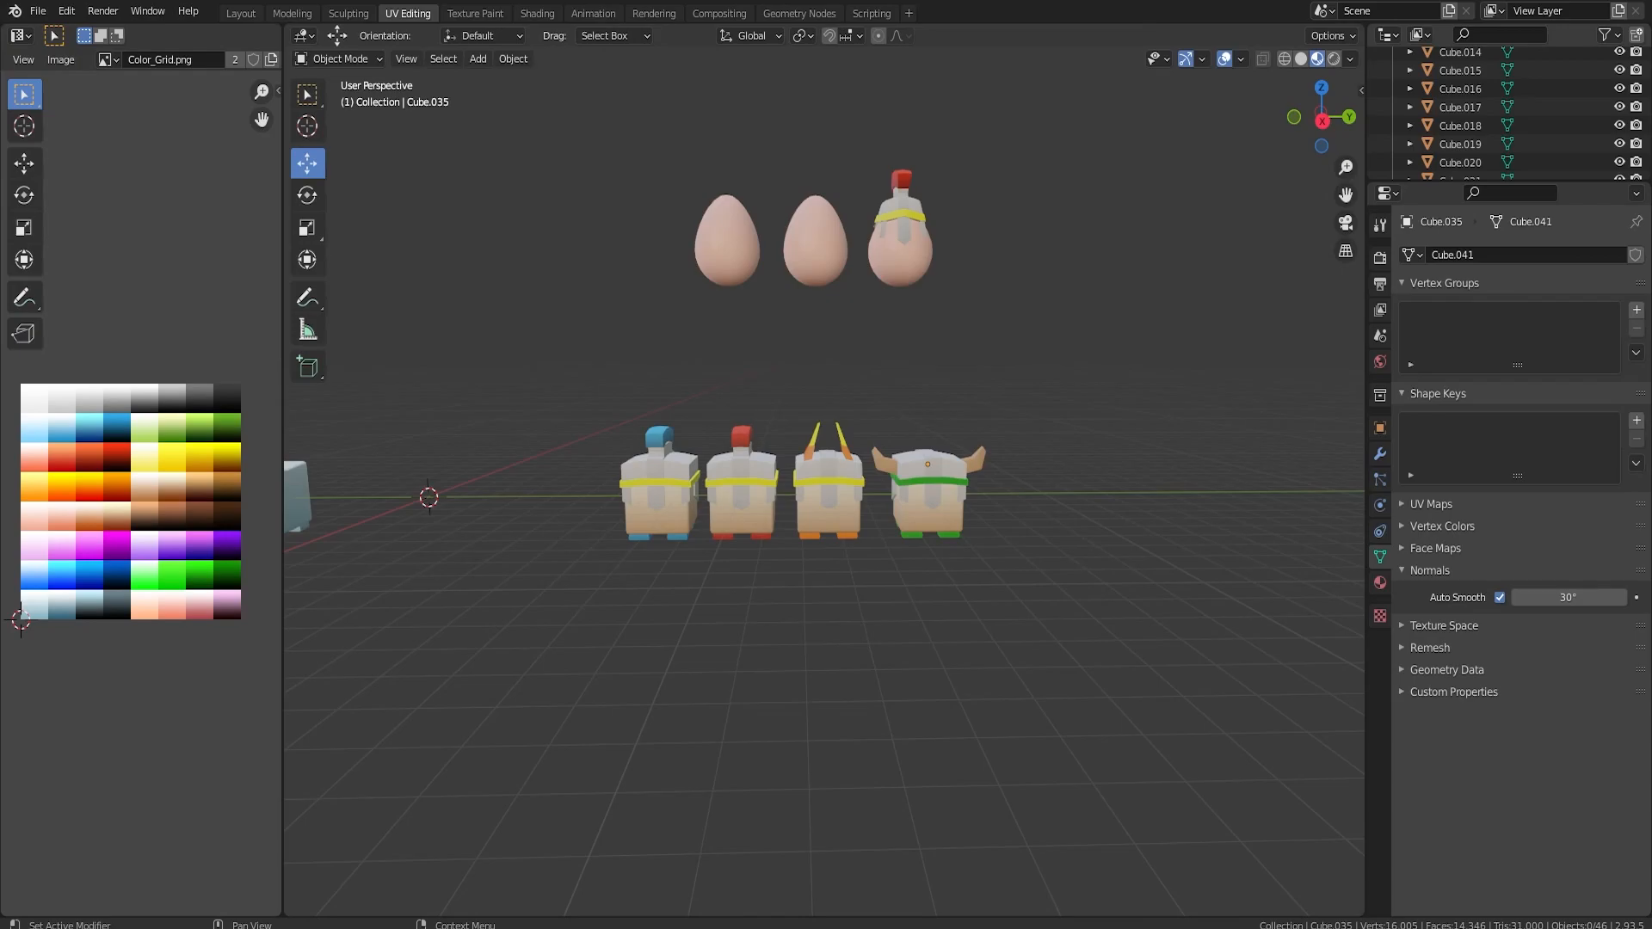
{"action": "left_click", "coordinate": [662, 491]}
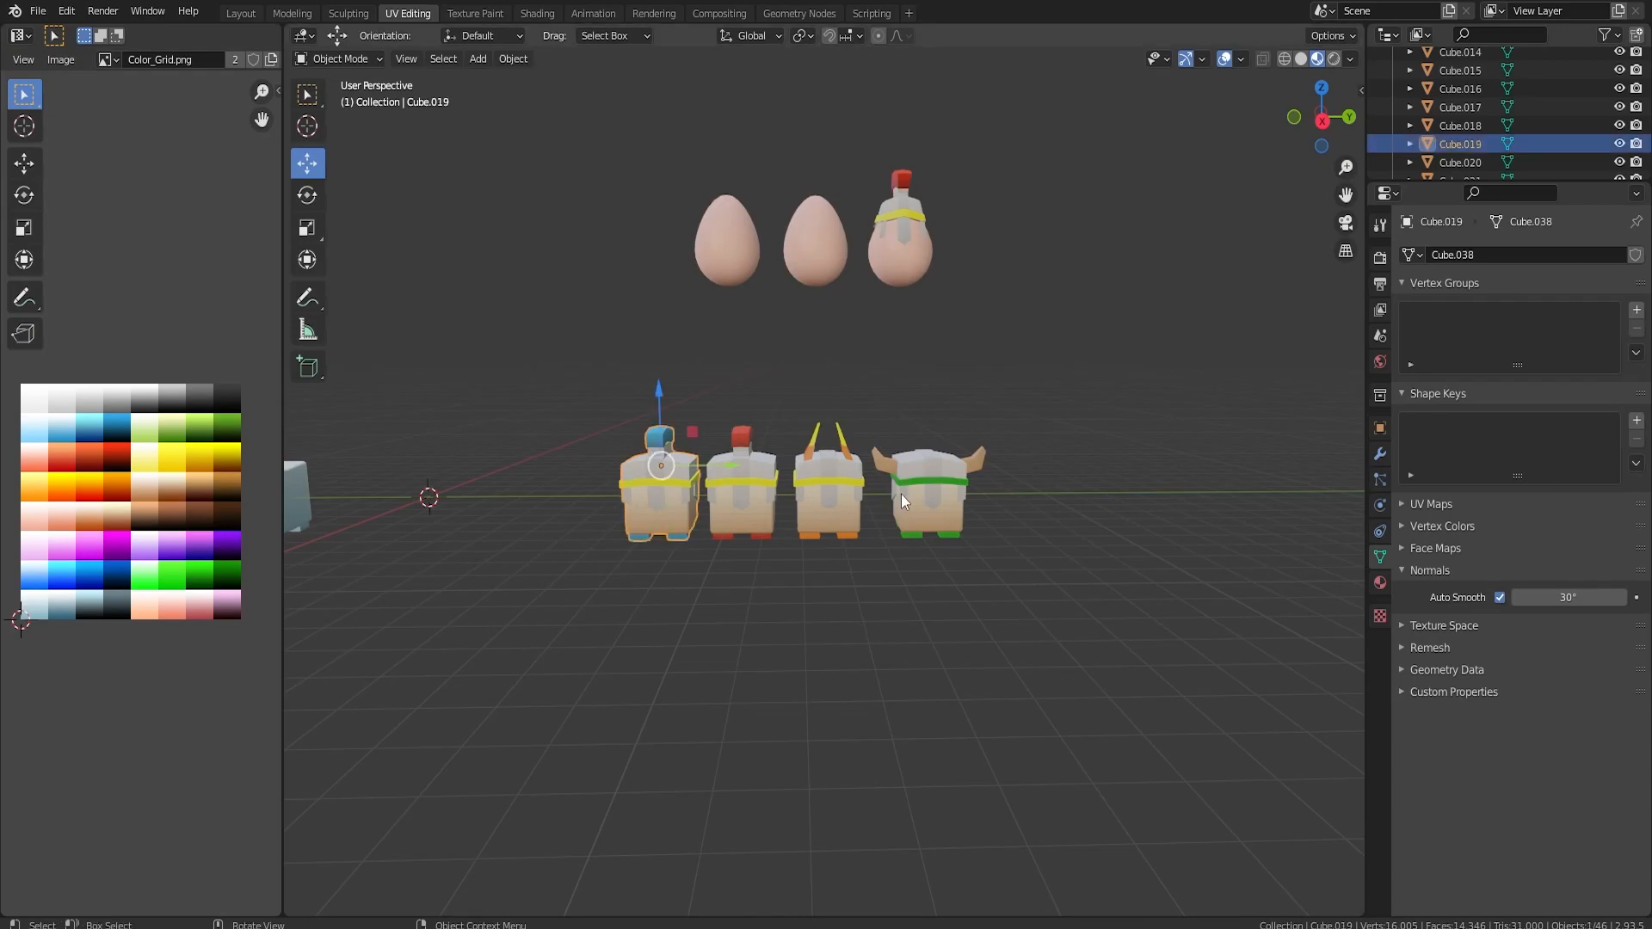
{"action": "left_click", "coordinate": [937, 487]}
{"action": "key", "text": "shift+d"}
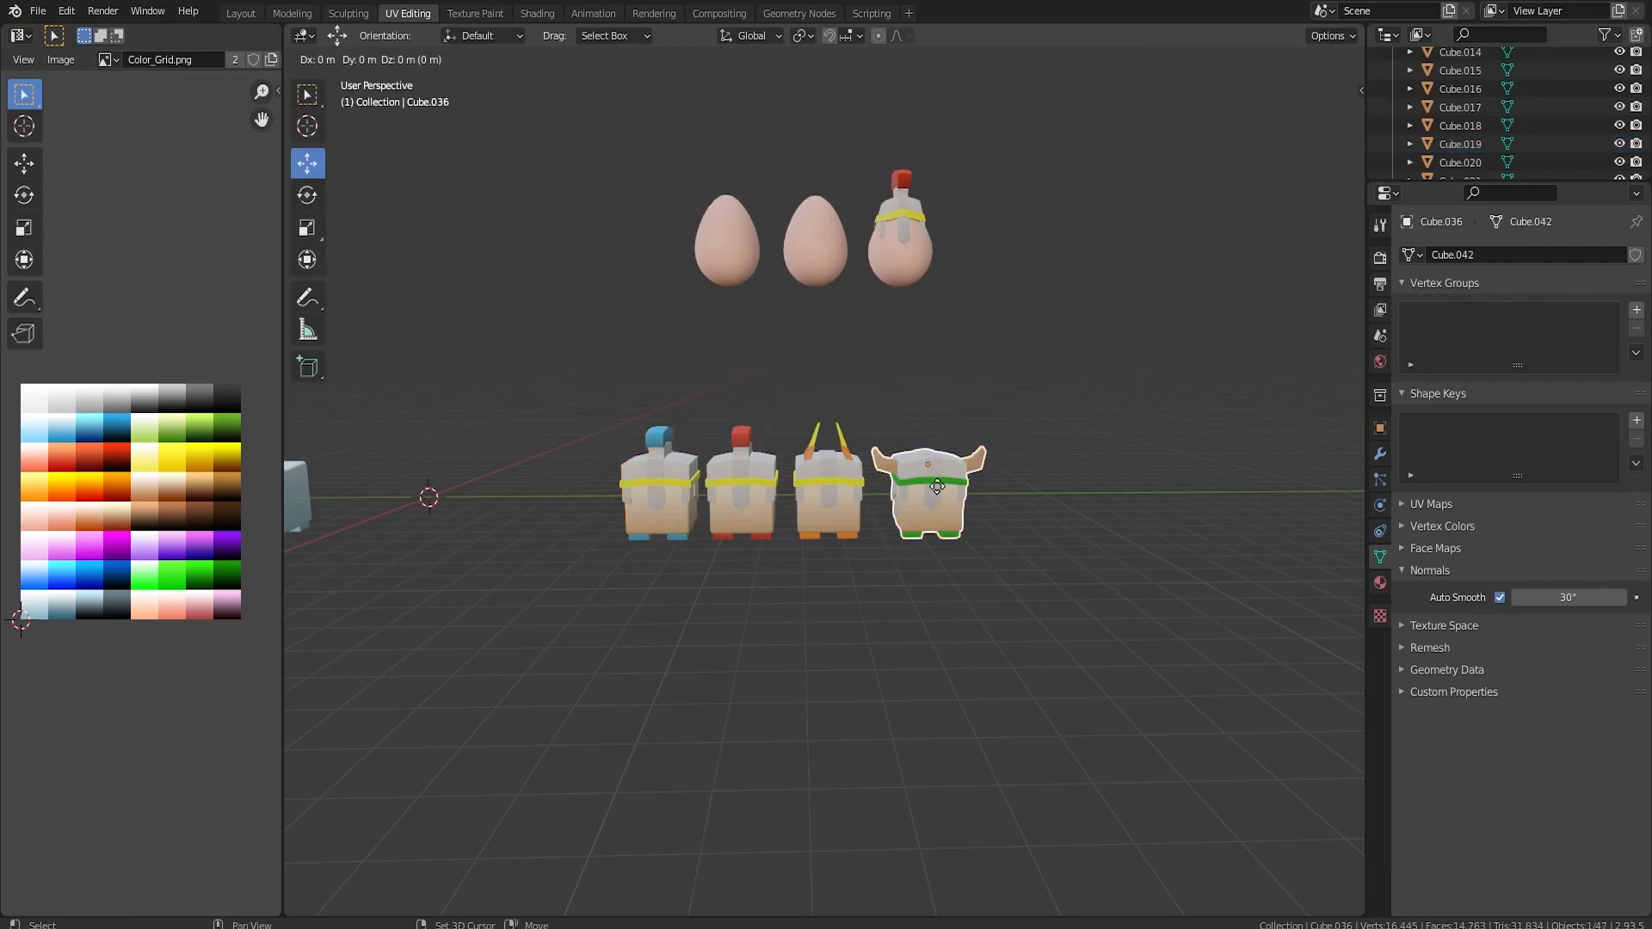
{"action": "right_click", "coordinate": [937, 487]}
{"action": "left_click_drag", "start_coordinate": [991, 464], "coordinate": [1124, 456]}
{"action": "middle_click_drag", "start_coordinate": [1028, 463], "coordinate": [1013, 462], "text": "shift"}
Select both tan horns on the new copy and delete their faces.
{"action": "scroll", "coordinate": [1014, 461], "scroll_direction": "up", "scroll_amount": 8}
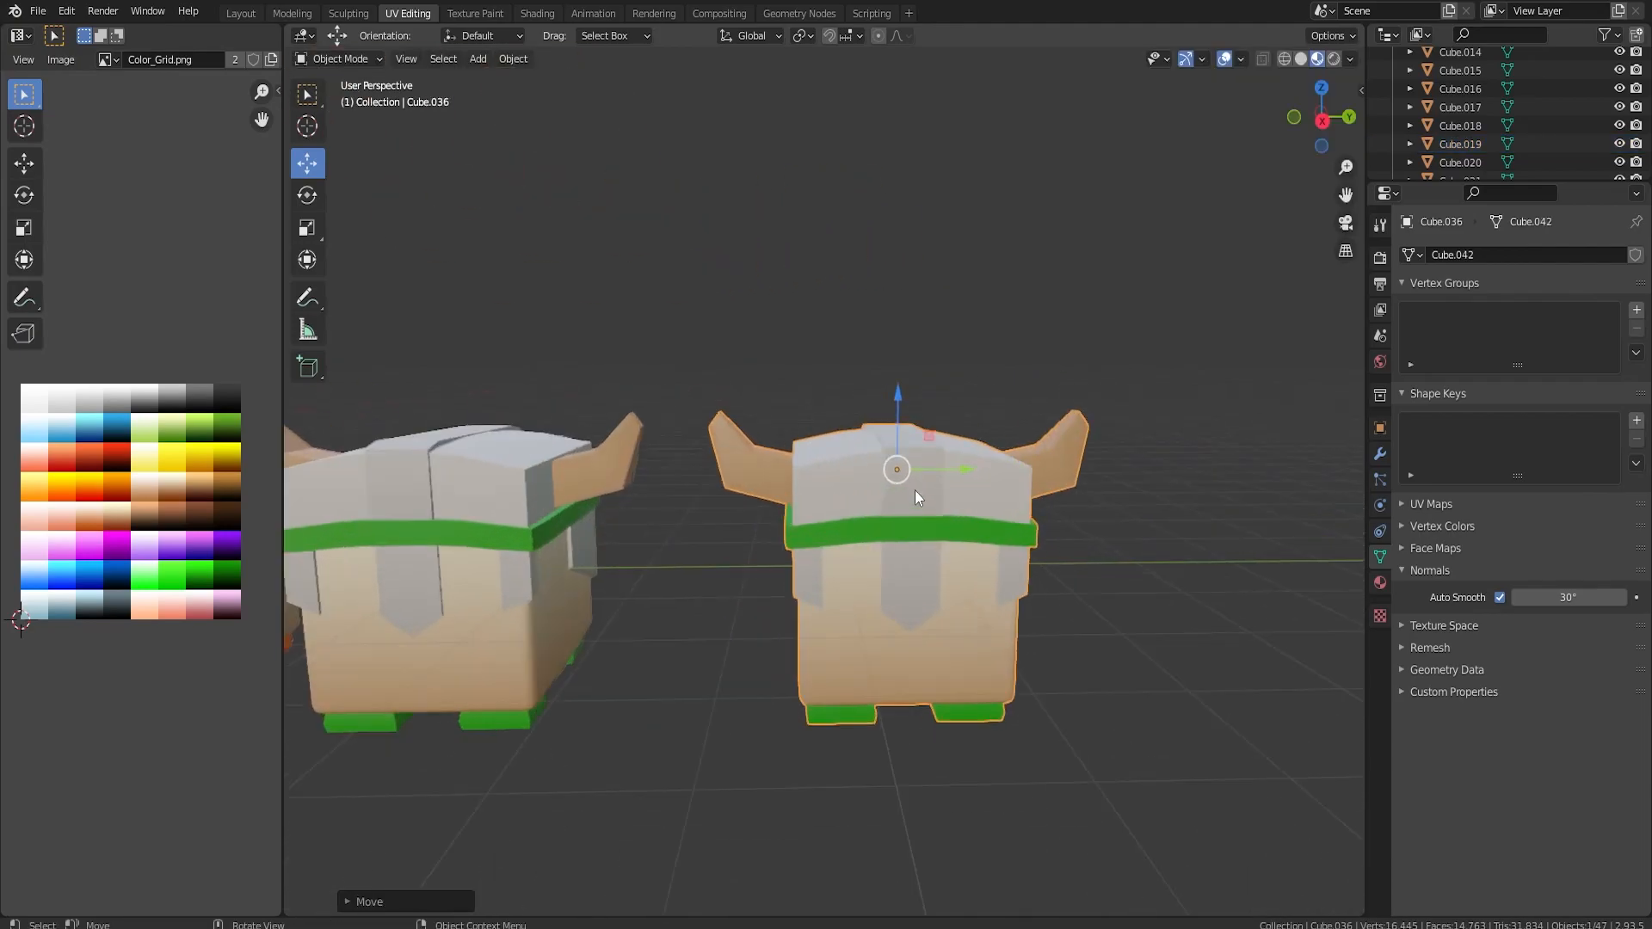
{"action": "key", "text": "Tab"}
{"action": "middle_click_drag", "start_coordinate": [948, 479], "coordinate": [938, 516]}
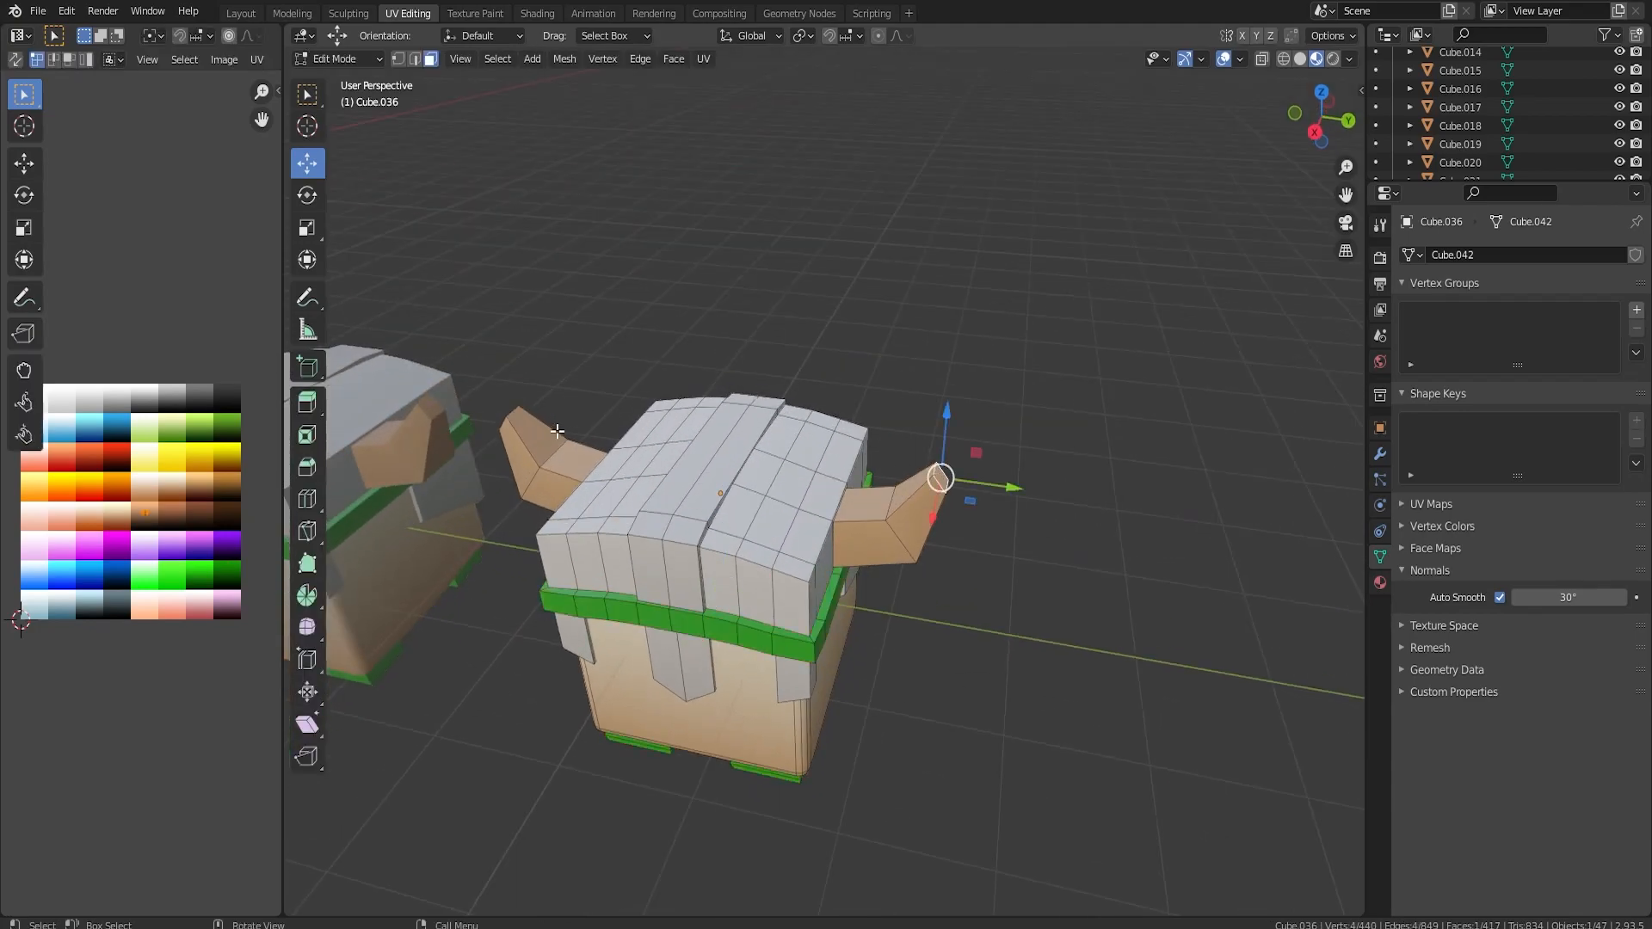
{"action": "middle_click_drag", "start_coordinate": [554, 431], "coordinate": [664, 422]}
{"action": "left_click", "coordinate": [649, 520], "text": "shift"}
{"action": "key", "text": "ctrl+KP_Add"}
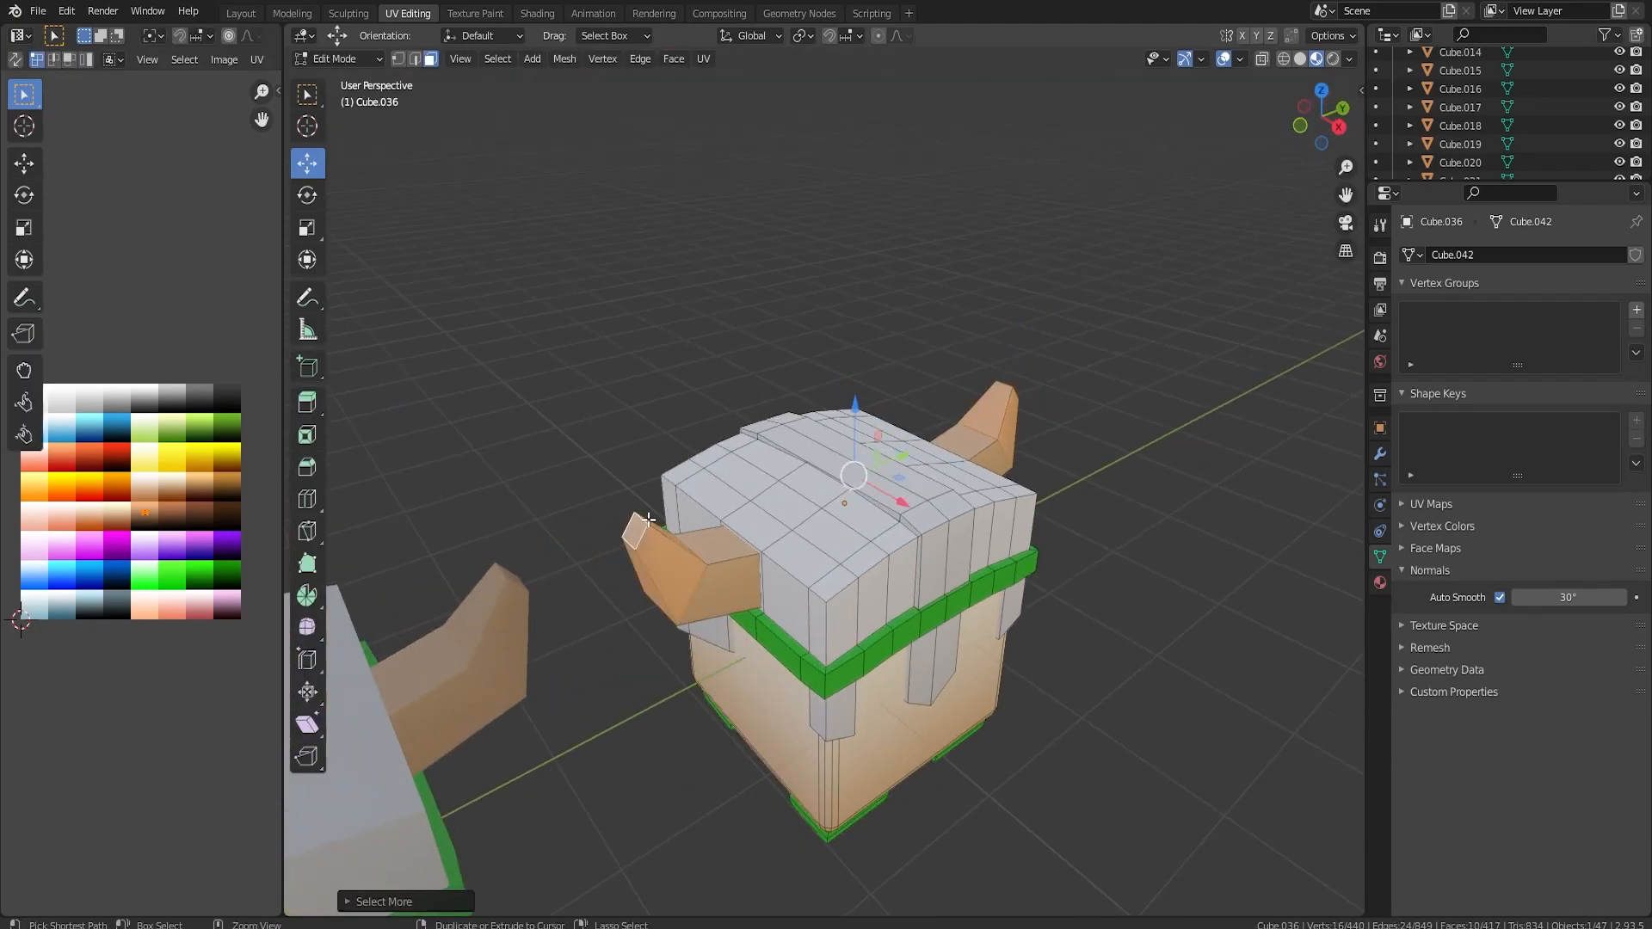
{"action": "key", "text": "x"}
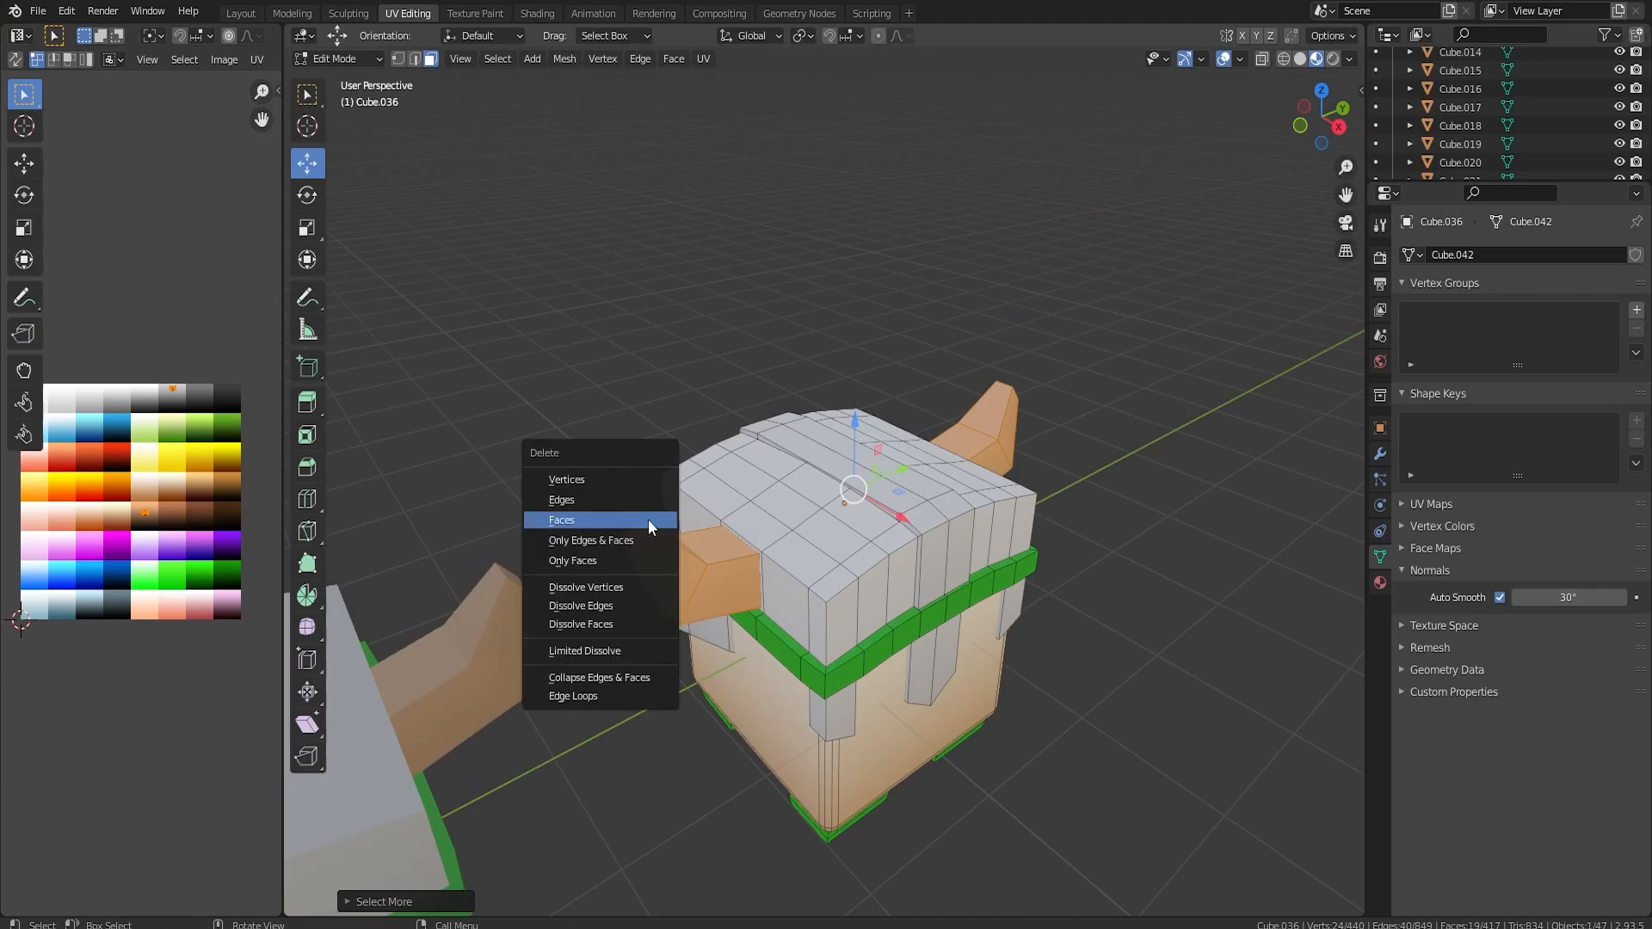
{"action": "left_click", "coordinate": [648, 519]}
Move the pointed lower tip of the helmet's central front strip up along Z so its bottom is flat.
{"action": "middle_click_drag", "start_coordinate": [945, 606], "coordinate": [408, 123]}
{"action": "scroll", "coordinate": [870, 514], "scroll_direction": "up", "scroll_amount": 4}
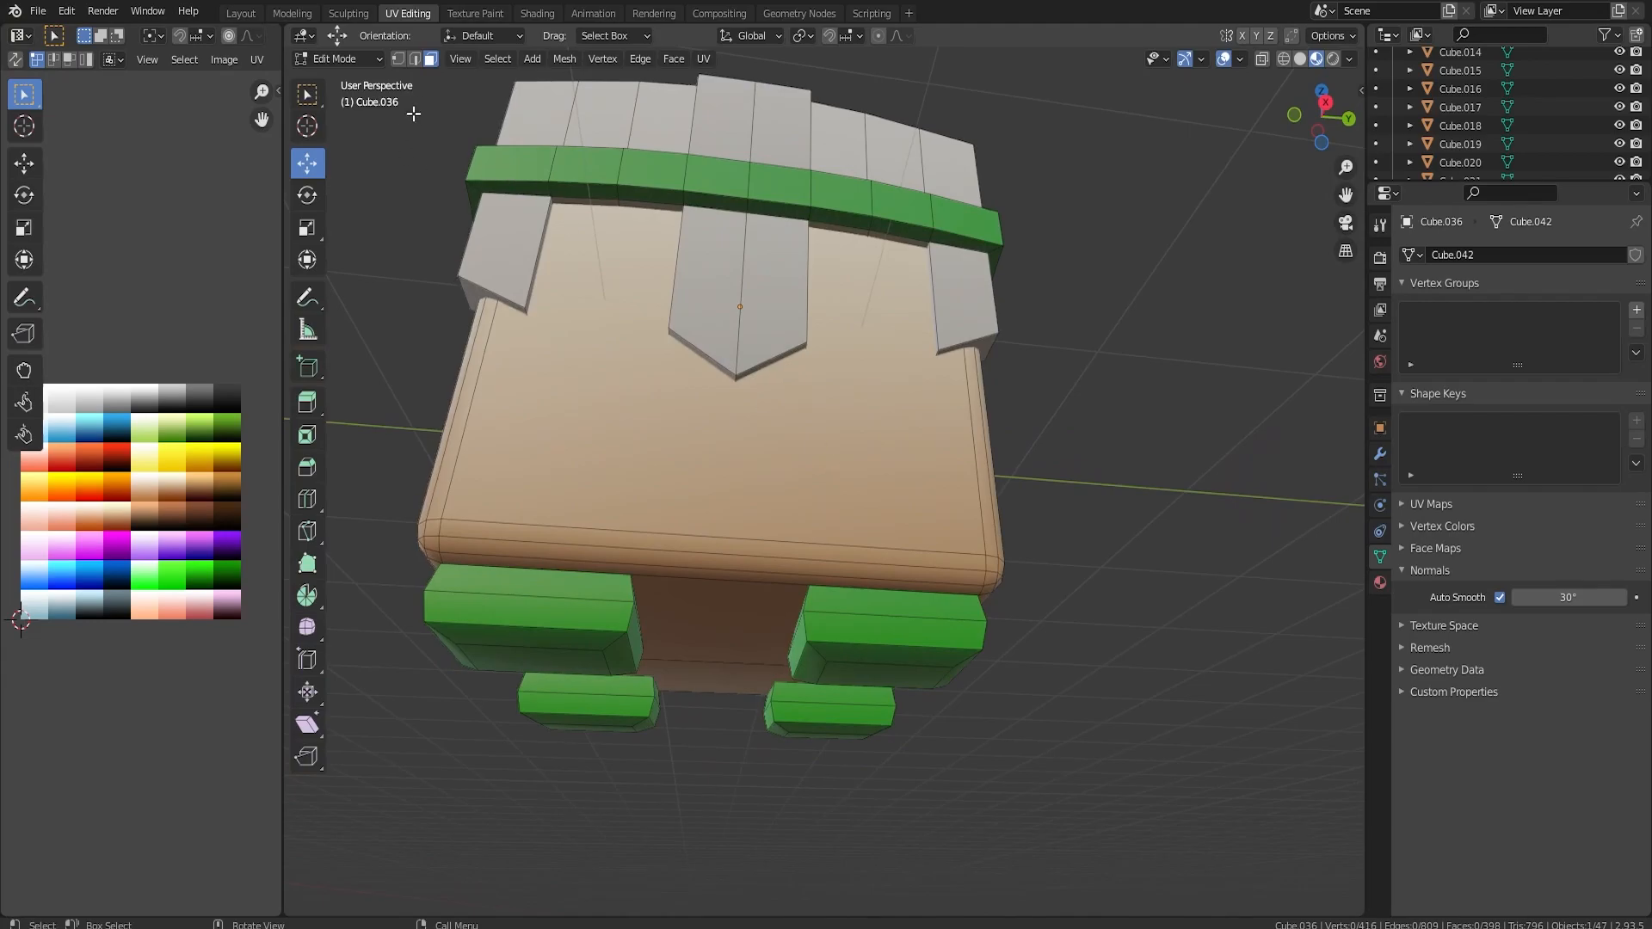
{"action": "left_click", "coordinate": [415, 60]}
{"action": "left_click", "coordinate": [735, 376]}
{"action": "mouse_move", "coordinate": [735, 376]}
{"action": "middle_mouse_down"}
{"action": "mouse_move", "coordinate": [679, 649]}
{"action": "mouse_move", "coordinate": [733, 398]}
{"action": "middle_mouse_up"}
{"action": "key", "text": "g"}
{"action": "key", "text": "z"}
{"action": "left_click", "coordinate": [679, 602]}
Select the part of the helmet's central front strip that hangs below the green band and delete its faces.
{"action": "left_click", "coordinate": [431, 58]}
{"action": "left_click", "coordinate": [661, 249]}
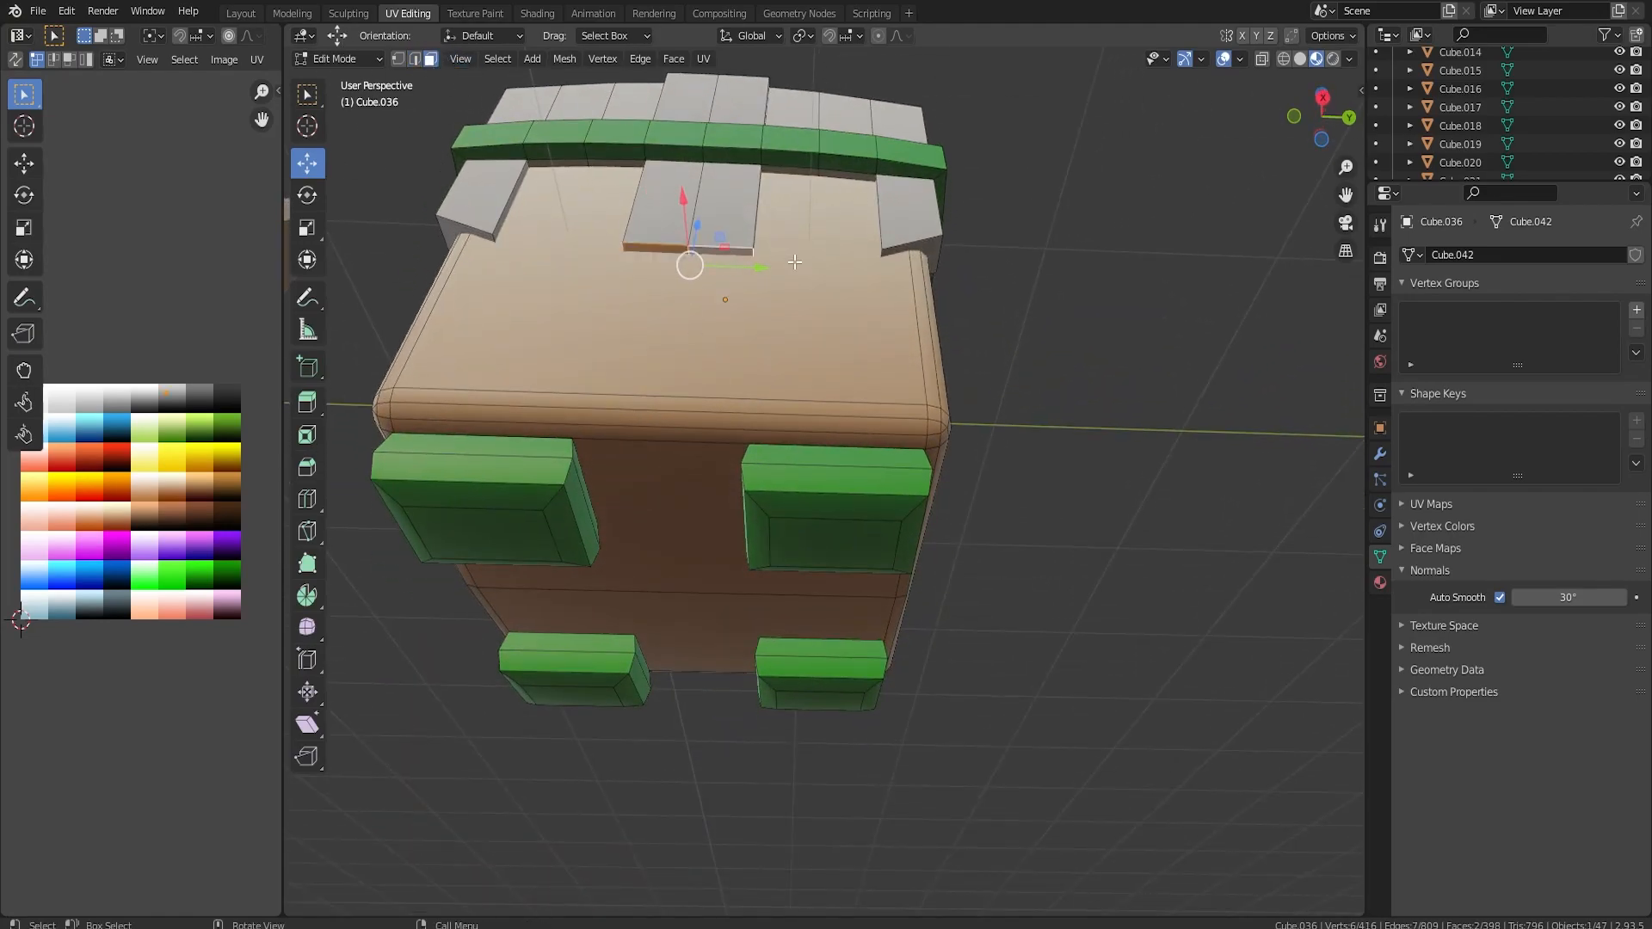
{"action": "key", "text": "ctrl+KP_Add"}
{"action": "key", "text": "x"}
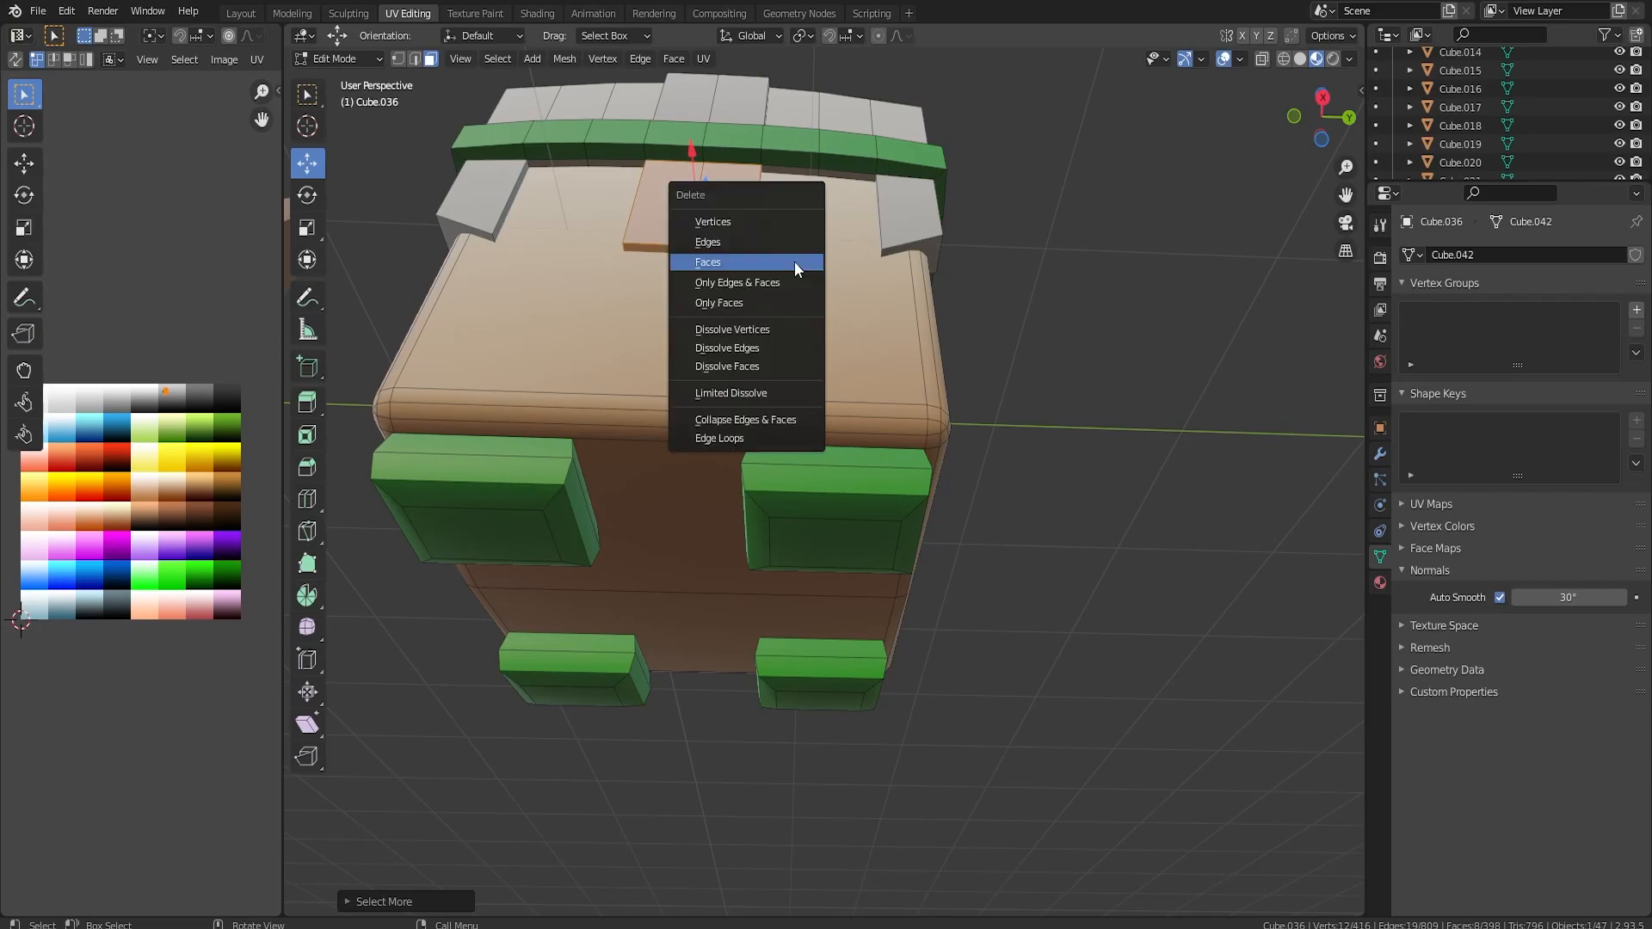
{"action": "left_click", "coordinate": [794, 262]}
{"action": "scroll", "coordinate": [813, 427], "scroll_direction": "up", "scroll_amount": 8}
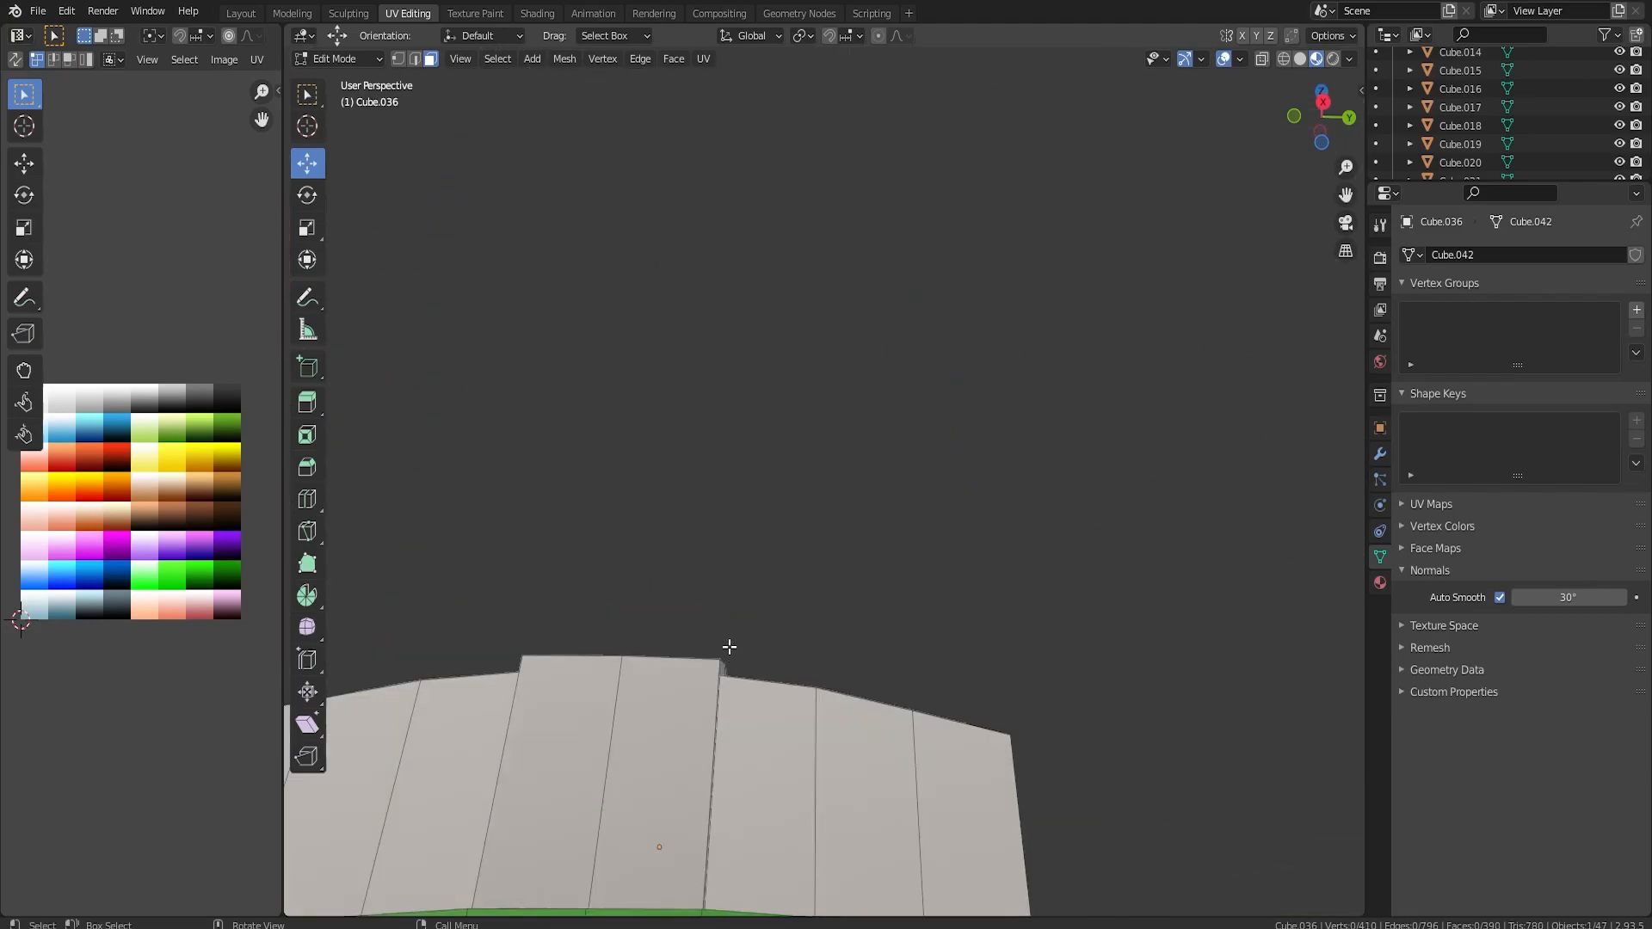
Fill a face between two opposite edges of the helmet's central strip.
{"action": "mouse_move", "coordinate": [813, 427]}
{"action": "middle_mouse_down"}
{"action": "mouse_move", "coordinate": [803, 408]}
{"action": "mouse_move", "coordinate": [841, 428]}
{"action": "middle_mouse_up"}
{"action": "left_click", "coordinate": [790, 345]}
{"action": "left_click", "coordinate": [414, 59]}
{"action": "left_click", "coordinate": [645, 316]}
{"action": "left_click", "coordinate": [875, 331], "text": "shift"}
{"action": "key", "text": "f"}
Add a loop cut across the middle of the helmet's top strip and raise it along Z to form a peak.
{"action": "scroll", "coordinate": [837, 370], "scroll_direction": "down", "scroll_amount": 6}
{"action": "middle_click_drag", "start_coordinate": [977, 352], "coordinate": [998, 437]}
{"action": "middle_click_drag", "start_coordinate": [916, 474], "coordinate": [749, 501]}
{"action": "key", "text": "ctrl+r"}
{"action": "left_click", "coordinate": [747, 496]}
{"action": "right_click", "coordinate": [747, 495]}
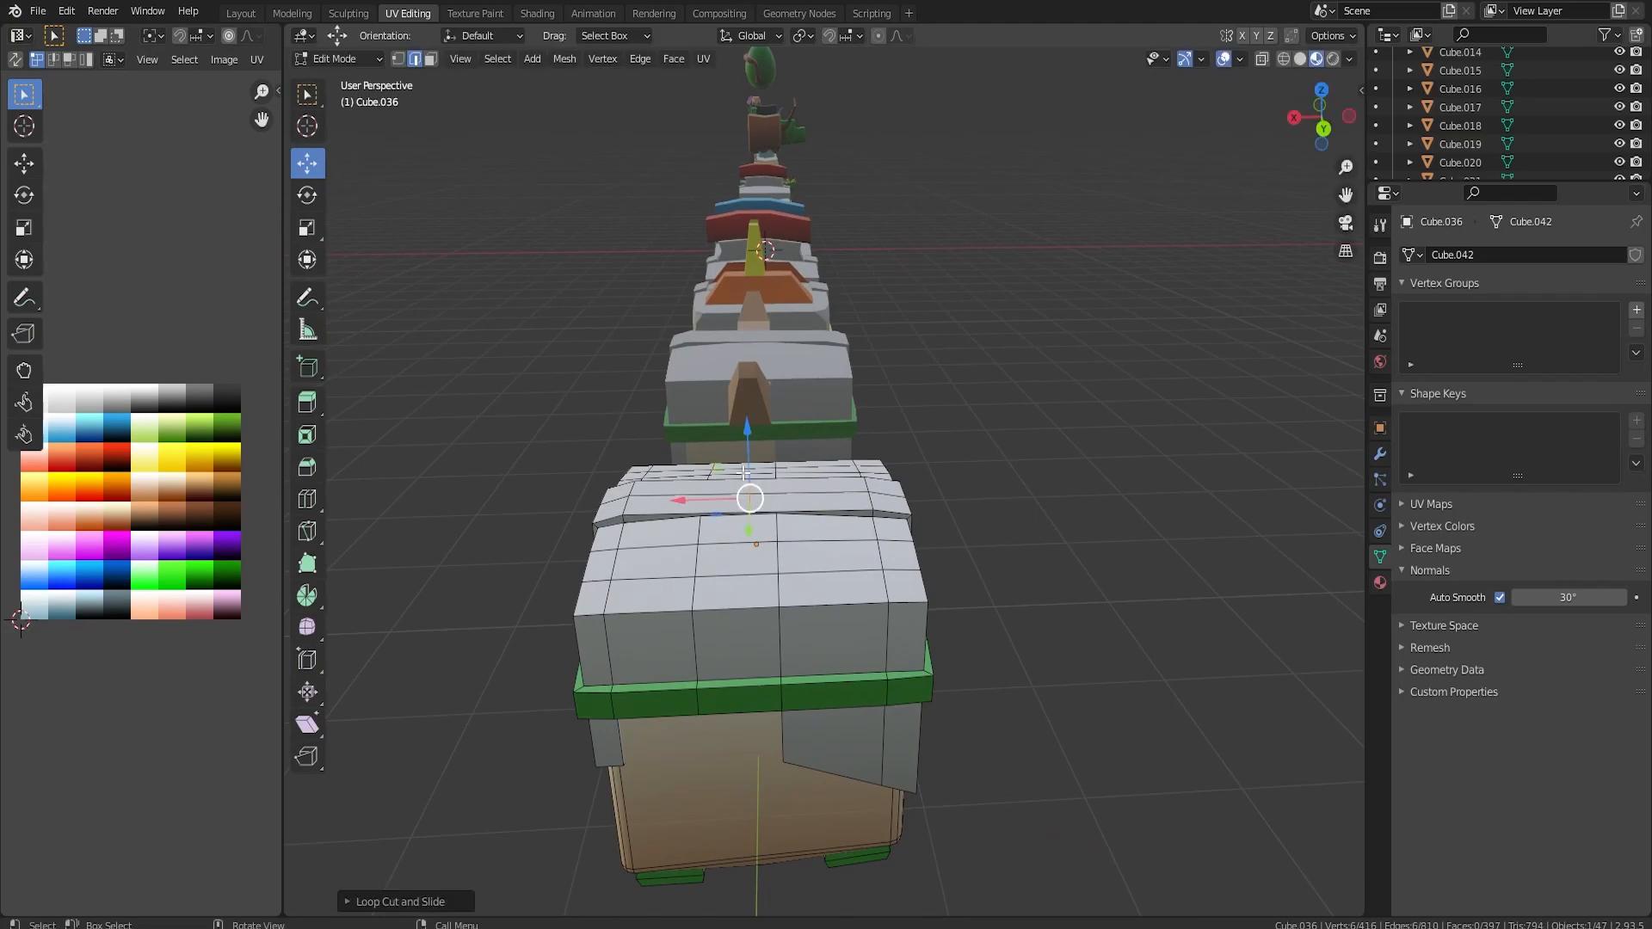
{"action": "key", "text": "g"}
{"action": "key", "text": "z"}
{"action": "left_click", "coordinate": [747, 379]}
Fill the open gaps on both sides beneath the peaked strip with triangular faces.
{"action": "scroll", "coordinate": [787, 482], "scroll_direction": "up", "scroll_amount": 3}
{"action": "middle_click_drag", "start_coordinate": [774, 482], "coordinate": [872, 448]}
{"action": "scroll", "coordinate": [872, 448], "scroll_direction": "up", "scroll_amount": 3}
{"action": "scroll", "coordinate": [852, 485], "scroll_direction": "up", "scroll_amount": 2}
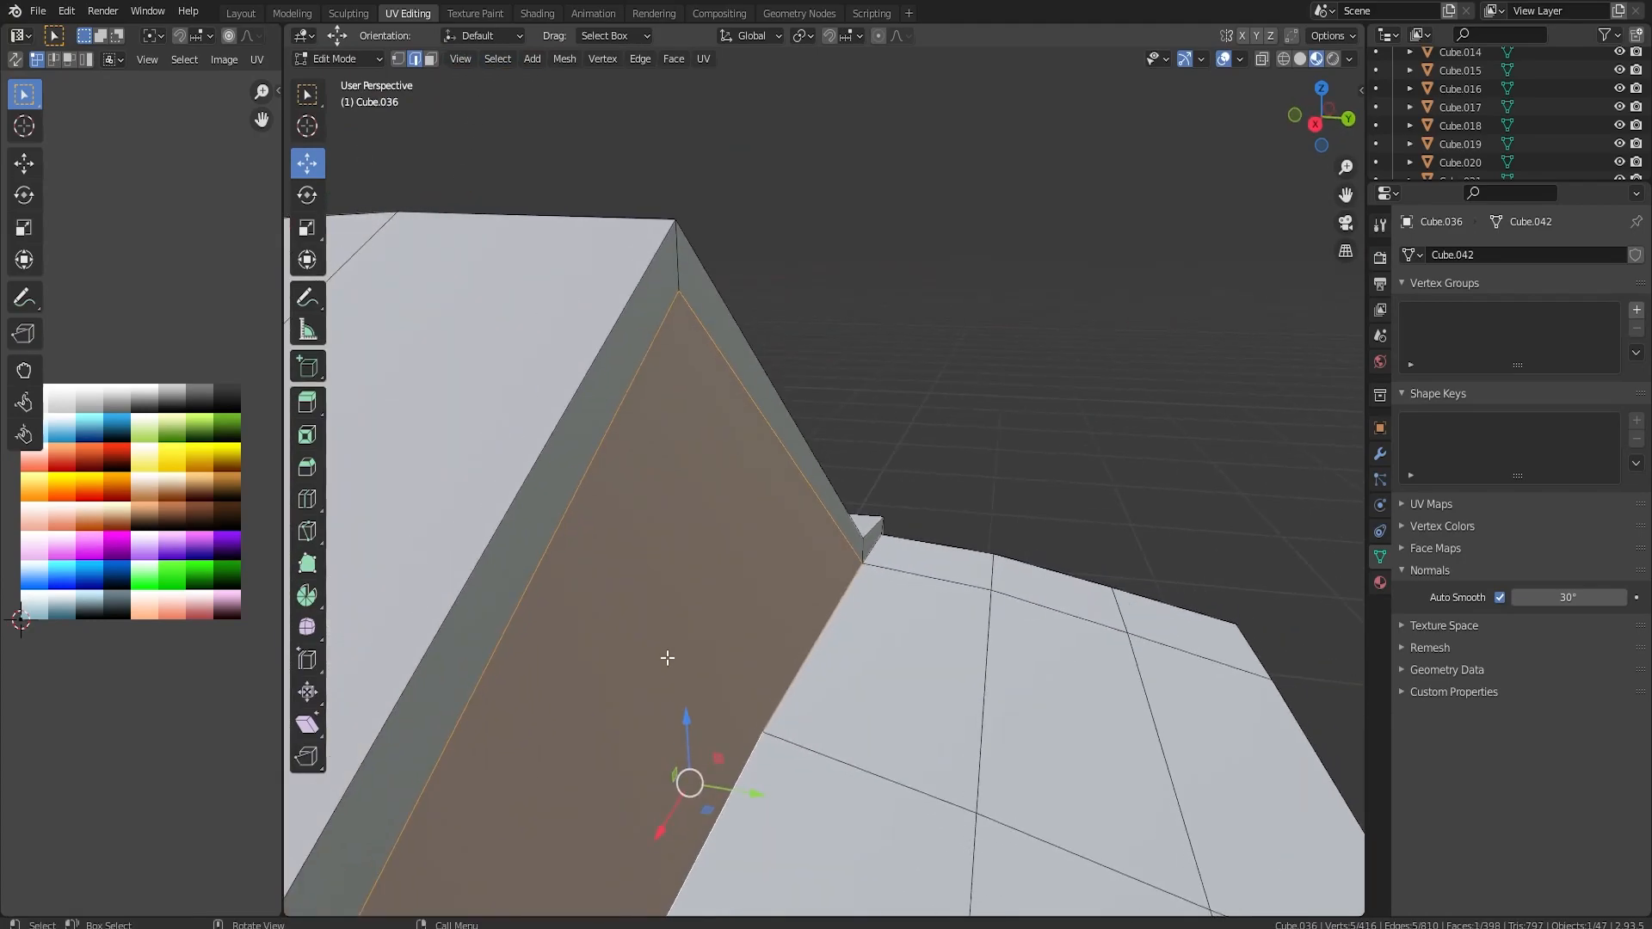
{"action": "scroll", "coordinate": [668, 658], "scroll_direction": "down", "scroll_amount": 5}
{"action": "middle_click_drag", "start_coordinate": [421, 646], "coordinate": [623, 640]}
{"action": "left_click", "coordinate": [644, 631]}
{"action": "left_click", "coordinate": [695, 575], "text": "shift"}
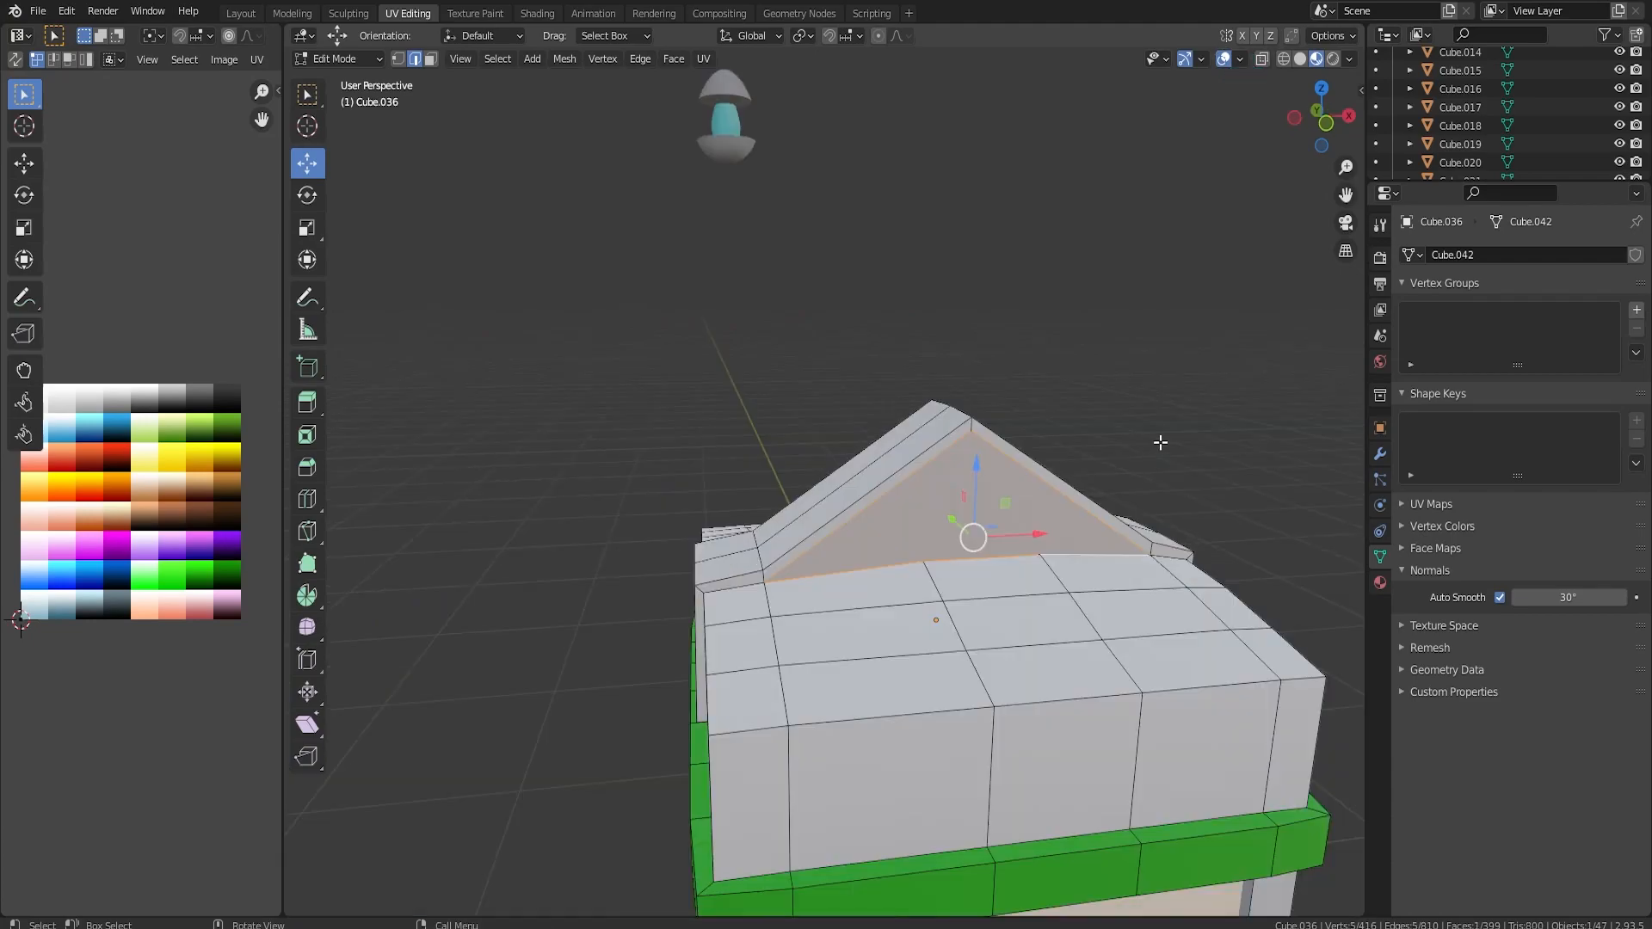
{"action": "left_click", "coordinate": [1178, 388]}
{"action": "middle_click_drag", "start_coordinate": [1178, 388], "coordinate": [860, 390]}
{"action": "scroll", "coordinate": [860, 390], "scroll_direction": "down", "scroll_amount": 5}
{"action": "scroll", "coordinate": [793, 526], "scroll_direction": "up", "scroll_amount": 8}
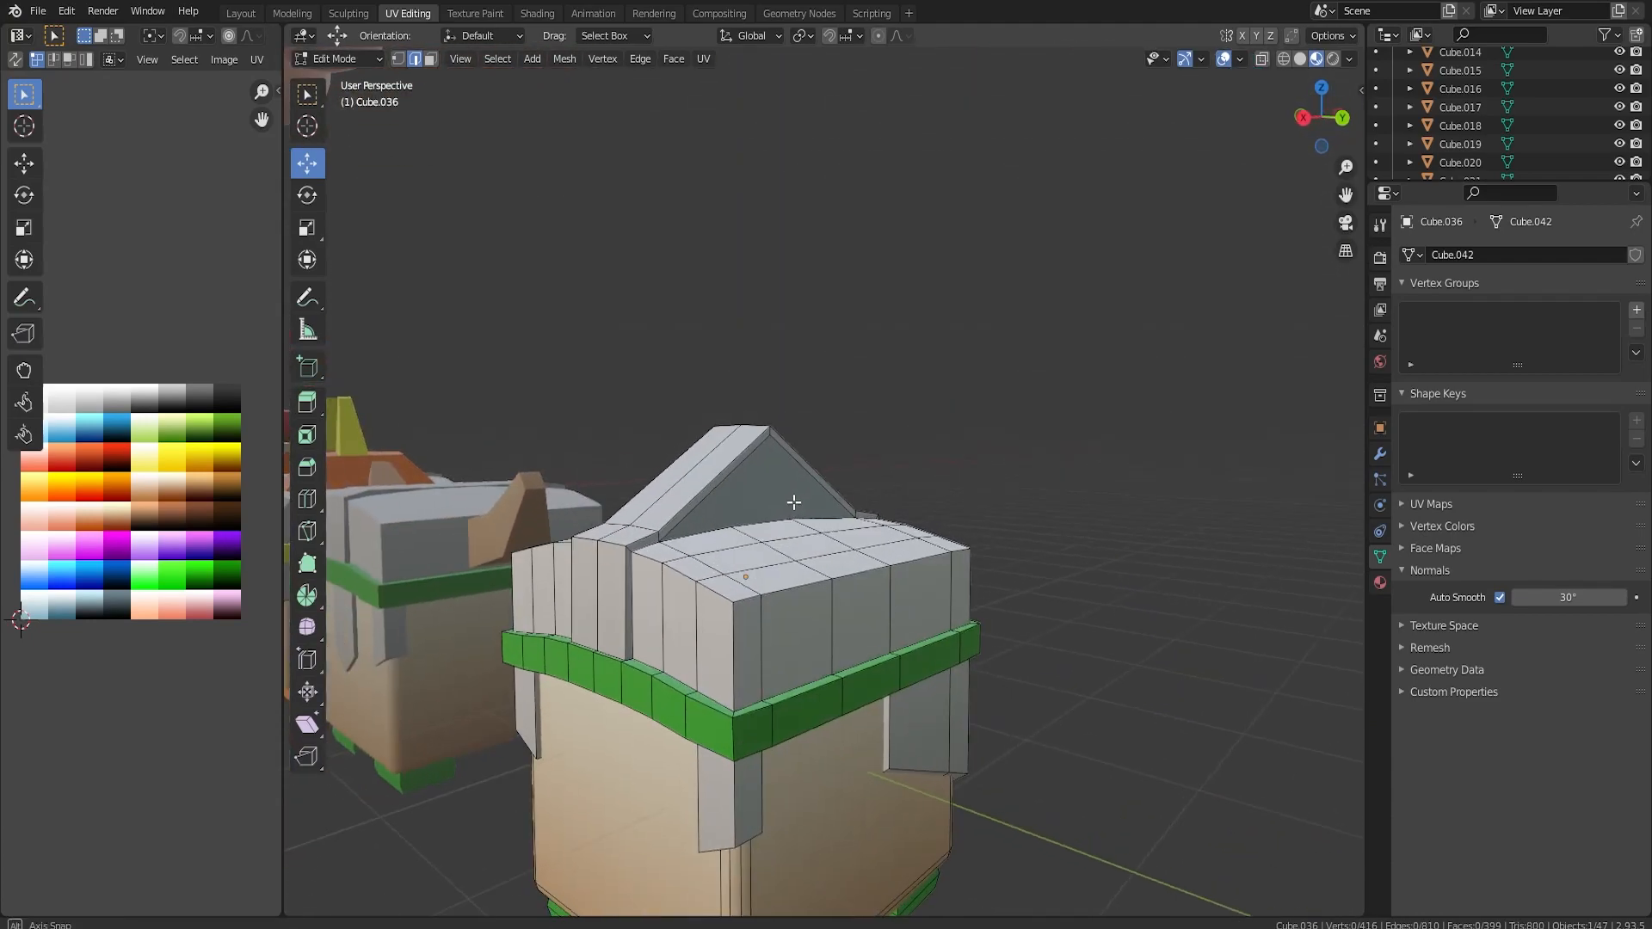
Inset both triangular side faces of the peak and extrude them outward along their normals.
{"action": "left_click", "coordinate": [765, 474]}
{"action": "middle_click_drag", "start_coordinate": [766, 474], "coordinate": [1039, 514]}
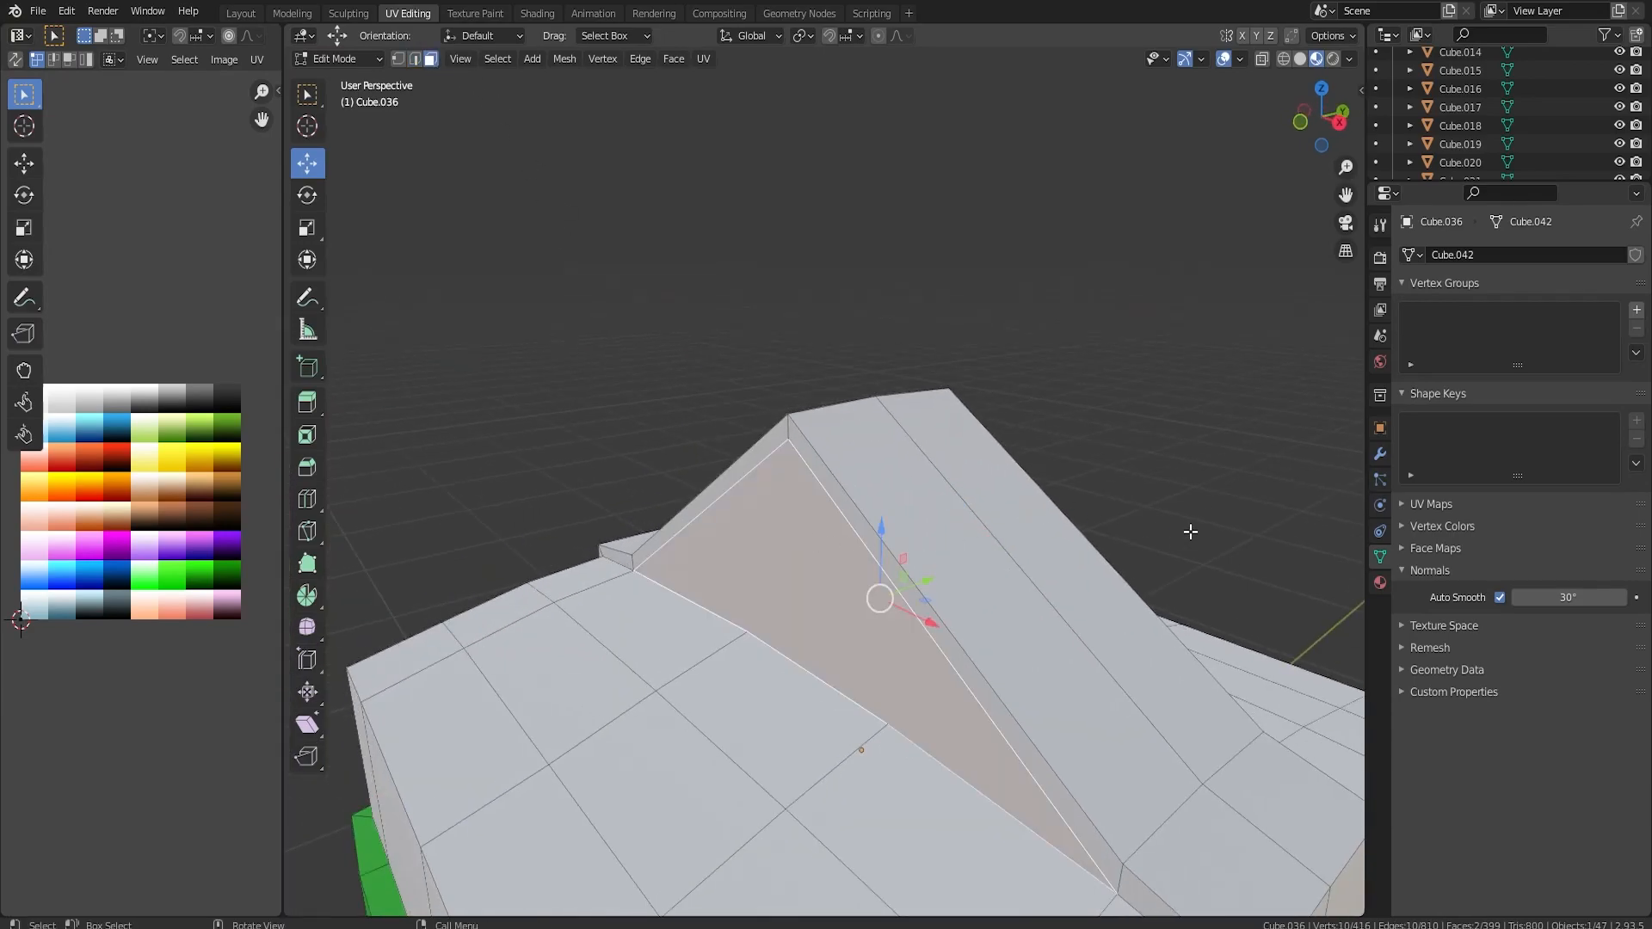
{"action": "key", "text": "i"}
{"action": "left_click", "coordinate": [1151, 523]}
{"action": "key", "text": "alt+e"}
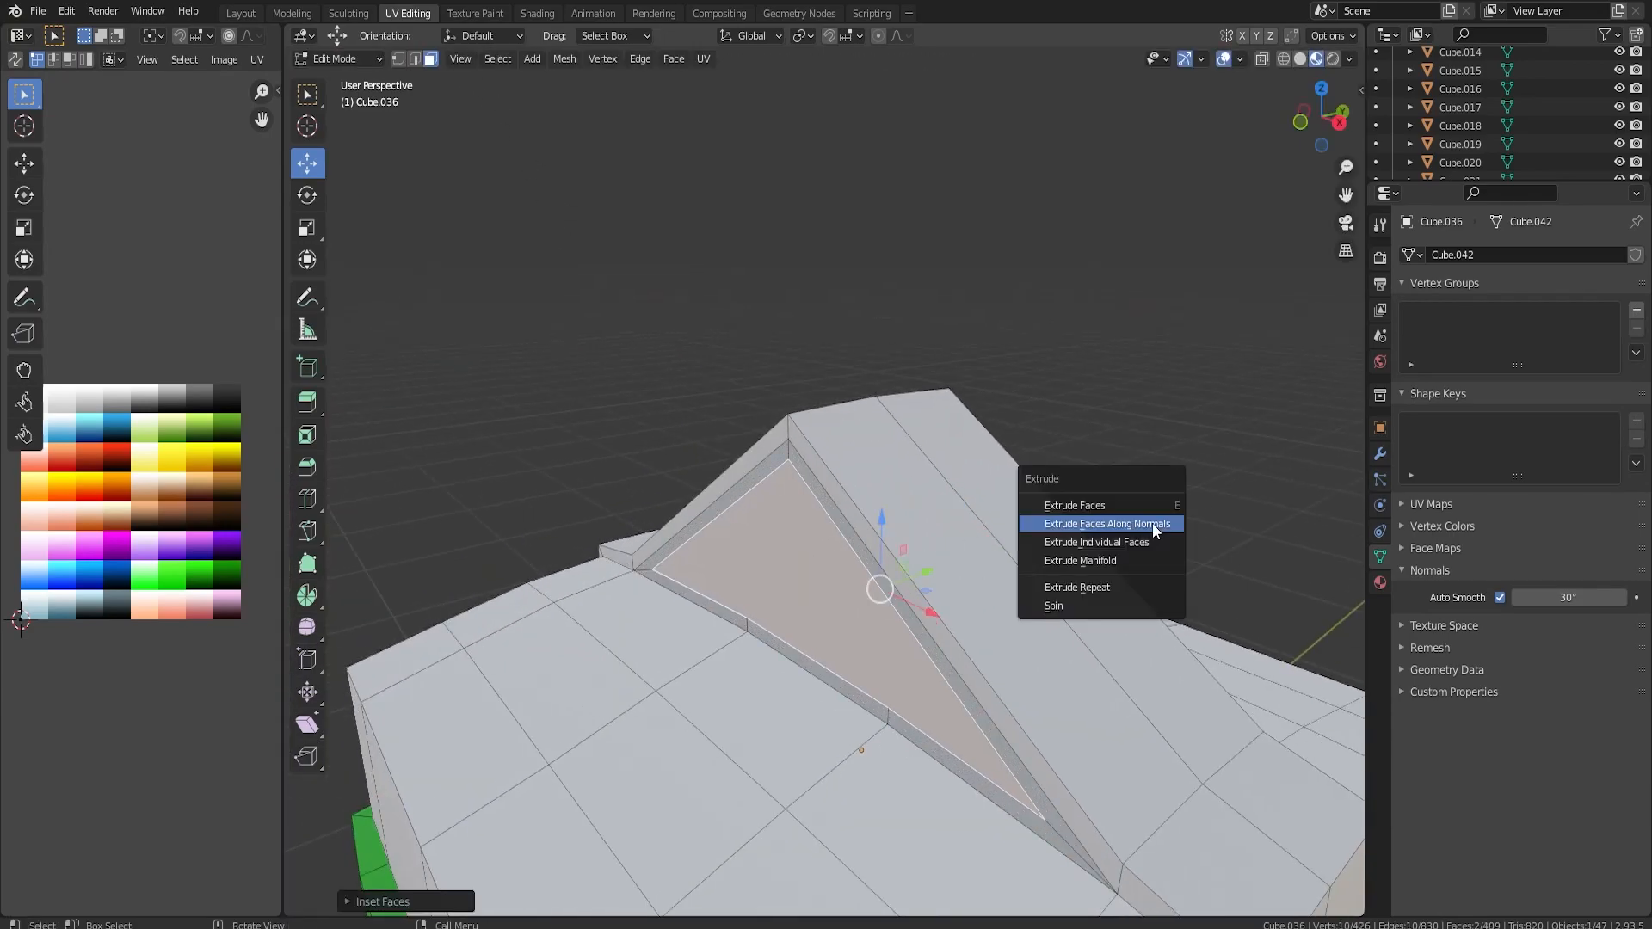
{"action": "left_click", "coordinate": [1153, 523]}
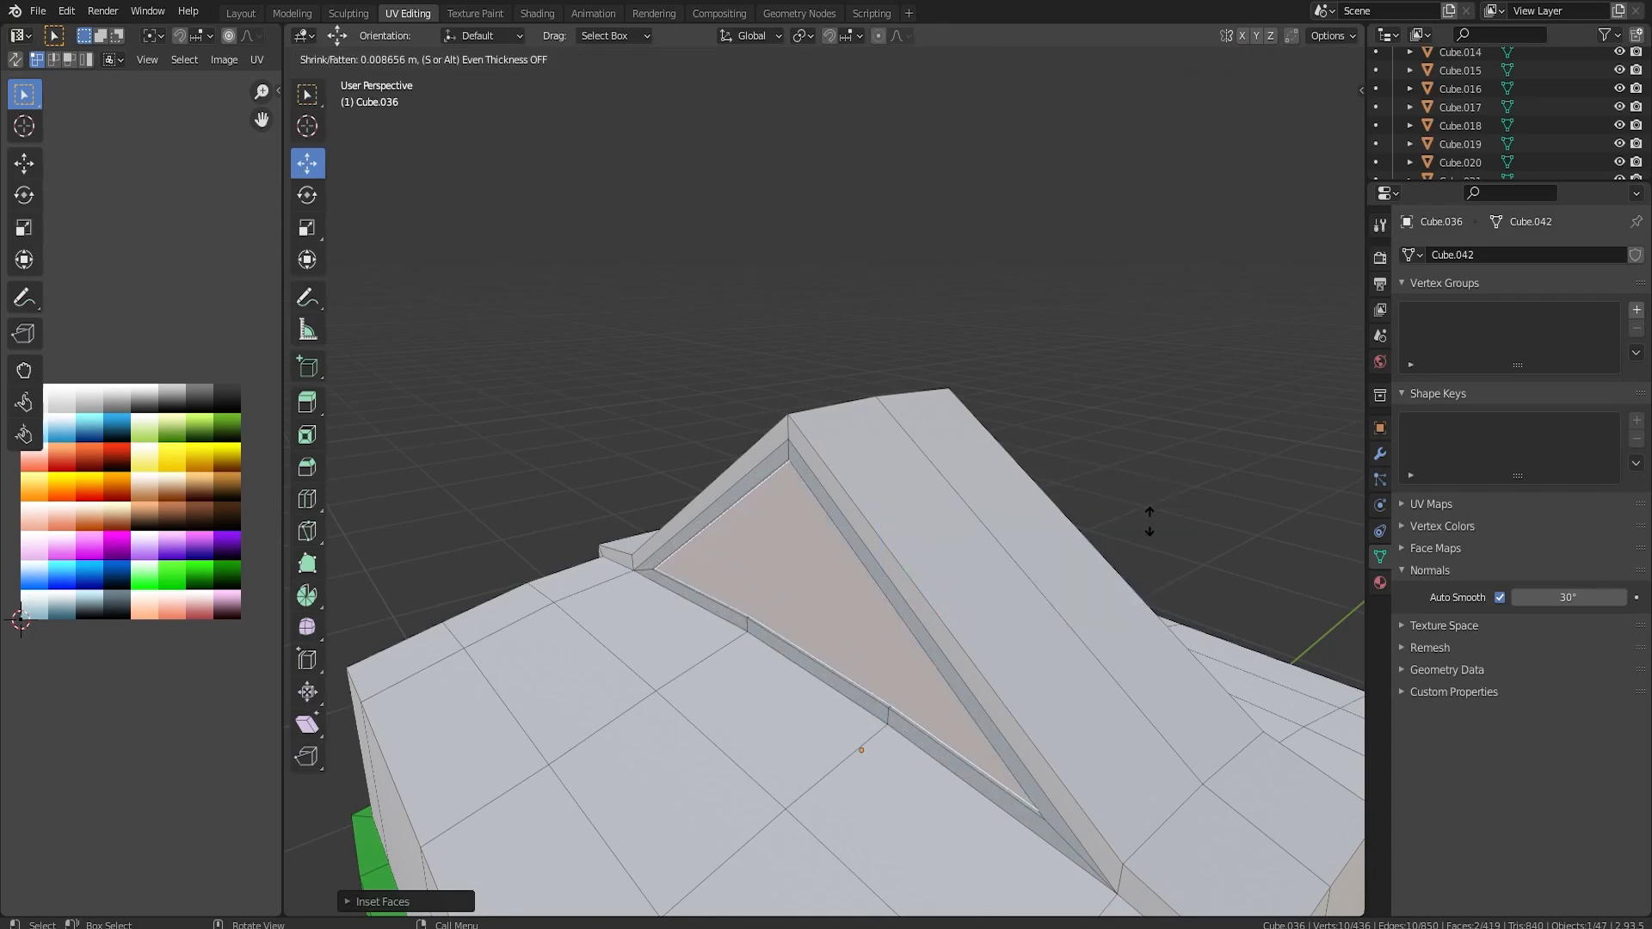
{"action": "left_click", "coordinate": [1149, 559]}
Lower the extruded triangular side faces along Z so they sit on the helmet's top.
{"action": "middle_click_drag", "start_coordinate": [1149, 559], "coordinate": [900, 523]}
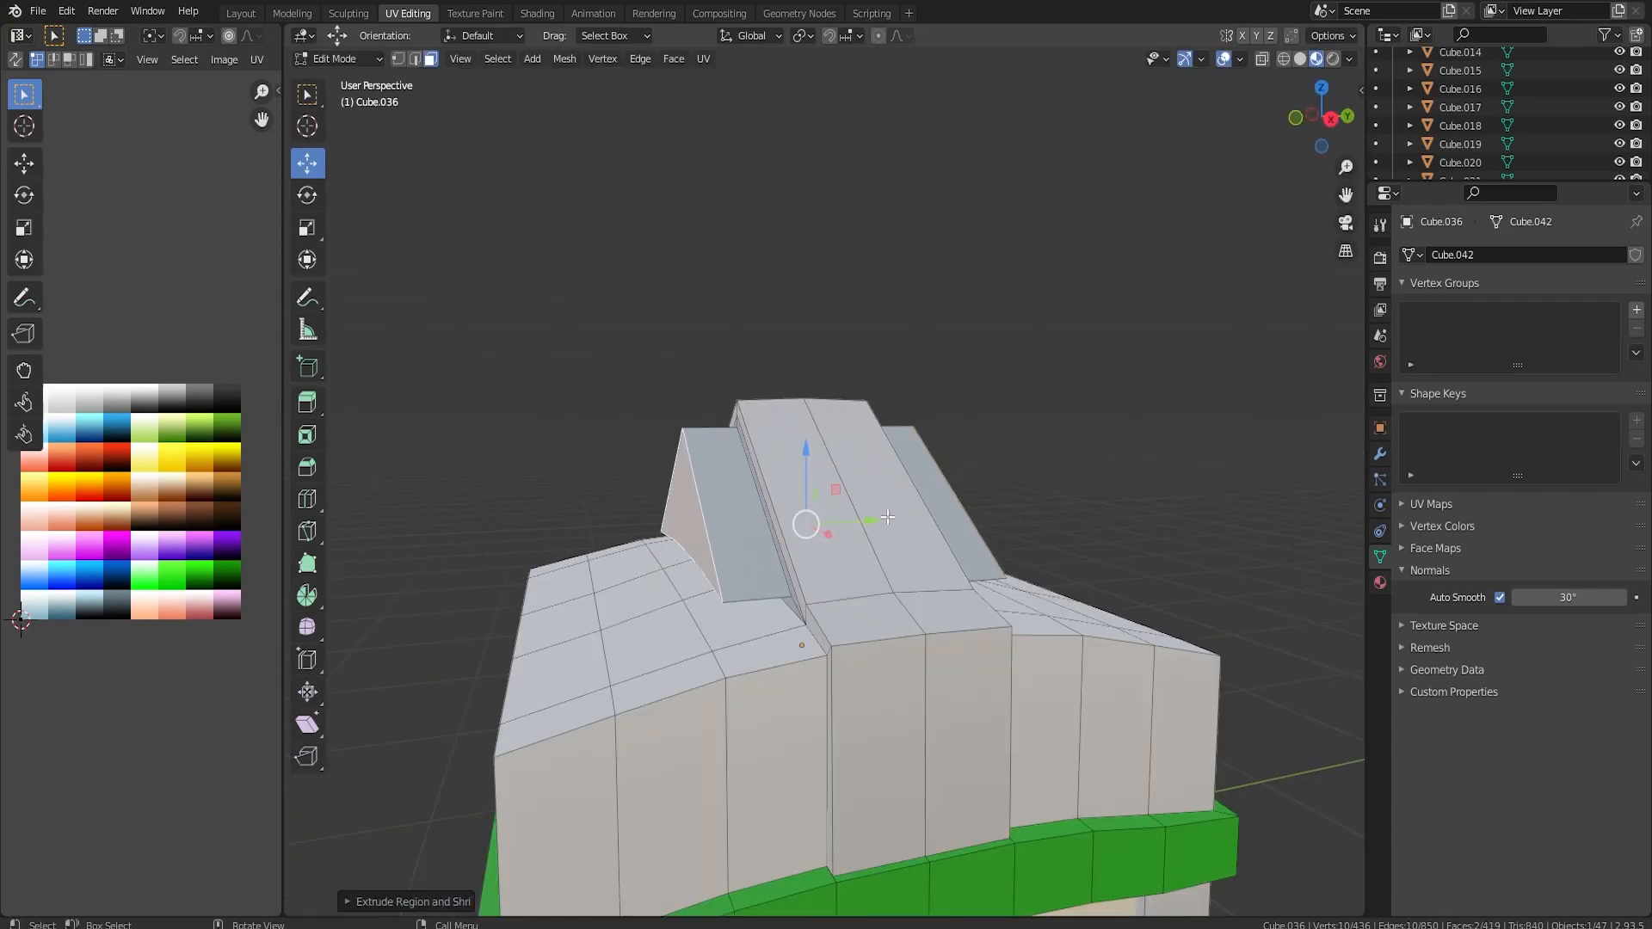
{"action": "left_click_drag", "start_coordinate": [809, 453], "coordinate": [812, 482]}
{"action": "scroll", "coordinate": [826, 628], "scroll_direction": "up", "scroll_amount": 2}
{"action": "middle_click_drag", "start_coordinate": [826, 628], "coordinate": [852, 580]}
{"action": "left_click", "coordinate": [414, 59]}
{"action": "middle_click_drag", "start_coordinate": [838, 541], "coordinate": [793, 497]}
{"action": "scroll", "coordinate": [793, 498], "scroll_direction": "up", "scroll_amount": 2}
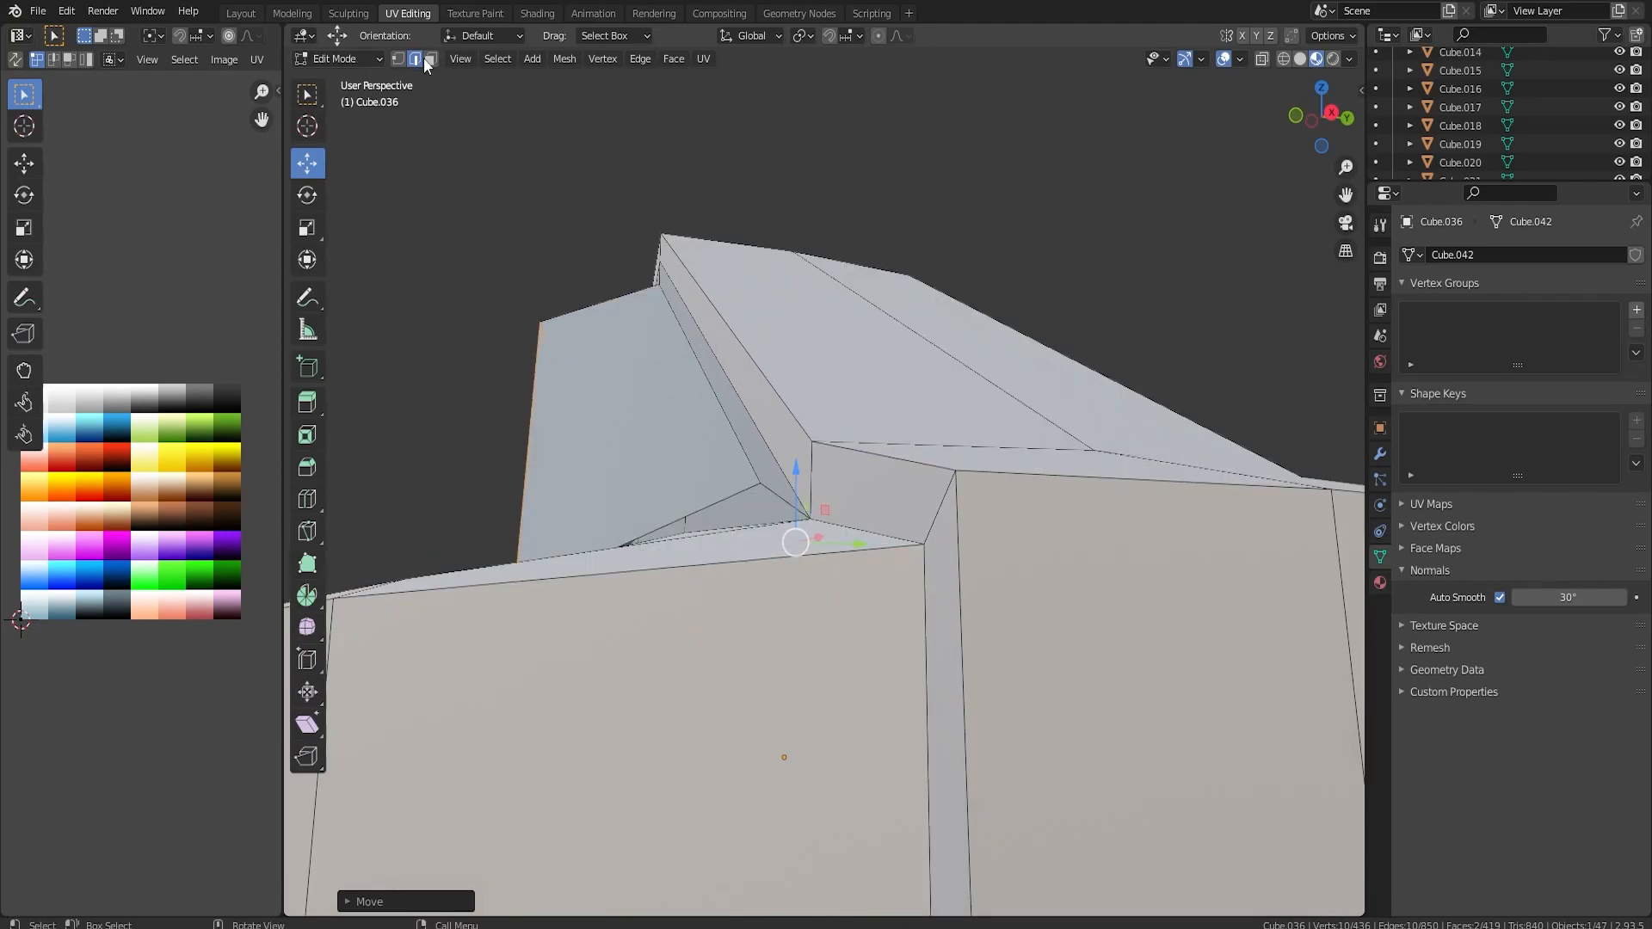
{"action": "left_click", "coordinate": [401, 61]}
{"action": "middle_click_drag", "start_coordinate": [766, 651], "coordinate": [1045, 461]}
{"action": "left_click", "coordinate": [630, 679]}
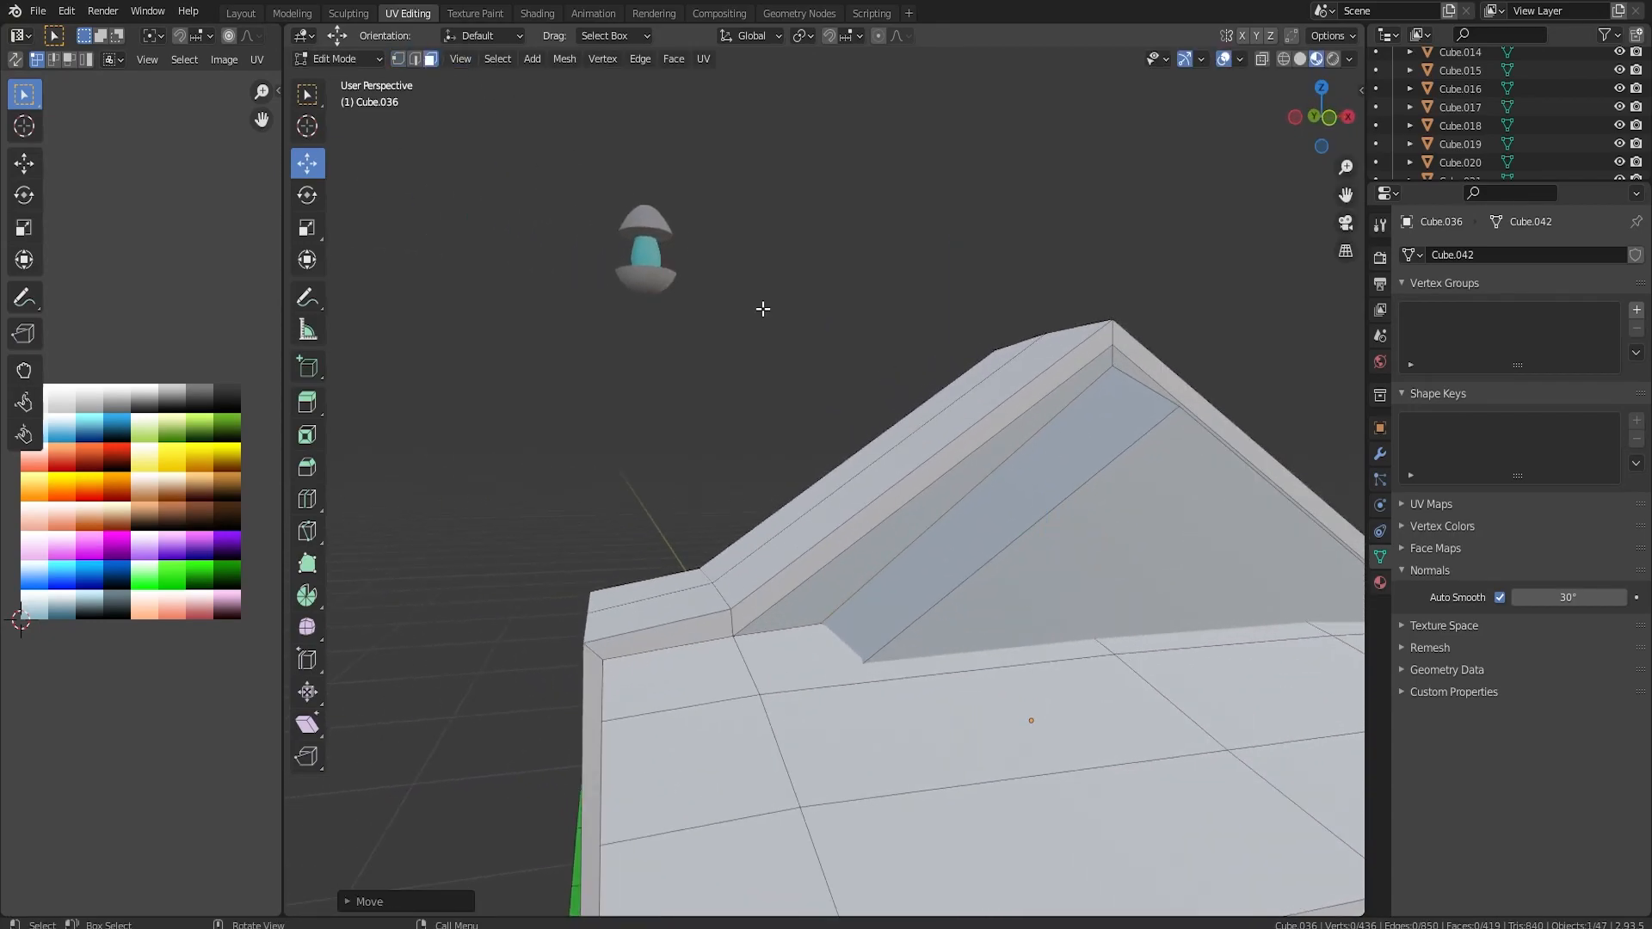
Select the extruded side pieces of the peak together with the linked band and all four feet.
{"action": "left_click", "coordinate": [1141, 599]}
{"action": "middle_click_drag", "start_coordinate": [1141, 599], "coordinate": [911, 436]}
{"action": "left_click", "coordinate": [707, 459], "text": "shift"}
{"action": "scroll", "coordinate": [912, 436], "scroll_direction": "down", "scroll_amount": 4}
{"action": "middle_click_drag", "start_coordinate": [805, 731], "coordinate": [899, 692]}
{"action": "left_click", "coordinate": [806, 682], "text": "alt+shift"}
{"action": "middle_click_drag", "start_coordinate": [857, 539], "coordinate": [871, 624]}
{"action": "key", "text": "ctrl+KP_Add"}
{"action": "key", "text": "l"}
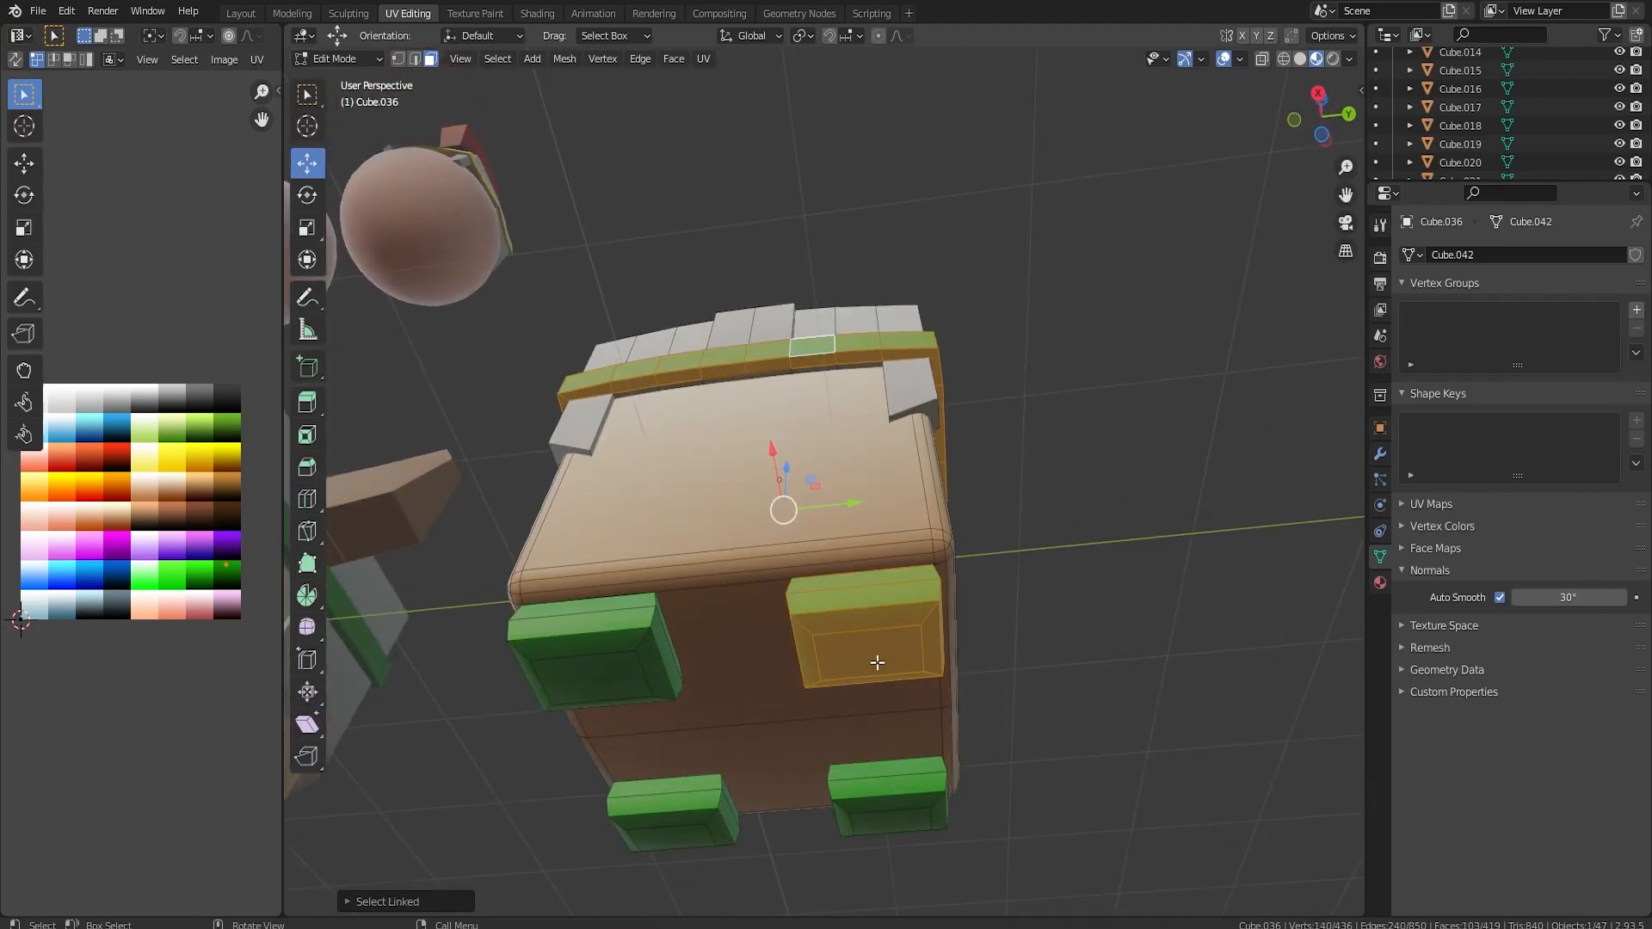
{"action": "key", "text": "l"}
{"action": "key", "text": "l"}
{"action": "key", "text": "l"}
{"action": "middle_click_drag", "start_coordinate": [828, 527], "coordinate": [835, 607]}
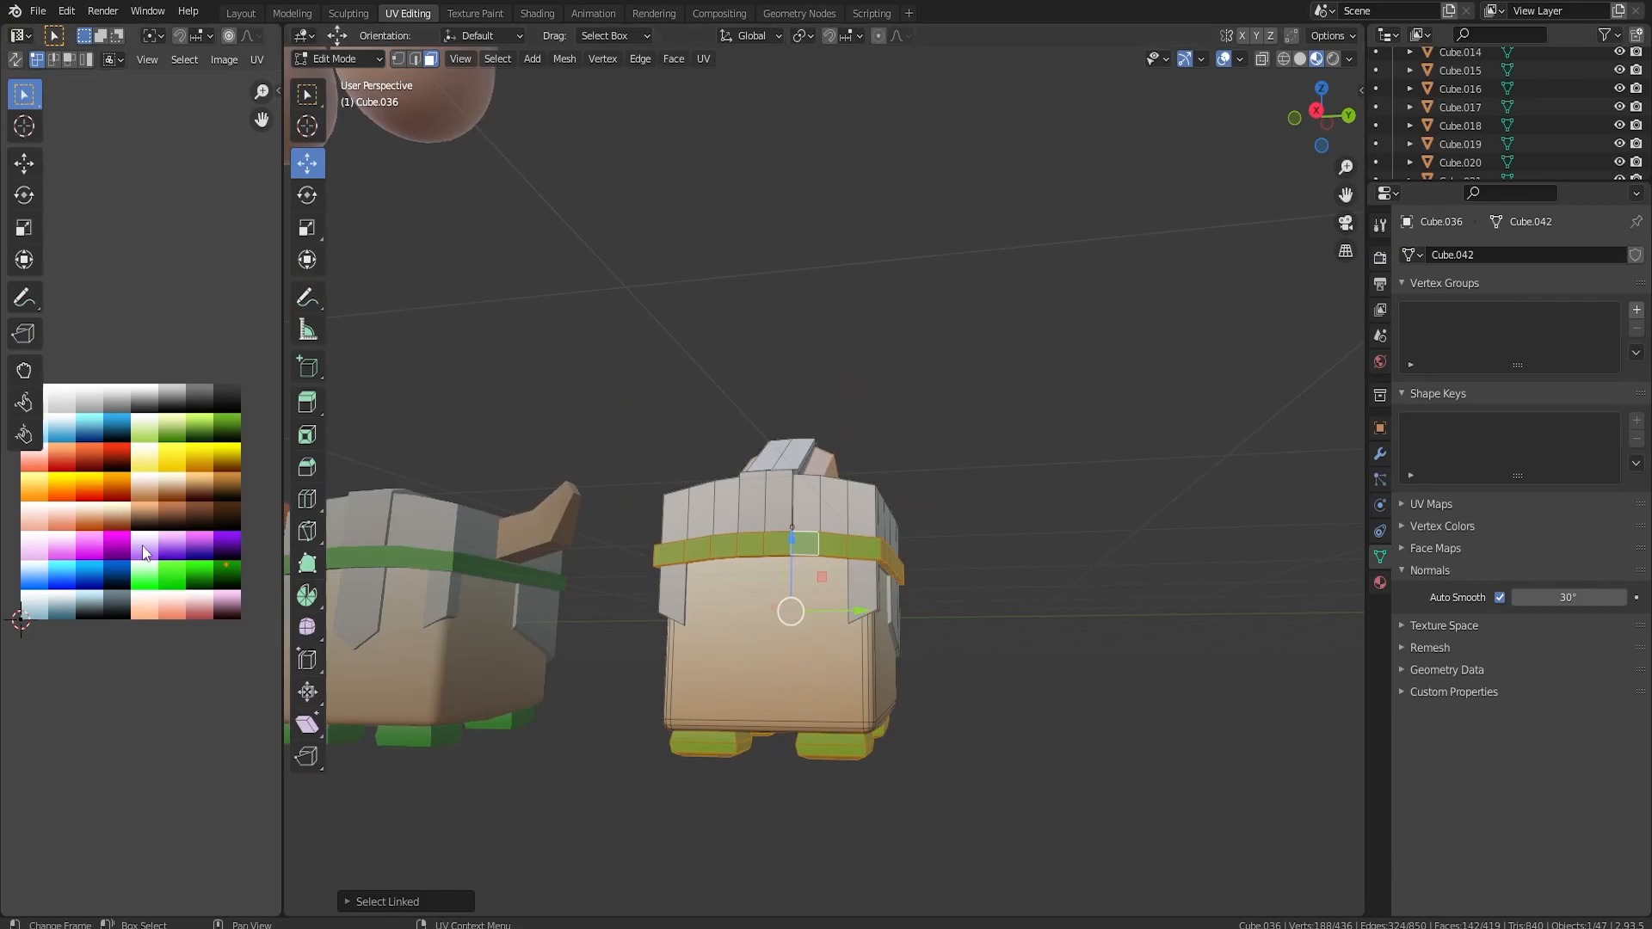
Scale the selected parts' UVs to 0 and move them onto a cyan swatch of the colour grid.
{"action": "key", "text": "a"}
{"action": "key", "text": "s"}
{"action": "key", "text": "0"}
{"action": "key", "text": "Return"}
{"action": "key", "text": "g"}
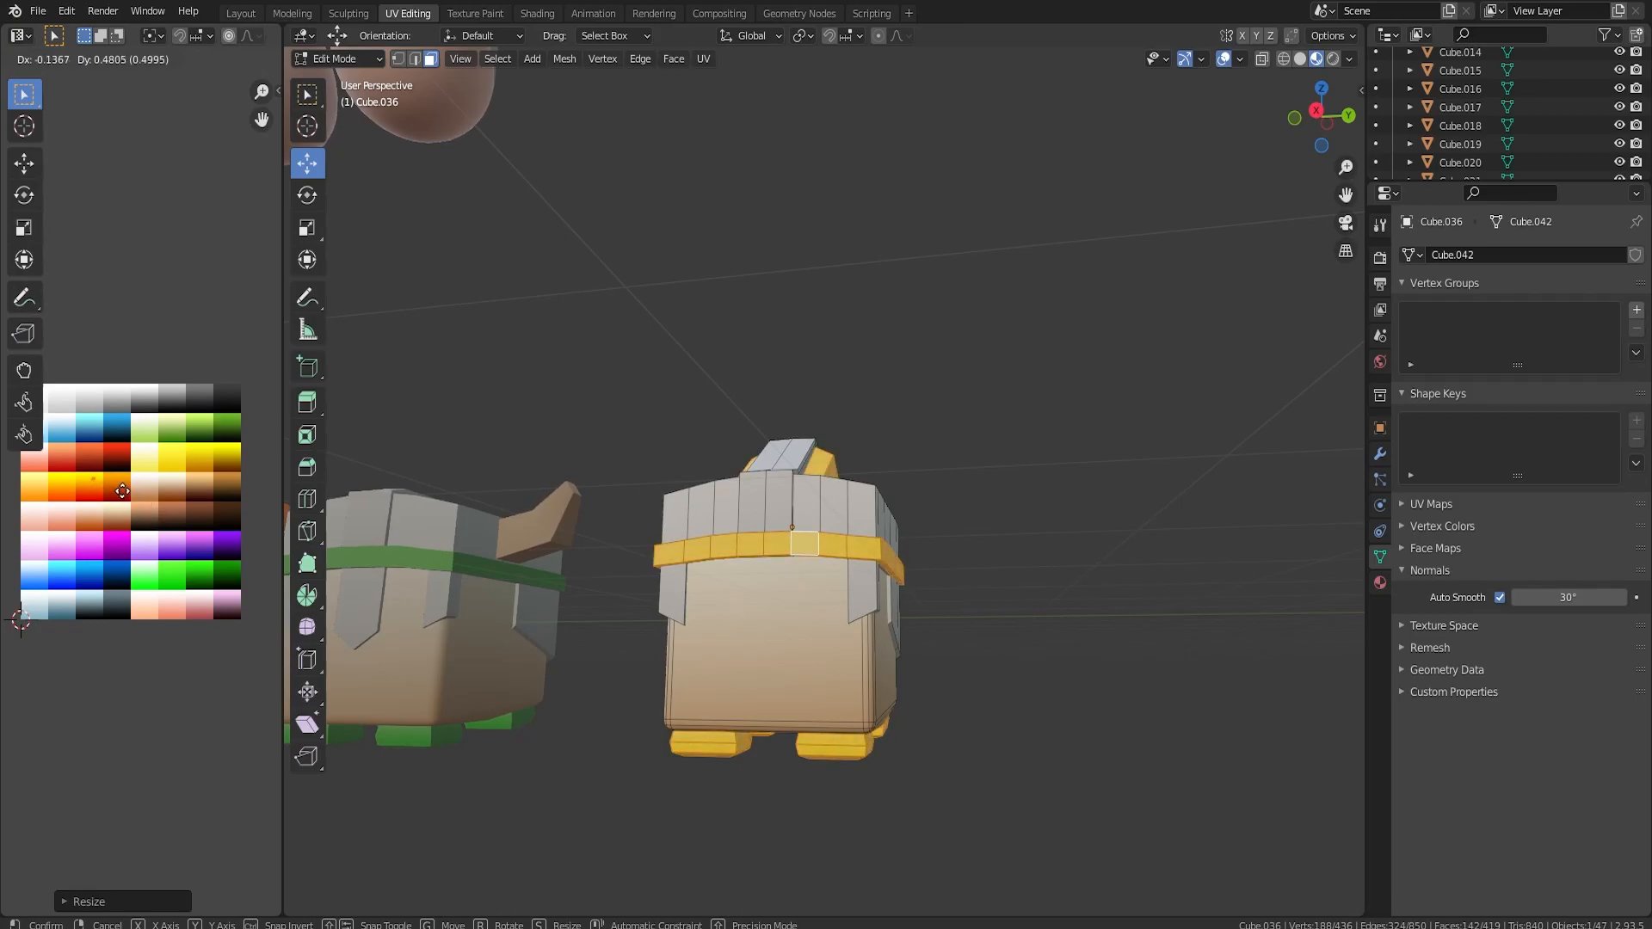
{"action": "left_click", "coordinate": [120, 437]}
Leave Edit Mode and move the cyan-banded character along Y closer to the row.
{"action": "key", "text": "Tab"}
{"action": "middle_click_drag", "start_coordinate": [843, 507], "coordinate": [813, 575]}
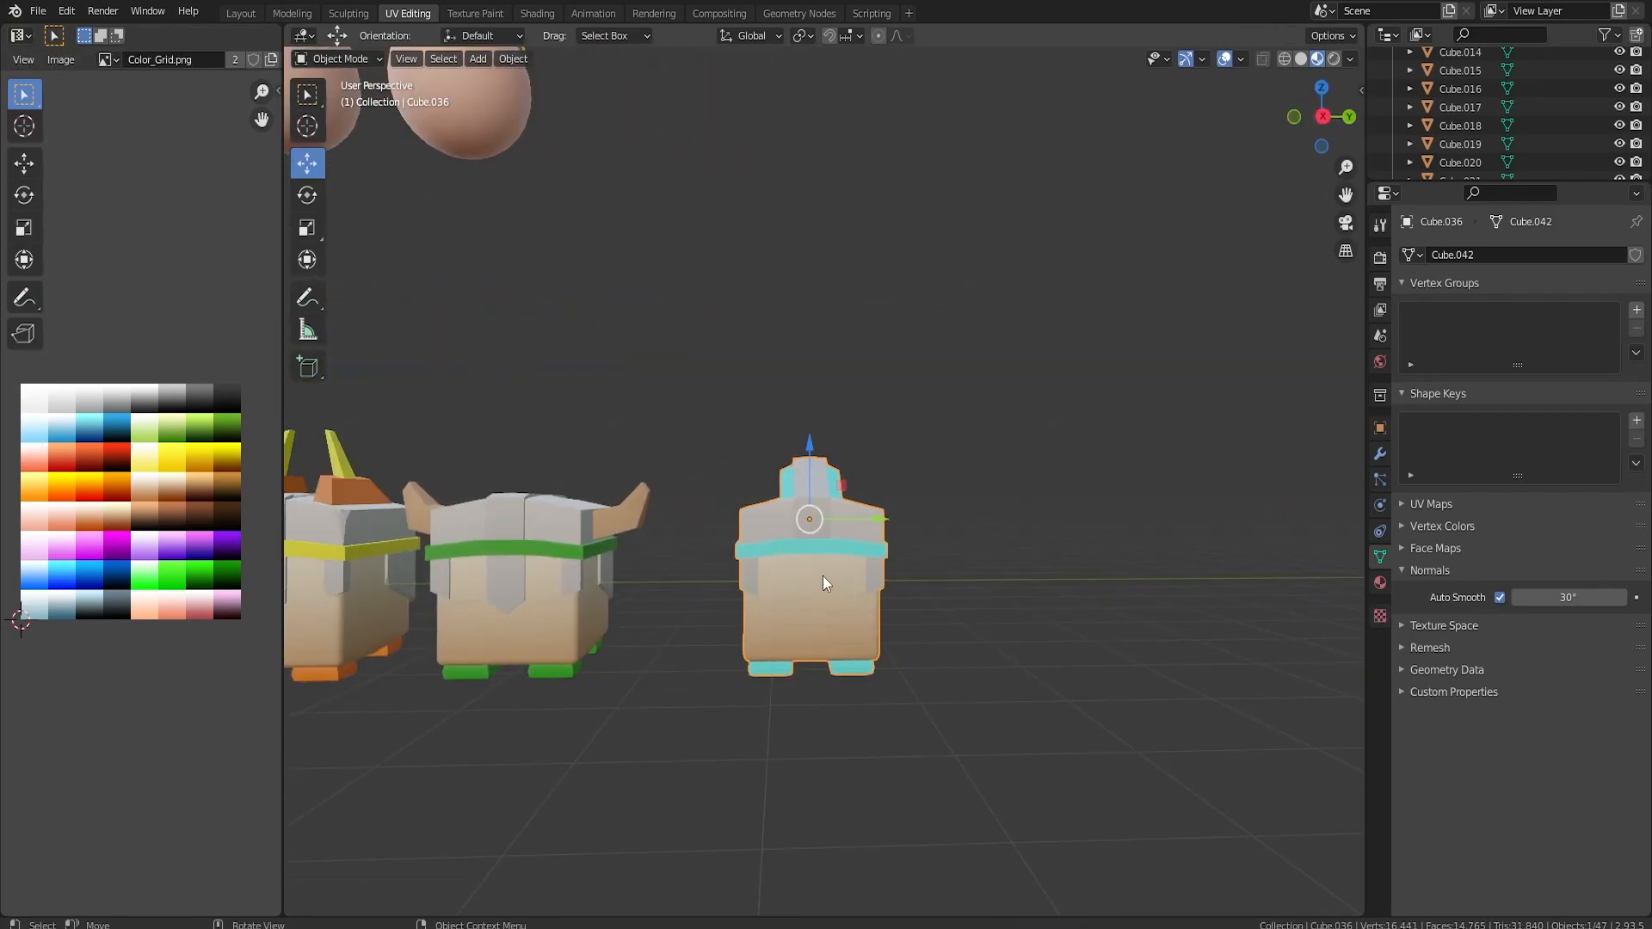
{"action": "scroll", "coordinate": [810, 623], "scroll_direction": "down", "scroll_amount": 3}
{"action": "left_click_drag", "start_coordinate": [876, 506], "coordinate": [841, 507]}
{"action": "middle_click_drag", "start_coordinate": [552, 549], "coordinate": [767, 554], "text": "shift"}
Select the finished helmeted characters, then the egg figures with them, and raise them along Z above the ground.
{"action": "scroll", "coordinate": [689, 523], "scroll_direction": "down", "scroll_amount": 2}
{"action": "left_click_drag", "start_coordinate": [537, 409], "coordinate": [919, 546]}
{"action": "left_click_drag", "start_coordinate": [833, 496], "coordinate": [634, 530]}
{"action": "left_click_drag", "start_coordinate": [749, 447], "coordinate": [747, 355]}
{"action": "left_click_drag", "start_coordinate": [530, 253], "coordinate": [1058, 510]}
{"action": "left_click_drag", "start_coordinate": [755, 307], "coordinate": [755, 244]}
{"action": "left_click", "coordinate": [567, 271]}
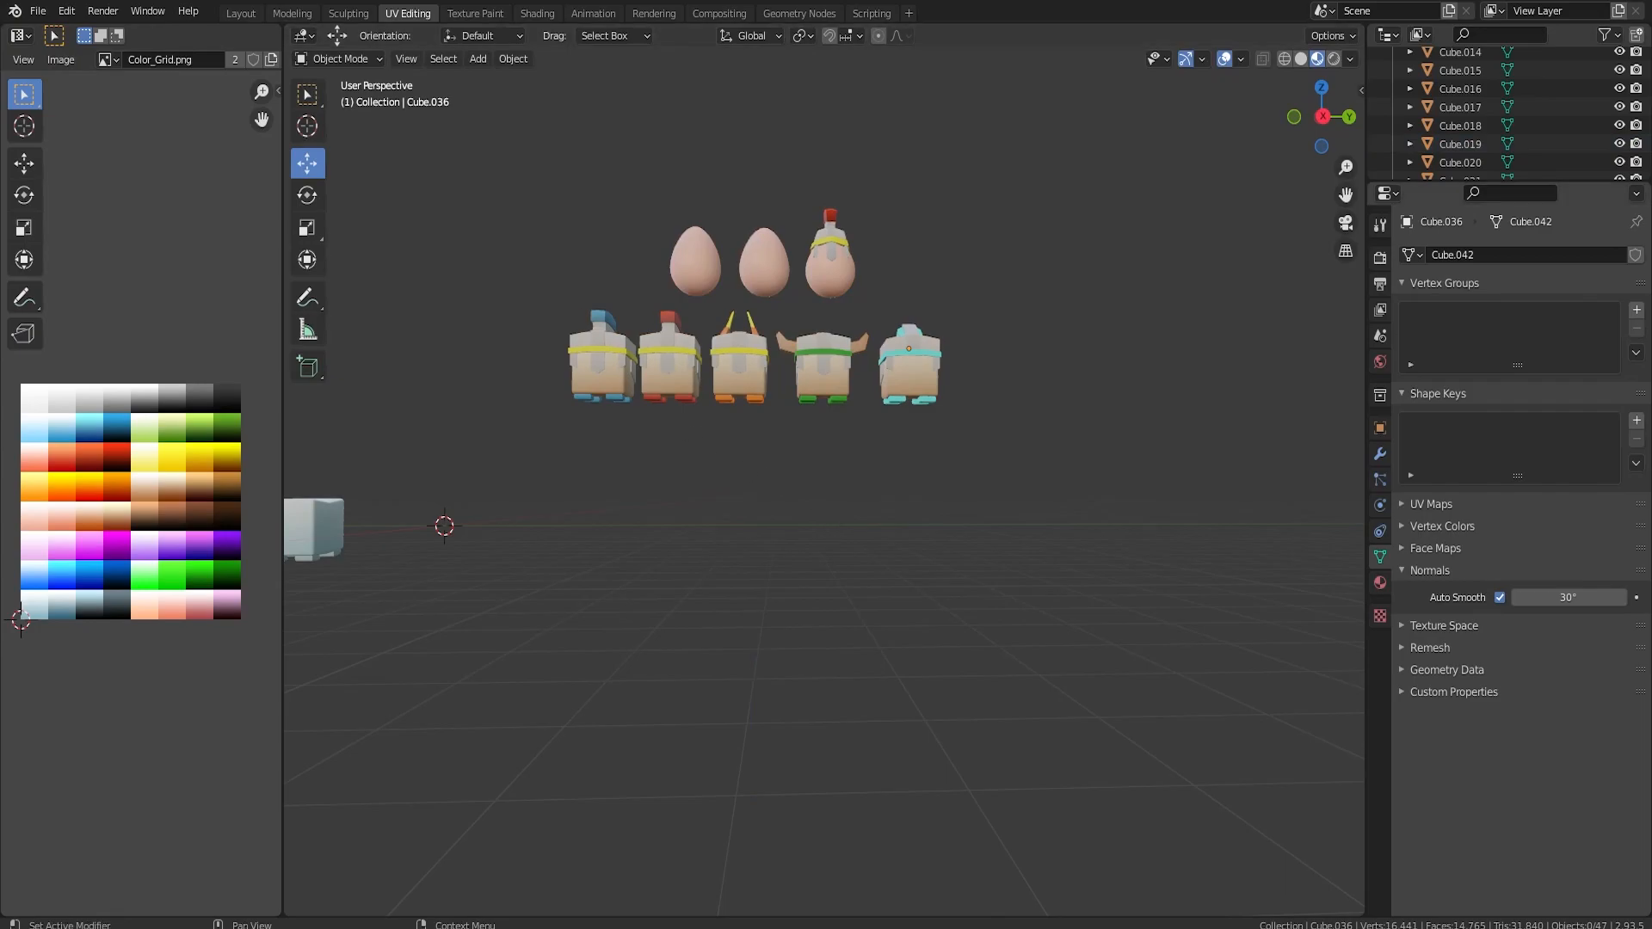
Duplicate the plain grey-blue cube character and move the copy along Y to the world origin.
{"action": "scroll", "coordinate": [703, 539], "scroll_direction": "down", "scroll_amount": 1}
{"action": "left_click", "coordinate": [406, 513]}
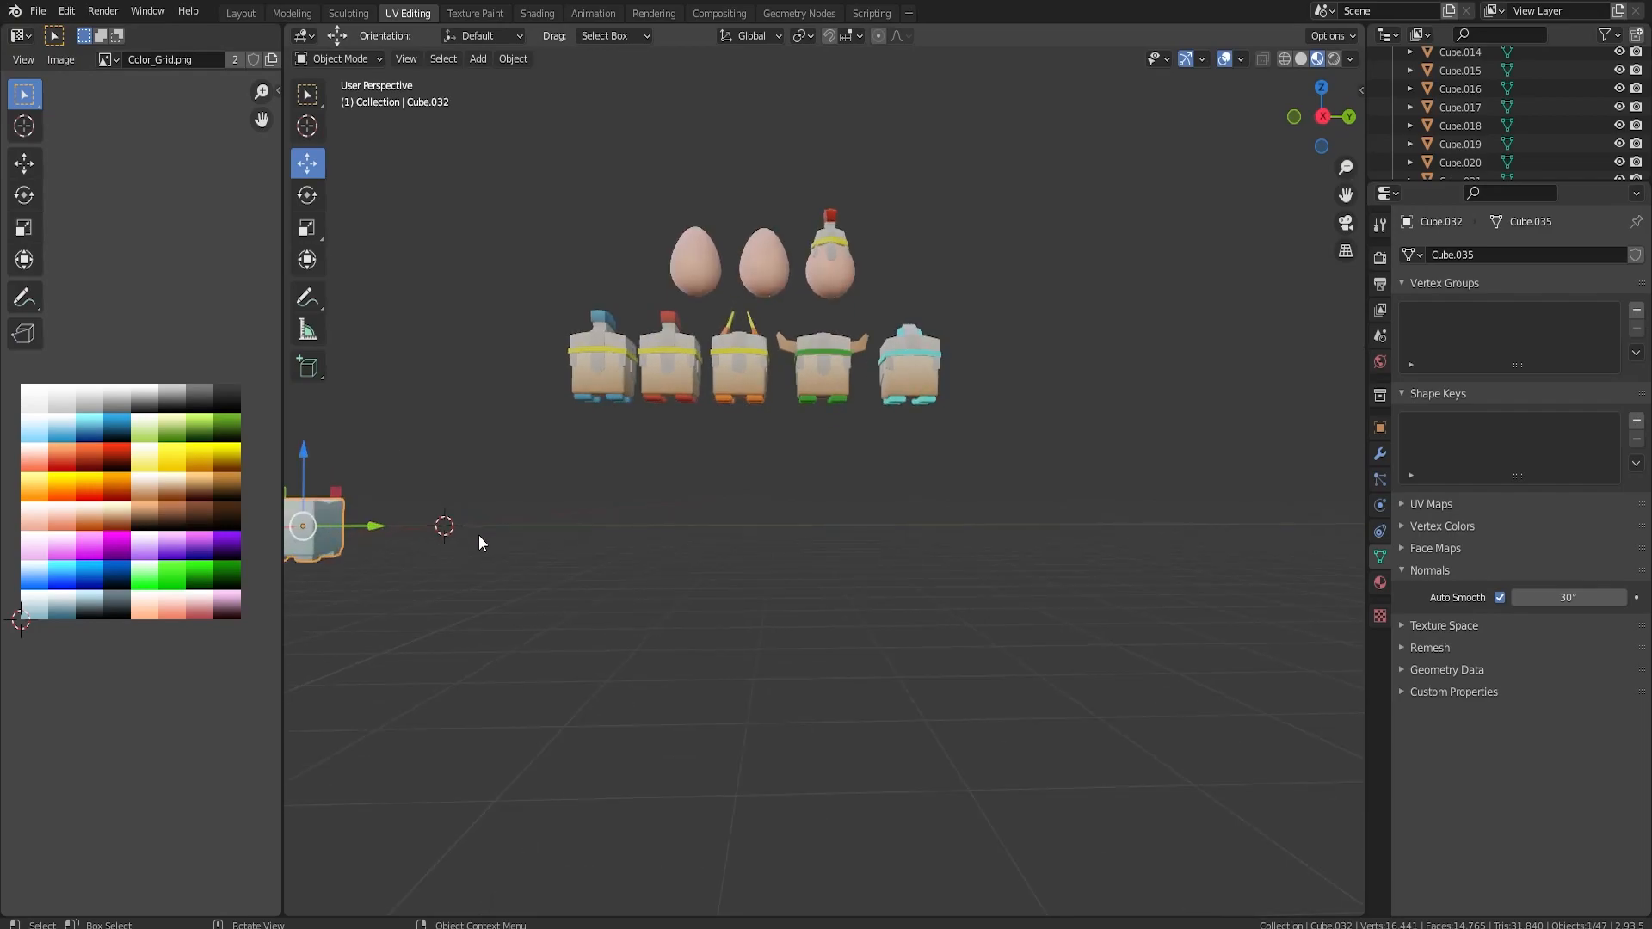
{"action": "key", "text": "KP_Decimal"}
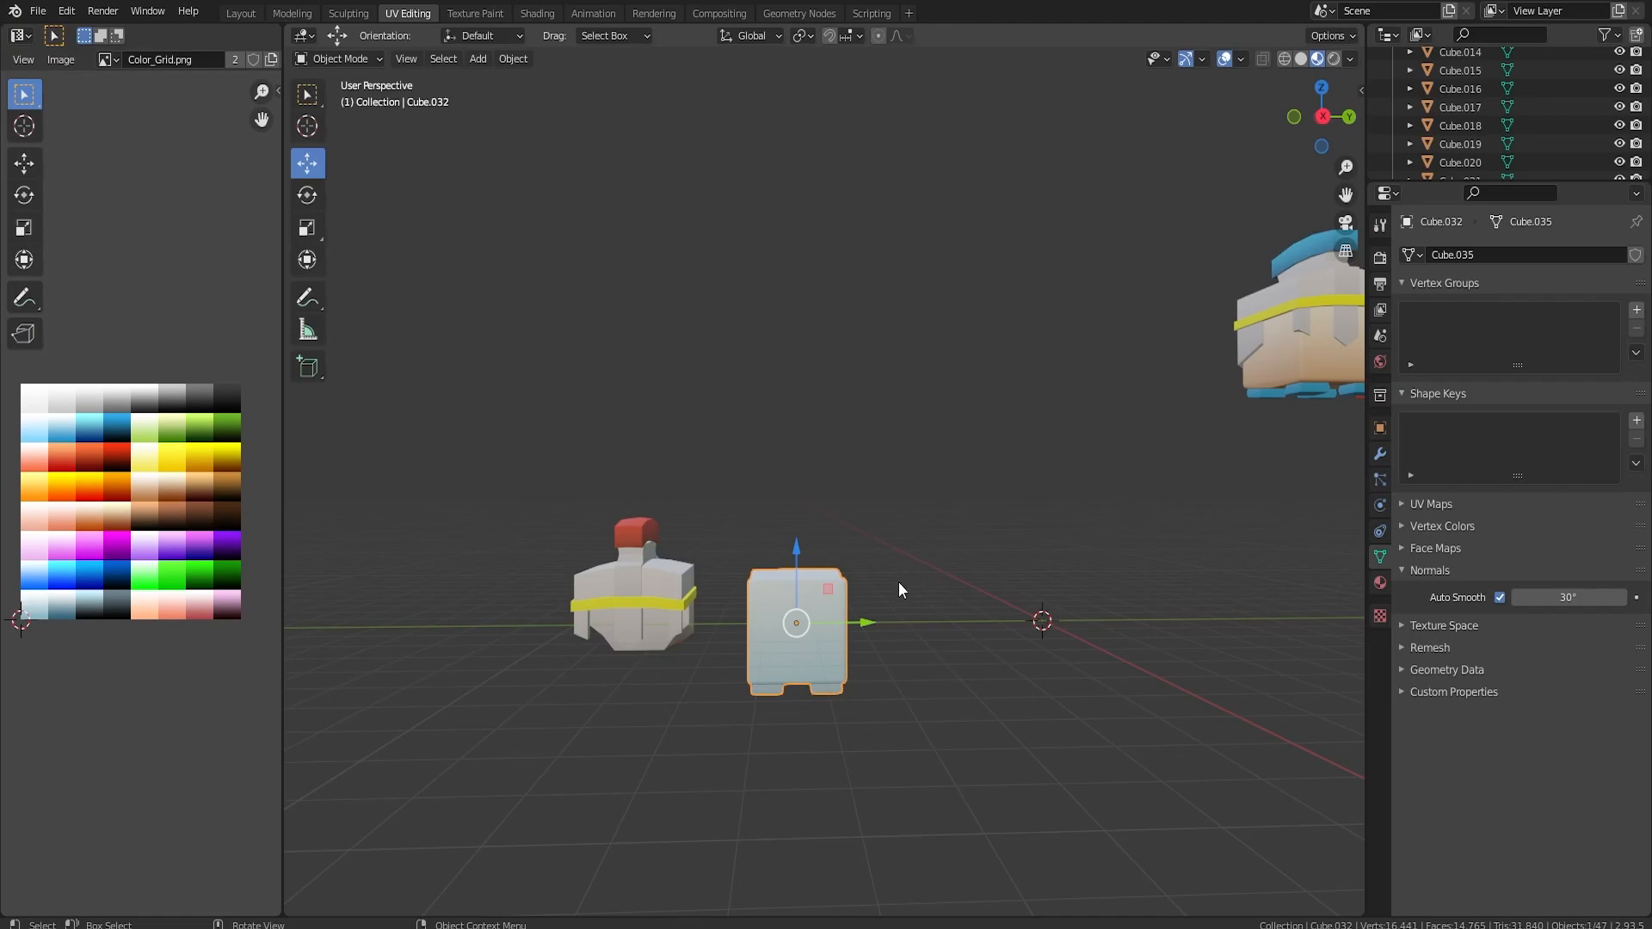
{"action": "key", "text": "shift+d"}
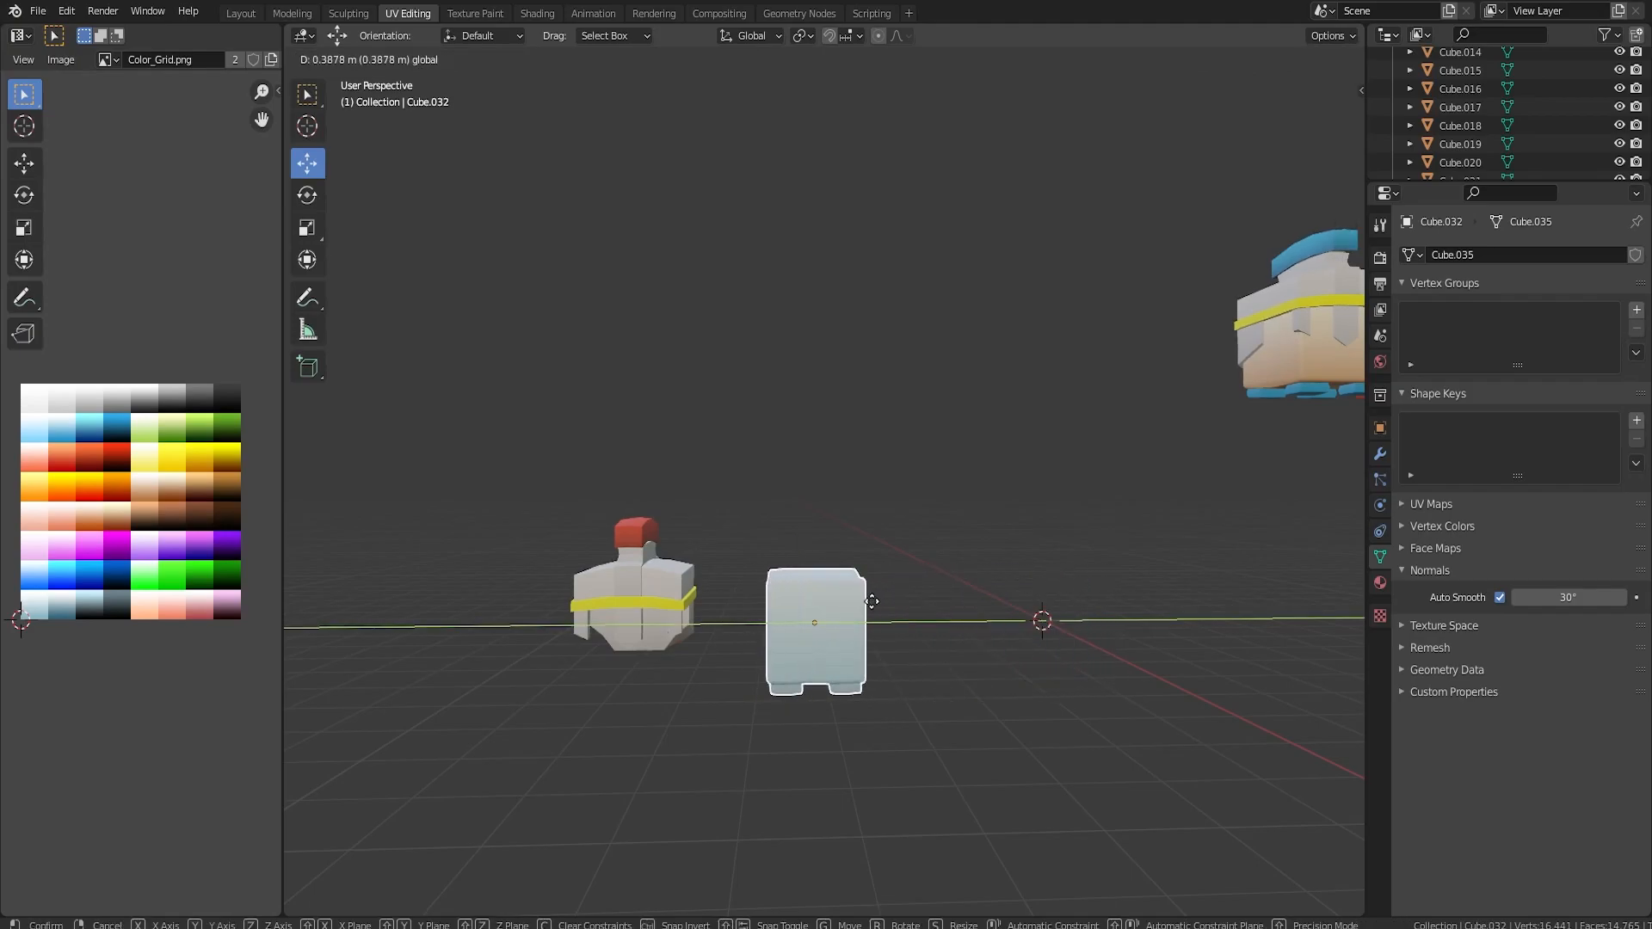
{"action": "left_click", "coordinate": [878, 625]}
{"action": "left_click_drag", "start_coordinate": [876, 621], "coordinate": [1110, 619]}
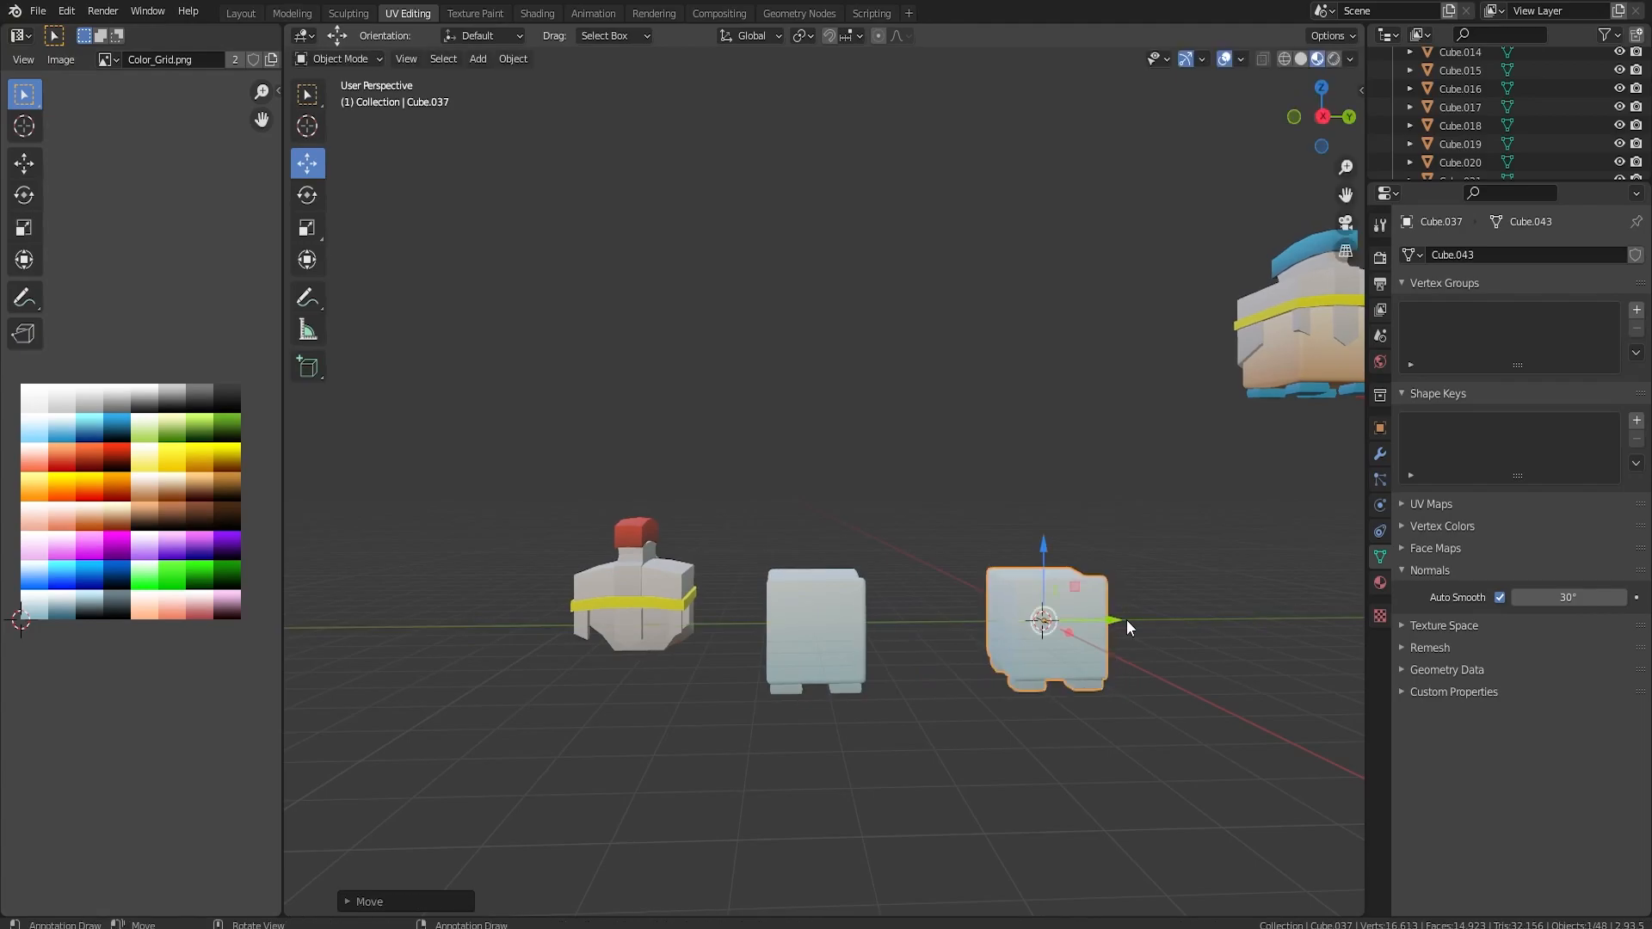
Duplicate the copy's side face in Edit Mode, scale it down to a small patch and raise it along Z.
{"action": "key", "text": "ctrl+KP_1"}
{"action": "scroll", "coordinate": [1019, 632], "scroll_direction": "up", "scroll_amount": 8}
{"action": "middle_click_drag", "start_coordinate": [1065, 622], "coordinate": [898, 536], "text": "alt"}
{"action": "key", "text": "Tab"}
{"action": "middle_click_drag", "start_coordinate": [1012, 637], "coordinate": [862, 601]}
{"action": "left_click", "coordinate": [876, 664]}
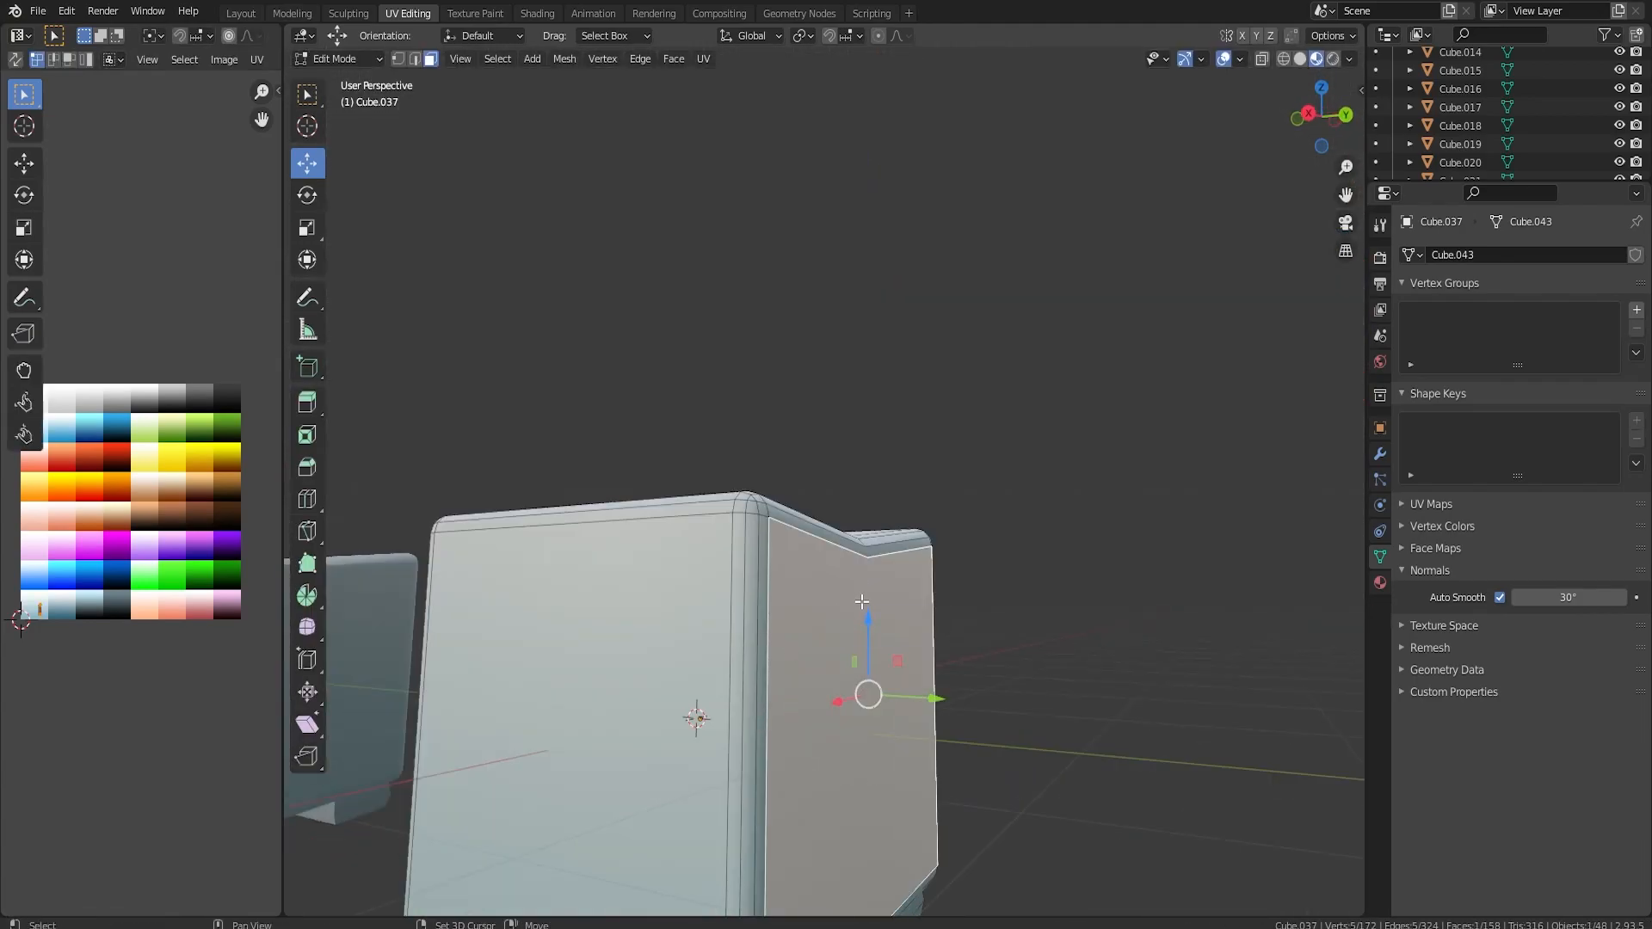
{"action": "key", "text": "shift+d"}
{"action": "right_click", "coordinate": [862, 600]}
{"action": "key", "text": "s"}
{"action": "left_click", "coordinate": [948, 697]}
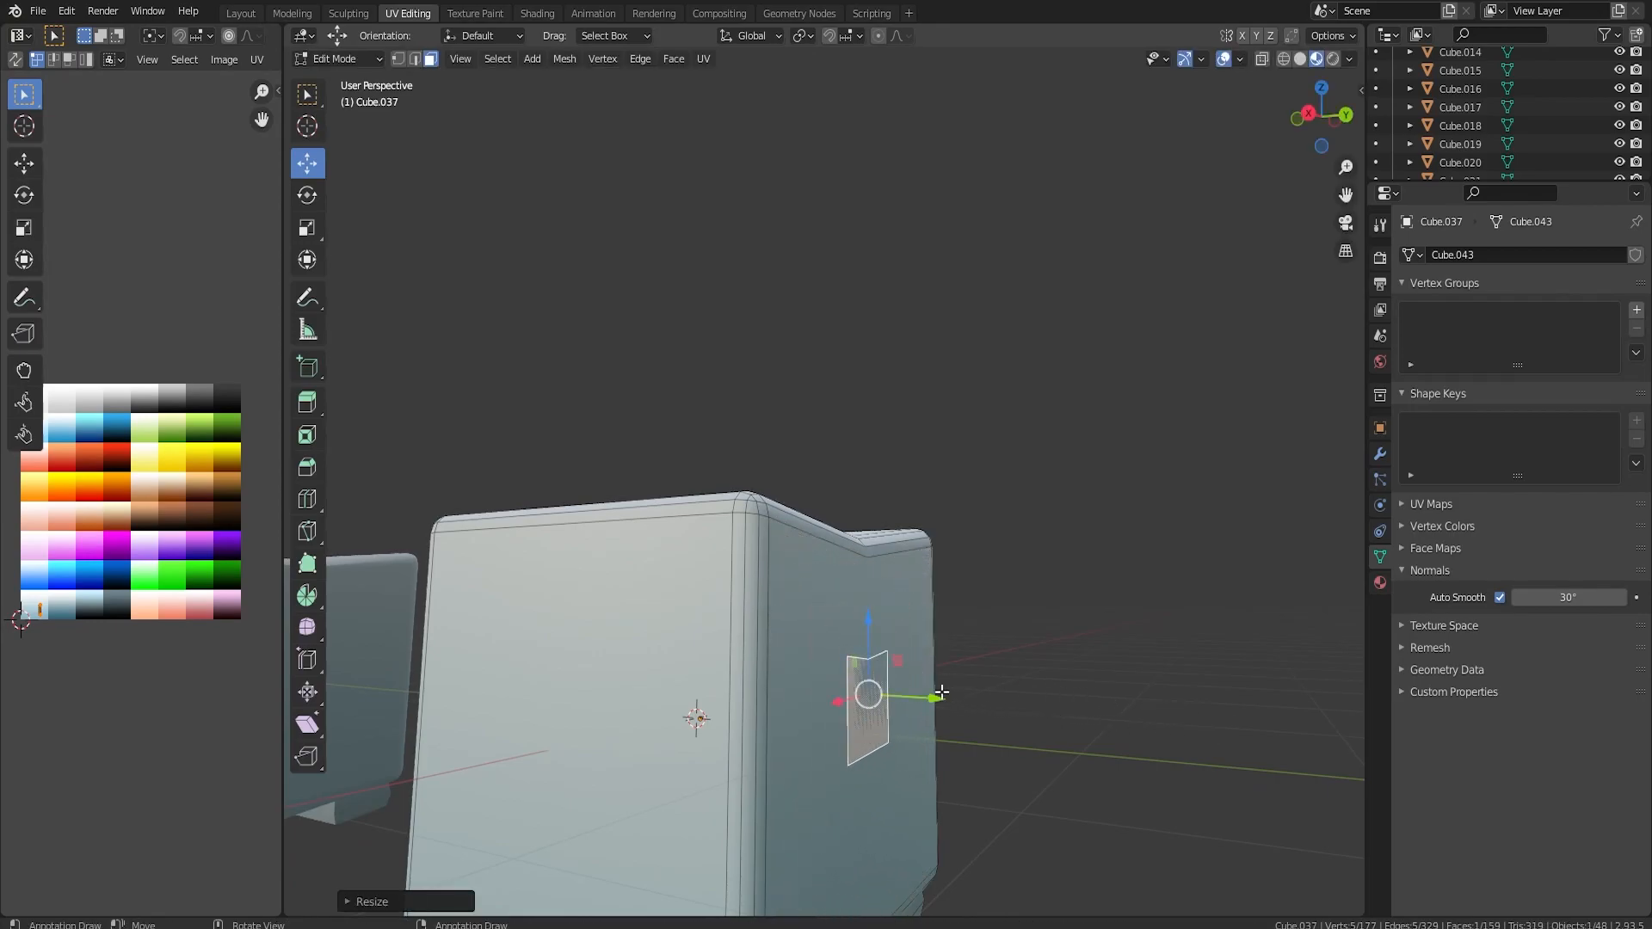
{"action": "left_click_drag", "start_coordinate": [866, 644], "coordinate": [868, 544]}
Extrude the small side patch twice, rotating, scaling and moving the ends to form an upward-bent tapering horn.
{"action": "key", "text": "KP_3"}
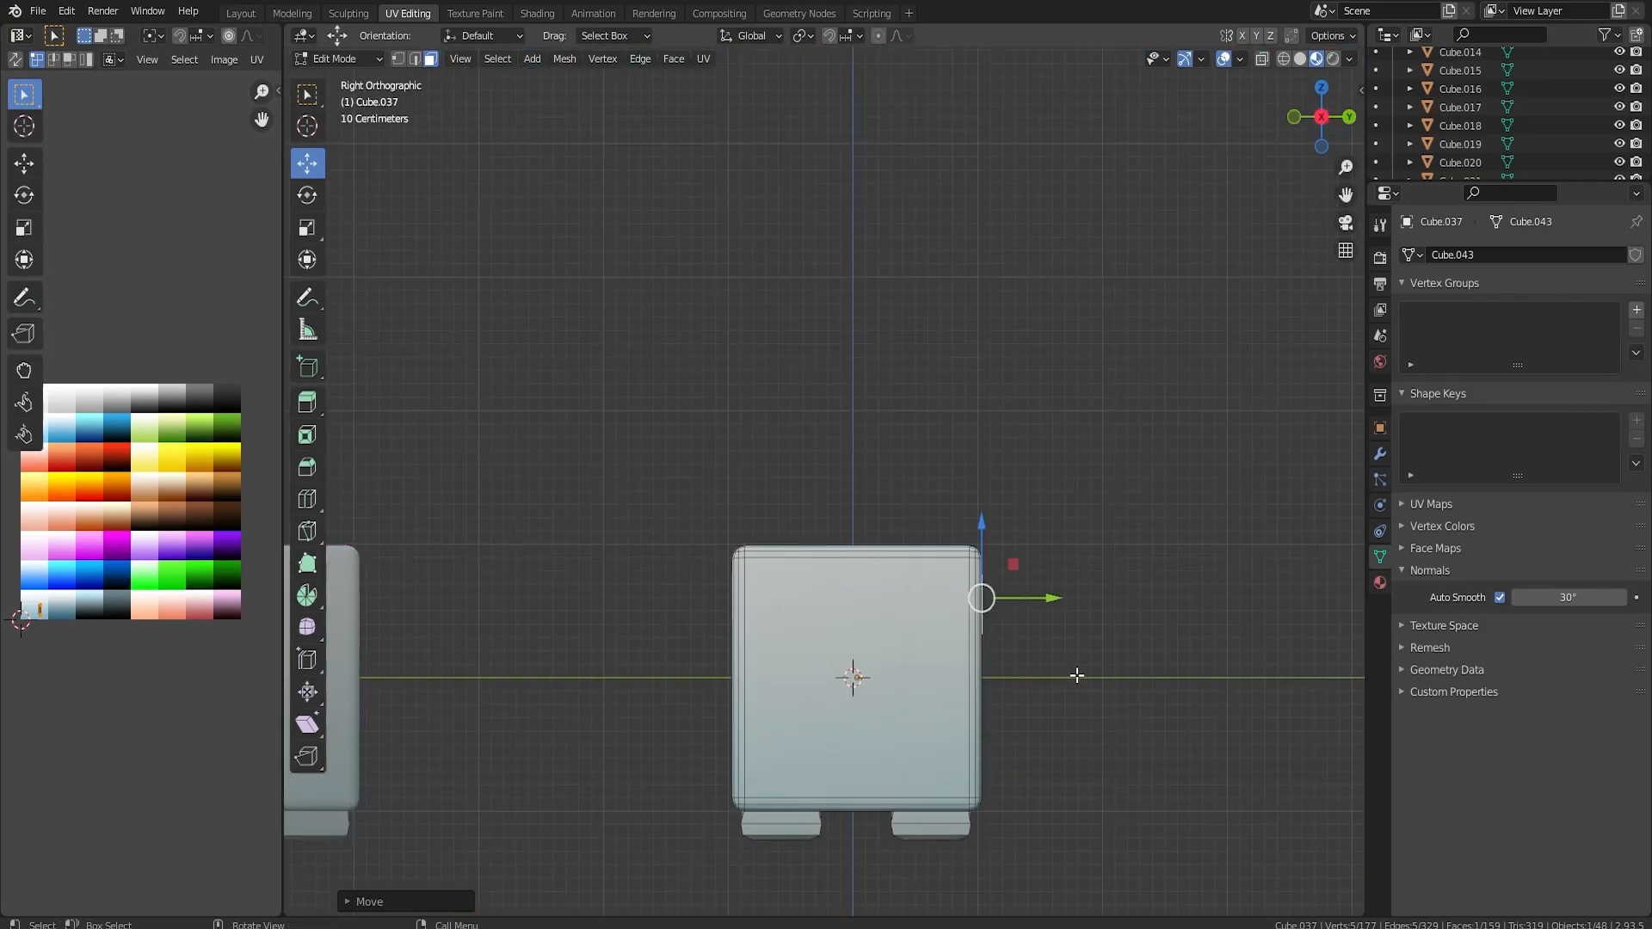
{"action": "key", "text": "e"}
{"action": "left_click", "coordinate": [1117, 648]}
{"action": "left_click_drag", "start_coordinate": [1057, 546], "coordinate": [1046, 501]}
{"action": "key", "text": "r"}
{"action": "left_click", "coordinate": [1197, 503]}
{"action": "key", "text": "s"}
{"action": "left_click", "coordinate": [1217, 571]}
{"action": "key", "text": "e"}
{"action": "left_click", "coordinate": [1239, 476]}
{"action": "left_click_drag", "start_coordinate": [1160, 514], "coordinate": [1076, 449]}
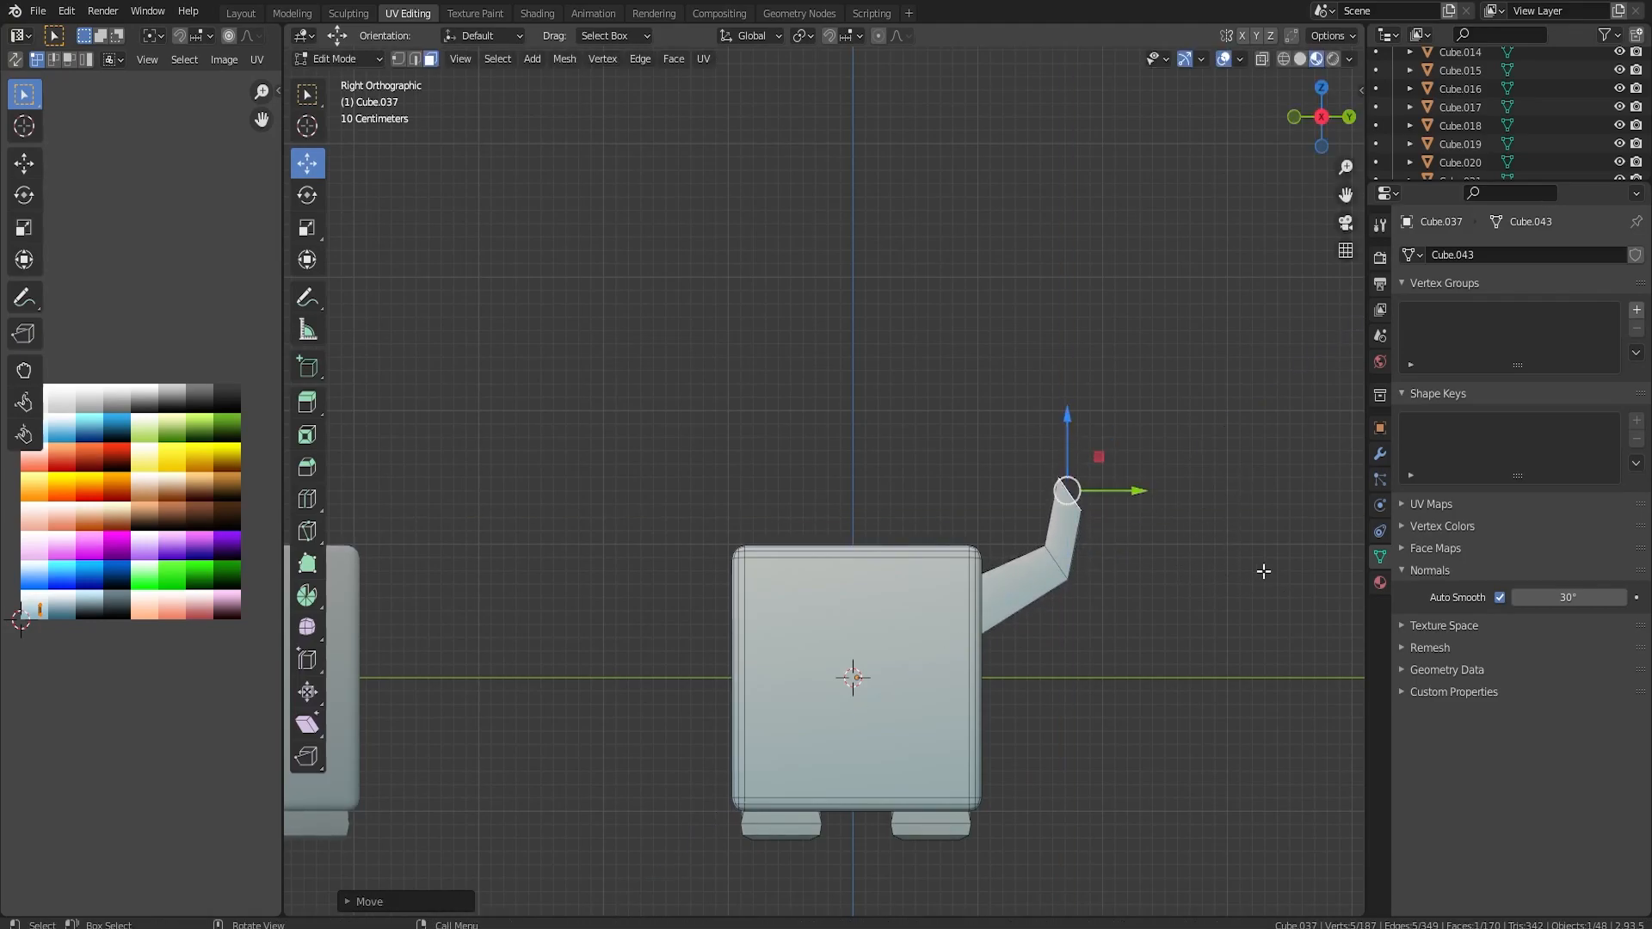
Refine the horn's curve by shifting its bend edge and its tip slightly.
{"action": "left_click", "coordinate": [1054, 561], "text": "alt"}
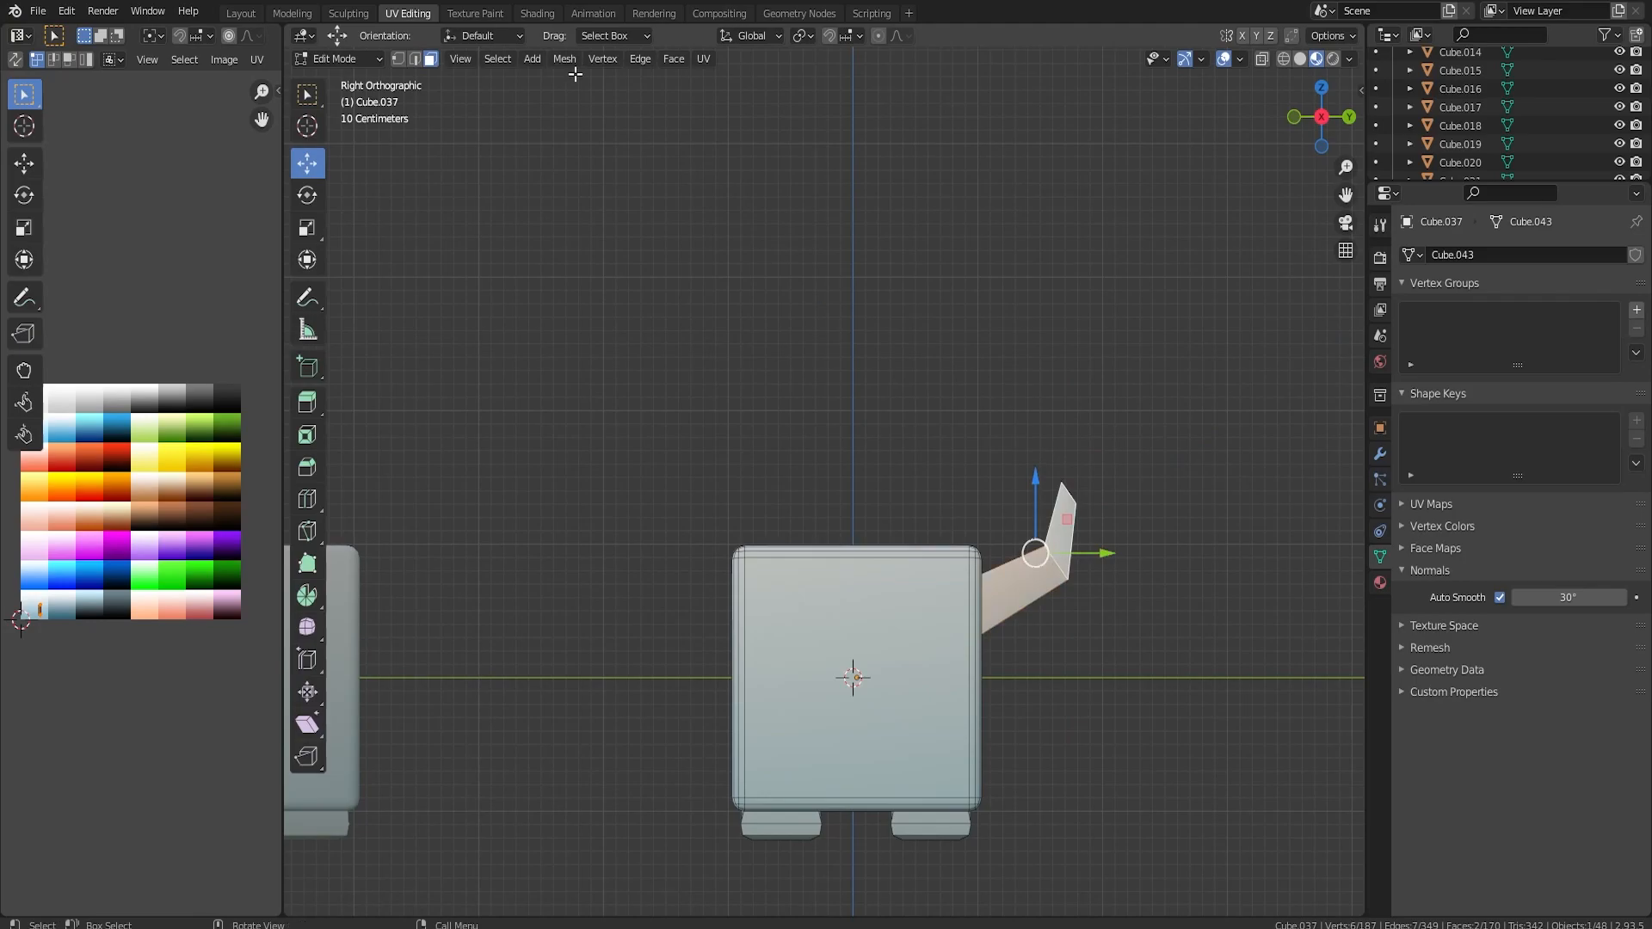
{"action": "left_click", "coordinate": [416, 60]}
{"action": "left_click", "coordinate": [1059, 562], "text": "alt"}
{"action": "left_click_drag", "start_coordinate": [1082, 561], "coordinate": [1064, 561]}
{"action": "middle_click_drag", "start_coordinate": [1101, 537], "coordinate": [1154, 566]}
{"action": "left_click", "coordinate": [1157, 594], "text": "alt"}
{"action": "left_click_drag", "start_coordinate": [1144, 437], "coordinate": [1141, 466]}
{"action": "key", "text": "3"}
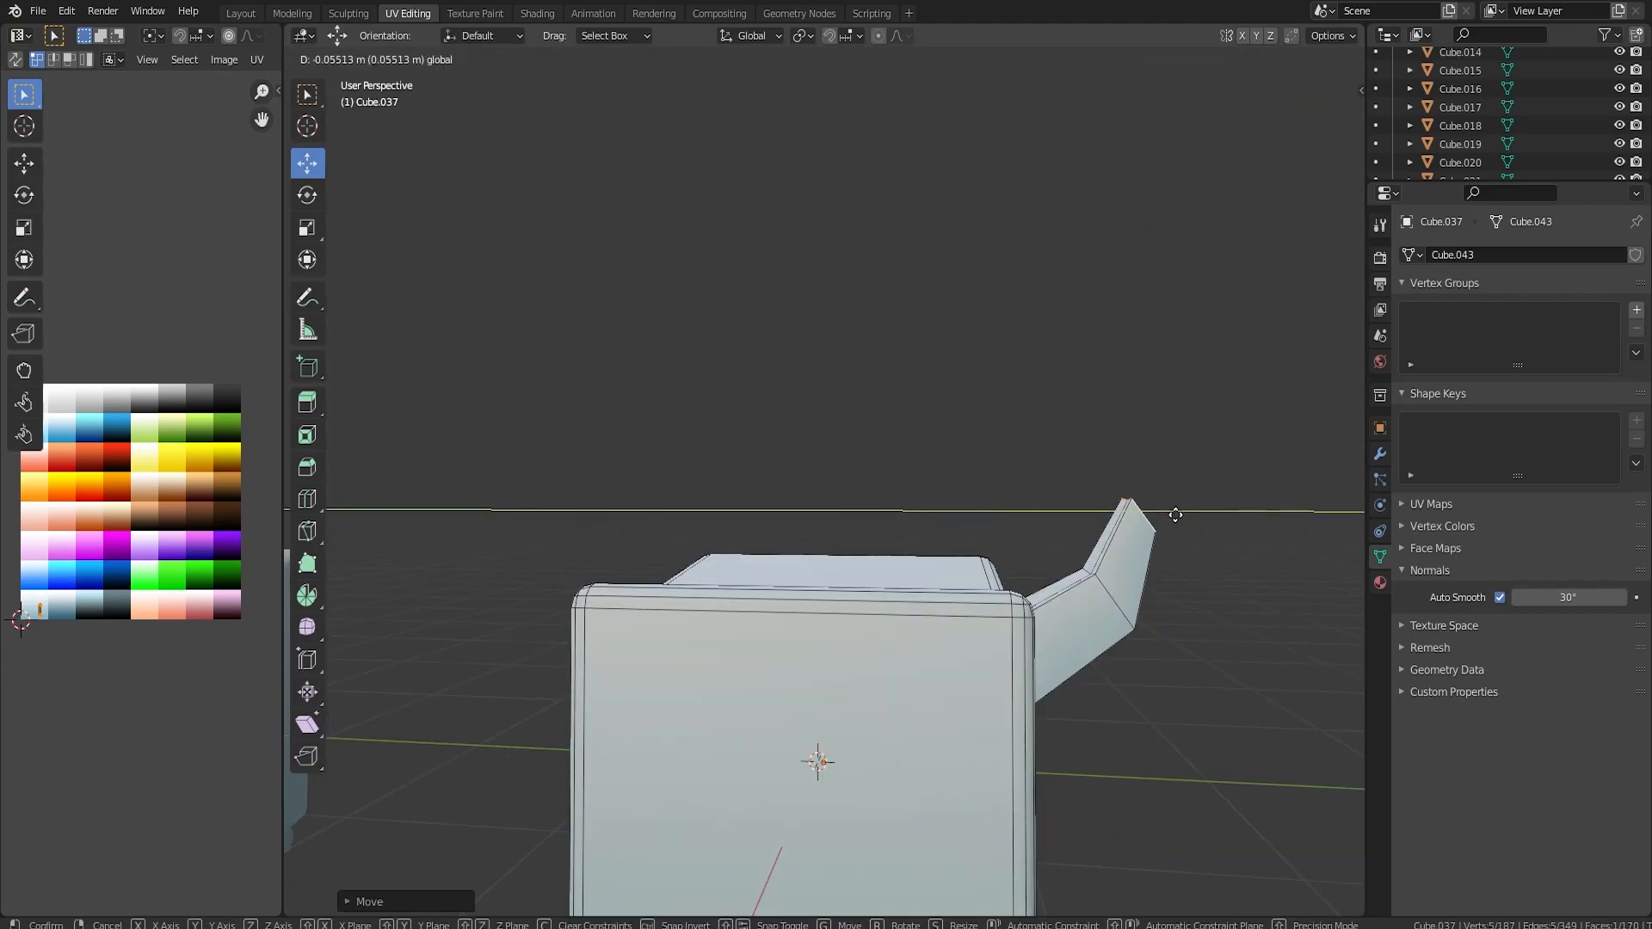
{"action": "middle_click_drag", "start_coordinate": [1188, 517], "coordinate": [943, 607]}
Grow the selection to the whole horn and move its UVs onto a brown swatch of the colour grid.
{"action": "key", "text": "ctrl+KP_Add"}
{"action": "key", "text": "ctrl+KP_Add"}
{"action": "key", "text": "g"}
{"action": "left_click", "coordinate": [203, 510]}
{"action": "middle_click_drag", "start_coordinate": [758, 568], "coordinate": [792, 562]}
Duplicate the horn, rotate the copy 180° in top view and move it along Y to the body's opposite side.
{"action": "key", "text": "shift+d"}
{"action": "right_click", "coordinate": [970, 508]}
{"action": "key", "text": "KP_7"}
{"action": "type", "text": "r"}
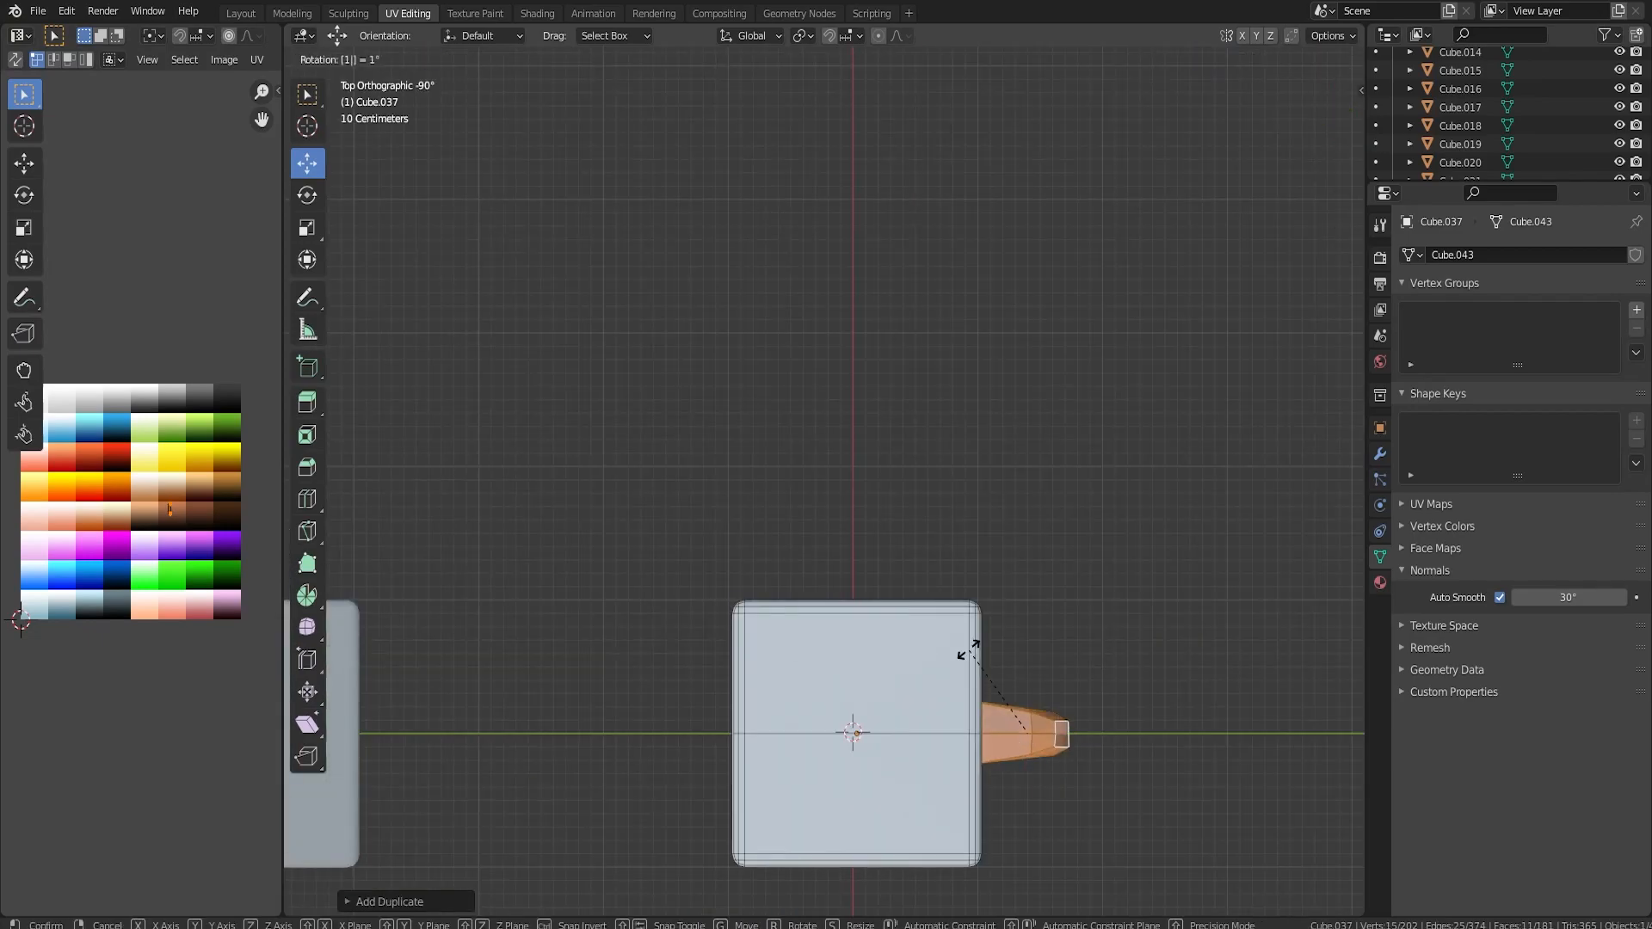
{"action": "type", "text": "80"}
{"action": "key", "text": "Return"}
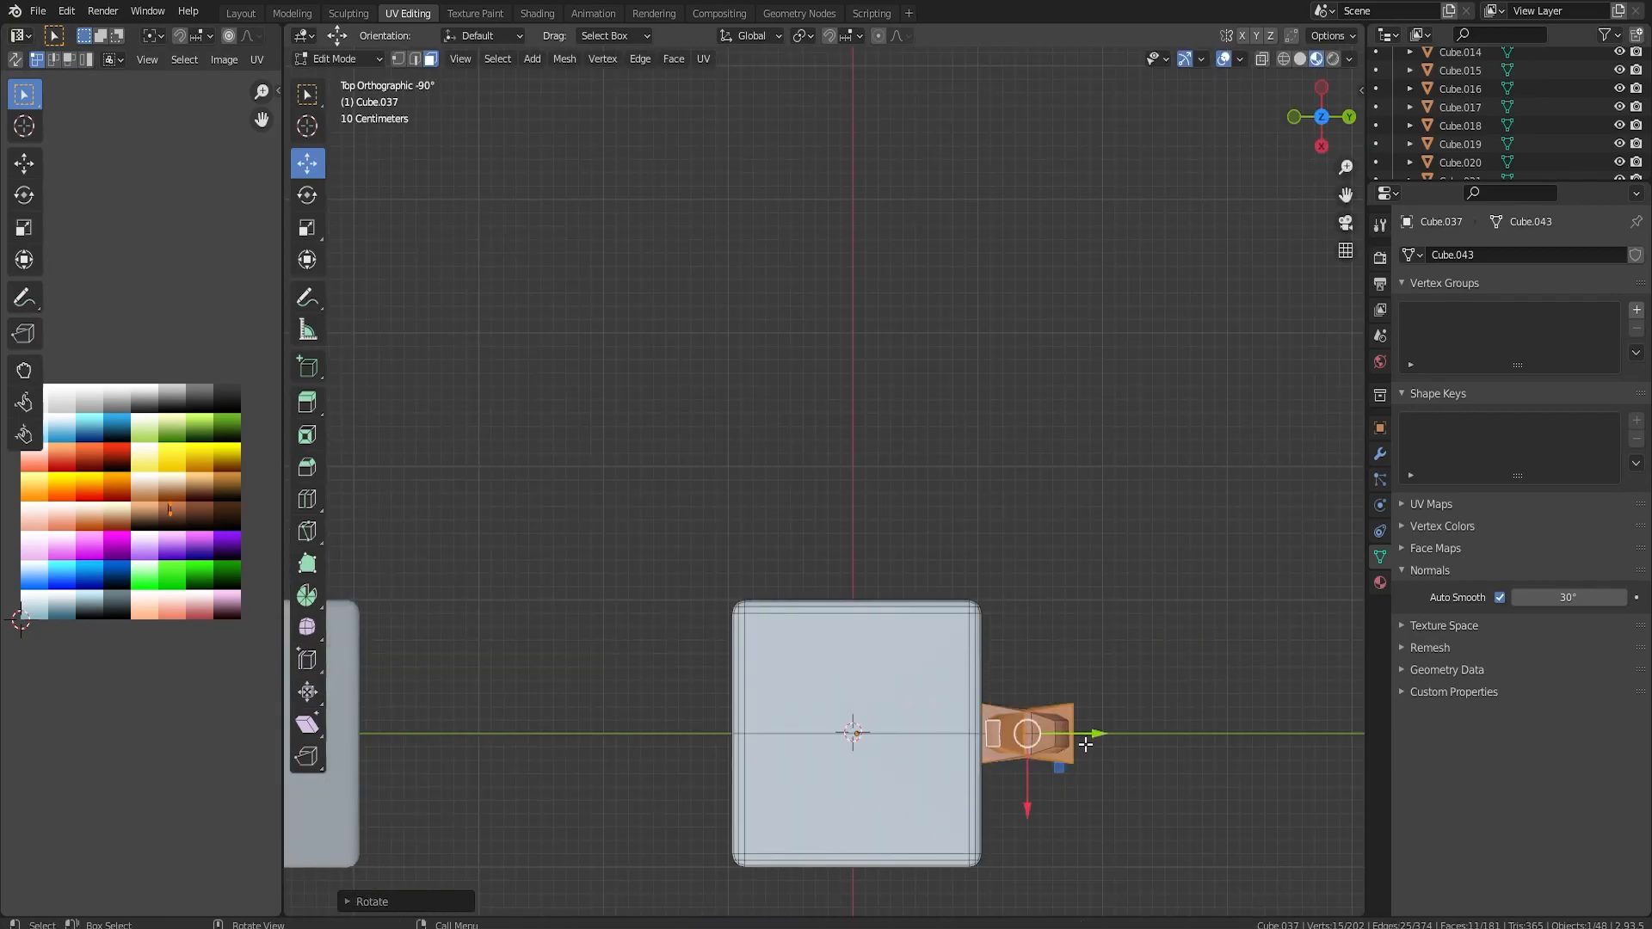
{"action": "key", "text": "g"}
{"action": "key", "text": "x"}
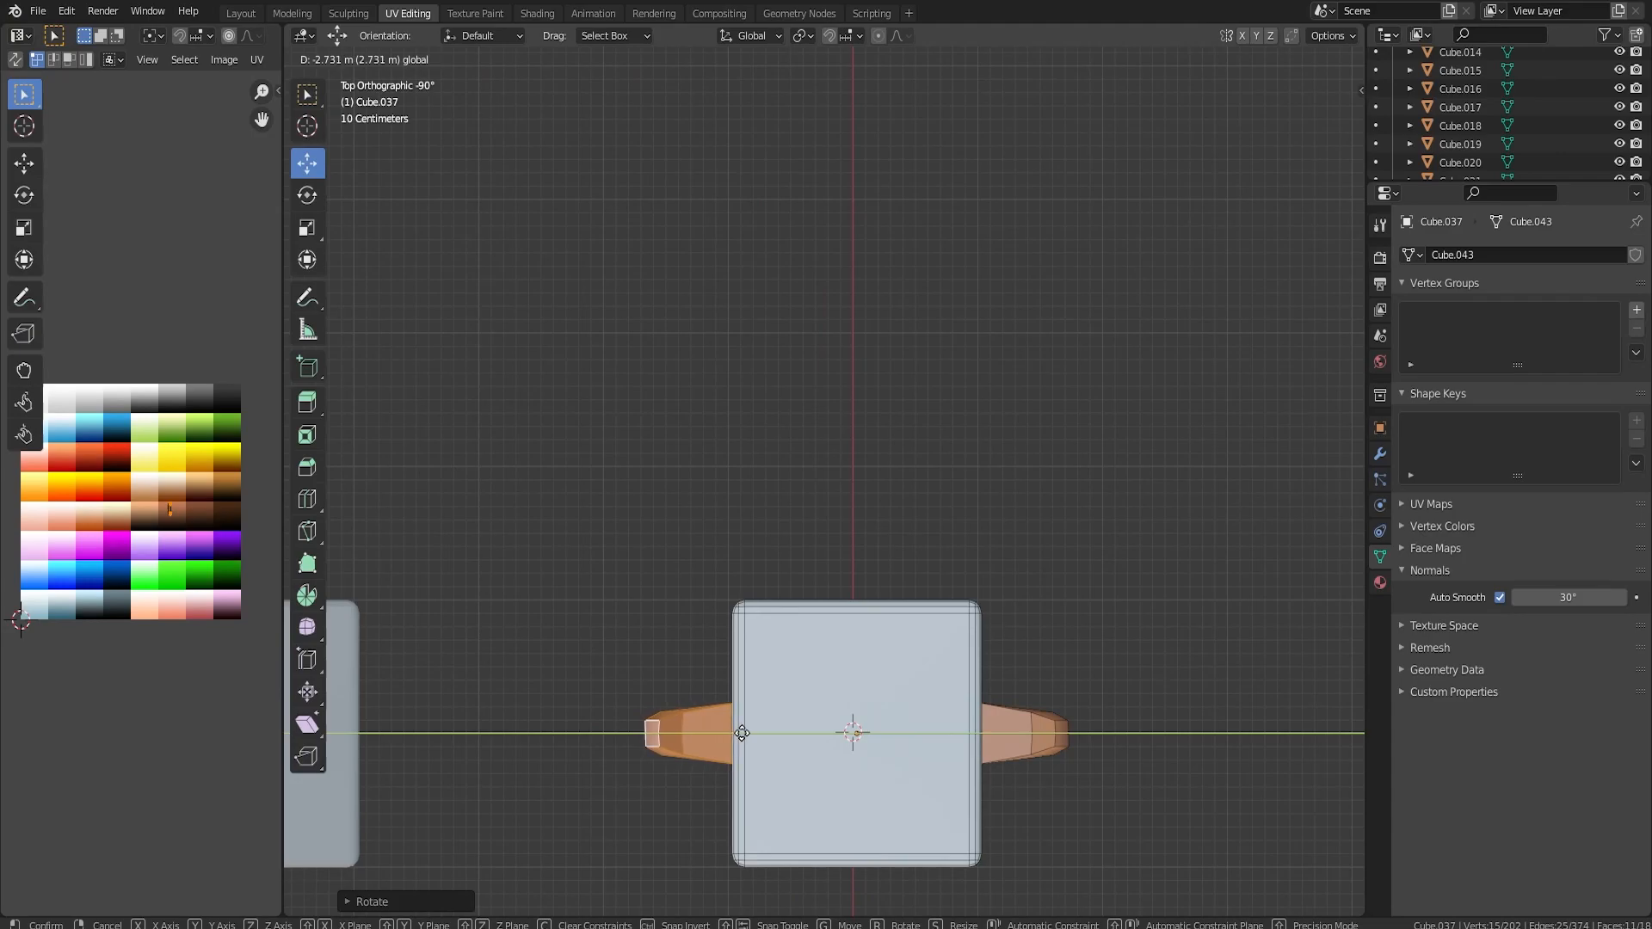
{"action": "left_click", "coordinate": [743, 732]}
Select the linked body mesh and move its UVs onto a brown swatch of the colour grid.
{"action": "key", "text": "KP_3"}
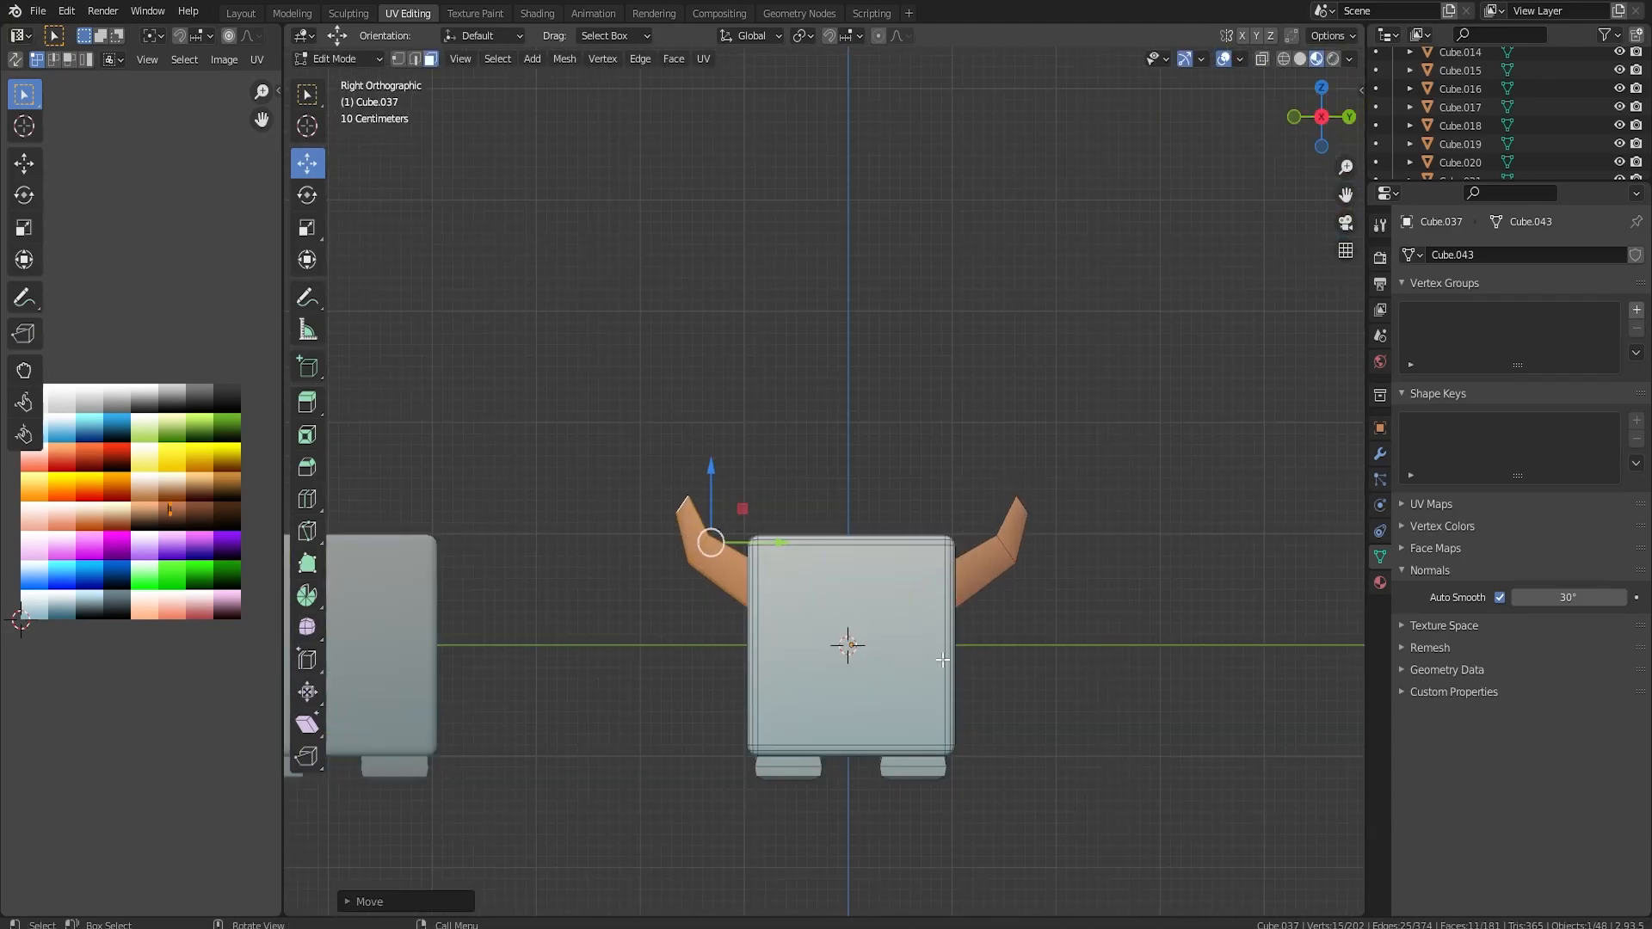
{"action": "left_click", "coordinate": [898, 609]}
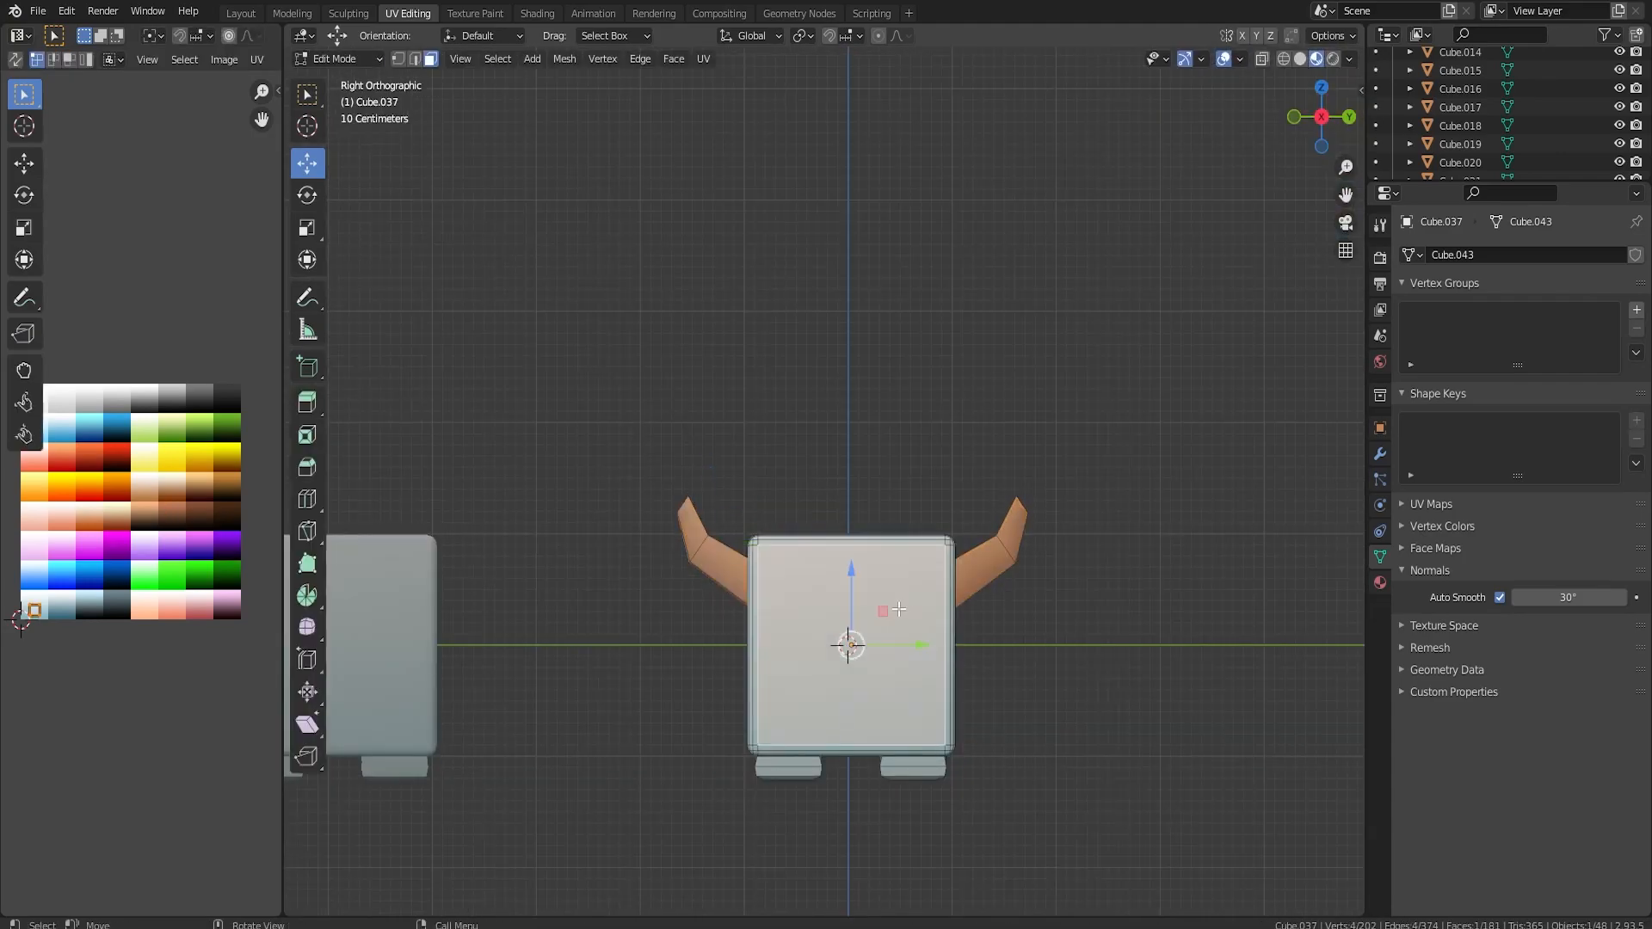
{"action": "key", "text": "ctrl+l"}
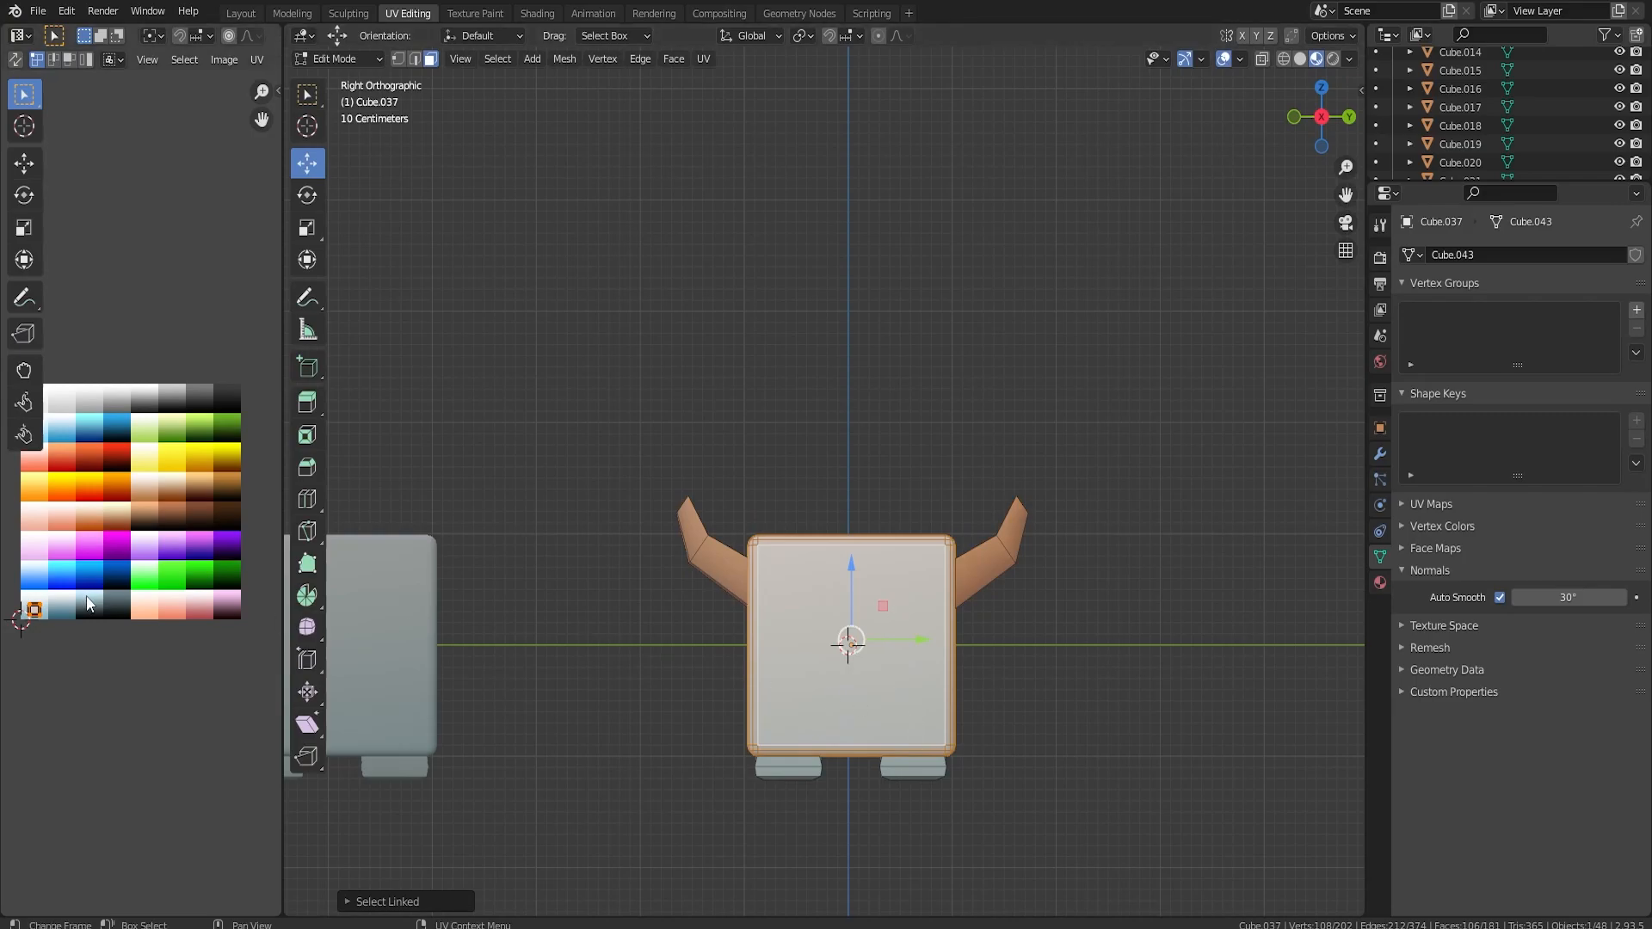
{"action": "key", "text": "g"}
{"action": "left_click", "coordinate": [222, 505]}
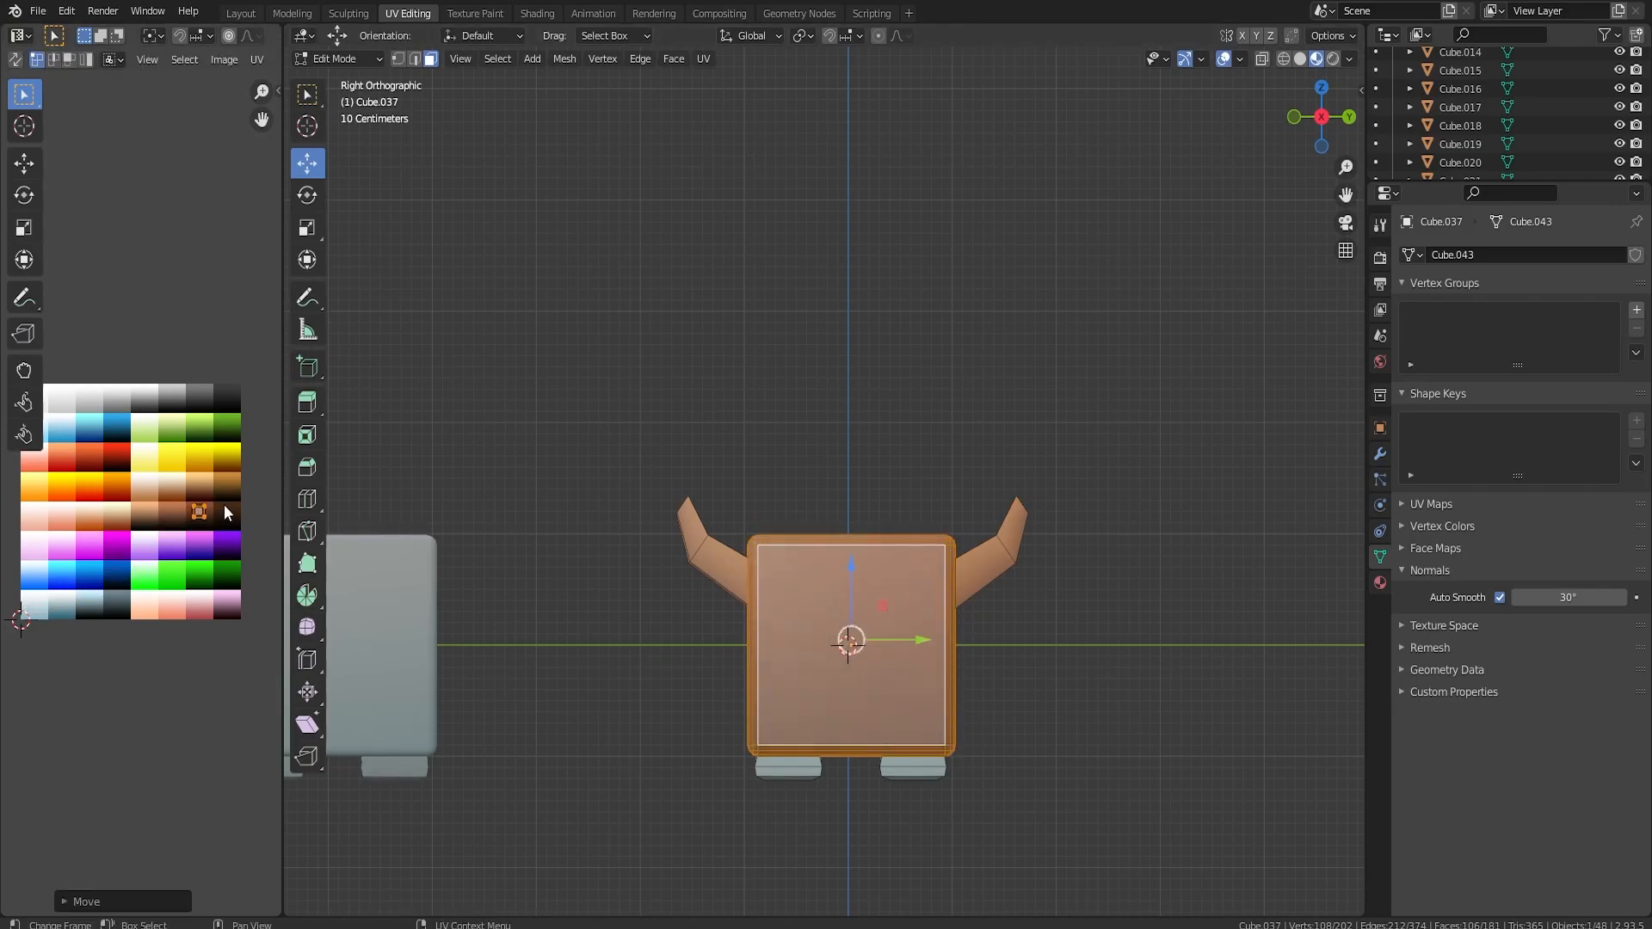
Select all four linked feet under the brown body and move their UVs onto a dark brown swatch of the colour grid.
{"action": "key", "text": "Tab"}
{"action": "middle_click_drag", "start_coordinate": [751, 607], "coordinate": [792, 645]}
{"action": "key", "text": "Tab"}
{"action": "left_click", "coordinate": [807, 651]}
{"action": "key", "text": "ctrl+l"}
{"action": "key", "text": "l"}
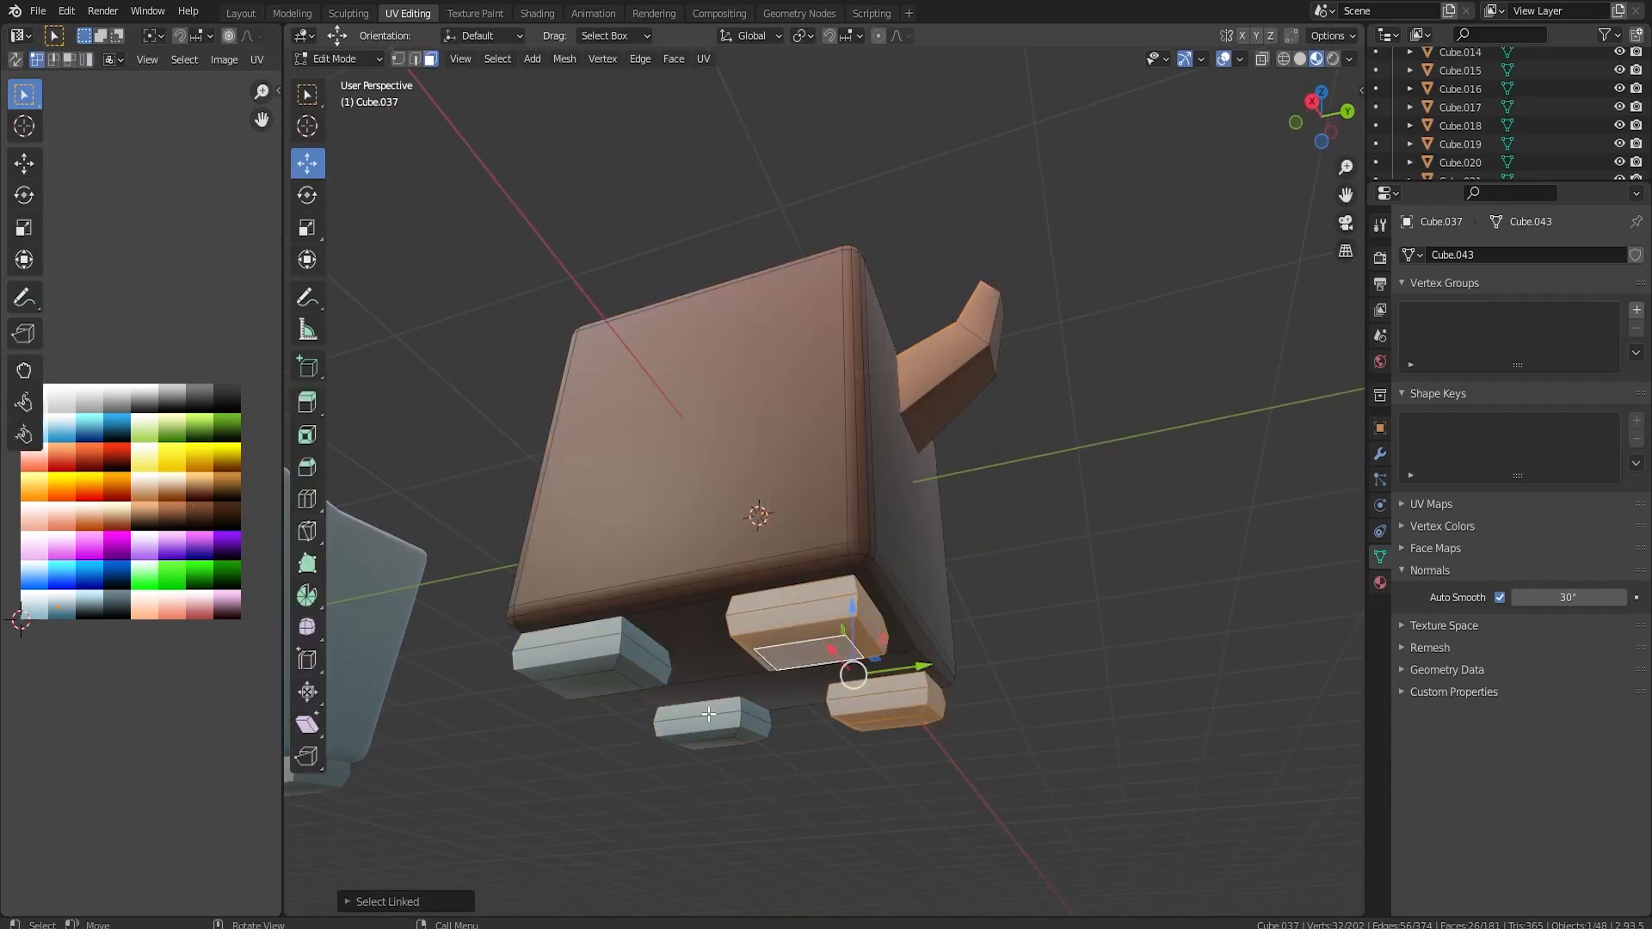
{"action": "key", "text": "l"}
{"action": "key", "text": "l"}
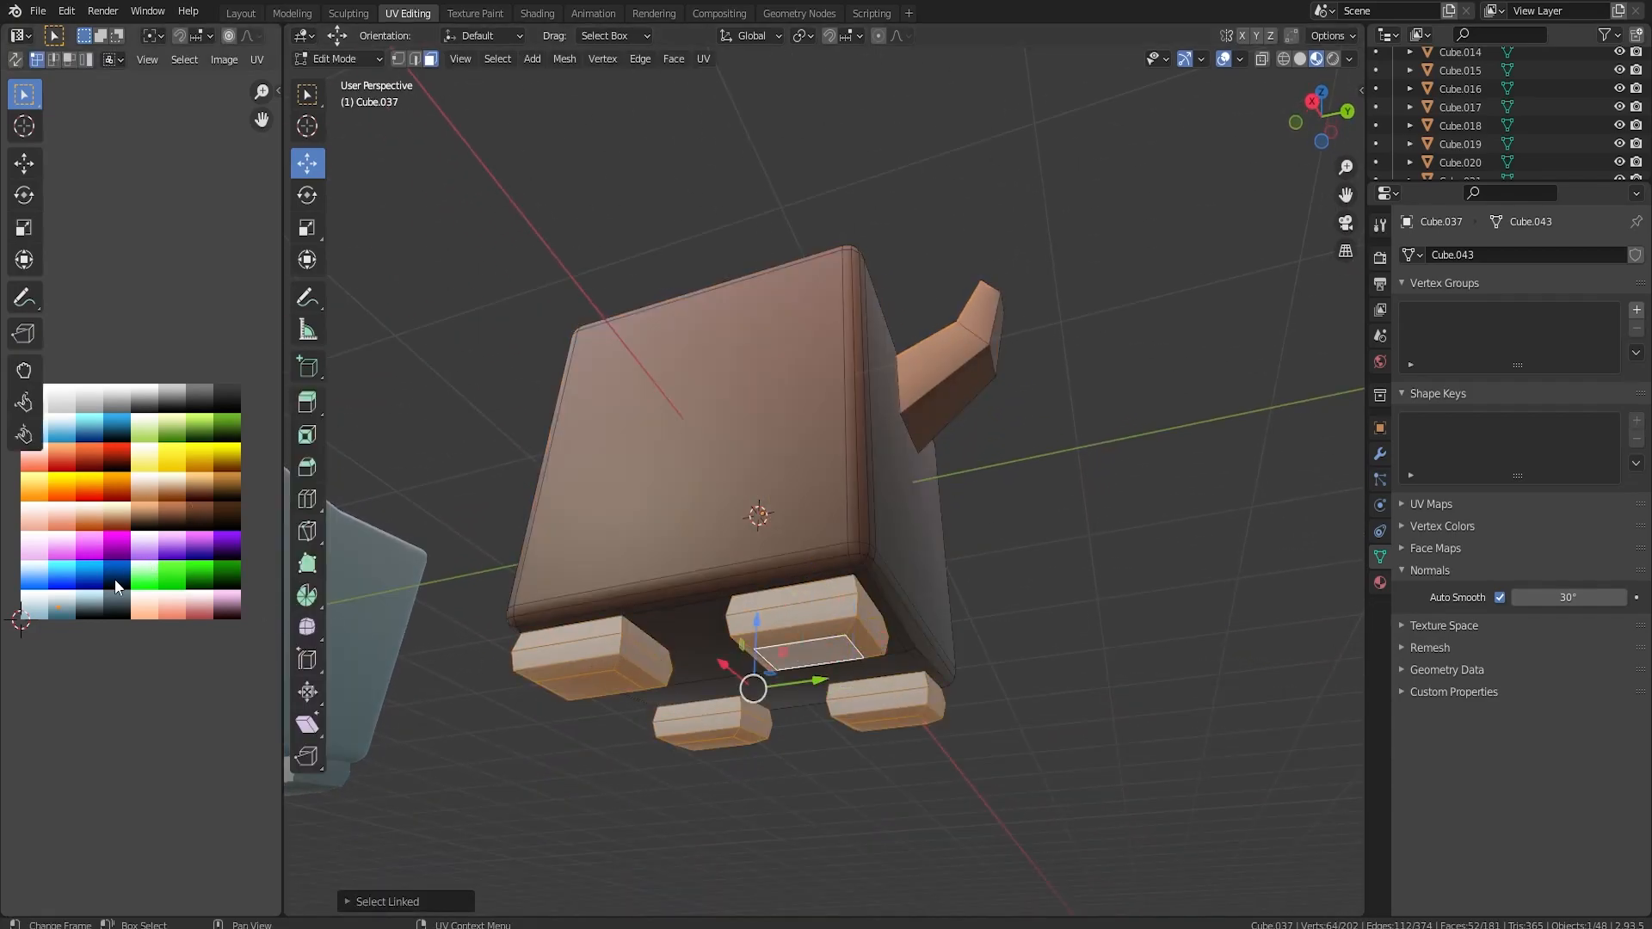
{"action": "key", "text": "g"}
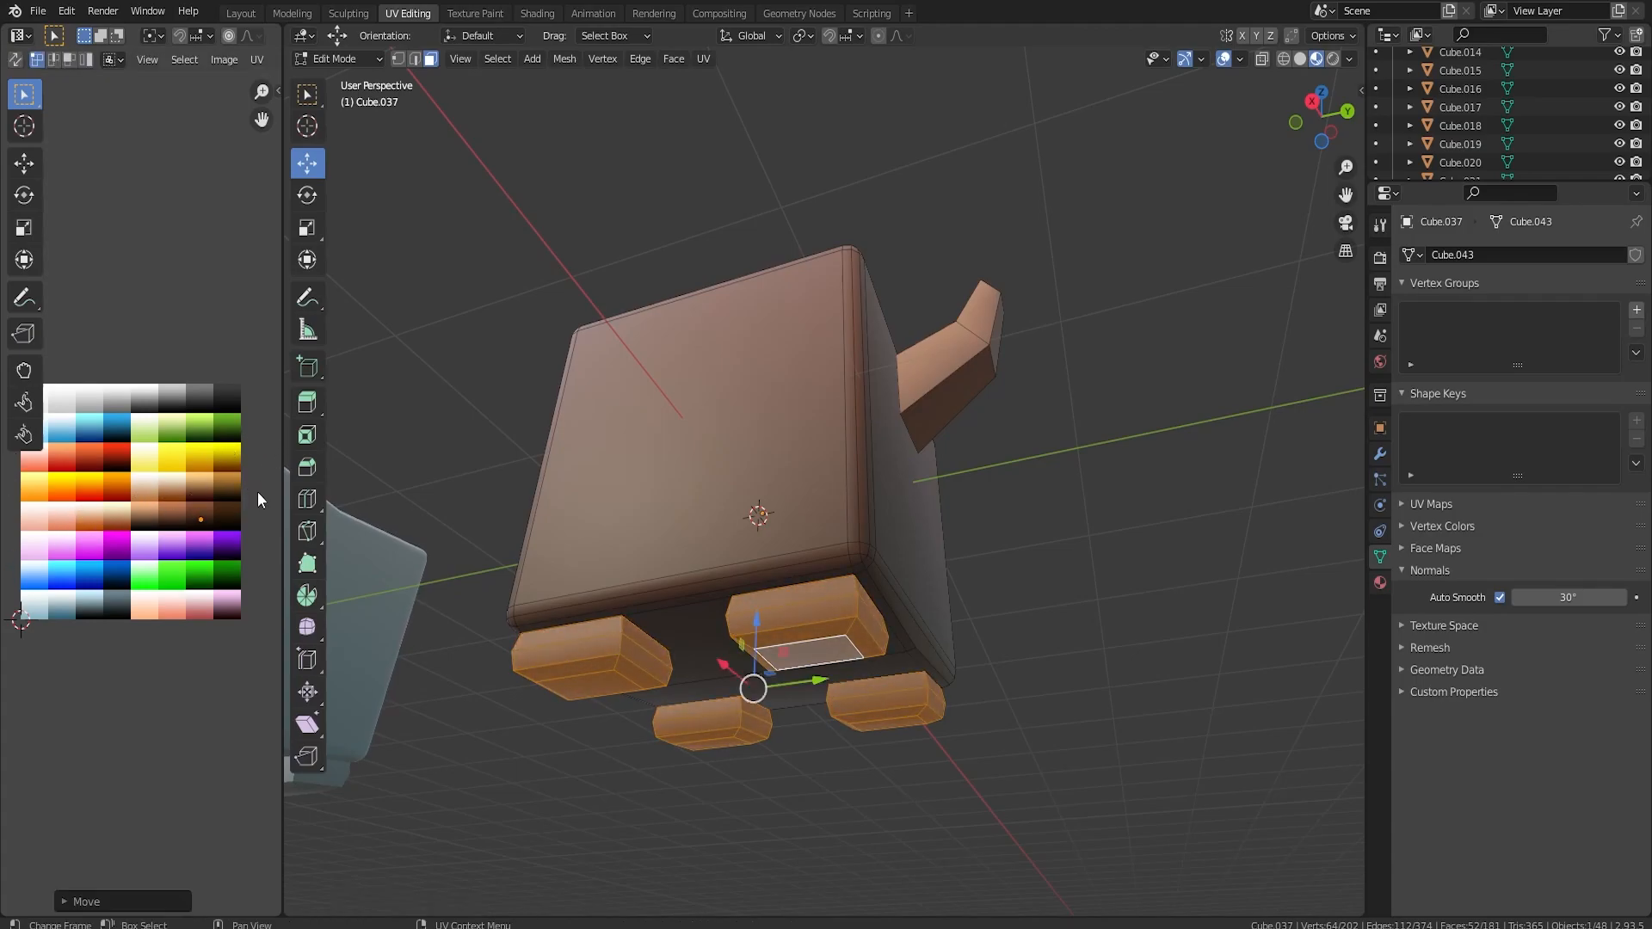
{"action": "left_click", "coordinate": [258, 494]}
{"action": "key", "text": "Tab"}
{"action": "middle_click_drag", "start_coordinate": [685, 572], "coordinate": [838, 694]}
{"action": "key", "text": "Tab"}
{"action": "key", "text": "Tab"}
{"action": "scroll", "coordinate": [663, 683], "scroll_direction": "down", "scroll_amount": 3}
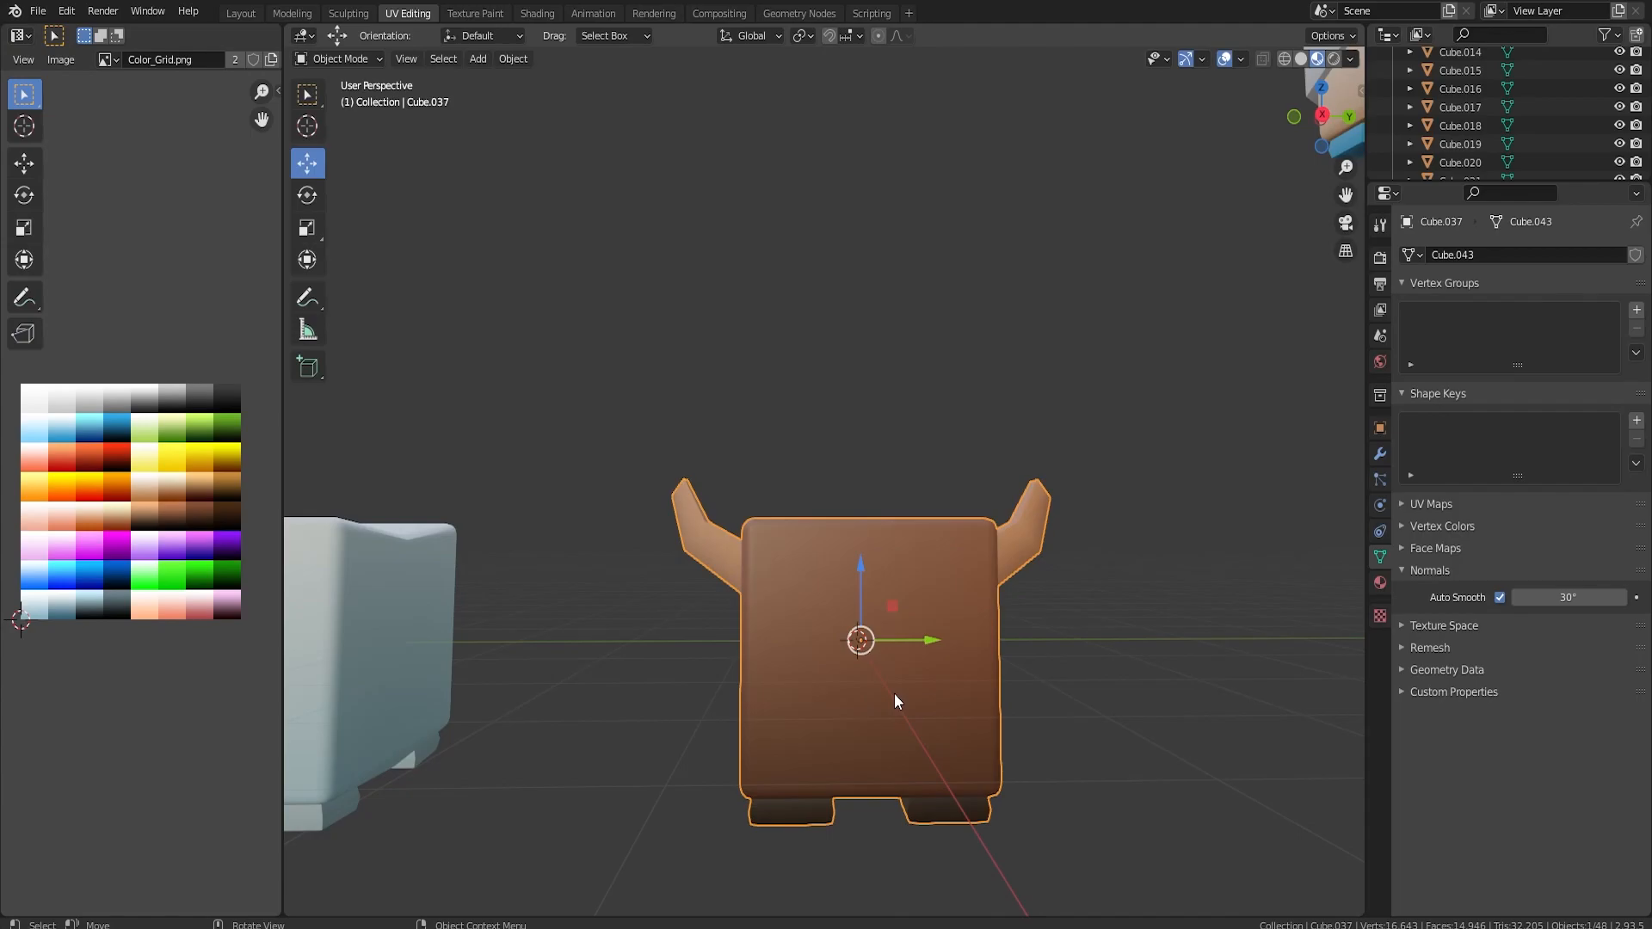
Add a torus mesh with 10 major segments and 8 minor segments, and inspect its shape in isolation.
{"action": "key", "text": "shift+a"}
{"action": "mouse_move", "coordinate": [864, 658]}
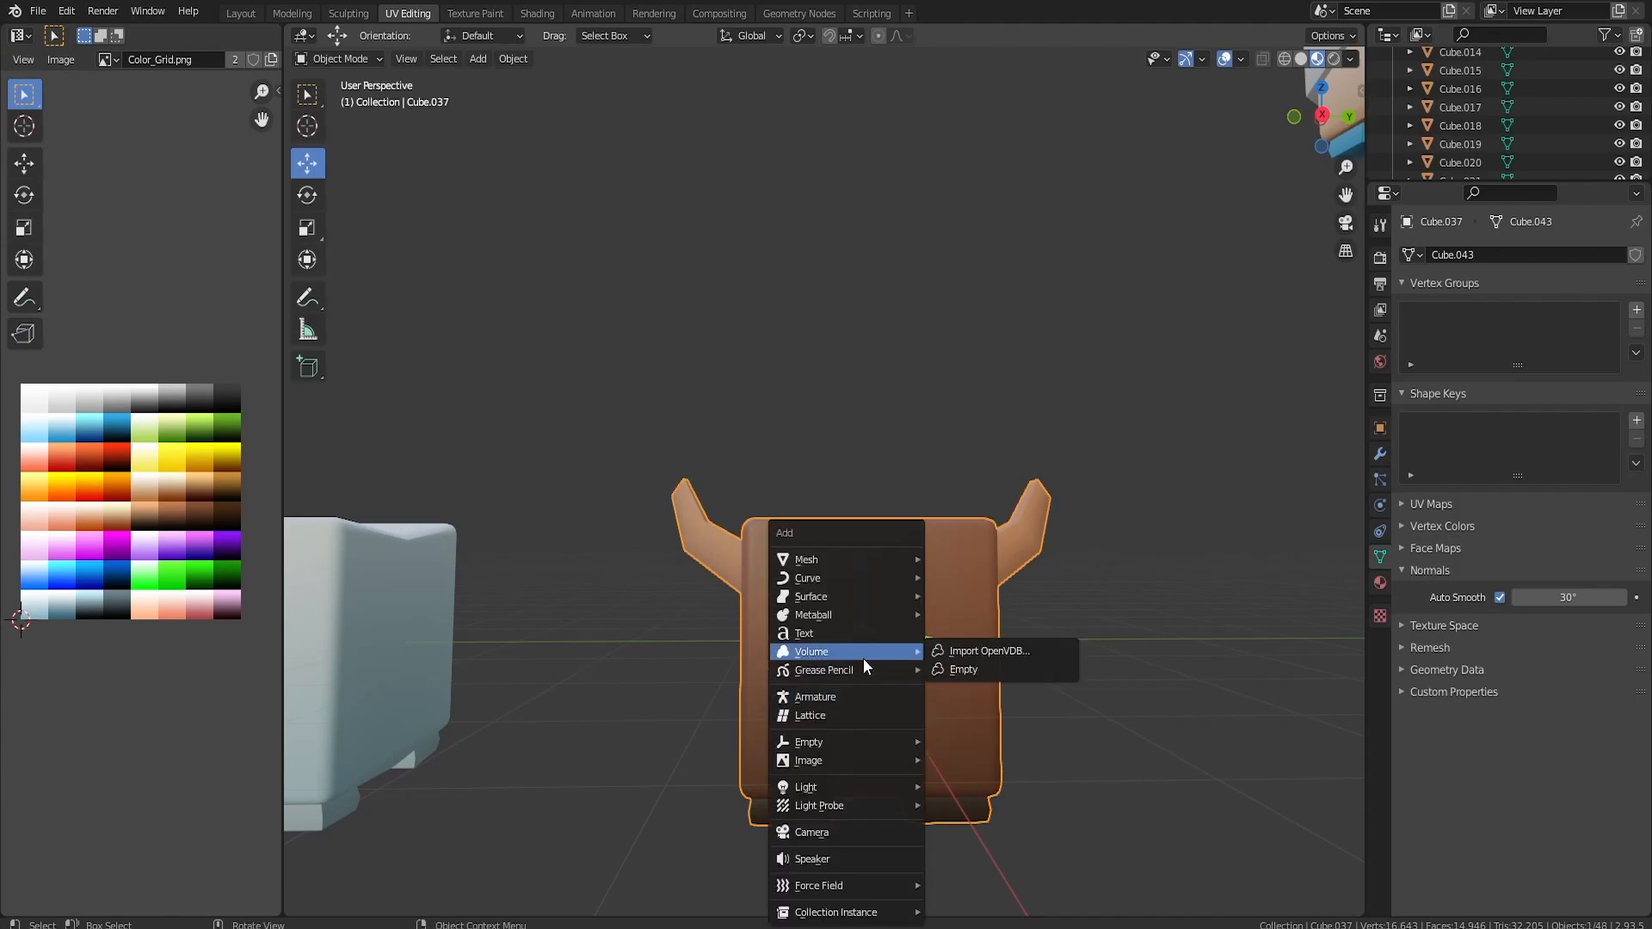
{"action": "mouse_move", "coordinate": [839, 558]}
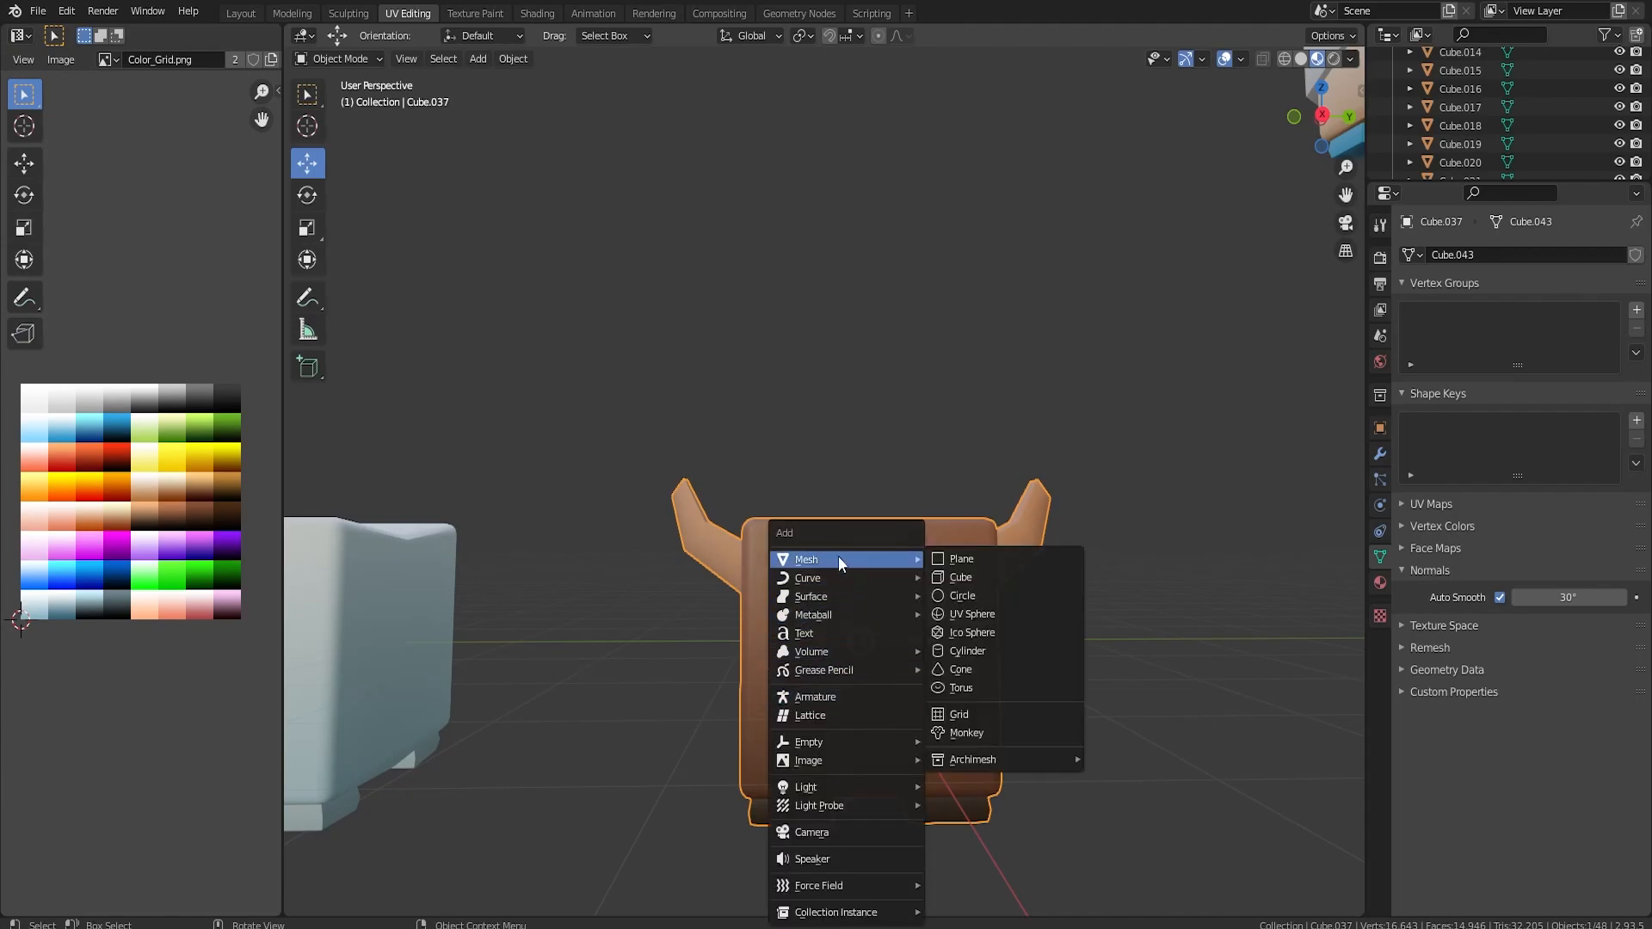
{"action": "left_click", "coordinate": [961, 688]}
{"action": "scroll", "coordinate": [890, 702], "scroll_direction": "up", "scroll_amount": 1}
{"action": "middle_click_drag", "start_coordinate": [891, 703], "coordinate": [957, 697]}
{"action": "scroll", "coordinate": [957, 697], "scroll_direction": "up", "scroll_amount": 1}
{"action": "left_click", "coordinate": [379, 901]}
{"action": "mouse_move", "coordinate": [514, 645]}
{"action": "left_mouse_down"}
{"action": "mouse_move", "coordinate": [479, 646]}
{"action": "mouse_move", "coordinate": [491, 666]}
{"action": "left_mouse_up"}
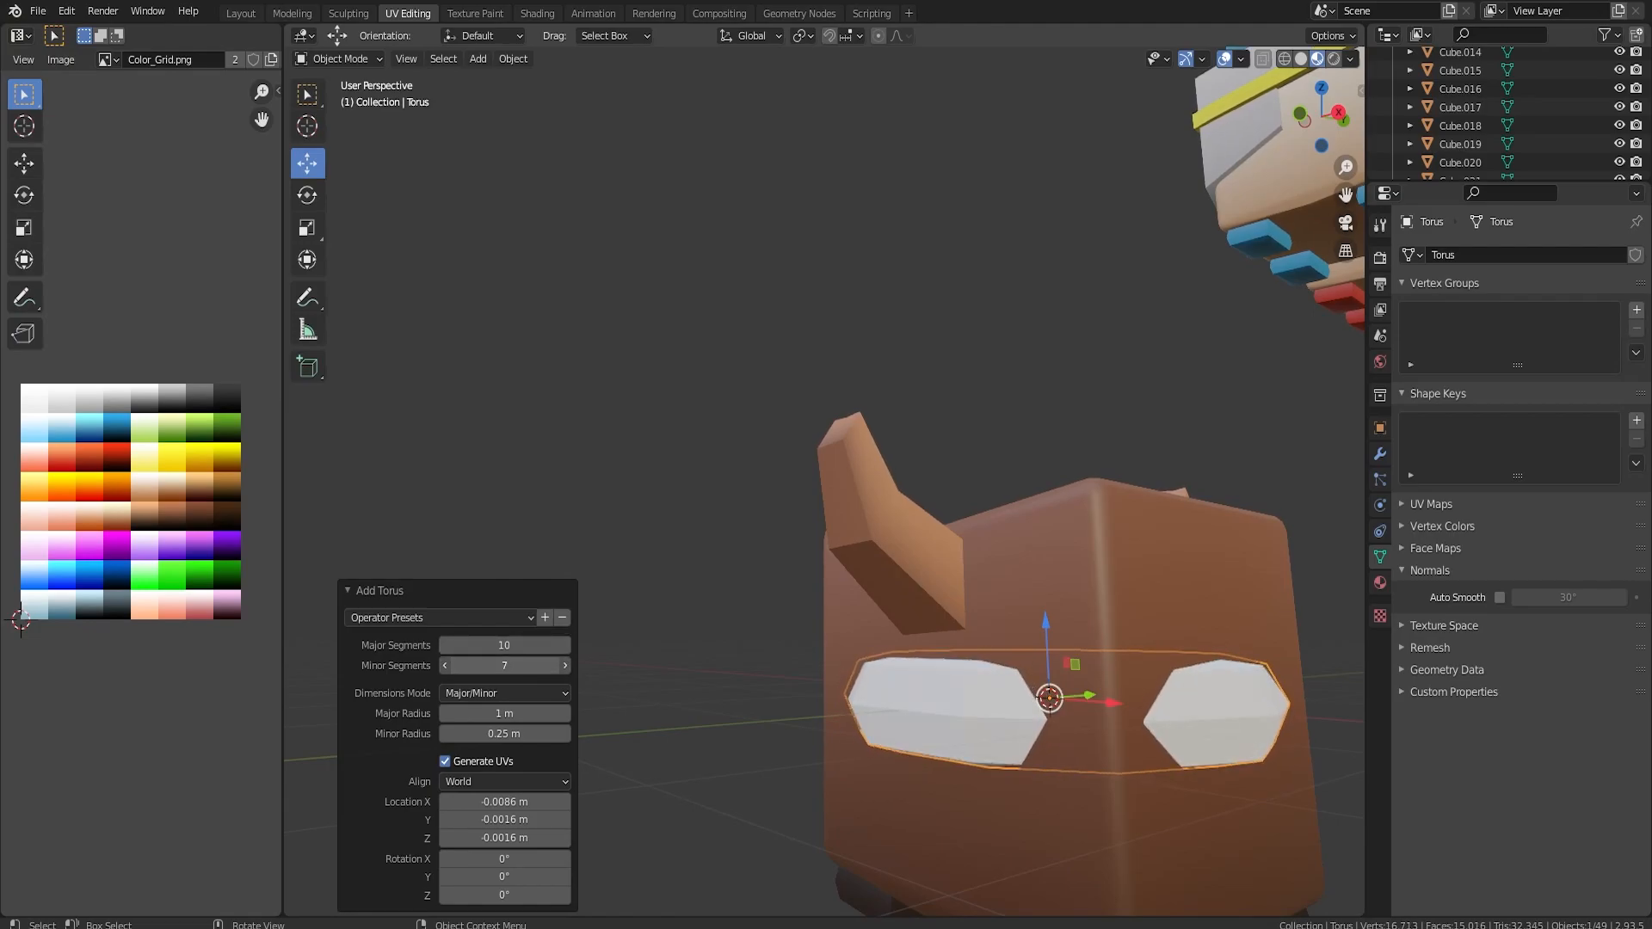
{"action": "type", "text": "8"}
{"action": "key", "text": "Return"}
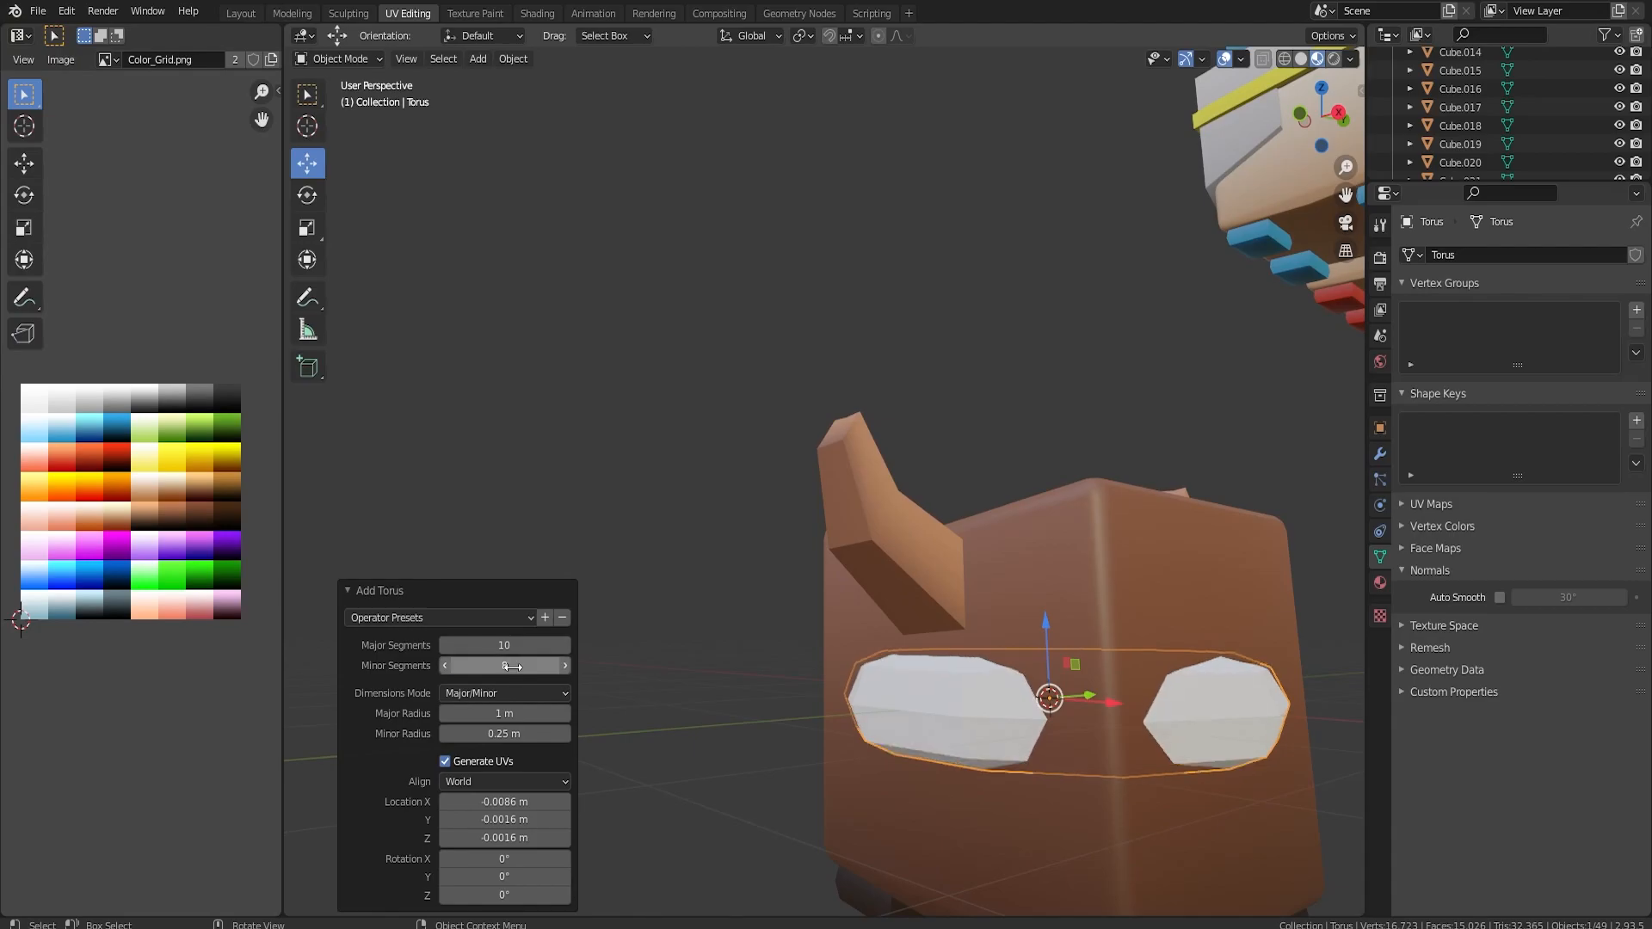
{"action": "key", "text": "KP_Divide"}
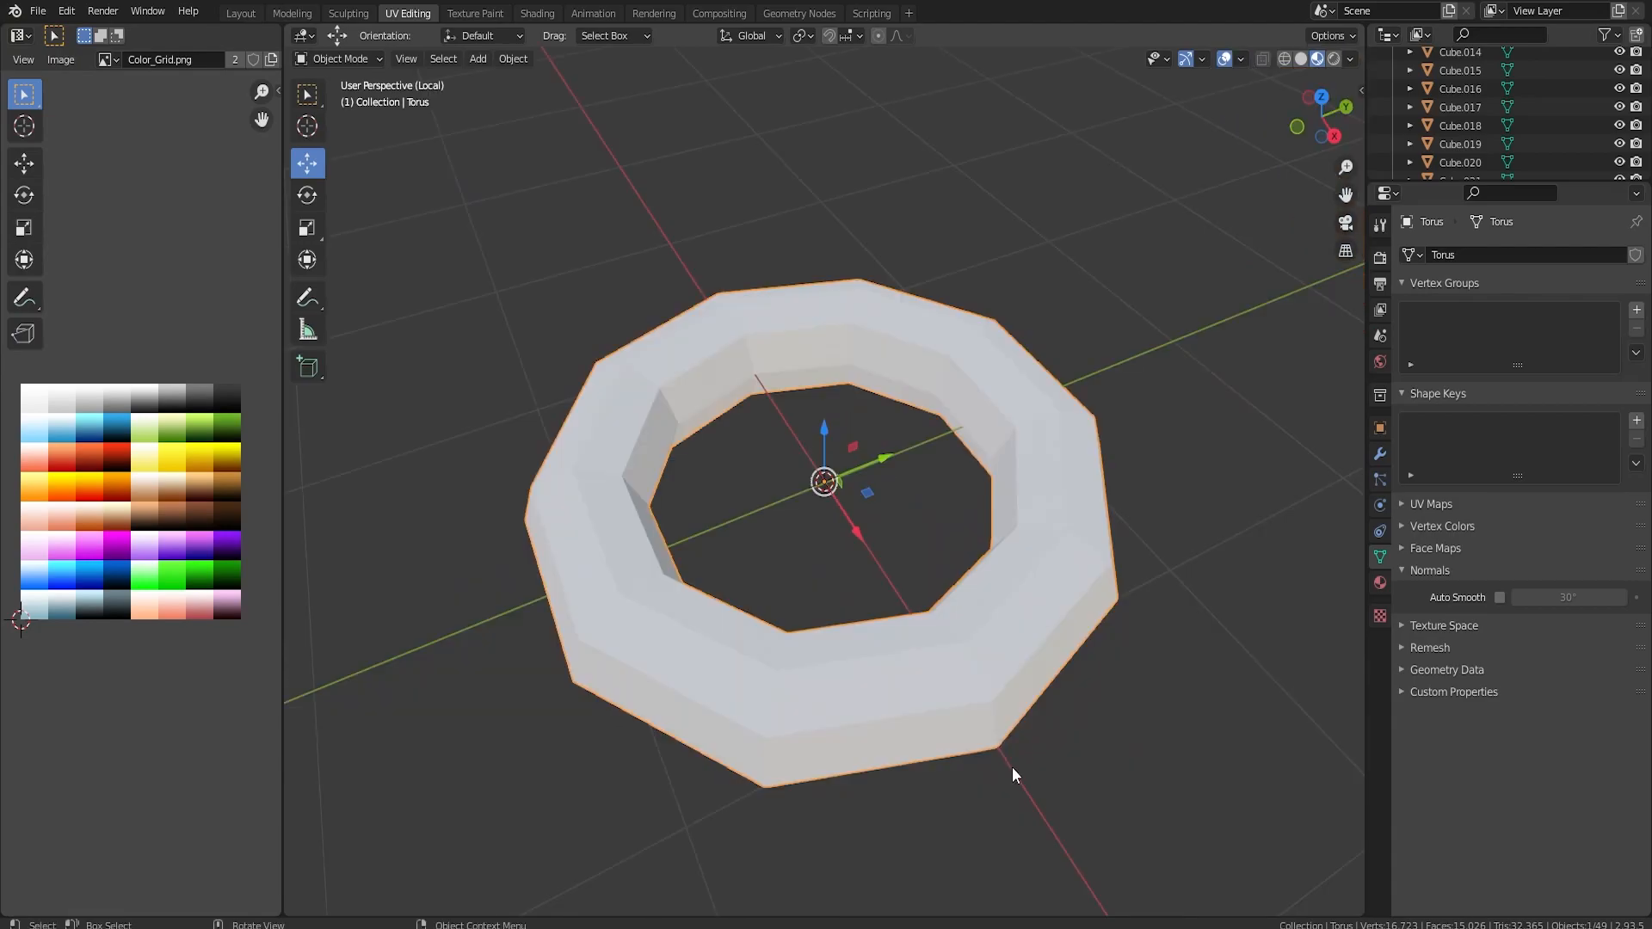
{"action": "key", "text": "KP_Divide"}
Scale the torus by 0.429 and rotate it about -76° in back view so it stands nearly upright.
{"action": "key", "text": "s"}
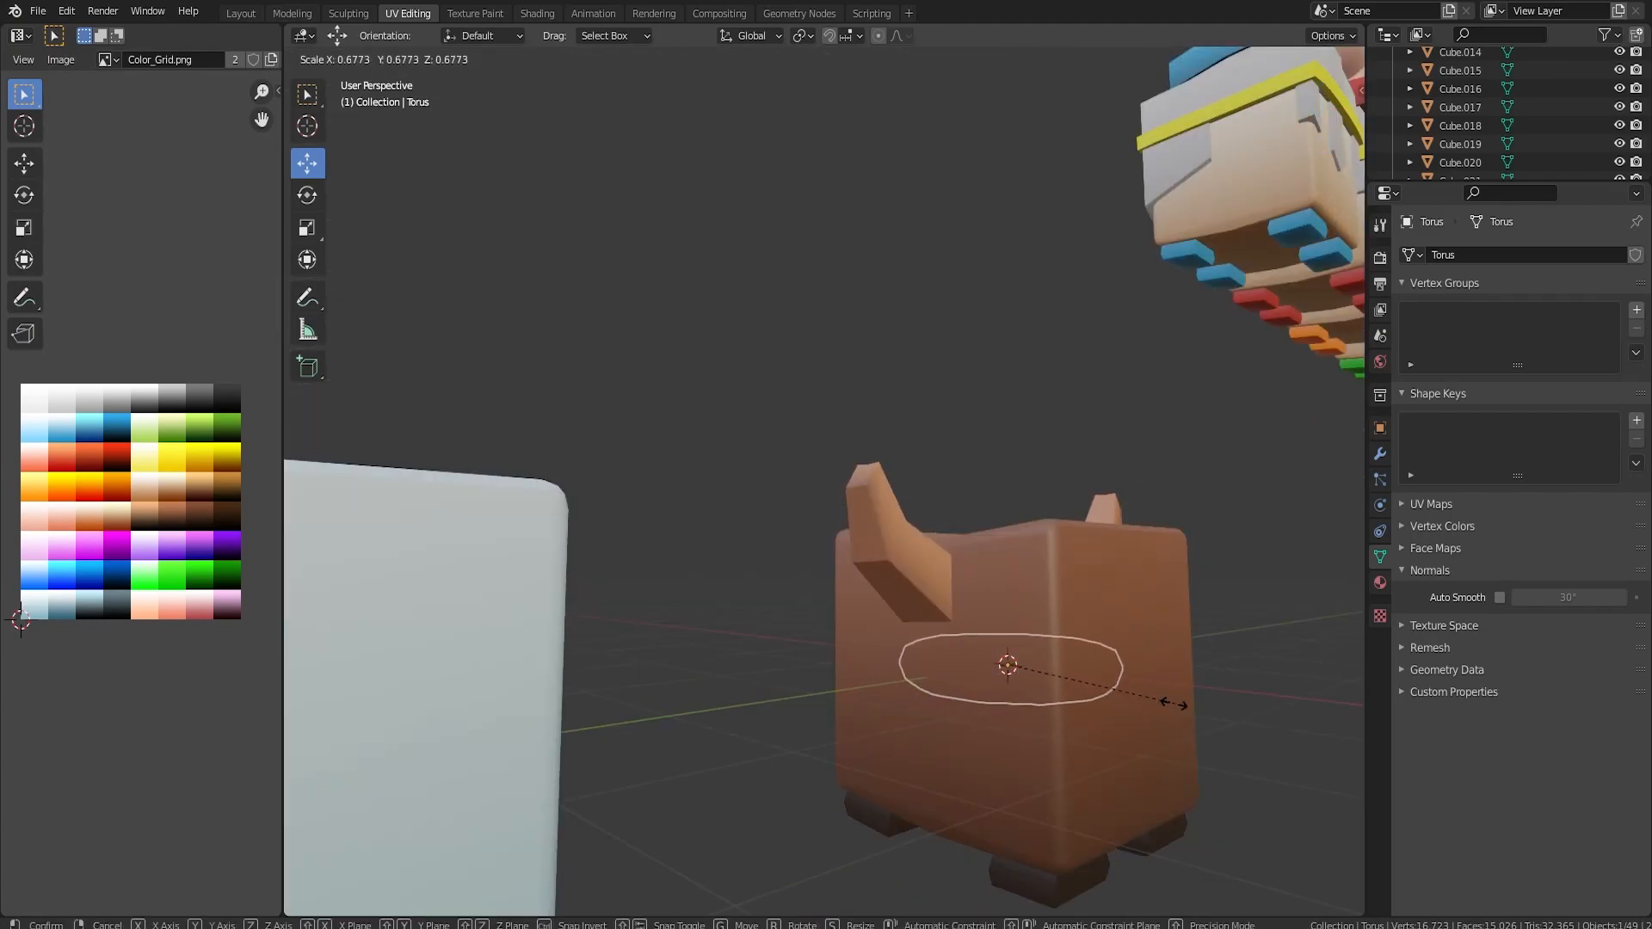
{"action": "left_click", "coordinate": [1115, 696]}
{"action": "middle_click_drag", "start_coordinate": [1124, 621], "coordinate": [797, 666], "text": "alt"}
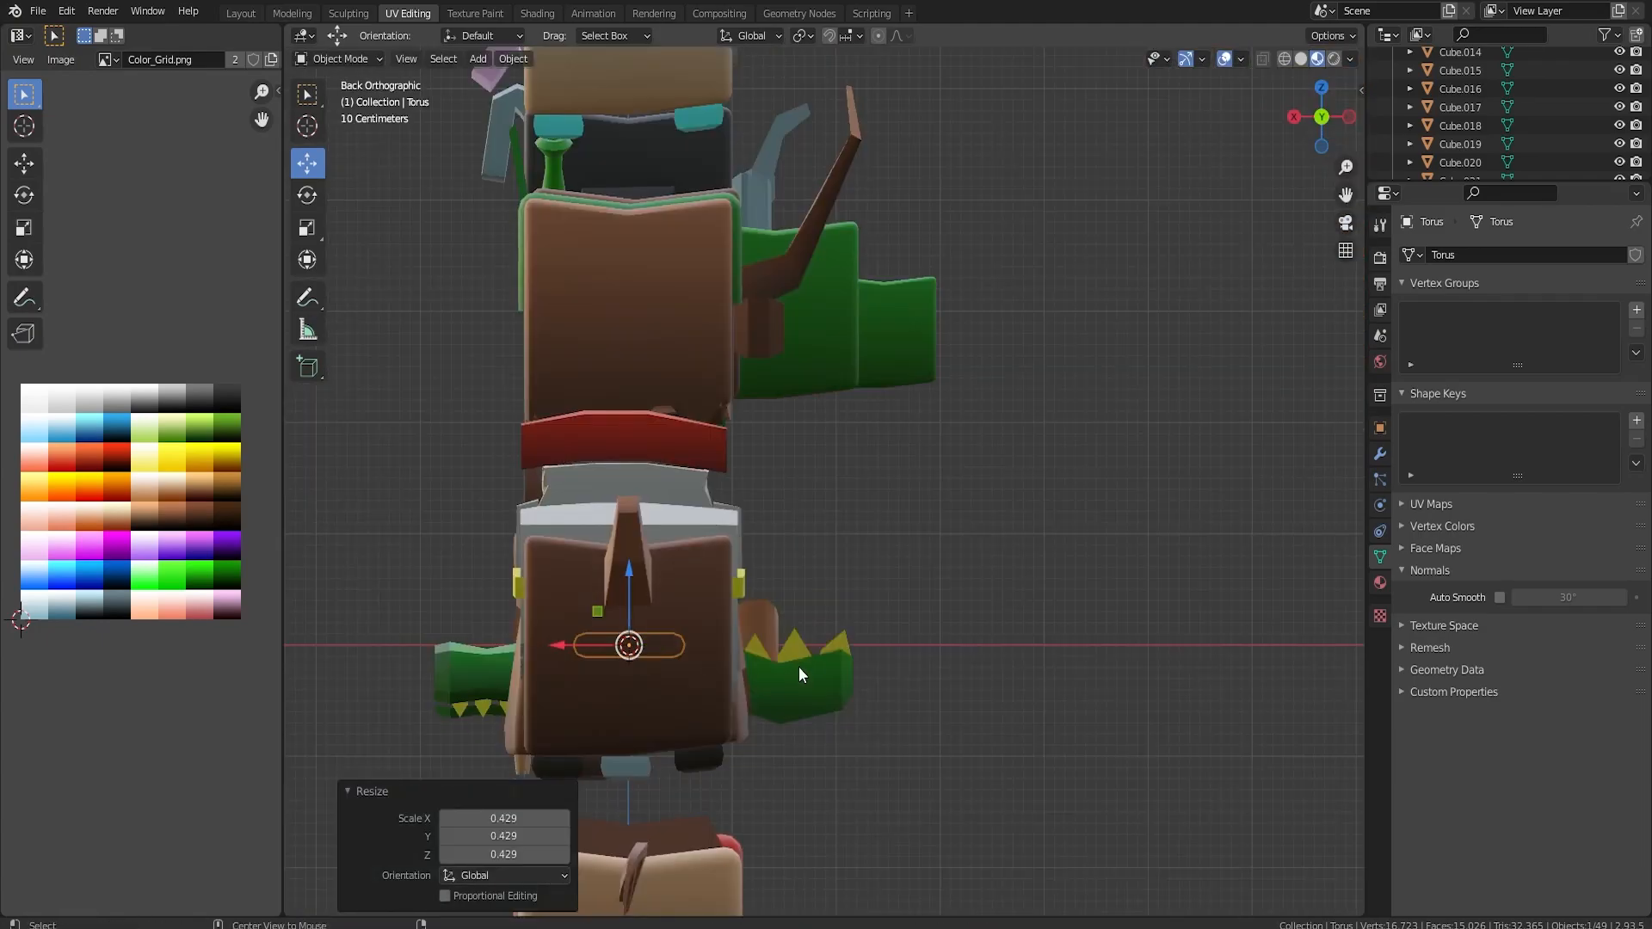
{"action": "key", "text": "r"}
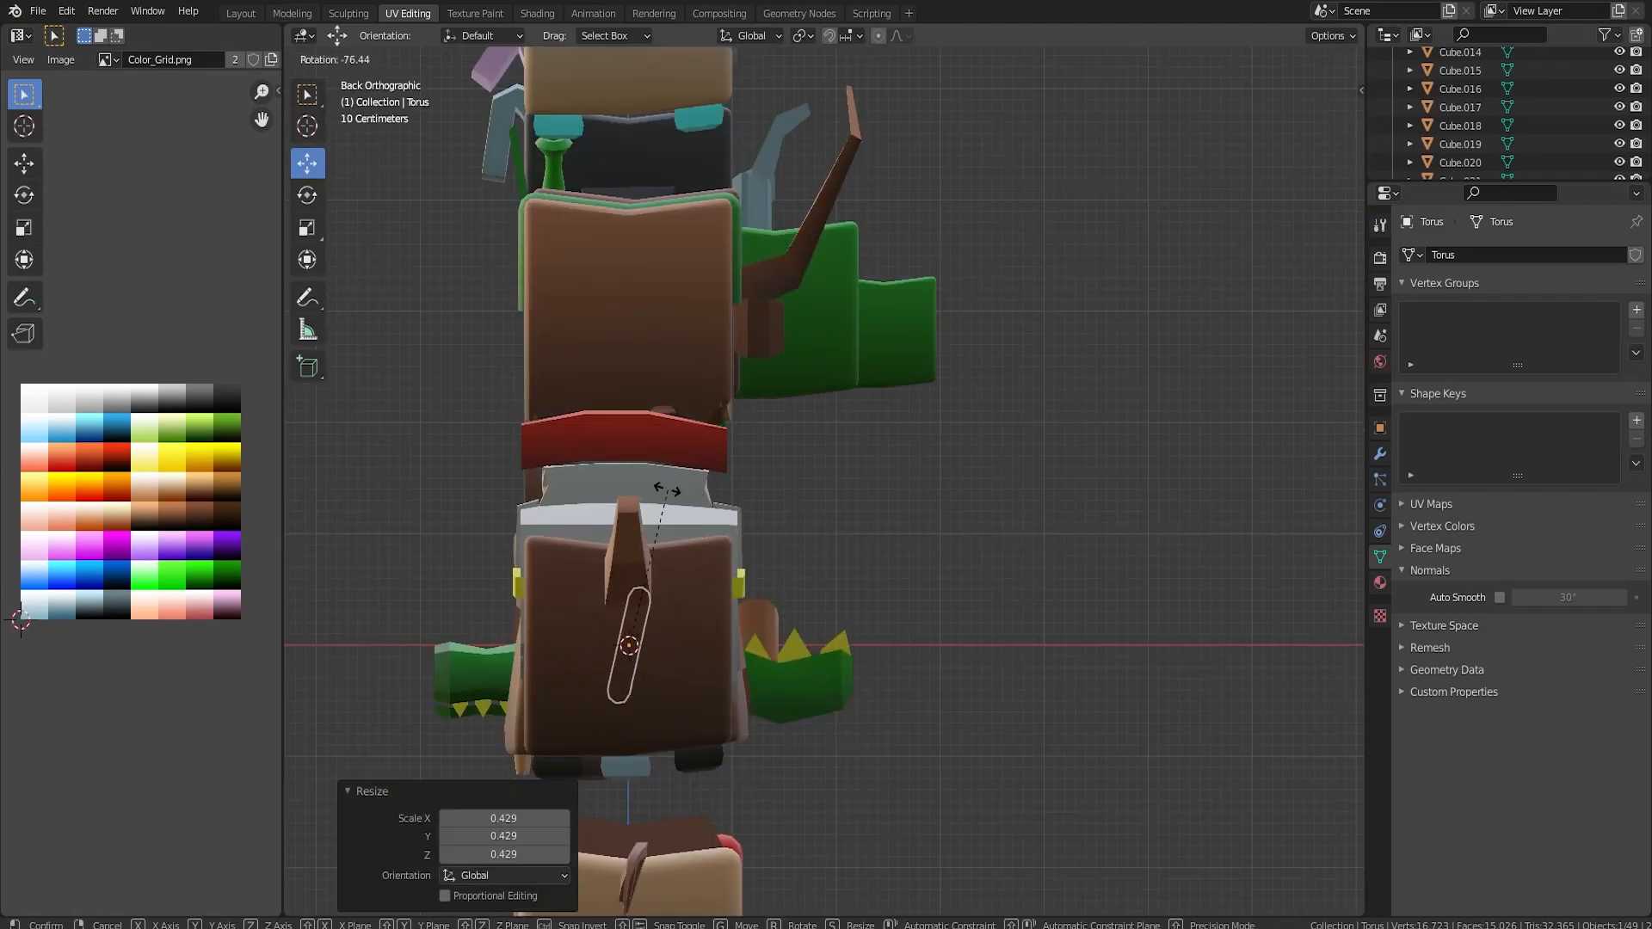
{"action": "left_click", "coordinate": [669, 493]}
Move the torus 1.026 m along X to the body's front, shrink it by 0.466 and nudge it into place as a nose ring.
{"action": "key", "text": "g"}
{"action": "left_click", "coordinate": [519, 585]}
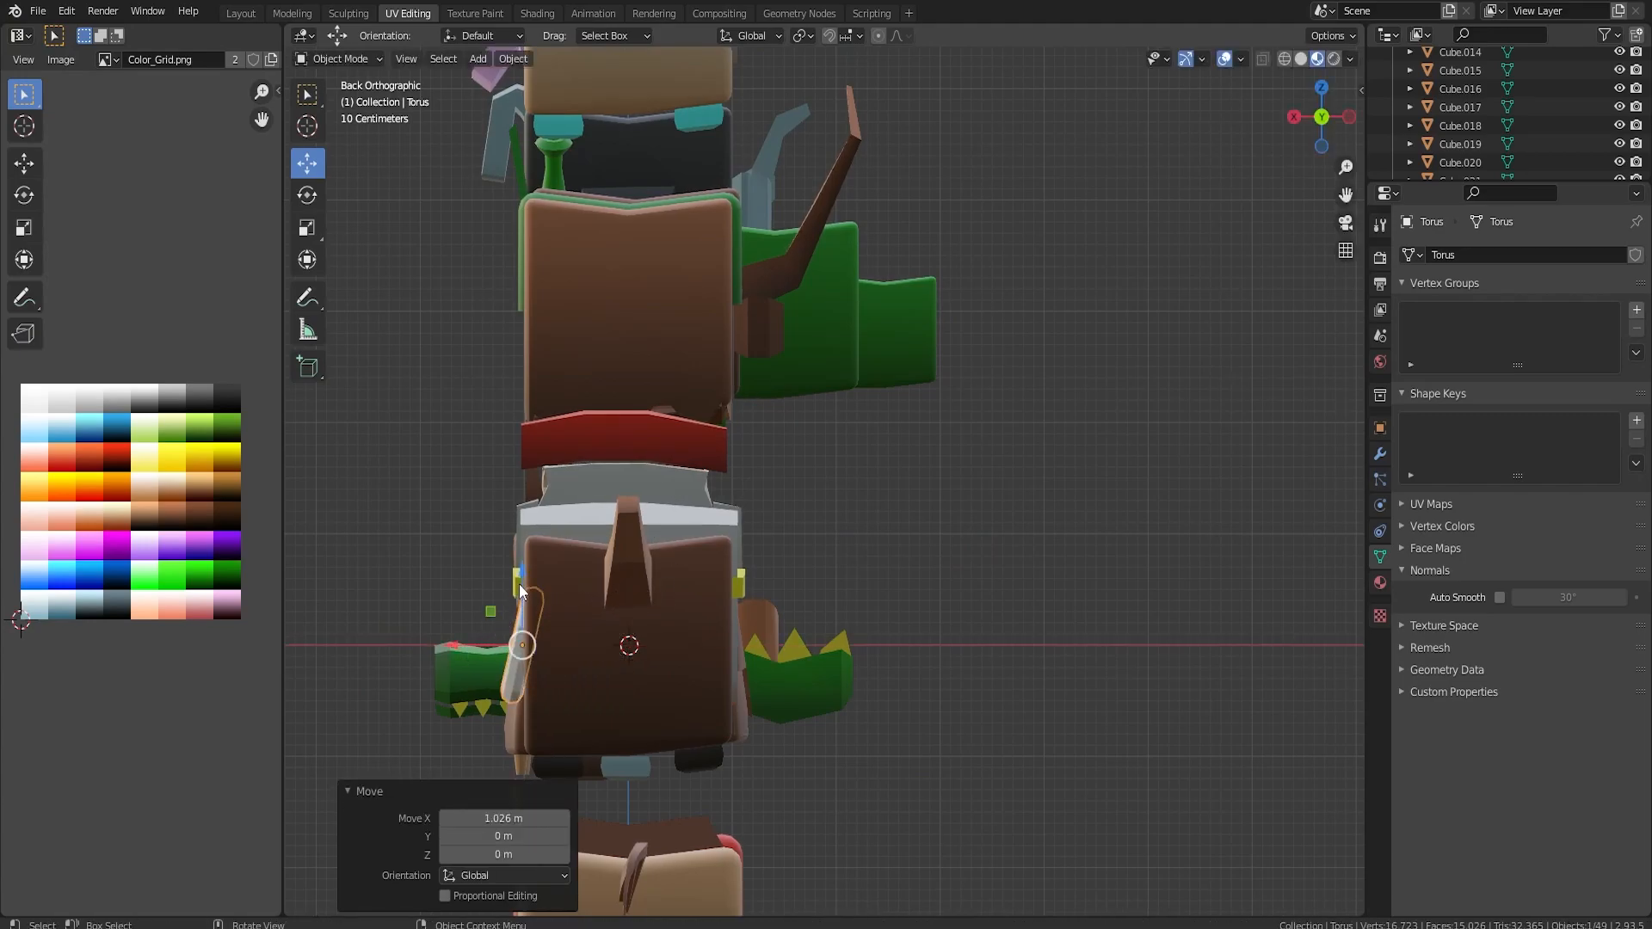
{"action": "key", "text": "s"}
{"action": "left_click", "coordinate": [675, 673]}
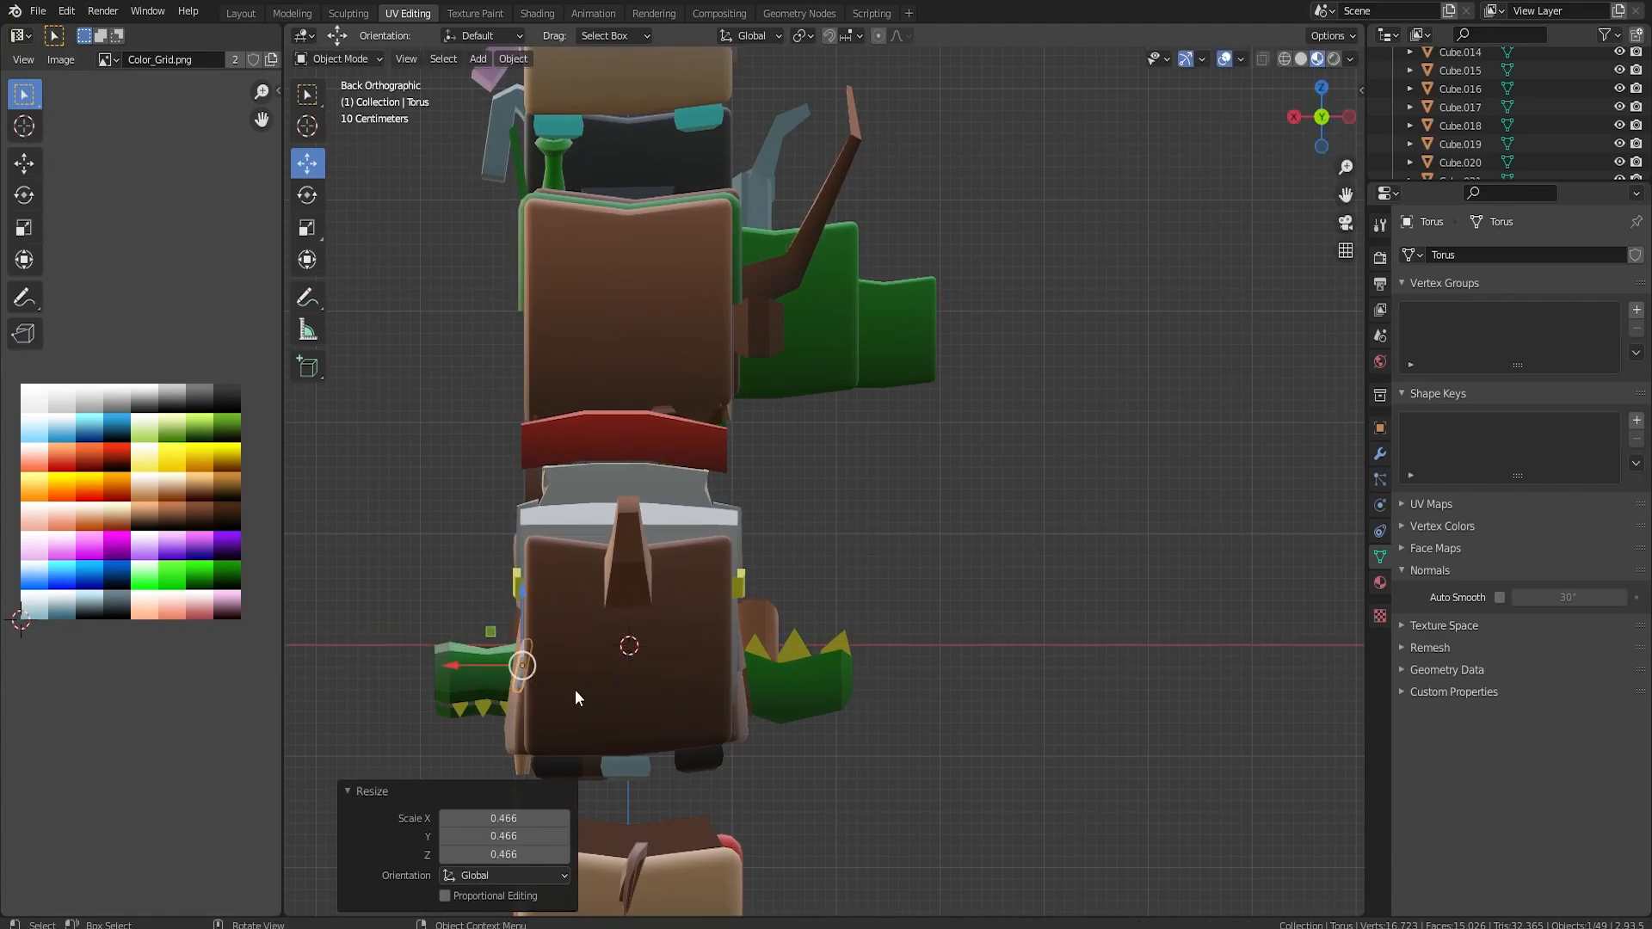
{"action": "middle_click_drag", "start_coordinate": [580, 690], "coordinate": [773, 688], "text": "alt"}
{"action": "scroll", "coordinate": [884, 718], "scroll_direction": "up", "scroll_amount": 2}
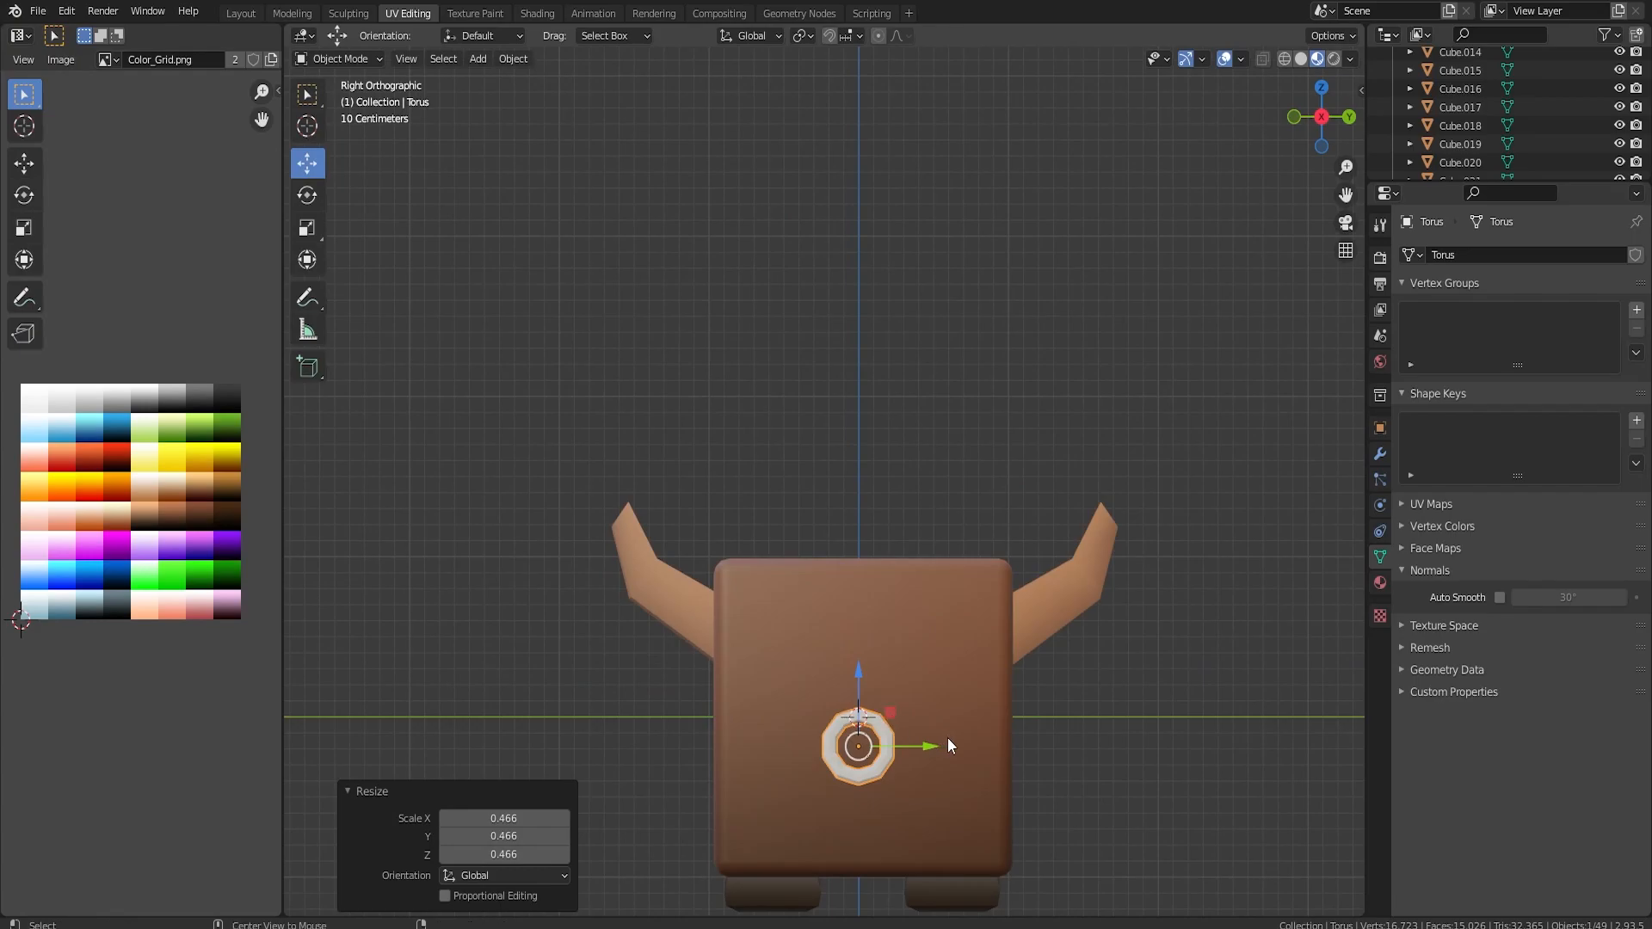
{"action": "middle_click_drag", "start_coordinate": [949, 738], "coordinate": [672, 743], "text": "alt"}
{"action": "left_click_drag", "start_coordinate": [353, 744], "coordinate": [355, 744]}
{"action": "middle_click_drag", "start_coordinate": [379, 742], "coordinate": [862, 752], "text": "alt"}
{"action": "scroll", "coordinate": [864, 753], "scroll_direction": "up", "scroll_amount": 1}
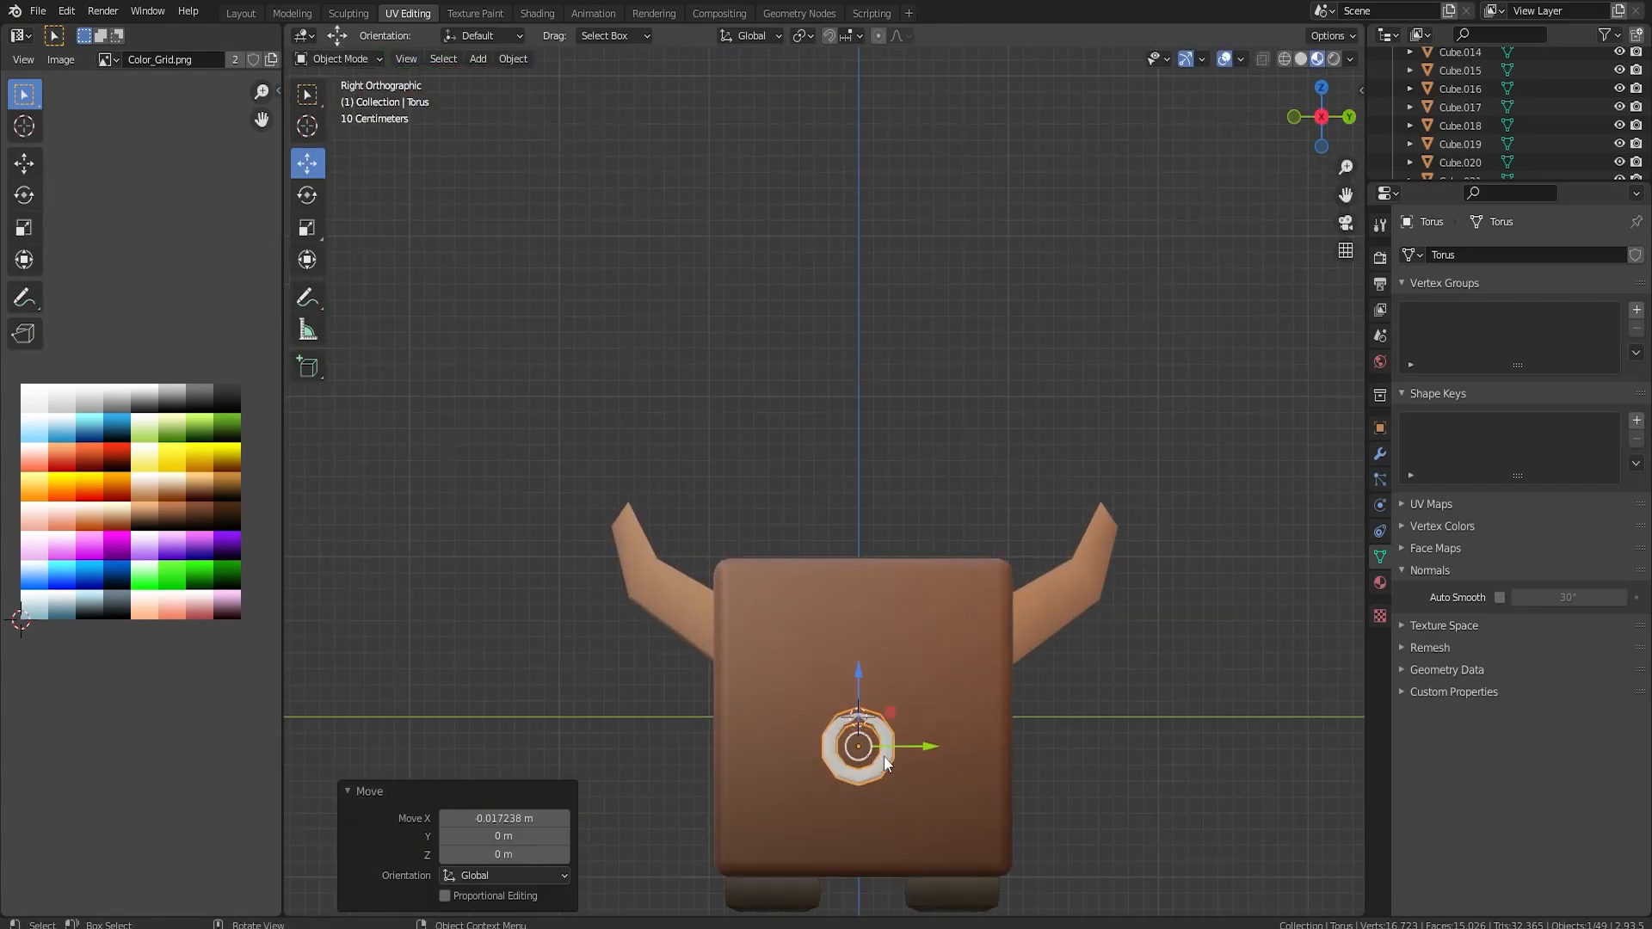
Join the nose ring with the brown body, collapse its UVs to a point and move them onto a near-black swatch of the colour grid.
{"action": "left_click", "coordinate": [924, 684]}
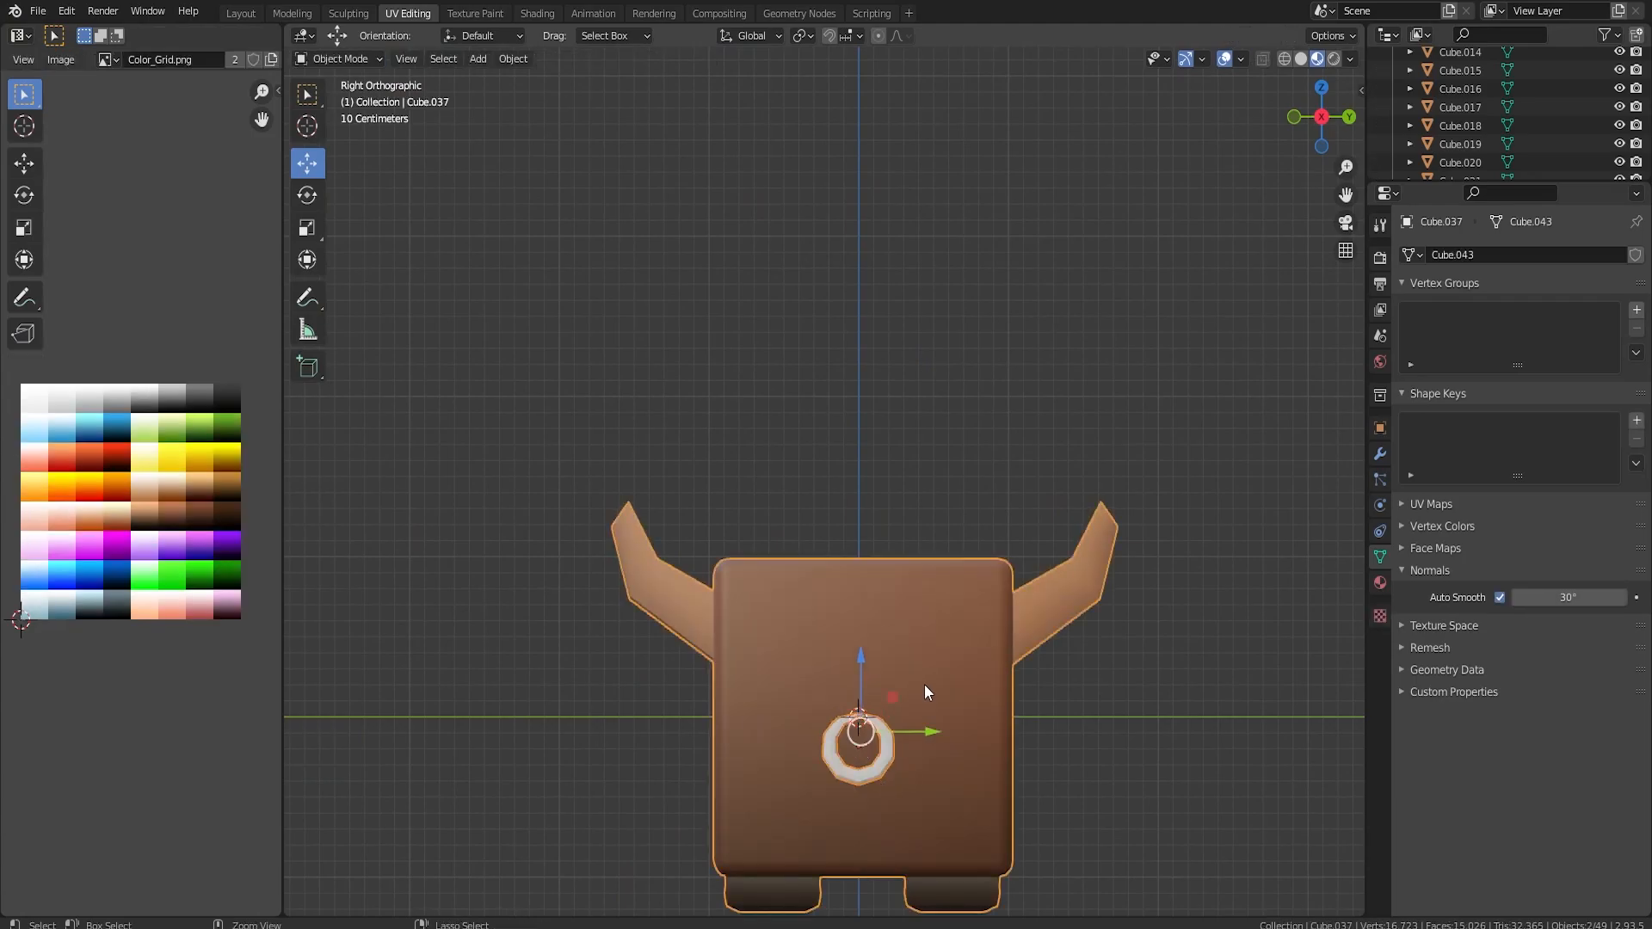
{"action": "key", "text": "Tab"}
{"action": "scroll", "coordinate": [921, 683], "scroll_direction": "up", "scroll_amount": 2}
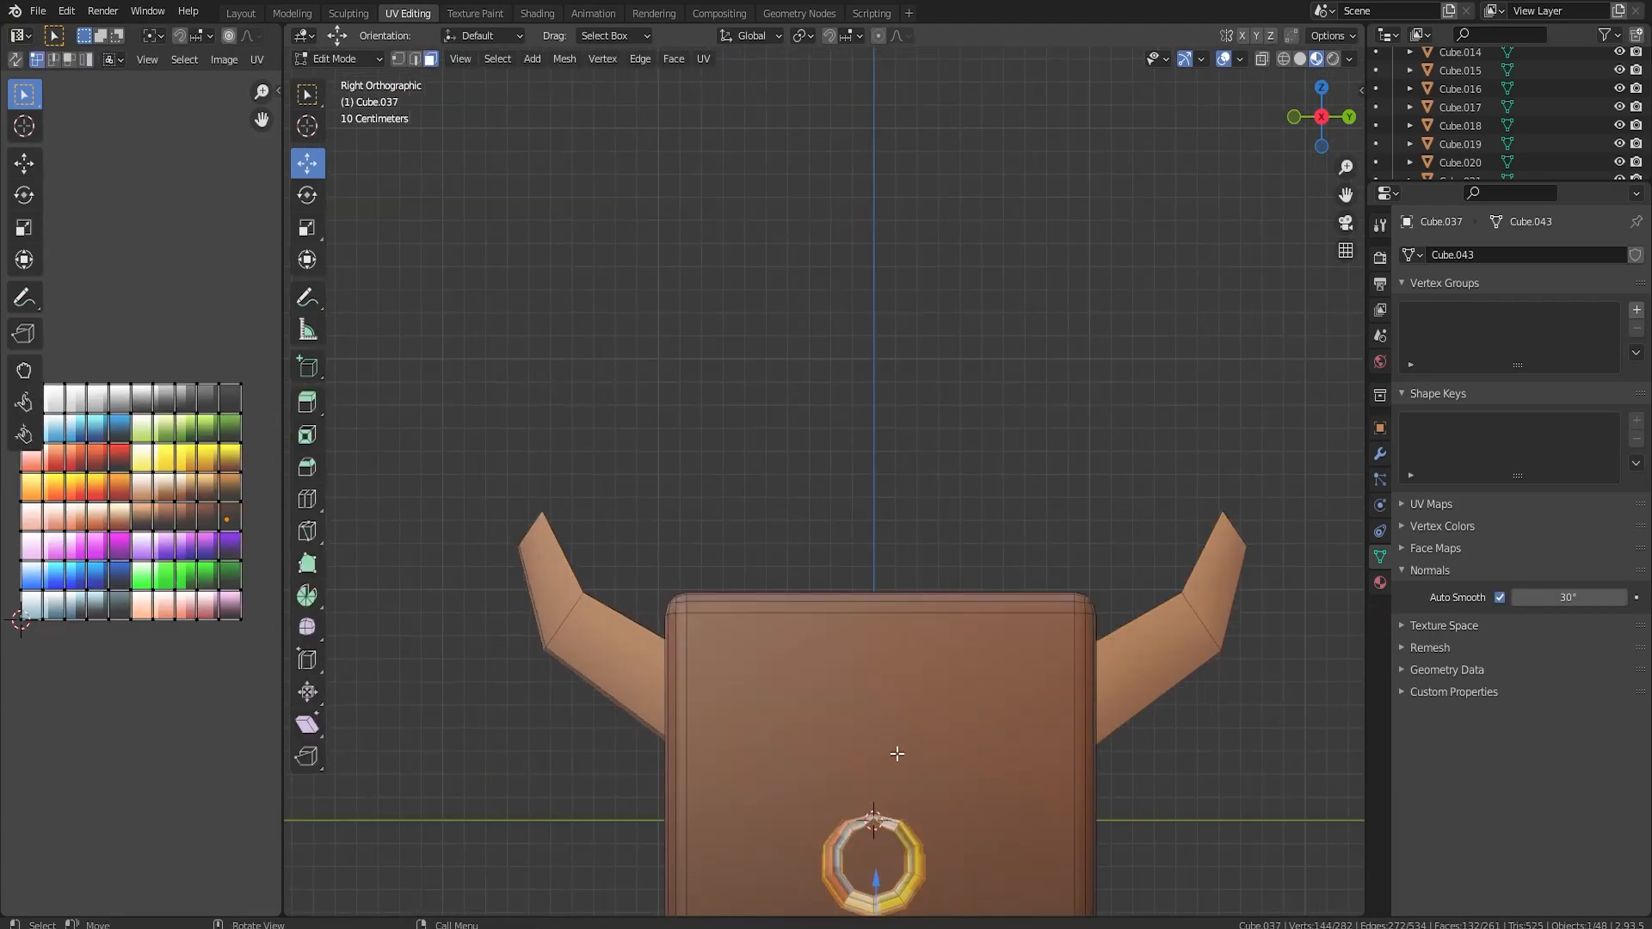
{"action": "key", "text": "l"}
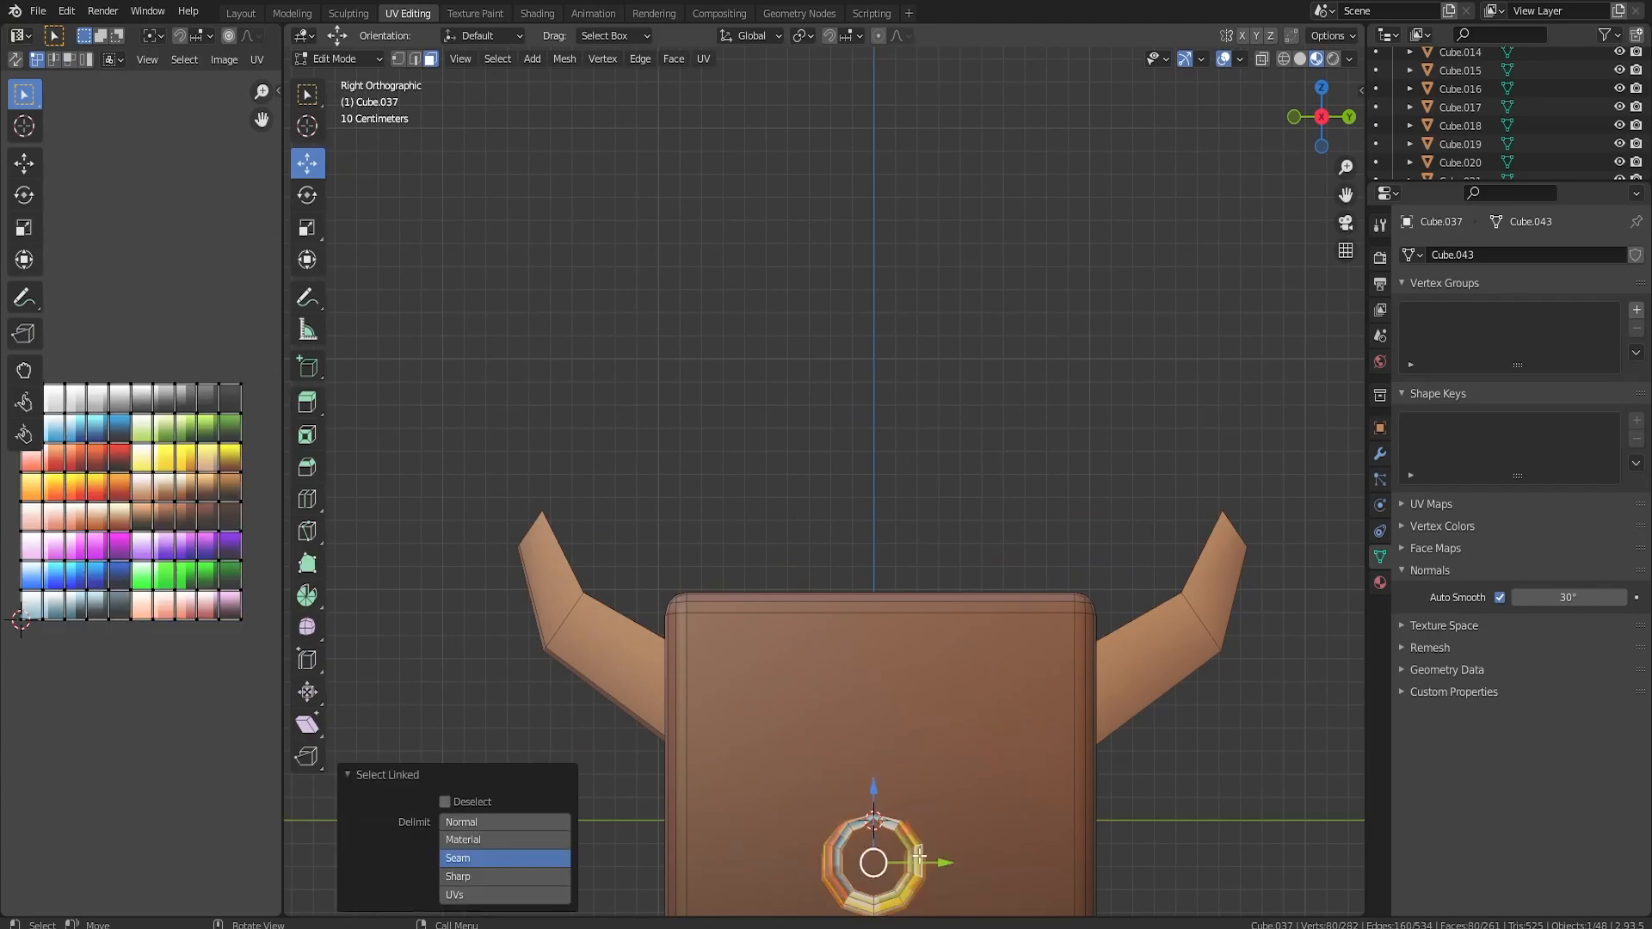
{"action": "key", "text": "s"}
{"action": "key", "text": "0"}
{"action": "key", "text": "Return"}
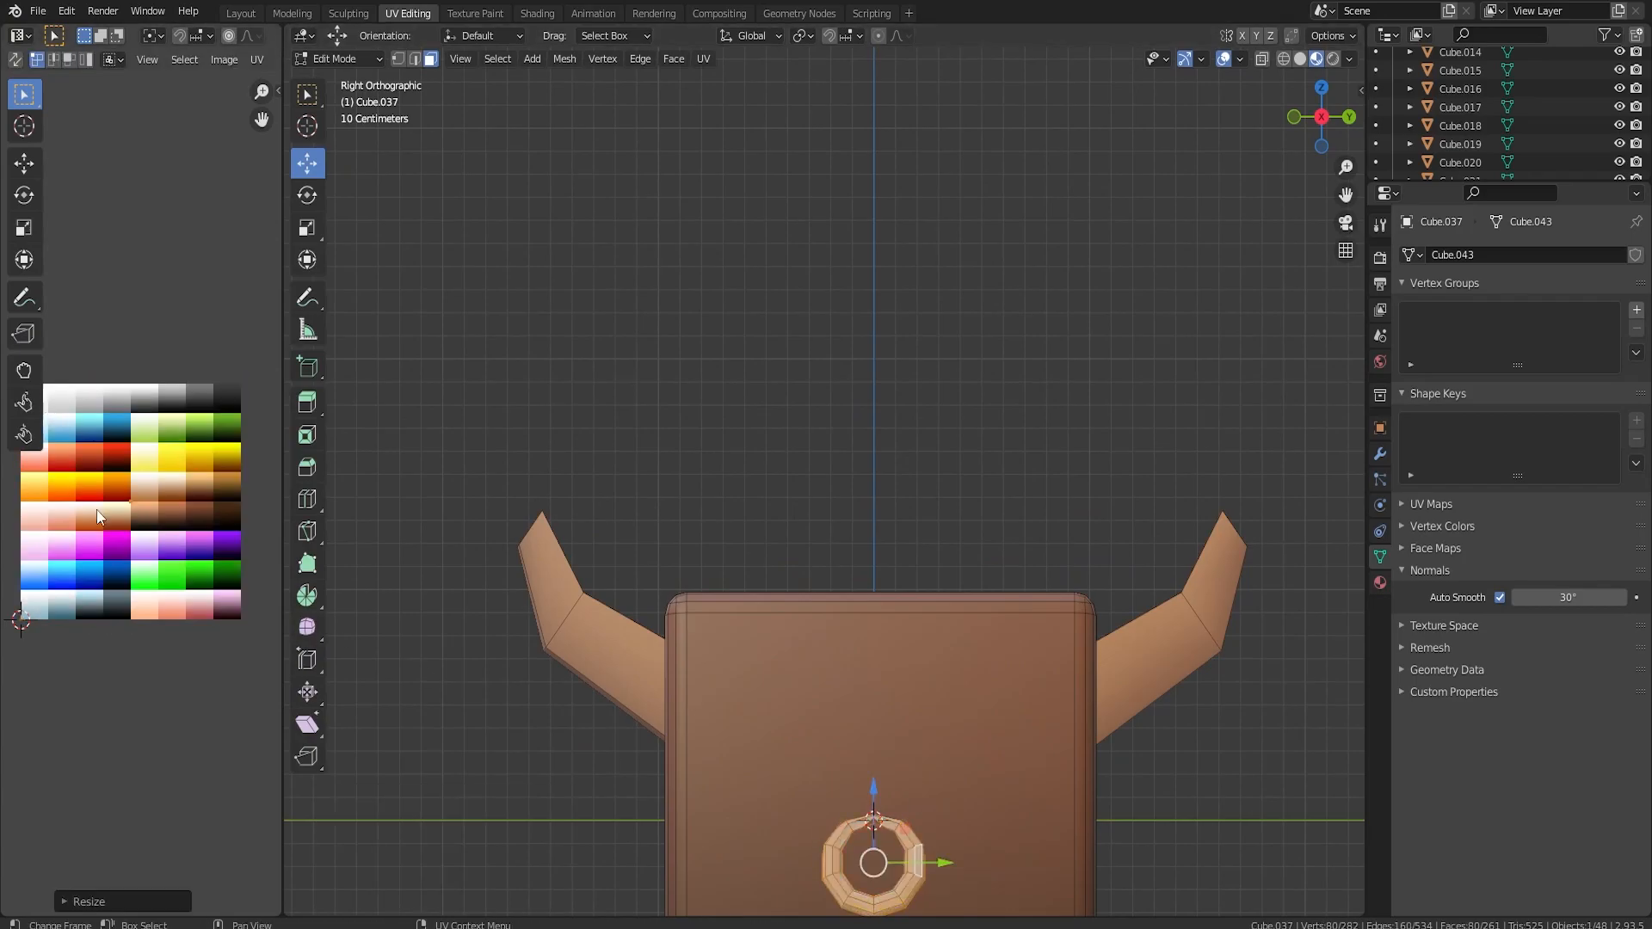
{"action": "key", "text": "g"}
{"action": "left_click", "coordinate": [214, 460]}
{"action": "key", "text": "Tab"}
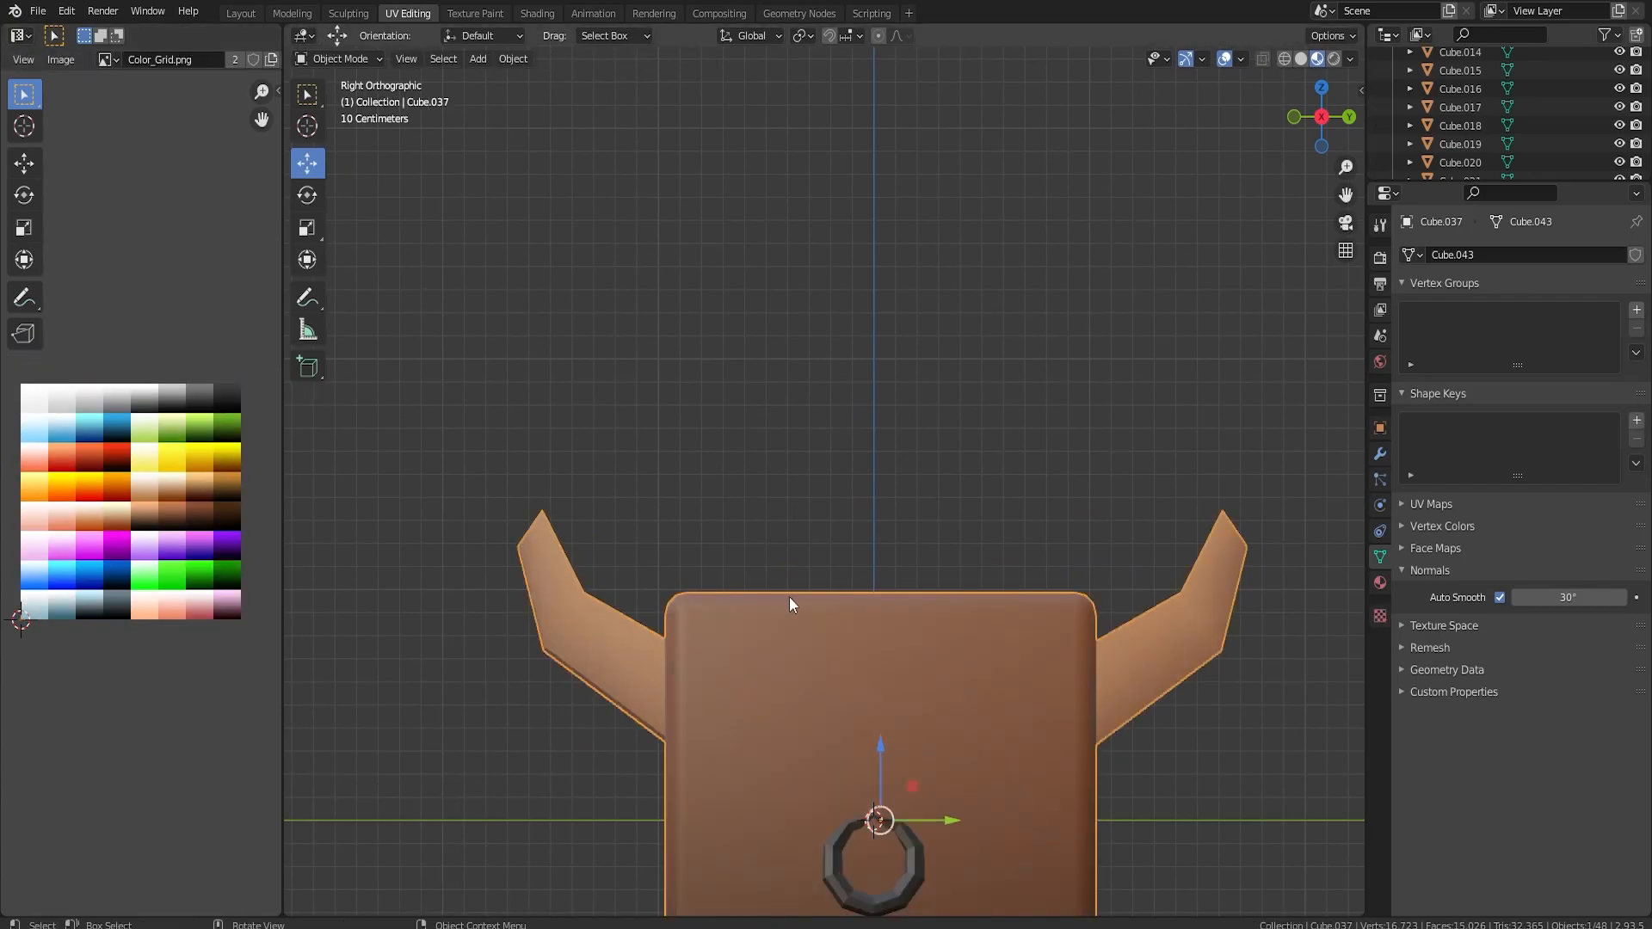
Move the finished horned brown character 9.7973 m along Y, clear of the working area.
{"action": "scroll", "coordinate": [861, 611], "scroll_direction": "down", "scroll_amount": 2}
{"action": "middle_click_drag", "start_coordinate": [985, 618], "coordinate": [933, 712]}
{"action": "right_click", "coordinate": [892, 695]}
{"action": "key", "text": "Escape"}
{"action": "key", "text": "Tab"}
{"action": "middle_click_drag", "start_coordinate": [1307, 602], "coordinate": [453, 714]}
{"action": "left_click_drag", "start_coordinate": [454, 715], "coordinate": [449, 707]}
{"action": "key", "text": "Tab"}
{"action": "middle_click_drag", "start_coordinate": [449, 708], "coordinate": [918, 666]}
{"action": "left_click_drag", "start_coordinate": [886, 543], "coordinate": [1206, 551]}
{"action": "middle_click_drag", "start_coordinate": [1206, 551], "coordinate": [797, 596]}
{"action": "left_click_drag", "start_coordinate": [797, 596], "coordinate": [1181, 596]}
{"action": "scroll", "coordinate": [897, 551], "scroll_direction": "down", "scroll_amount": 2}
{"action": "middle_click_drag", "start_coordinate": [897, 551], "coordinate": [1017, 520]}
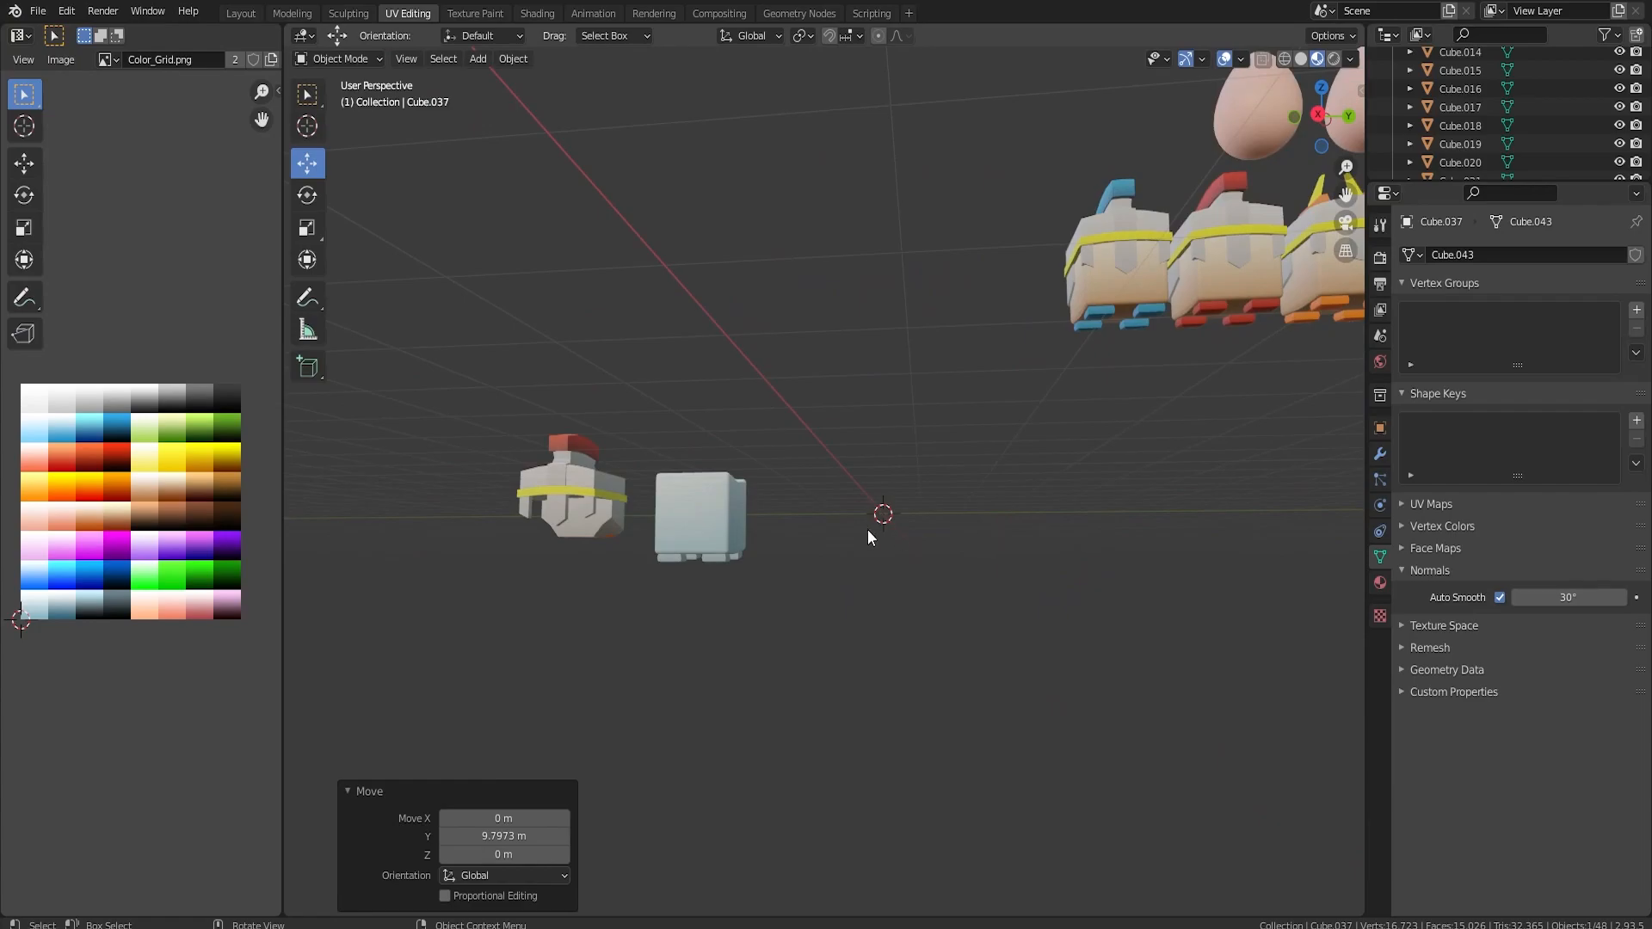
Duplicate the plain grey-blue body and place the copy about 5 m along Y.
{"action": "left_click", "coordinate": [710, 517]}
{"action": "middle_click_drag", "start_coordinate": [710, 517], "coordinate": [787, 550]}
{"action": "key", "text": "shift+d"}
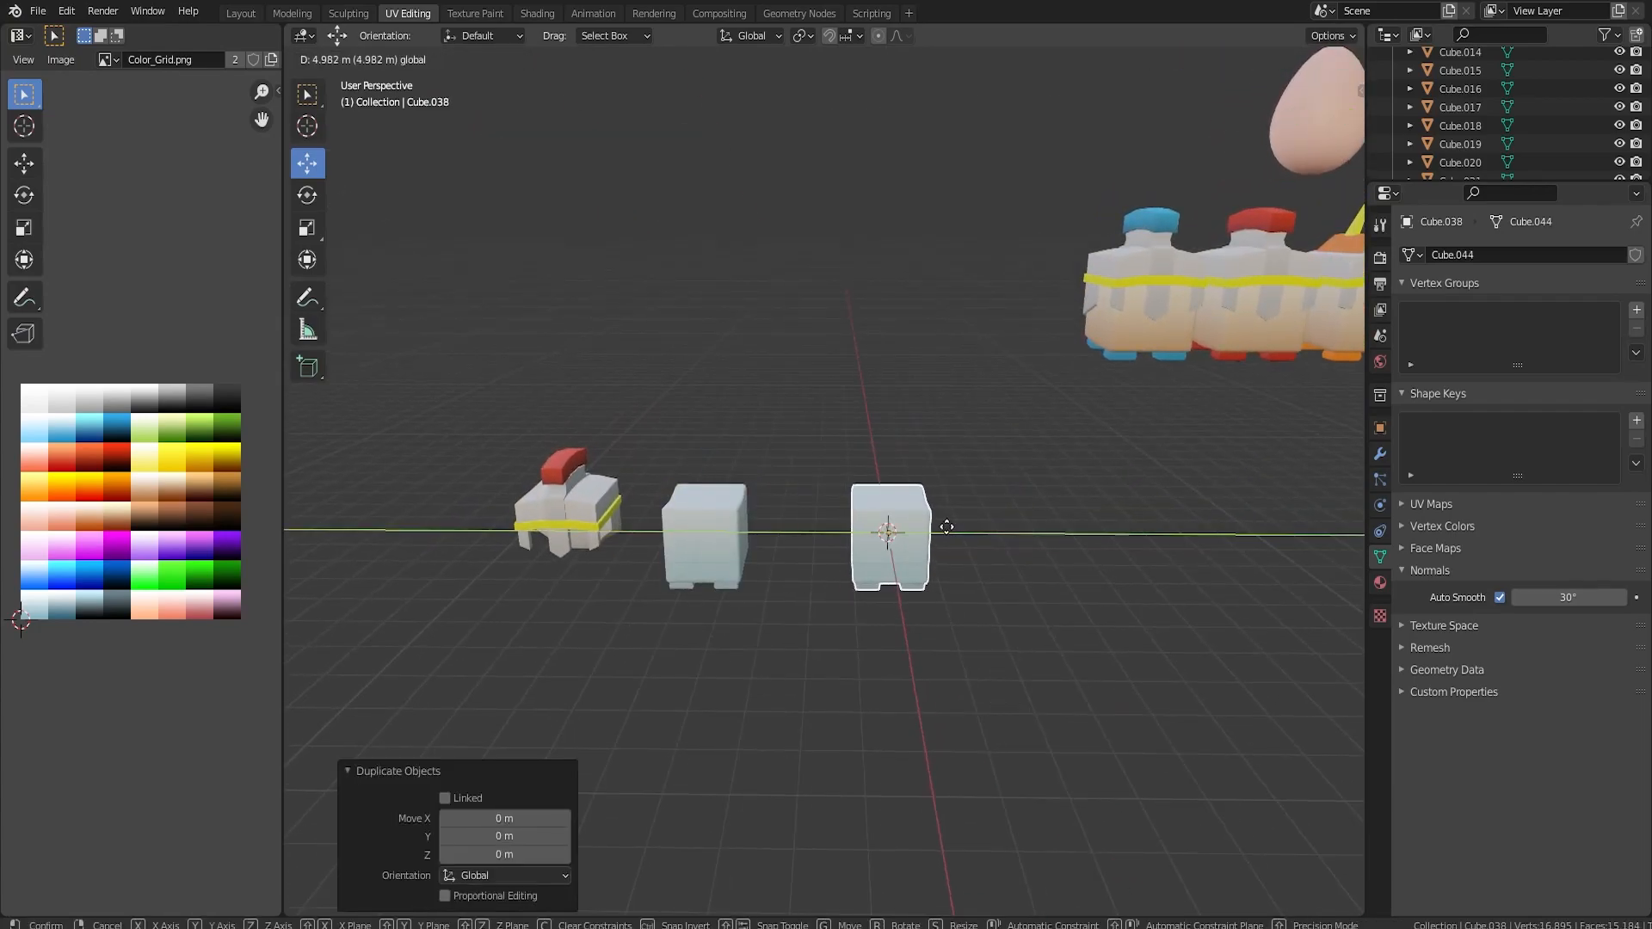
{"action": "left_click", "coordinate": [947, 527]}
{"action": "scroll", "coordinate": [968, 561], "scroll_direction": "up", "scroll_amount": 5}
{"action": "middle_click_drag", "start_coordinate": [967, 561], "coordinate": [921, 416], "text": "shift"}
{"action": "scroll", "coordinate": [921, 416], "scroll_direction": "up", "scroll_amount": 4}
{"action": "middle_click_drag", "start_coordinate": [1055, 487], "coordinate": [1082, 437]}
{"action": "scroll", "coordinate": [1060, 426], "scroll_direction": "down", "scroll_amount": 1}
Duplicate the new copy's body mesh in place, scale the duplicate by 0.709 and move it along negative Y to the body's side.
{"action": "key", "text": "Tab"}
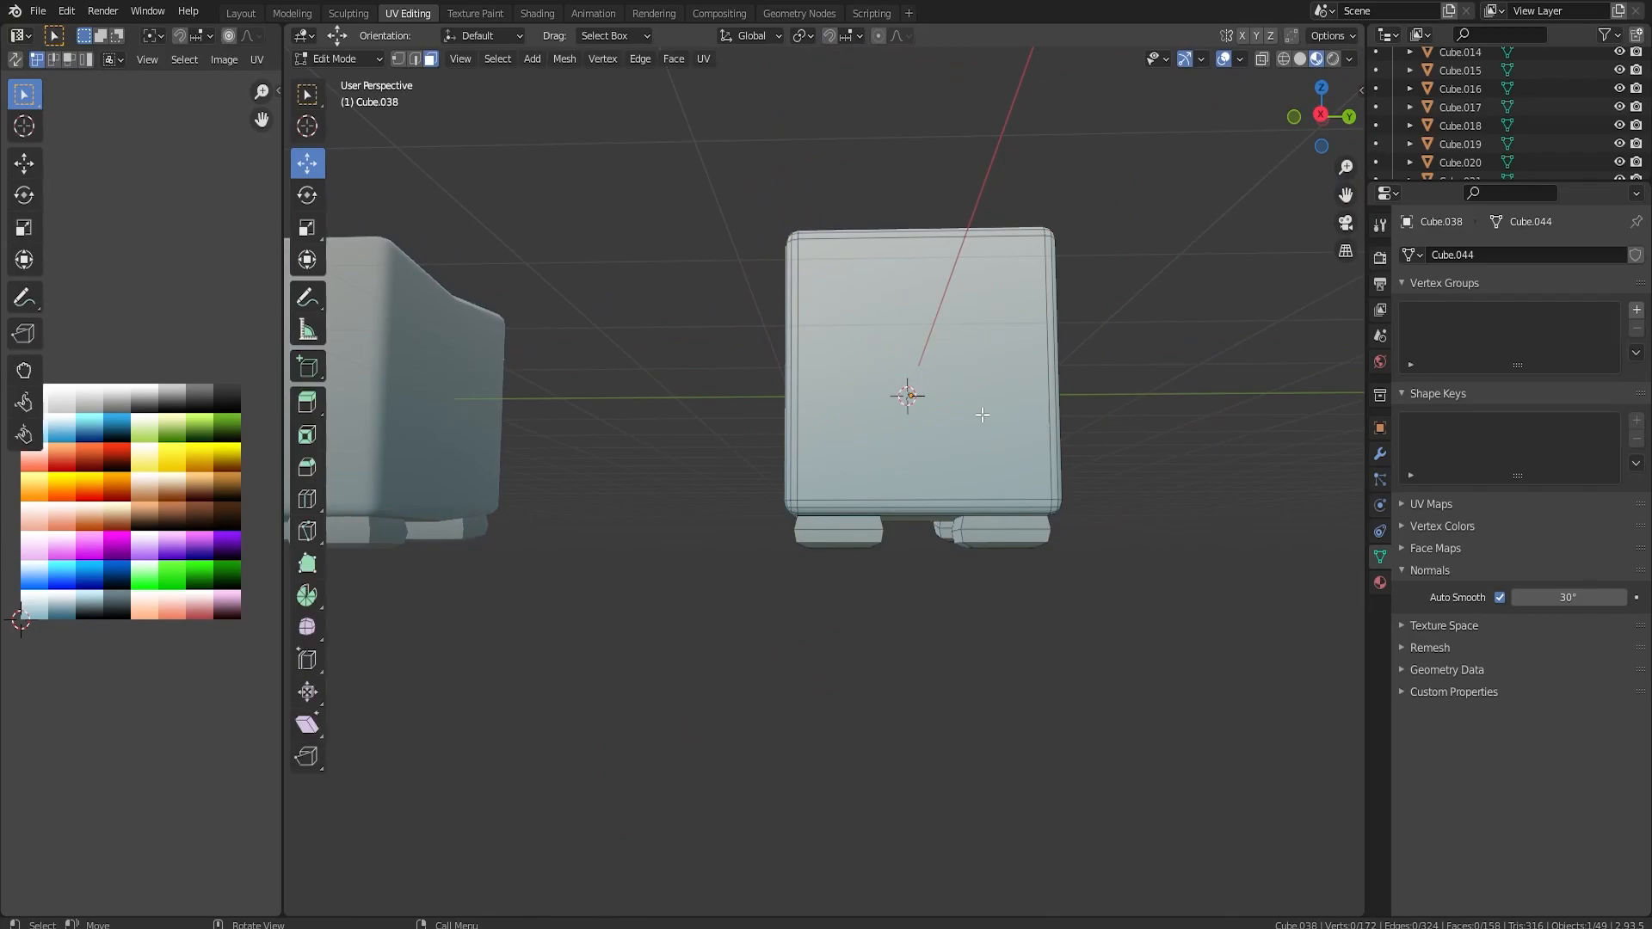
{"action": "left_click", "coordinate": [1028, 370]}
{"action": "key", "text": "l"}
{"action": "middle_click_drag", "start_coordinate": [1026, 370], "coordinate": [1024, 390]}
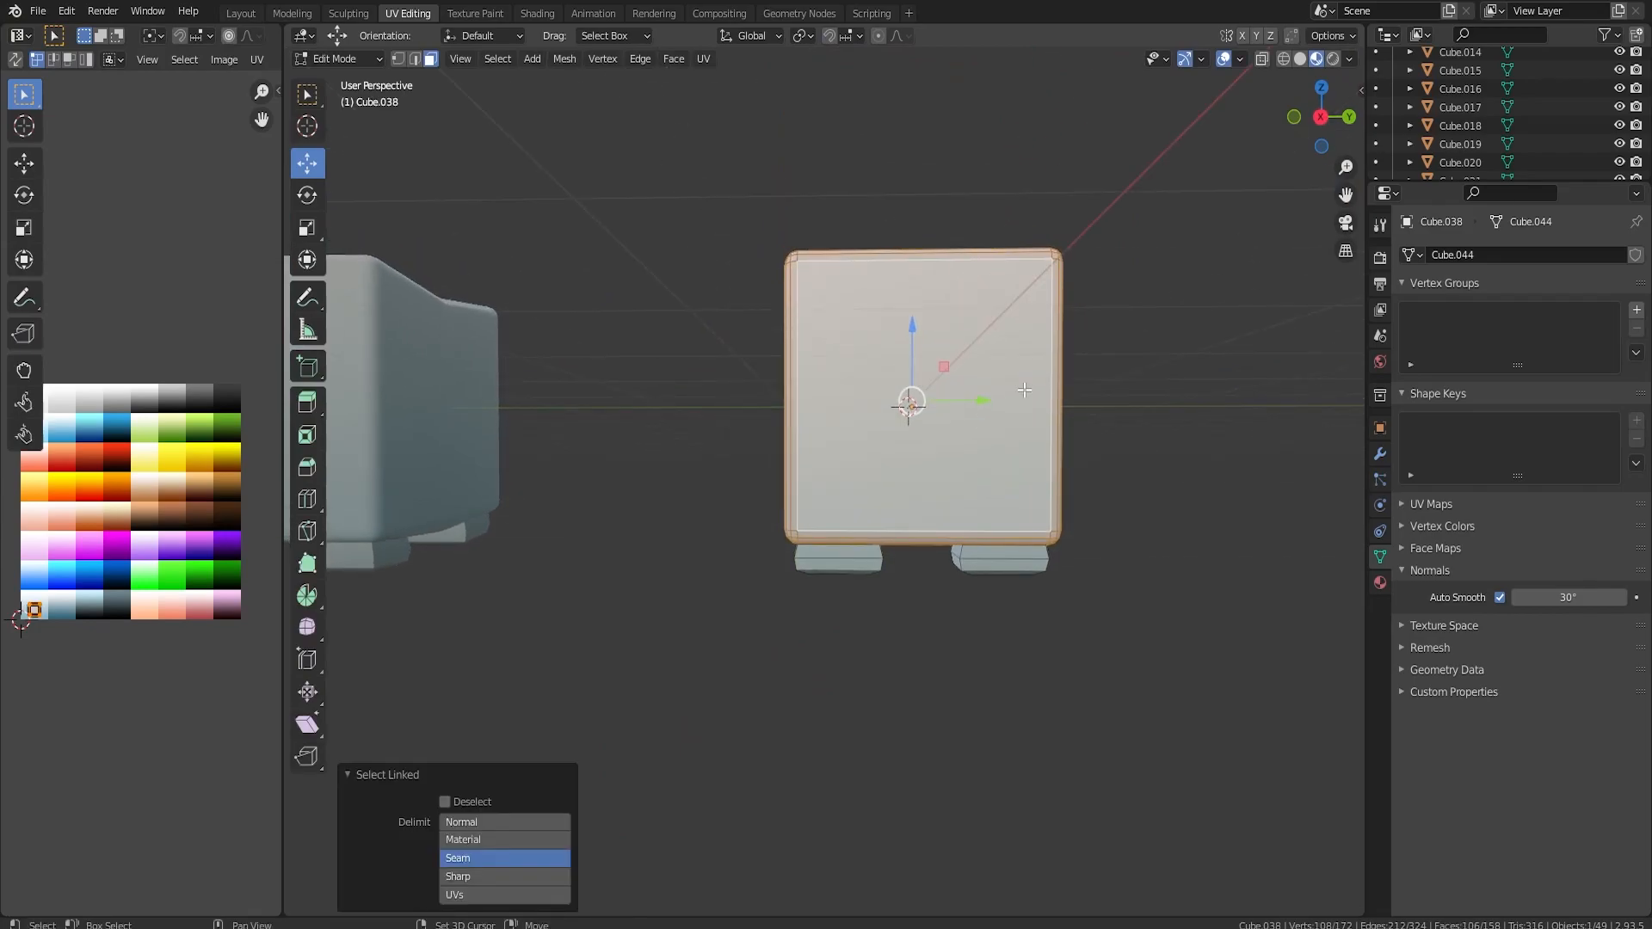
{"action": "key", "text": "shift+d"}
{"action": "right_click", "coordinate": [1025, 390]}
{"action": "key", "text": "s"}
{"action": "left_click", "coordinate": [1166, 426]}
{"action": "key", "text": "KP_3"}
{"action": "key", "text": "g"}
{"action": "key", "text": "y"}
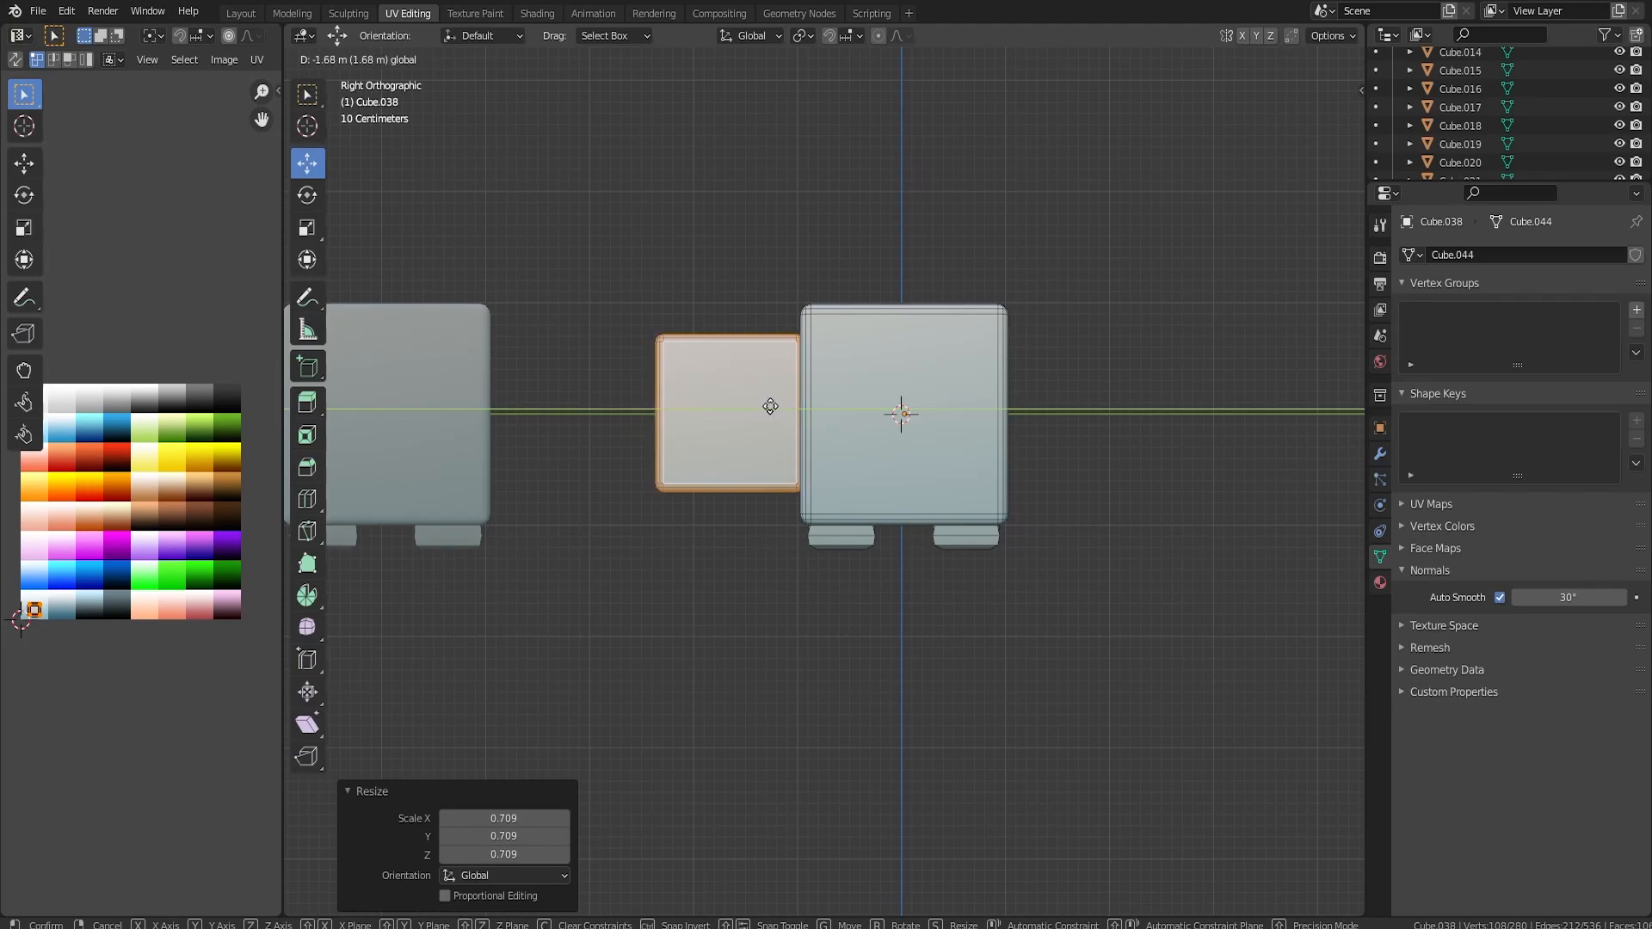
{"action": "left_click", "coordinate": [775, 406]}
{"action": "key", "text": "r"}
{"action": "key", "text": "1"}
{"action": "key", "text": "1"}
{"action": "key", "text": "3"}
{"action": "key", "text": "Return"}
{"action": "left_click_drag", "start_coordinate": [784, 408], "coordinate": [808, 408]}
{"action": "left_click_drag", "start_coordinate": [759, 359], "coordinate": [759, 385]}
{"action": "key", "text": "ctrl+z"}
{"action": "key", "text": "ctrl+z"}
{"action": "key", "text": "ctrl+z"}
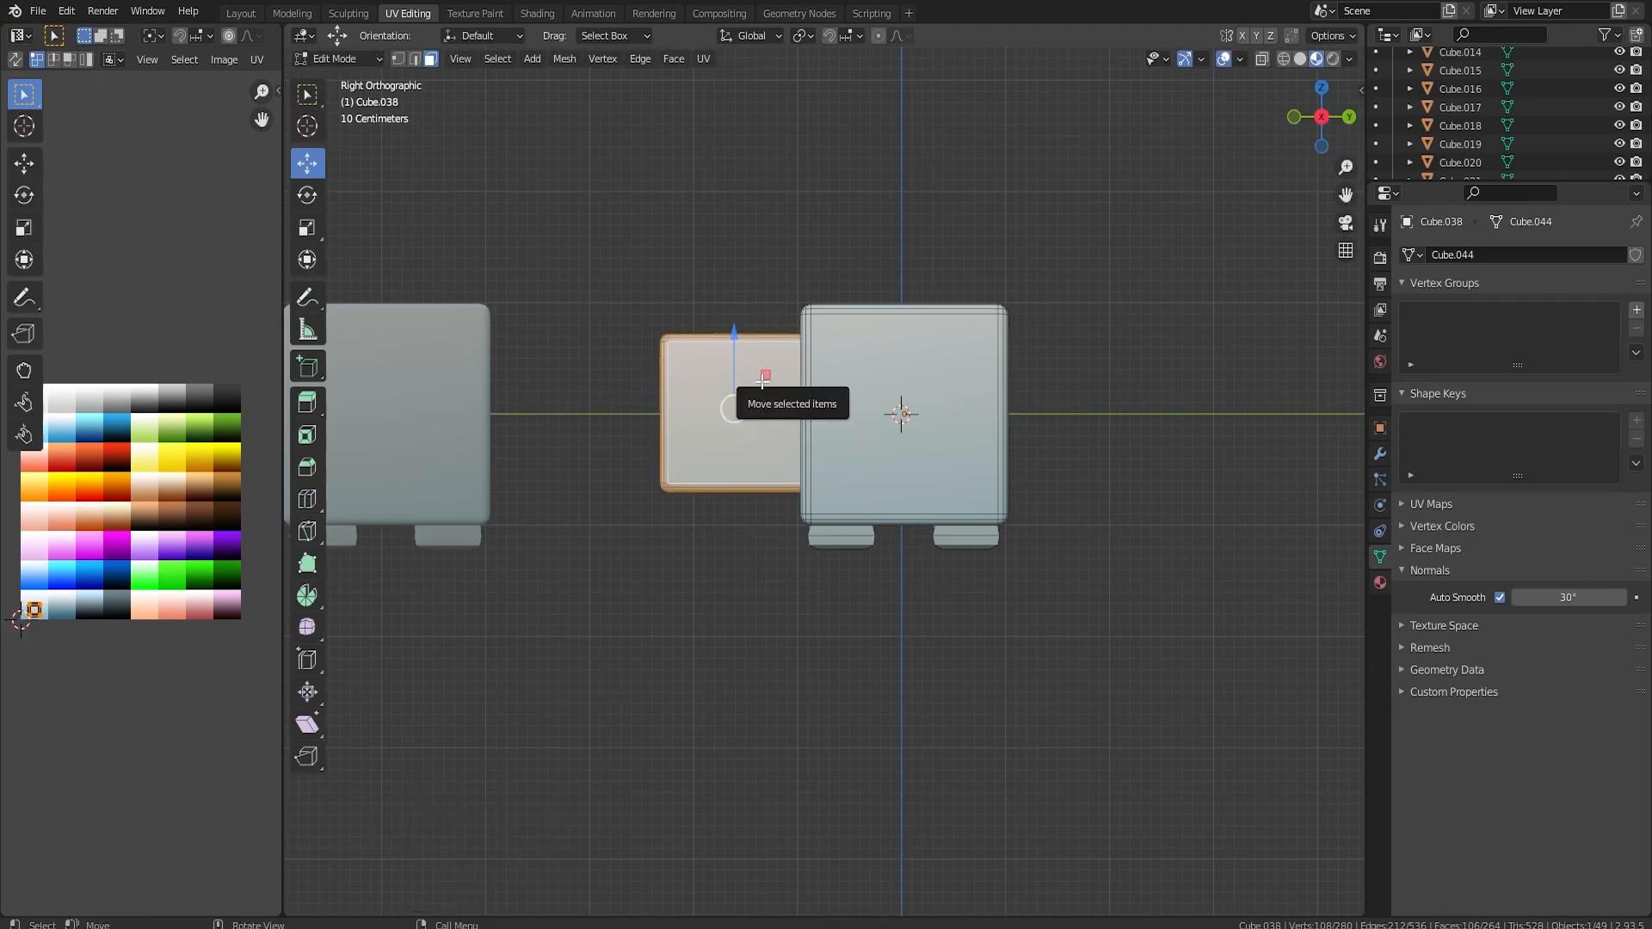
Rotate the small side block by -7° in right view, shift it slightly towards the body and lower it about 0.11 m.
{"action": "type", "text": "r-7"}
{"action": "key", "text": "Return"}
{"action": "left_click_drag", "start_coordinate": [804, 410], "coordinate": [813, 410]}
{"action": "left_click_drag", "start_coordinate": [751, 365], "coordinate": [751, 379]}
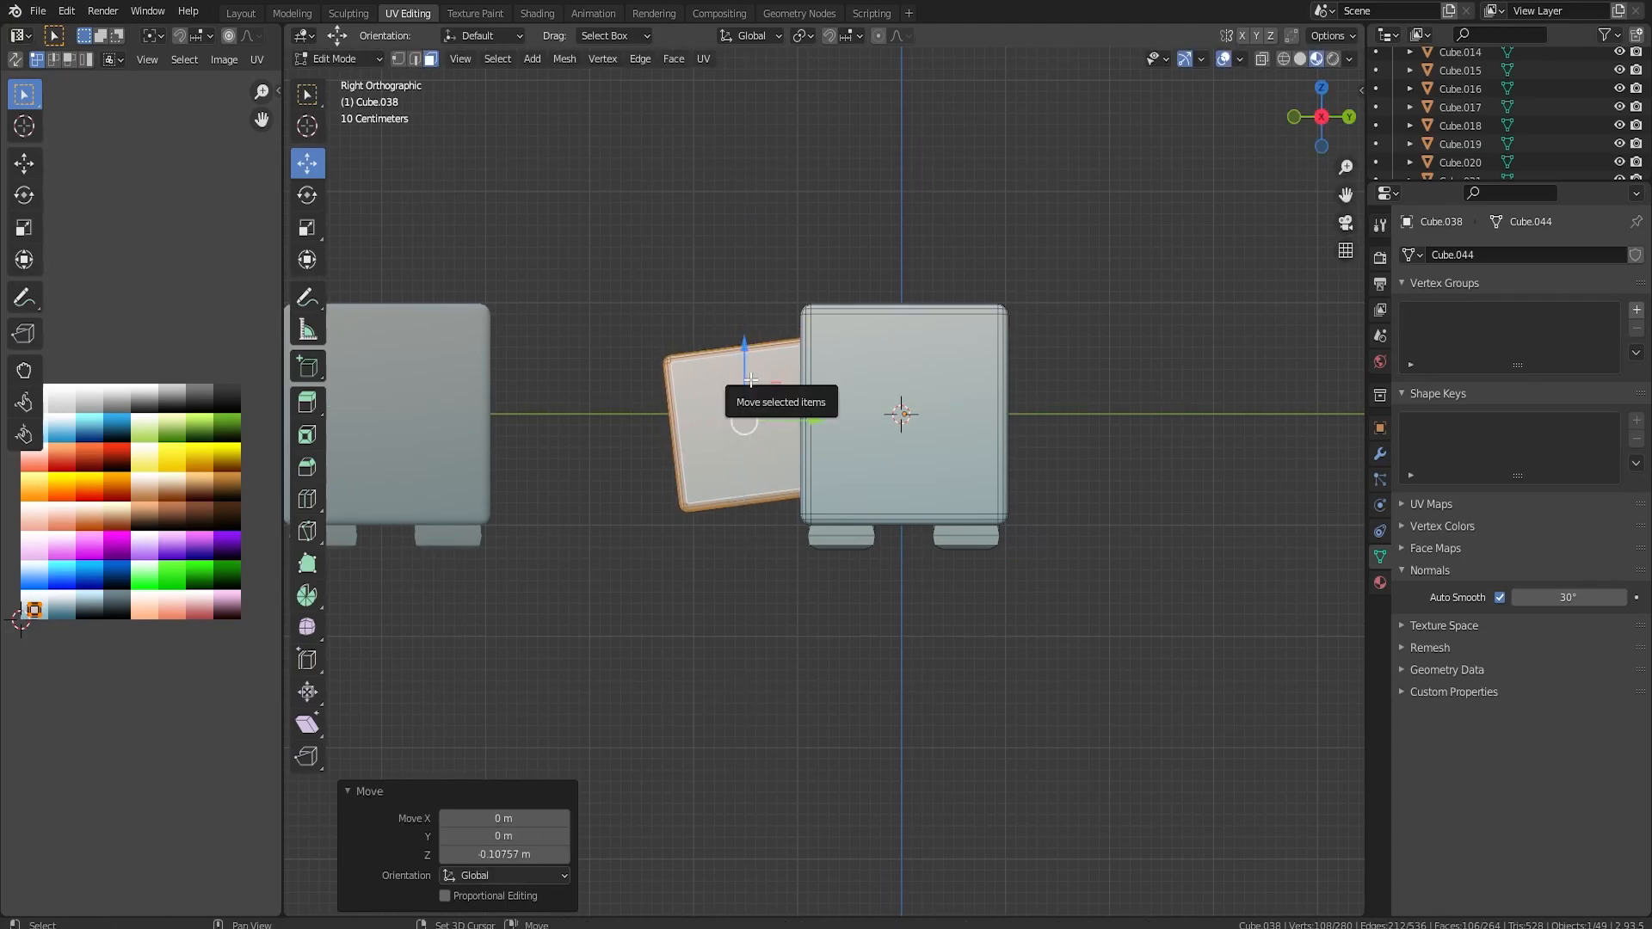
Duplicate the tilted side block in place, rotate the copy 14° and move it about 3.1 m along Y to the body's opposite side.
{"action": "key", "text": "shift+d"}
{"action": "key", "text": "Escape"}
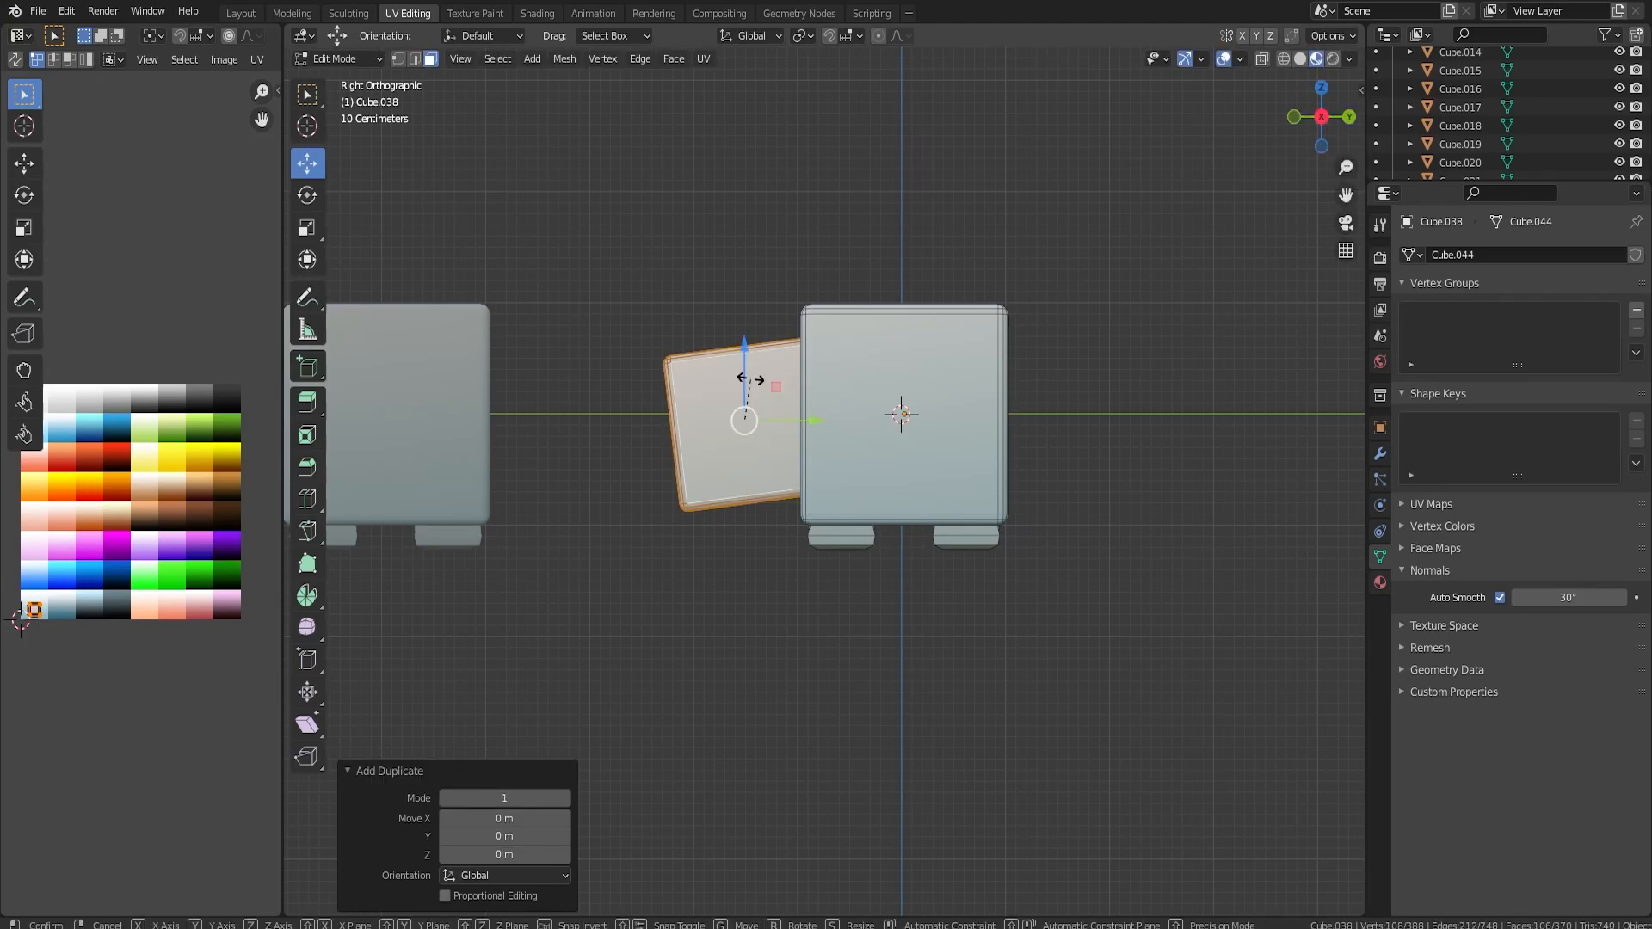
{"action": "type", "text": "r14"}
{"action": "key", "text": "Return"}
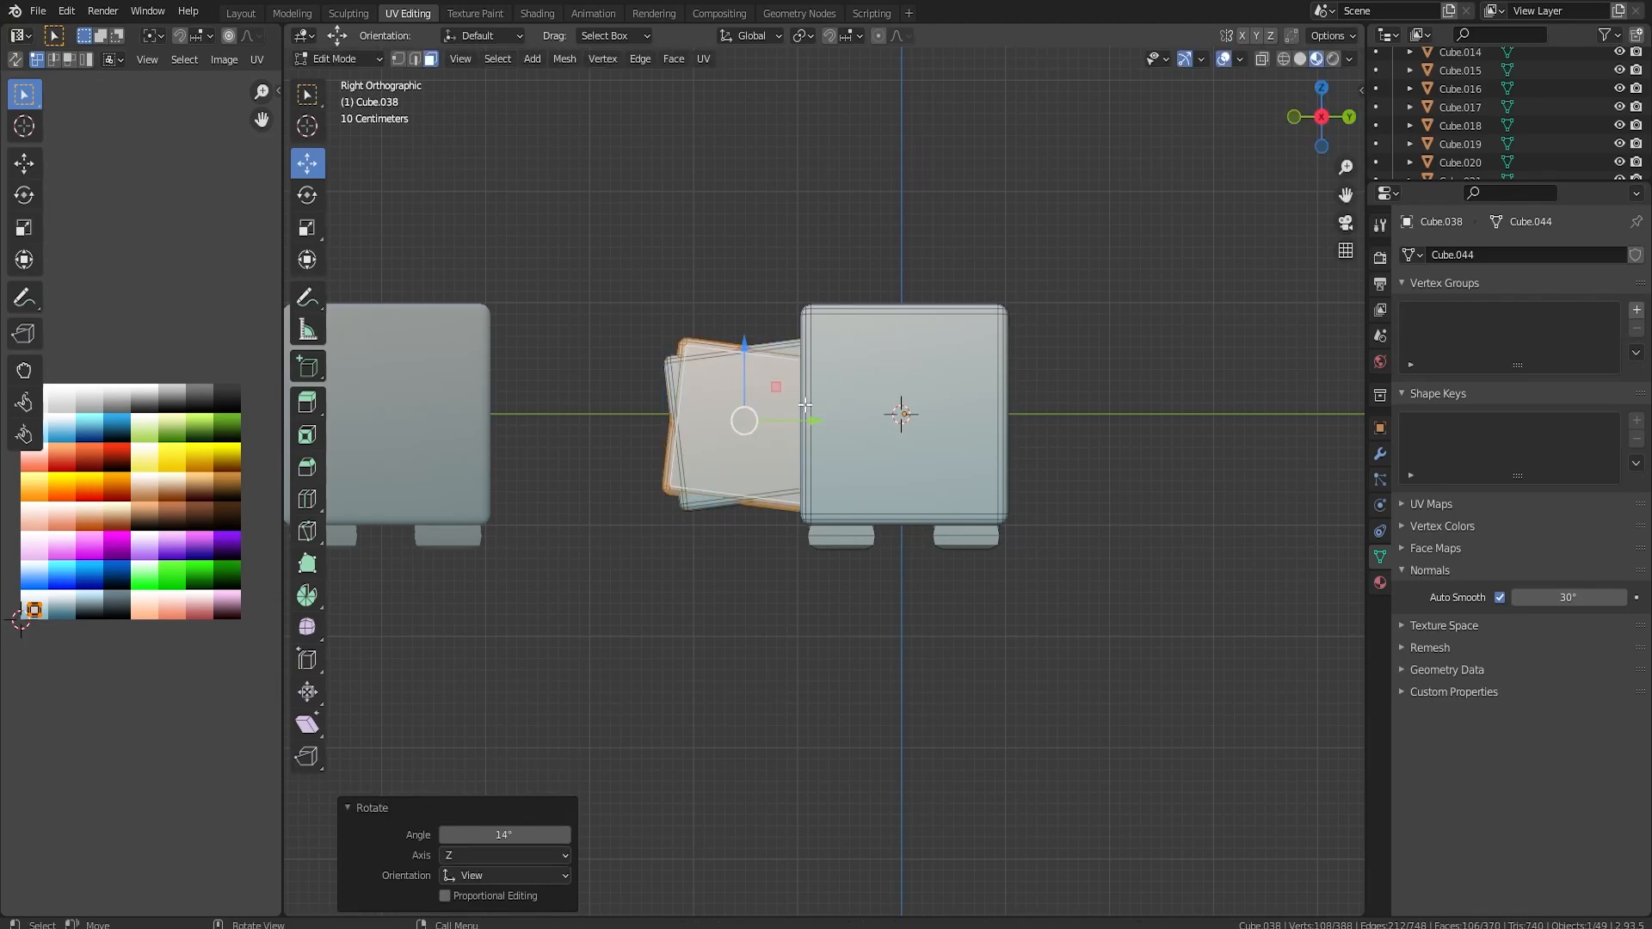
{"action": "key", "text": "g"}
{"action": "key", "text": "y"}
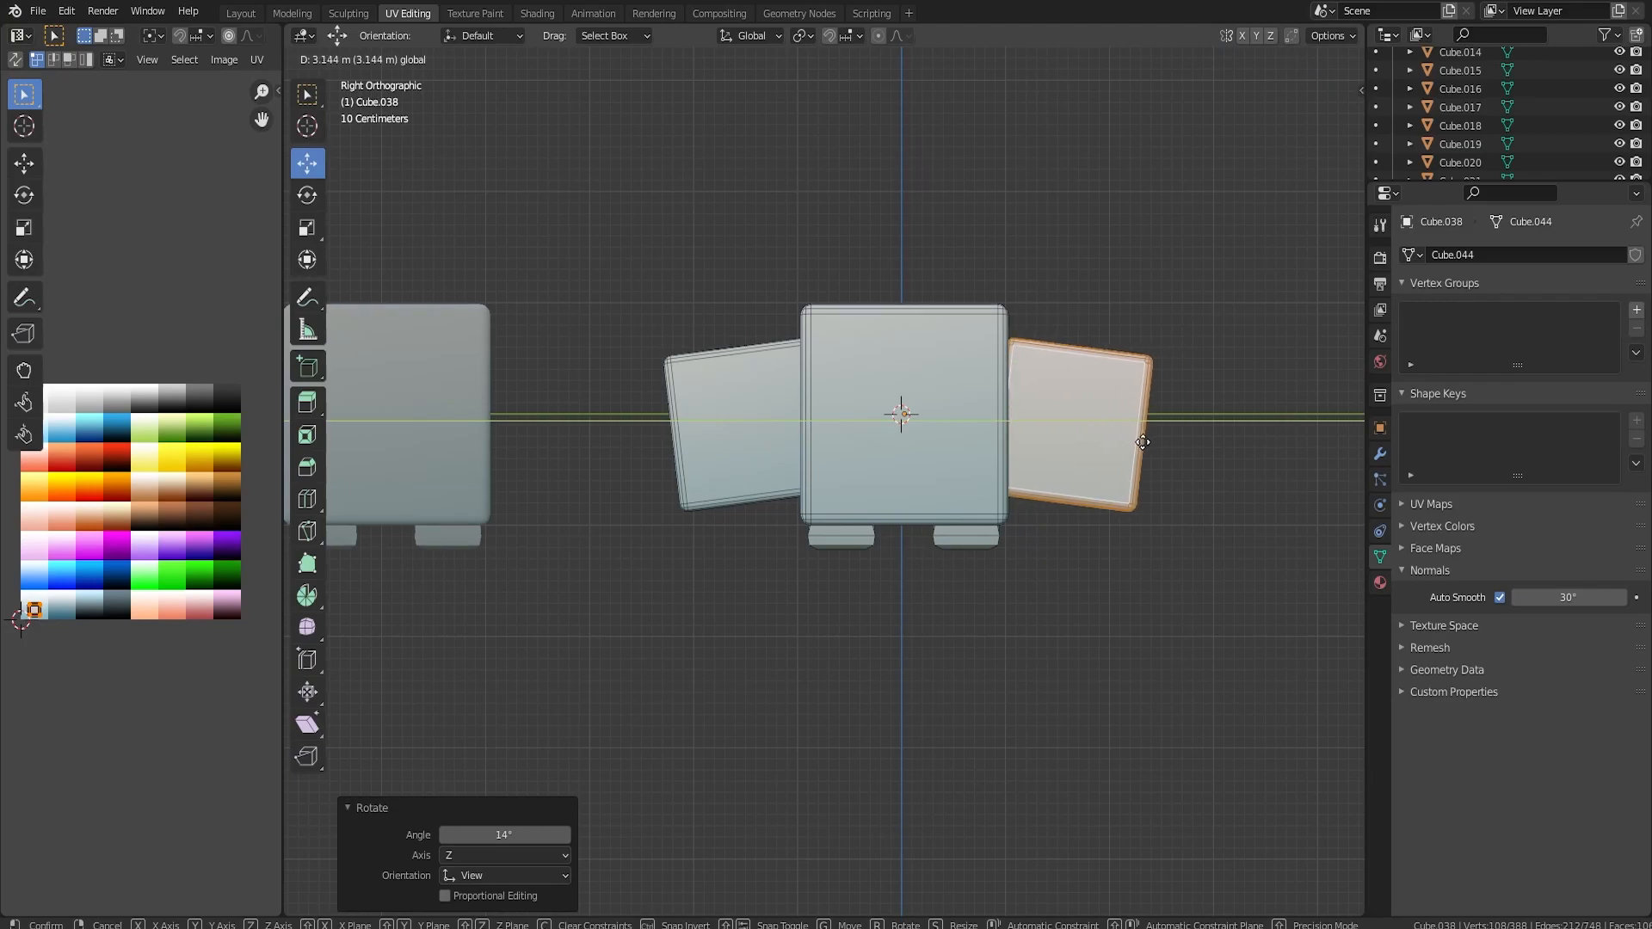
{"action": "left_click", "coordinate": [1138, 442]}
{"action": "middle_click_drag", "start_coordinate": [1138, 443], "coordinate": [928, 389]}
{"action": "scroll", "coordinate": [973, 431], "scroll_direction": "down", "scroll_amount": 4}
Divide the horned brown body's back face into a 3 × 3 grid with two loop cuts in each direction and select its middle face.
{"action": "key", "text": "Tab"}
{"action": "scroll", "coordinate": [963, 425], "scroll_direction": "down", "scroll_amount": 6}
{"action": "key", "text": "Tab"}
{"action": "scroll", "coordinate": [585, 533], "scroll_direction": "up", "scroll_amount": 5}
{"action": "middle_click_drag", "start_coordinate": [583, 531], "coordinate": [877, 457], "text": "shift"}
{"action": "scroll", "coordinate": [809, 457], "scroll_direction": "down", "scroll_amount": 4}
{"action": "middle_click_drag", "start_coordinate": [736, 457], "coordinate": [766, 443]}
{"action": "scroll", "coordinate": [714, 452], "scroll_direction": "up", "scroll_amount": 5}
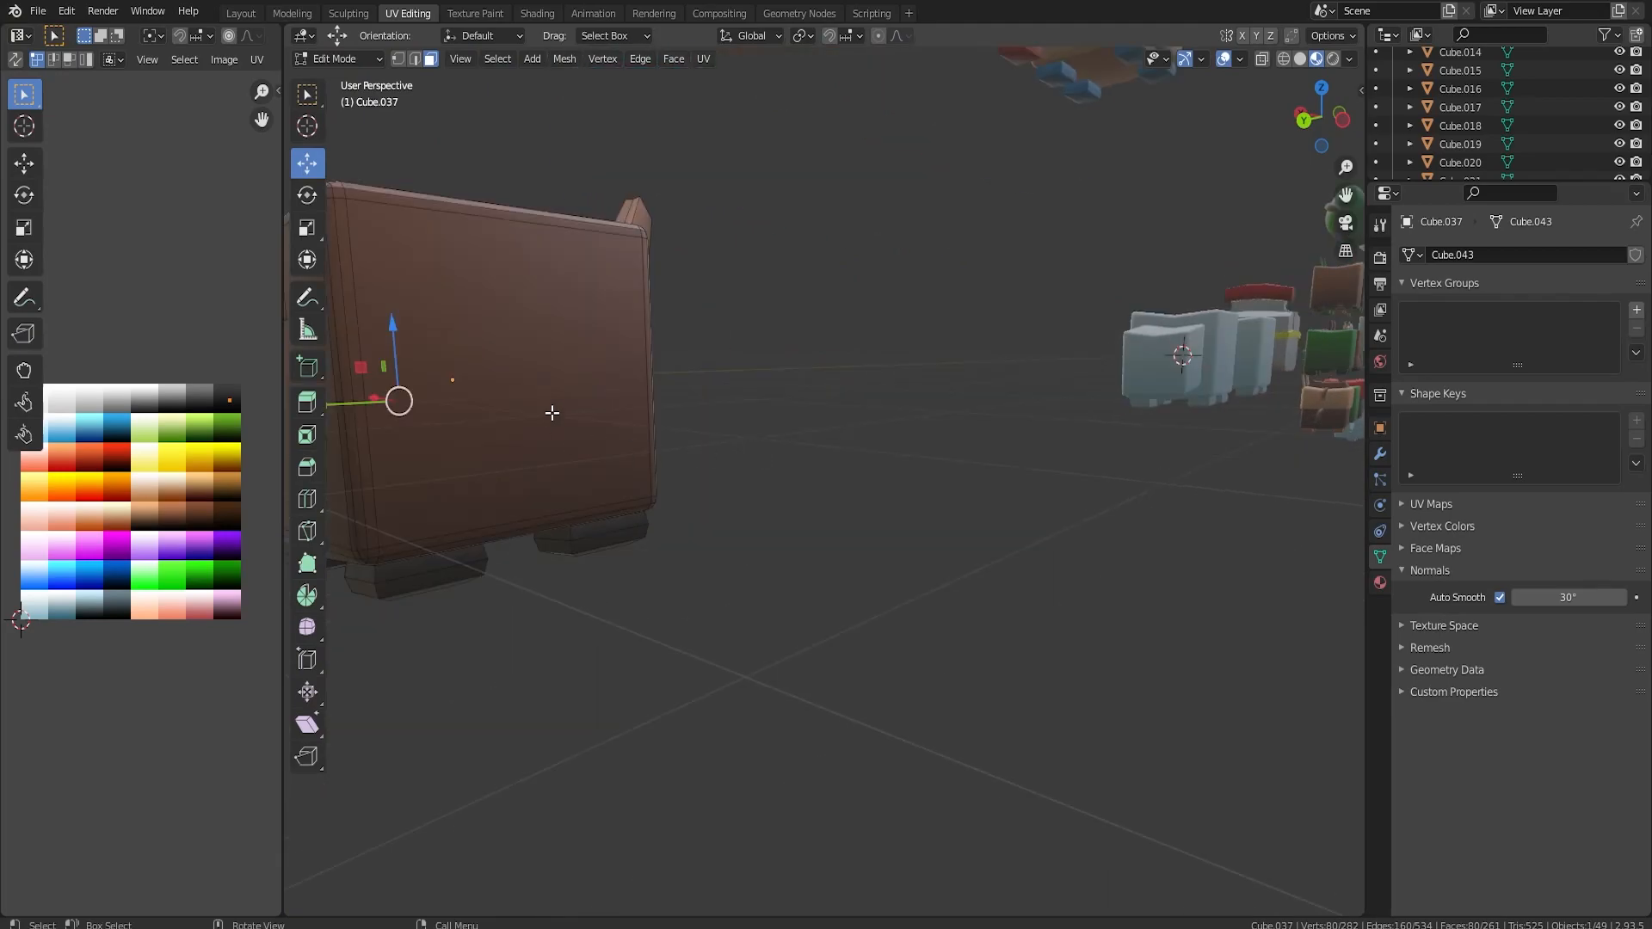
{"action": "key", "text": "ctrl+r"}
{"action": "scroll", "coordinate": [549, 380], "scroll_direction": "up", "scroll_amount": 1}
{"action": "double_click", "coordinate": [549, 380]}
{"action": "key", "text": "ctrl+r"}
{"action": "scroll", "coordinate": [499, 337], "scroll_direction": "up", "scroll_amount": 1}
{"action": "double_click", "coordinate": [499, 337]}
{"action": "left_click", "coordinate": [504, 361]}
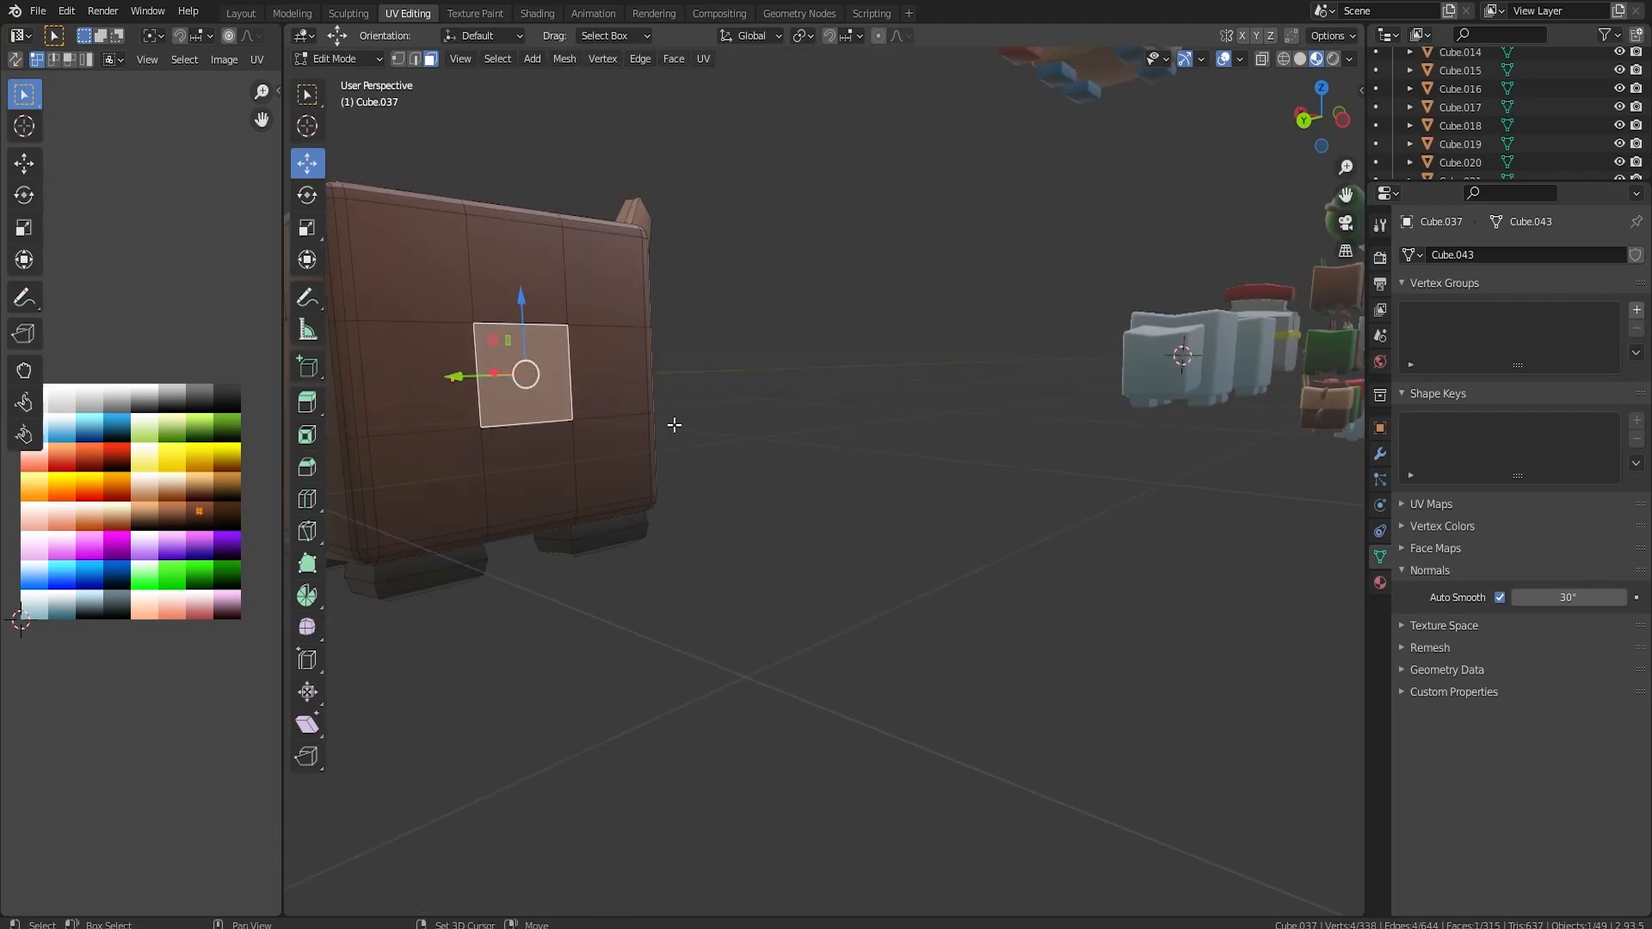
Duplicate the middle back face in place and extrude the copy 0.44107 m outward as a tail base.
{"action": "key", "text": "shift+d"}
{"action": "right_click", "coordinate": [673, 424]}
{"action": "key", "text": "e"}
{"action": "left_click", "coordinate": [881, 569]}
In back view, raise the tail's end and extend the tail with two further extrusions, shifting the last end about 0.26 m along X.
{"action": "key", "text": "ctrl+KP_1"}
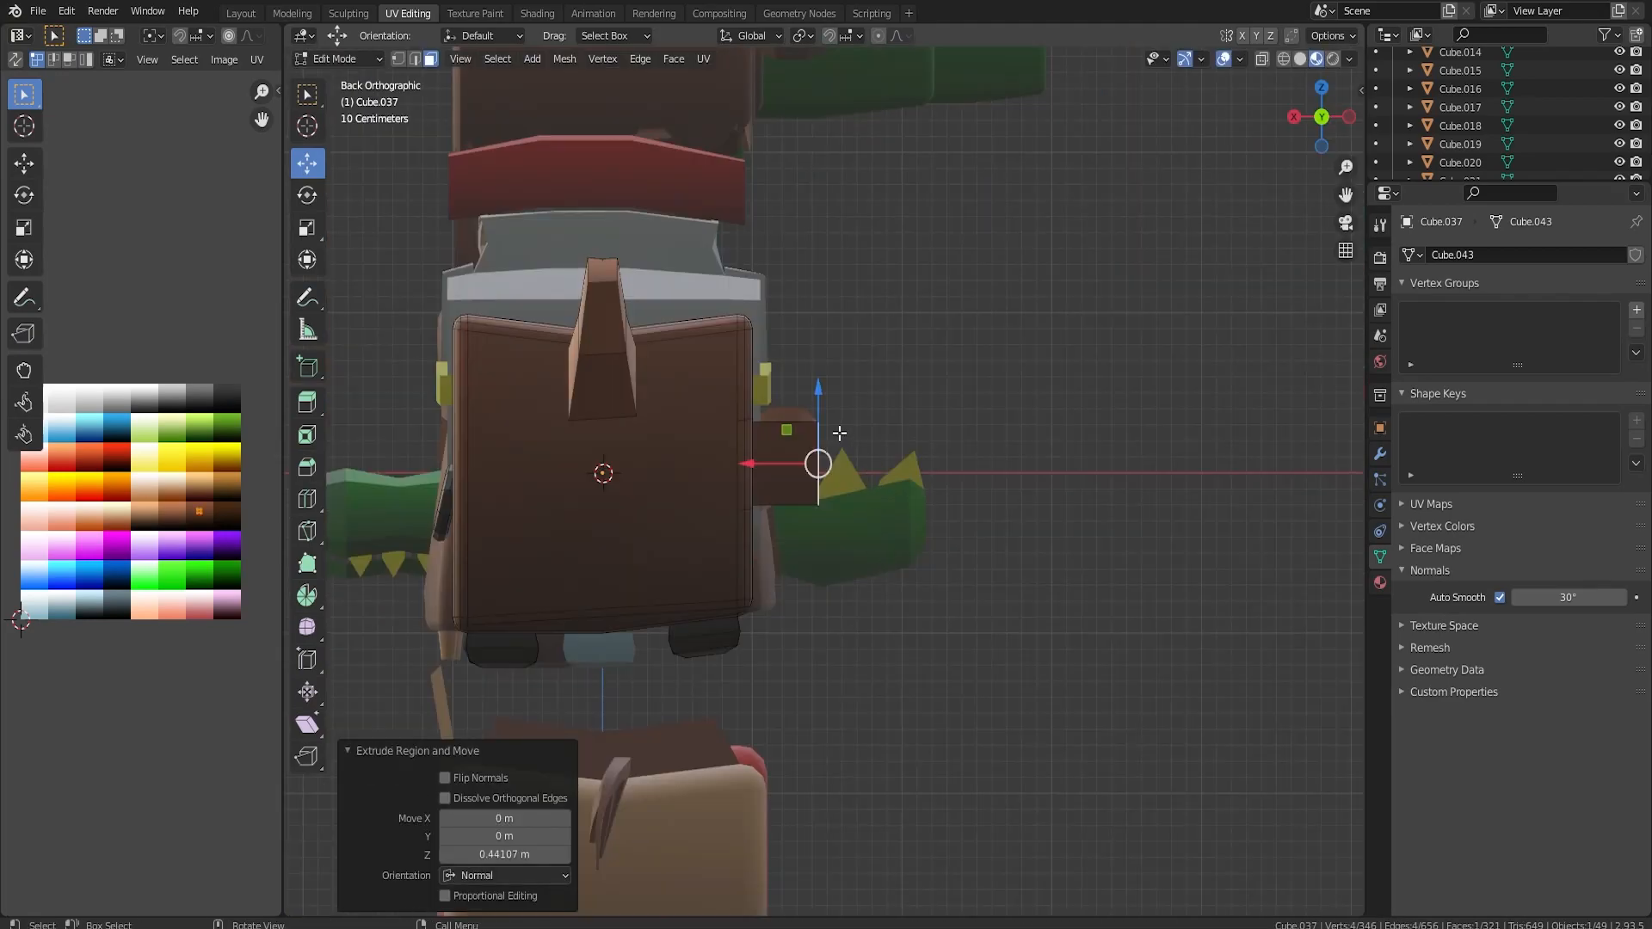
{"action": "left_click_drag", "start_coordinate": [818, 400], "coordinate": [819, 381]}
{"action": "mouse_move", "coordinate": [845, 333]}
{"action": "left_mouse_down"}
{"action": "mouse_move", "coordinate": [803, 332]}
{"action": "mouse_move", "coordinate": [841, 333]}
{"action": "left_mouse_up"}
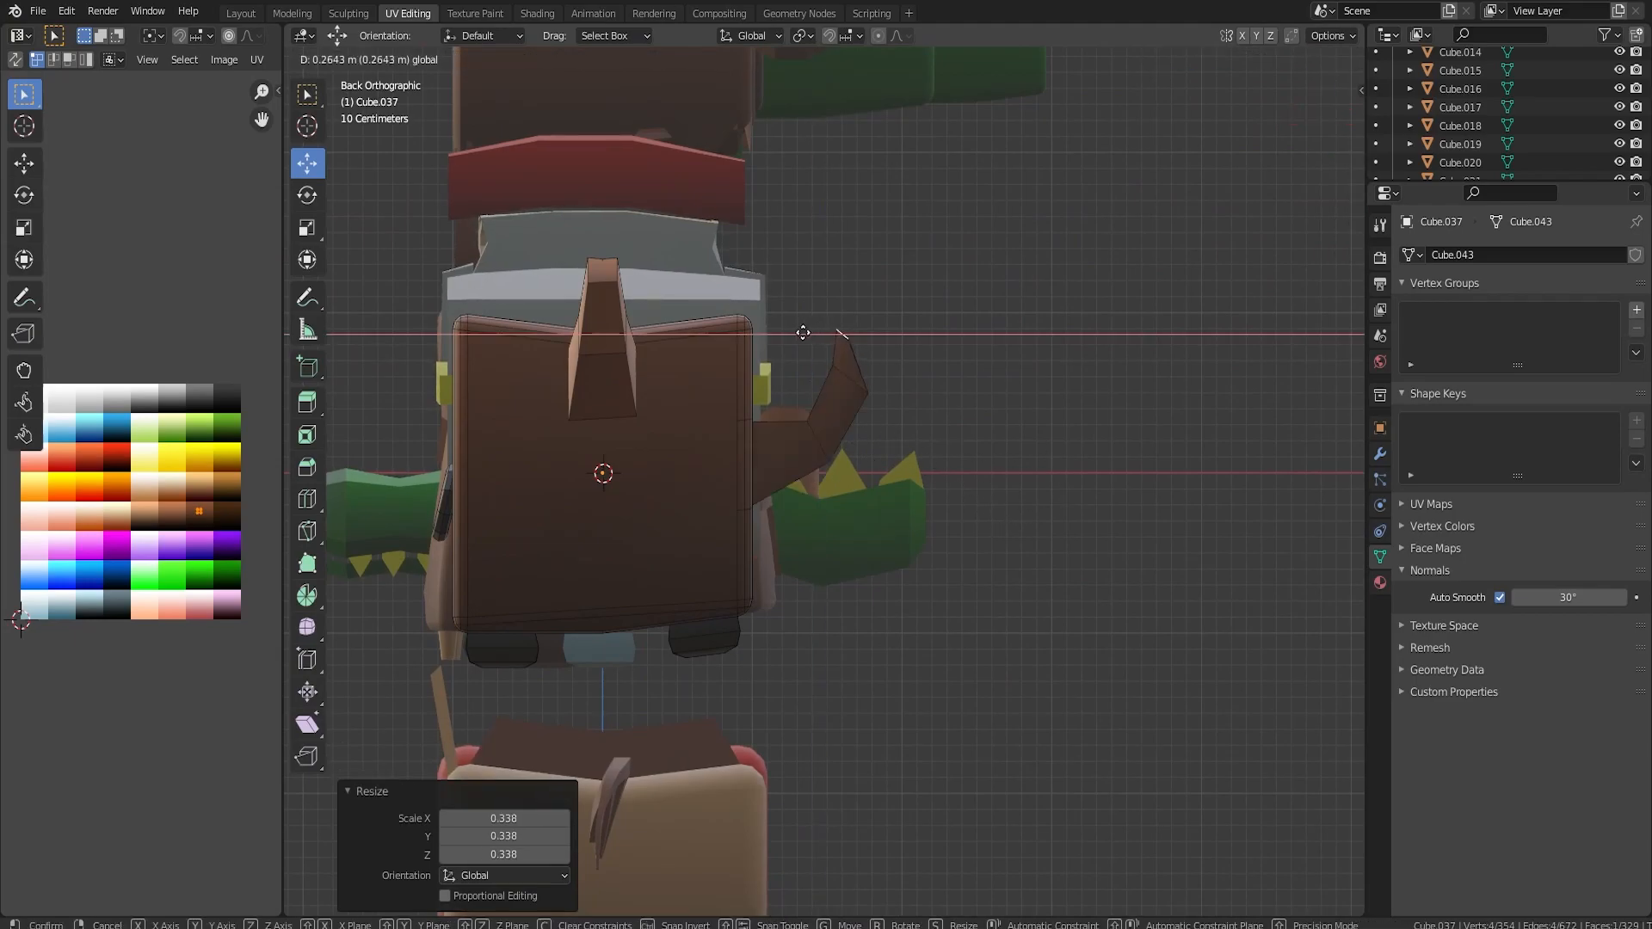
{"action": "middle_click_drag", "start_coordinate": [841, 333], "coordinate": [922, 464]}
{"action": "scroll", "coordinate": [766, 447], "scroll_direction": "down", "scroll_amount": 6}
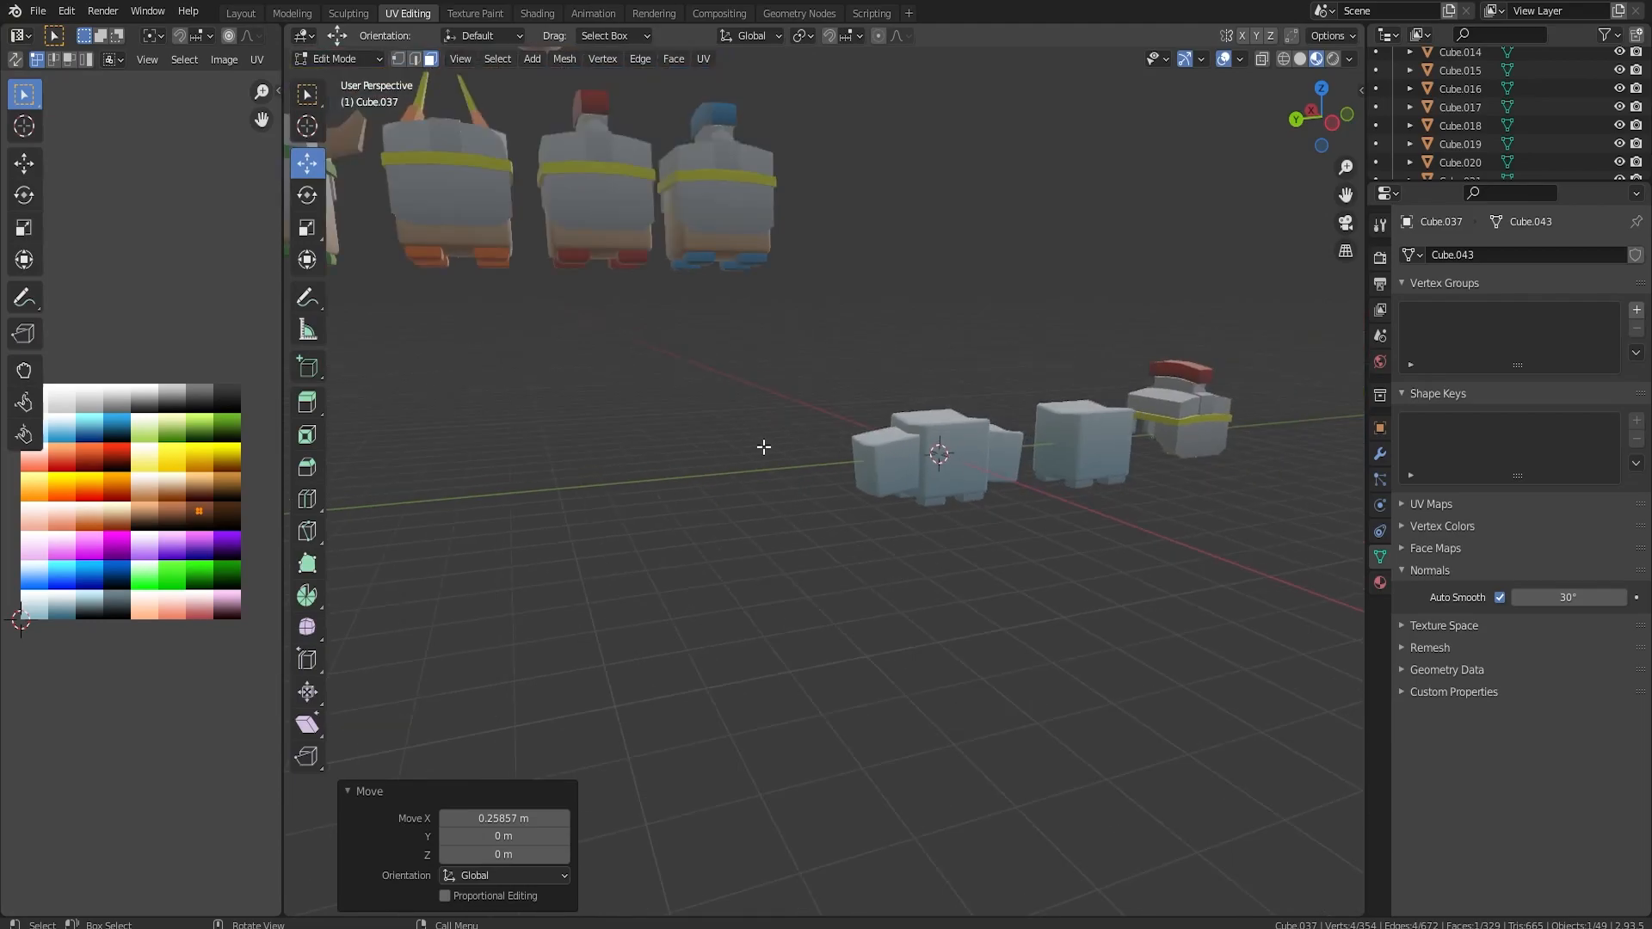
Extend the selection to the brown body's whole tail and recolour it near-black through the colour grid.
{"action": "middle_click_drag", "start_coordinate": [653, 439], "coordinate": [912, 468]}
{"action": "scroll", "coordinate": [909, 462], "scroll_direction": "up", "scroll_amount": 6}
{"action": "key", "text": "ctrl+KP_Add"}
{"action": "key", "text": "ctrl+KP_Add"}
{"action": "key", "text": "ctrl+KP_Add"}
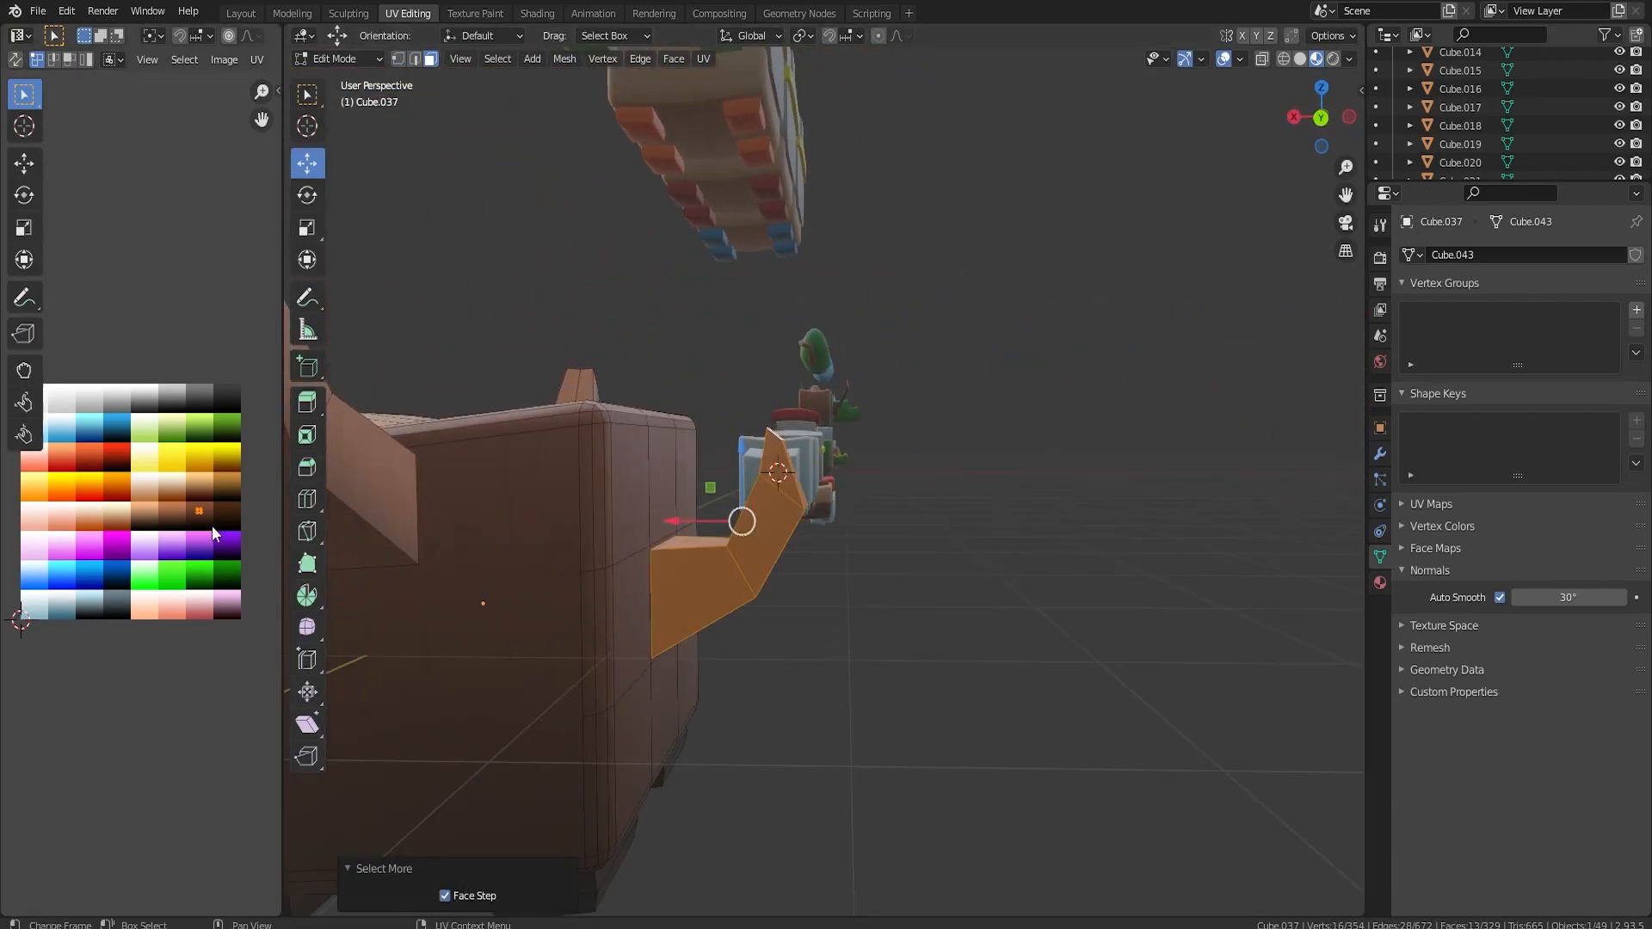
{"action": "key", "text": "Tab"}
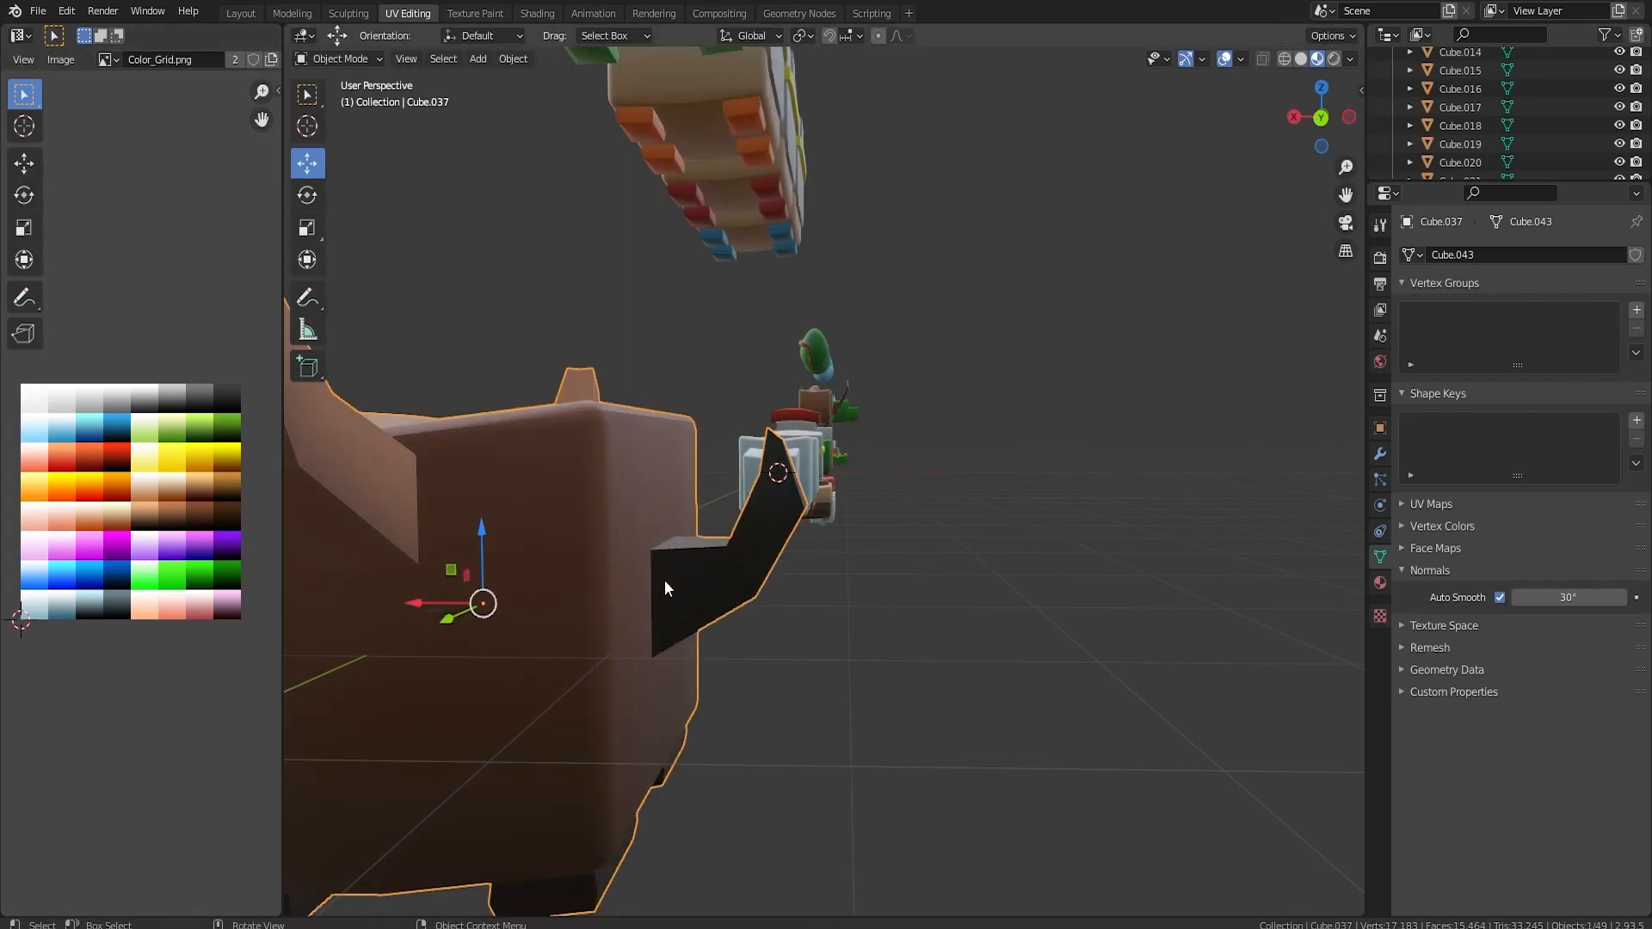
Select the four feet of the pale body with side blocks and recolour them purple through the colour grid.
{"action": "middle_click_drag", "start_coordinate": [659, 581], "coordinate": [774, 597]}
{"action": "scroll", "coordinate": [826, 555], "scroll_direction": "down", "scroll_amount": 5}
{"action": "scroll", "coordinate": [844, 541], "scroll_direction": "up", "scroll_amount": 5}
{"action": "middle_click_drag", "start_coordinate": [847, 532], "coordinate": [886, 529]}
{"action": "middle_click_drag", "start_coordinate": [757, 525], "coordinate": [886, 474]}
{"action": "scroll", "coordinate": [890, 535], "scroll_direction": "up", "scroll_amount": 4}
{"action": "left_click", "coordinate": [844, 539]}
{"action": "key", "text": "Tab"}
{"action": "middle_click_drag", "start_coordinate": [876, 584], "coordinate": [865, 538]}
{"action": "left_click", "coordinate": [854, 638]}
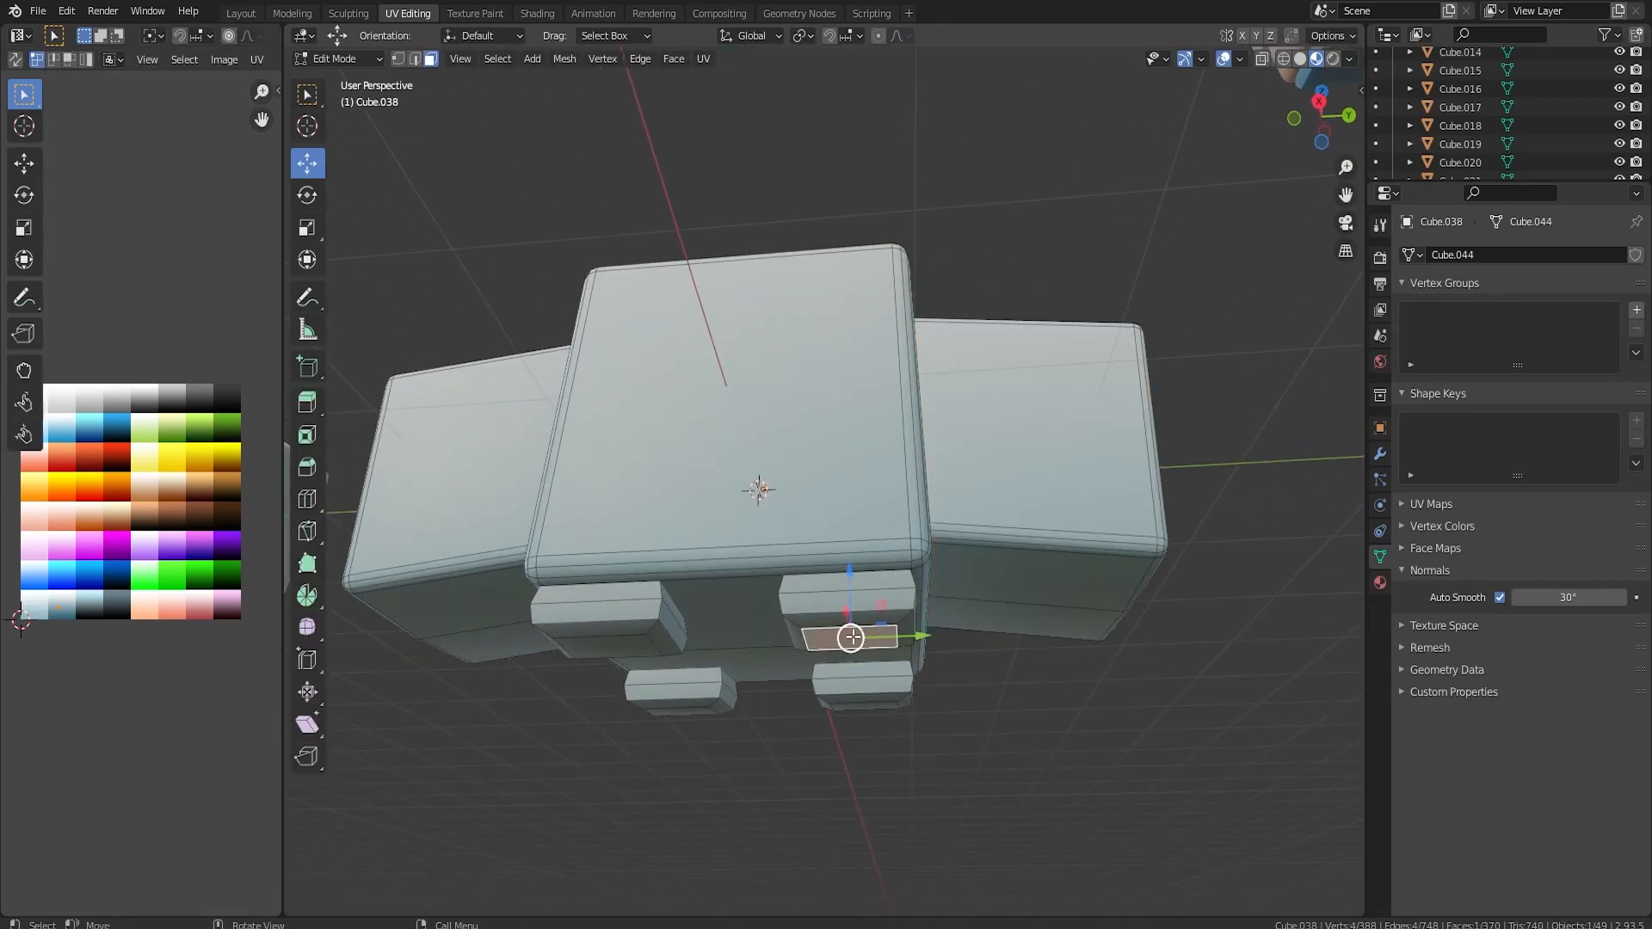
{"action": "key", "text": "l"}
{"action": "key", "text": "l"}
{"action": "key", "text": "l"}
{"action": "key", "text": "l"}
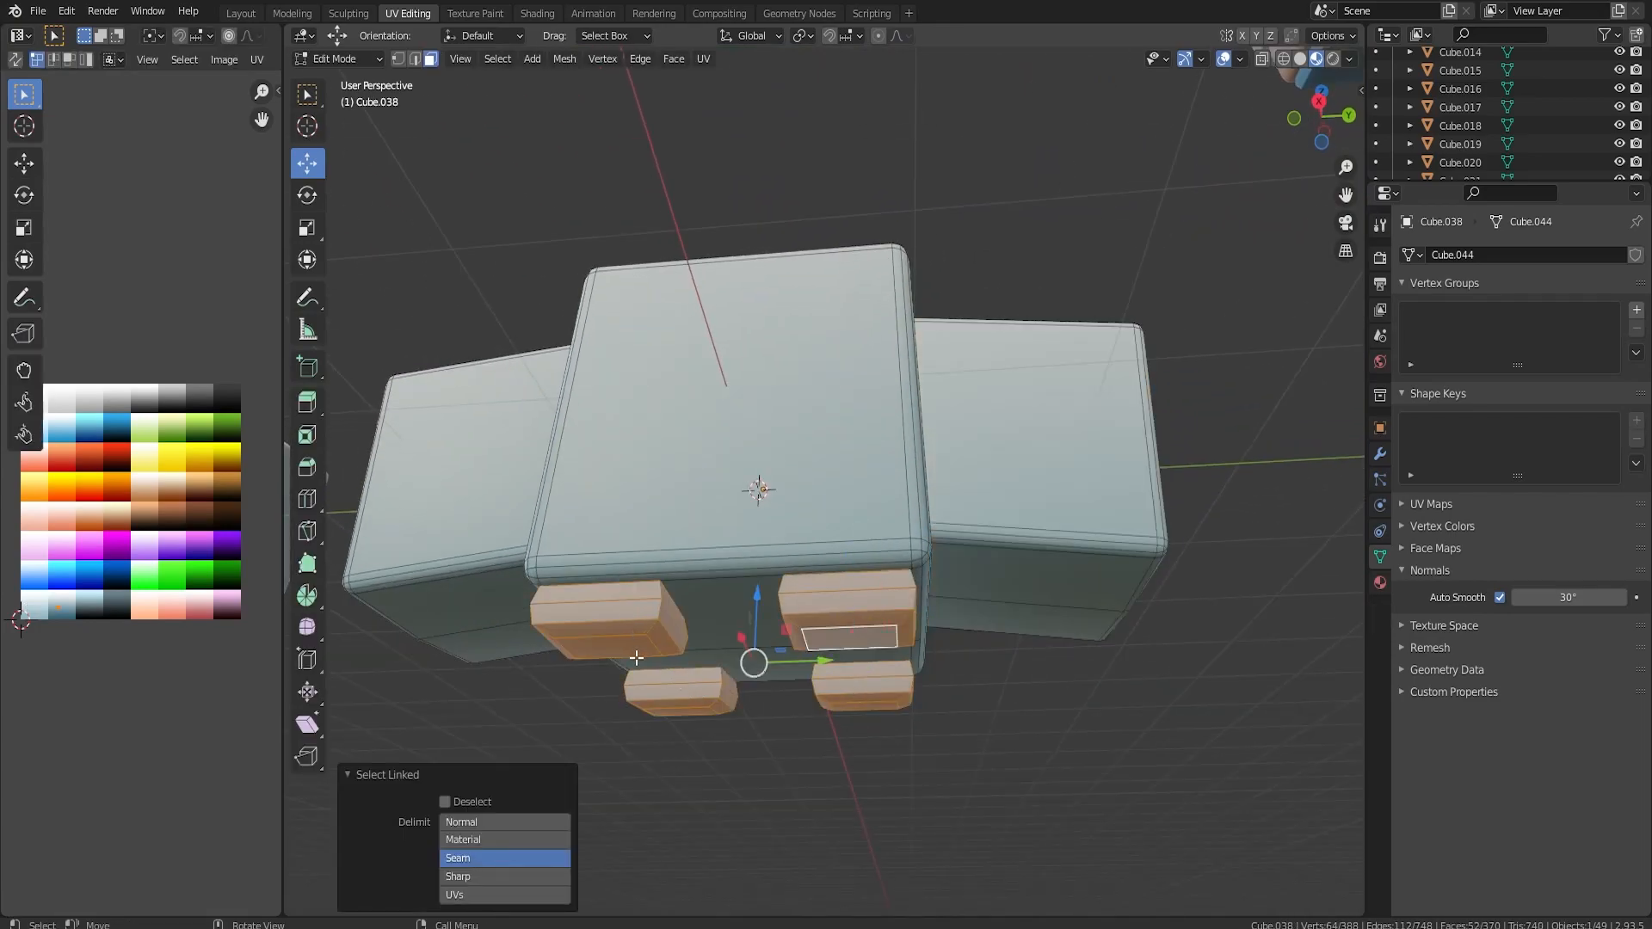
{"action": "key", "text": "g"}
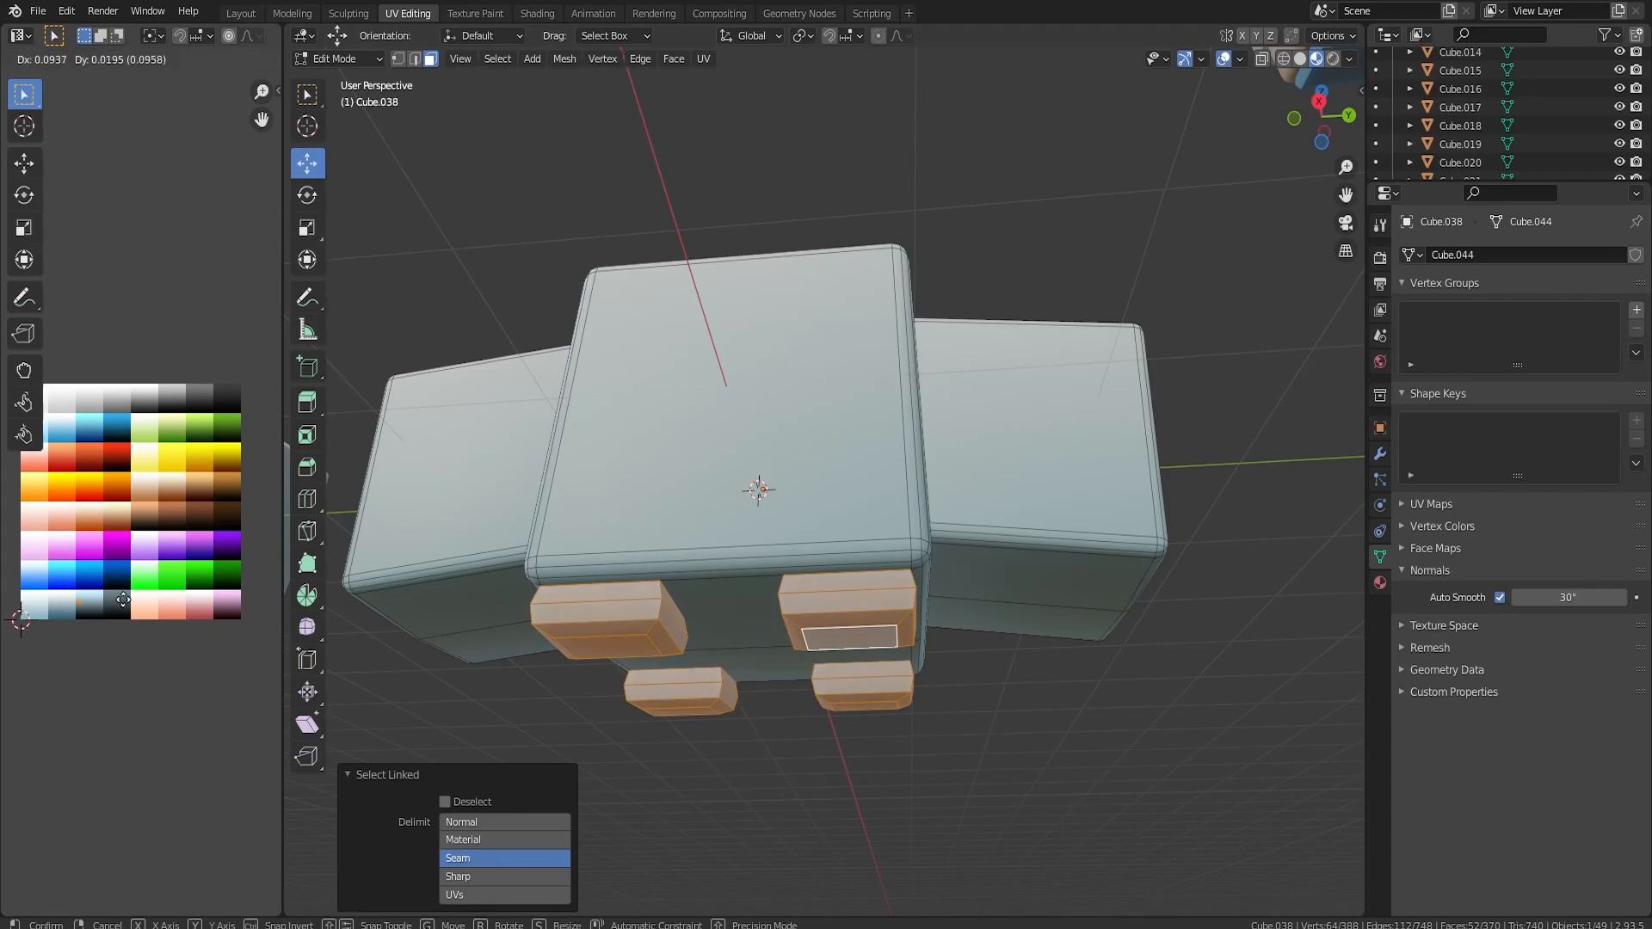
{"action": "left_click", "coordinate": [256, 546]}
{"action": "key", "text": "Tab"}
Select the central body and both side blocks and recolour them green through the colour grid.
{"action": "middle_click_drag", "start_coordinate": [958, 541], "coordinate": [961, 555]}
{"action": "key", "text": "Tab"}
{"action": "left_click", "coordinate": [998, 487]}
{"action": "key", "text": "l"}
{"action": "key", "text": "l"}
{"action": "key", "text": "l"}
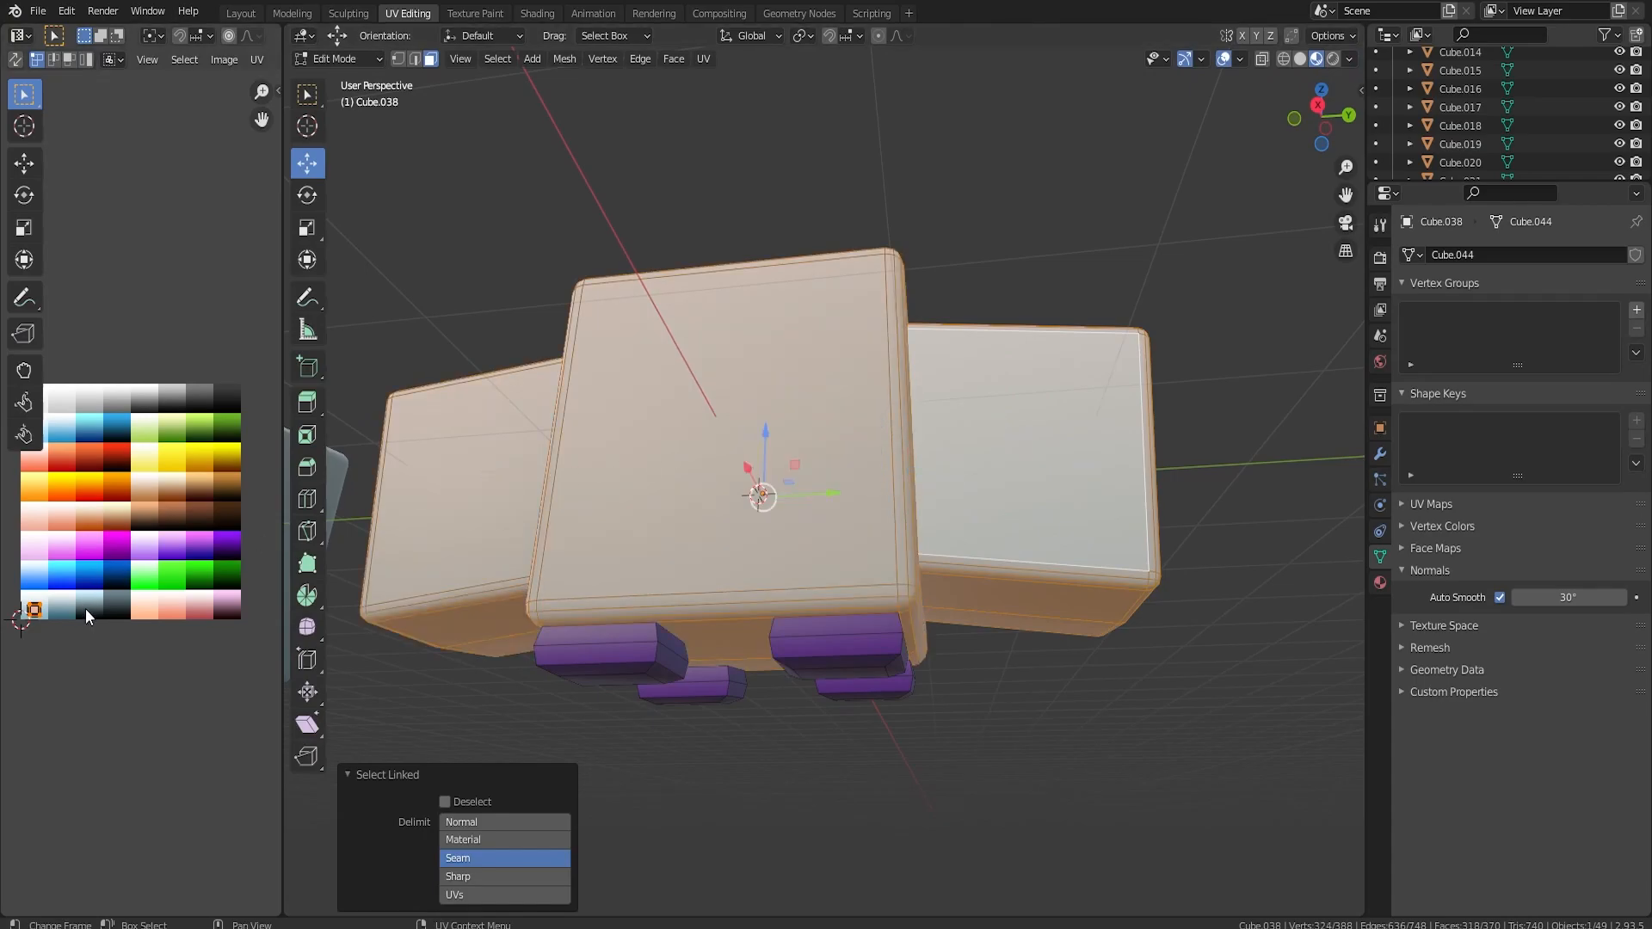
{"action": "key", "text": "g"}
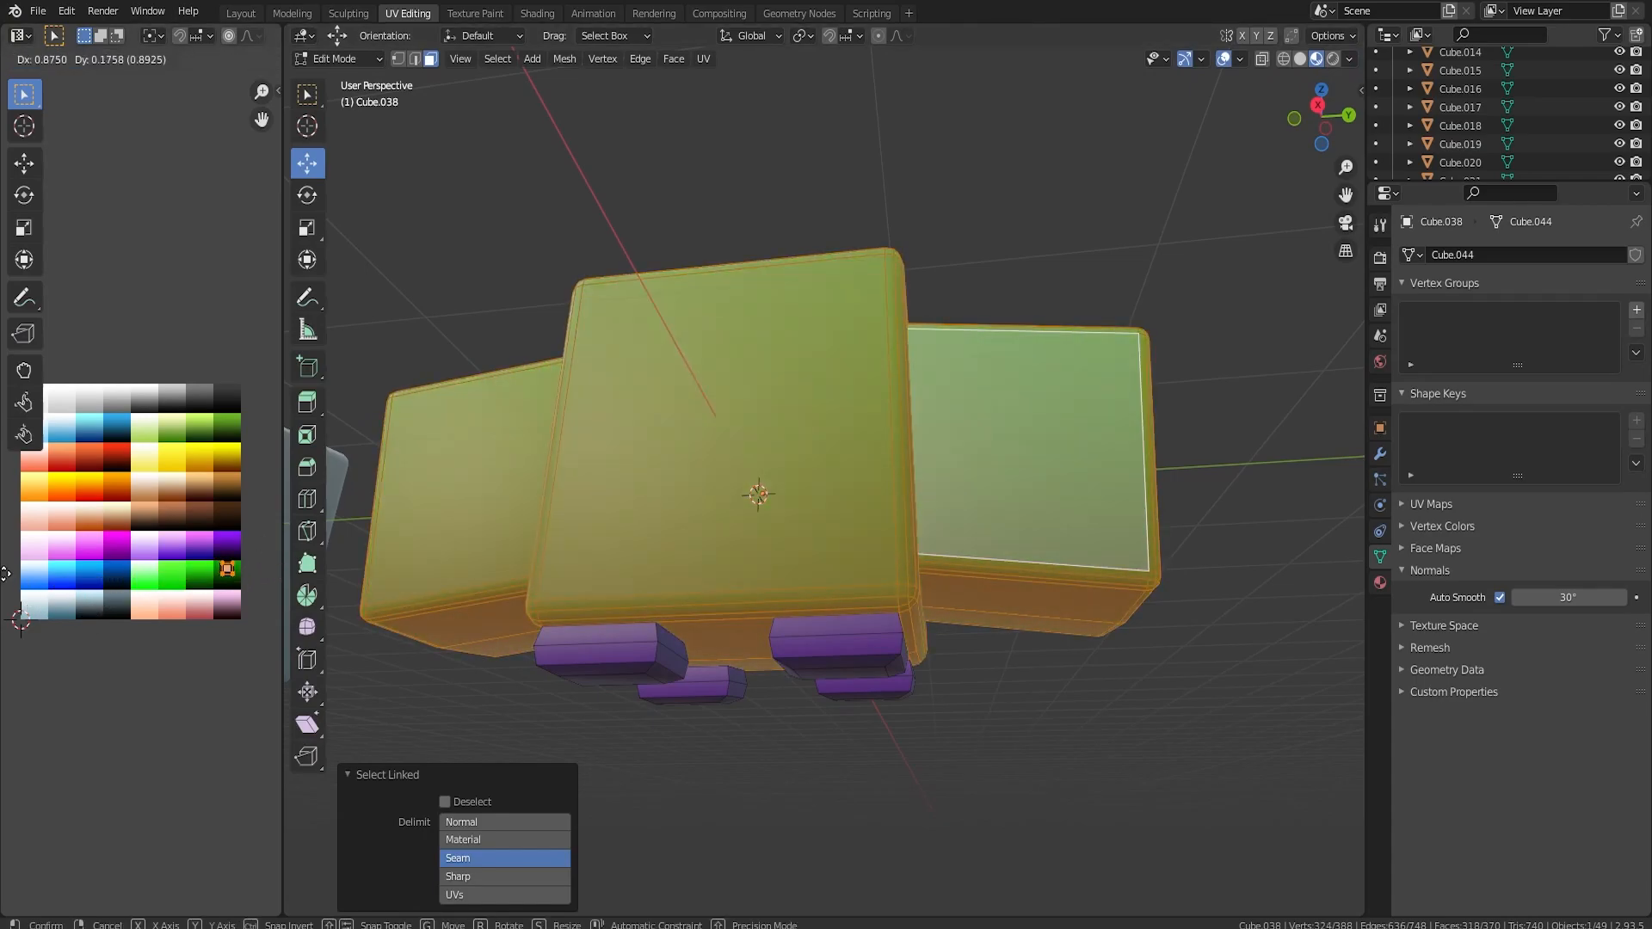
{"action": "left_click", "coordinate": [69, 578]}
{"action": "key", "text": "Tab"}
{"action": "middle_click_drag", "start_coordinate": [778, 528], "coordinate": [808, 481]}
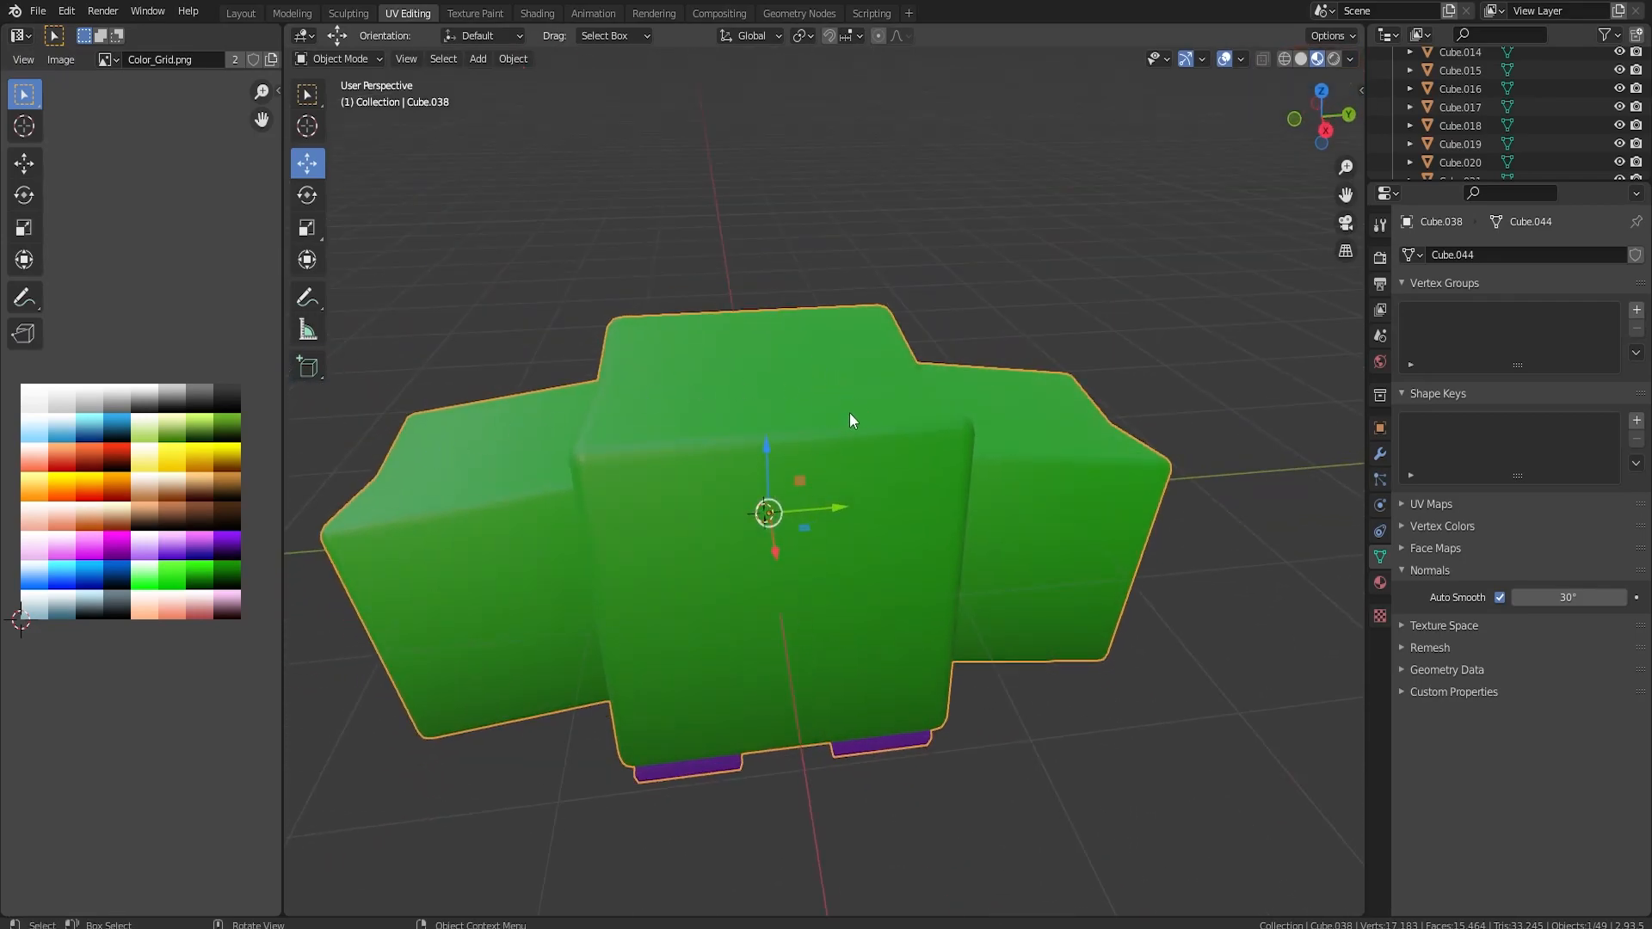
{"action": "middle_click_drag", "start_coordinate": [807, 403], "coordinate": [818, 568]}
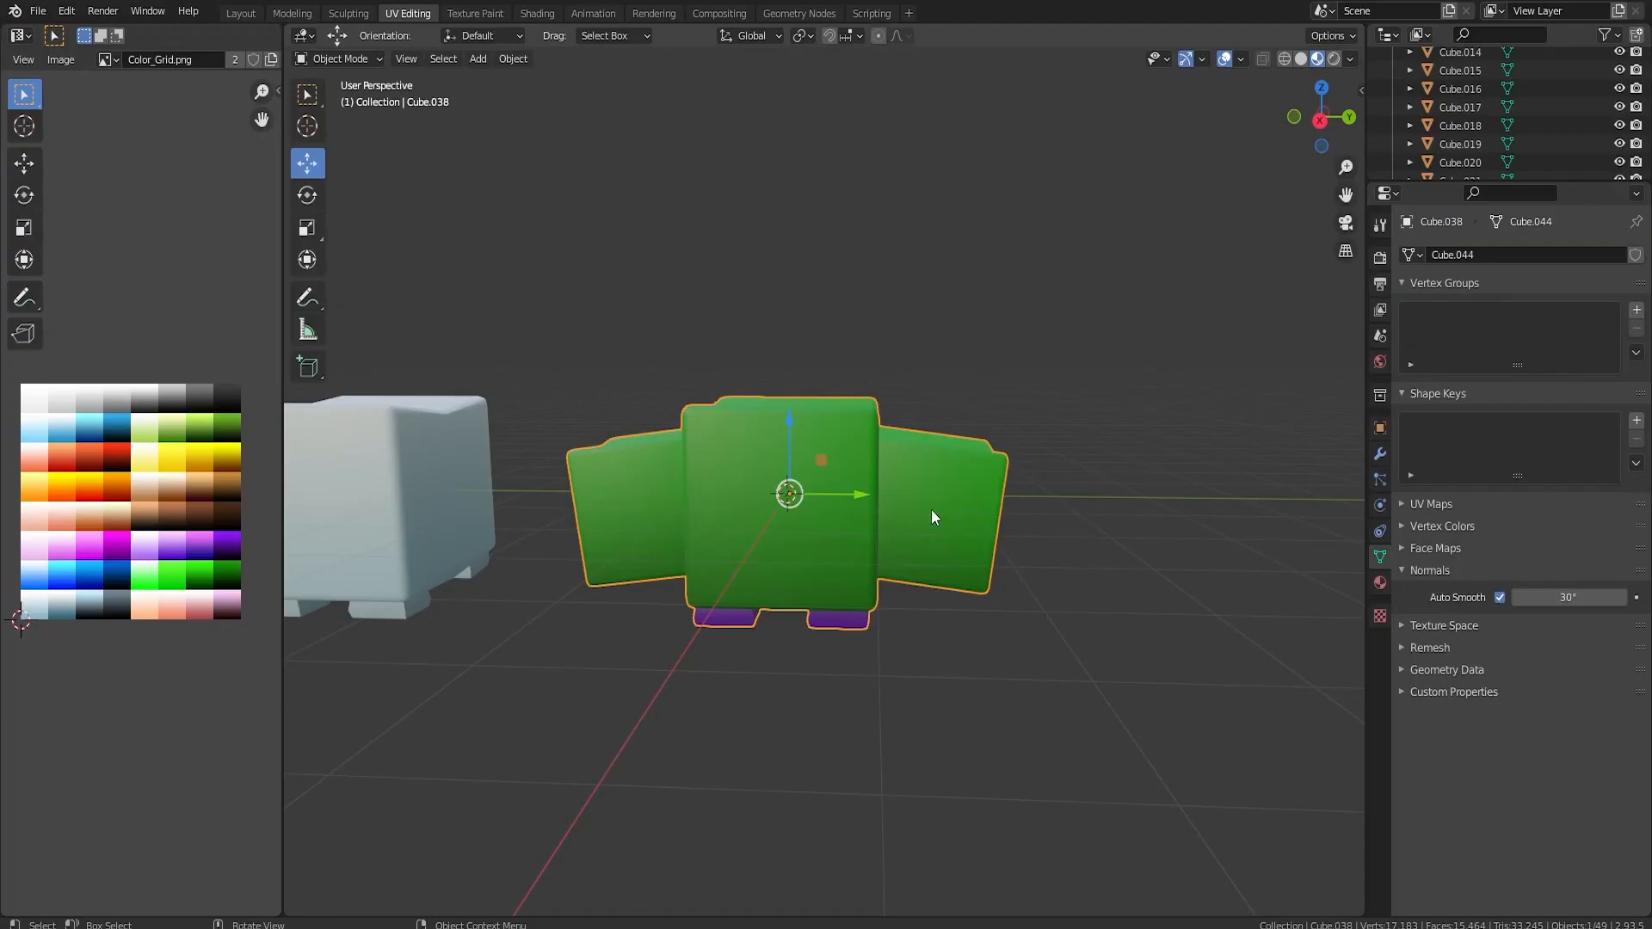
Add a mesh circle with 8 vertices at the green body and raise it 0.99113 m along Z.
{"action": "left_click", "coordinate": [919, 385]}
{"action": "middle_click_drag", "start_coordinate": [864, 446], "coordinate": [913, 415]}
{"action": "key", "text": "shift+a"}
{"action": "mouse_move", "coordinate": [913, 415]}
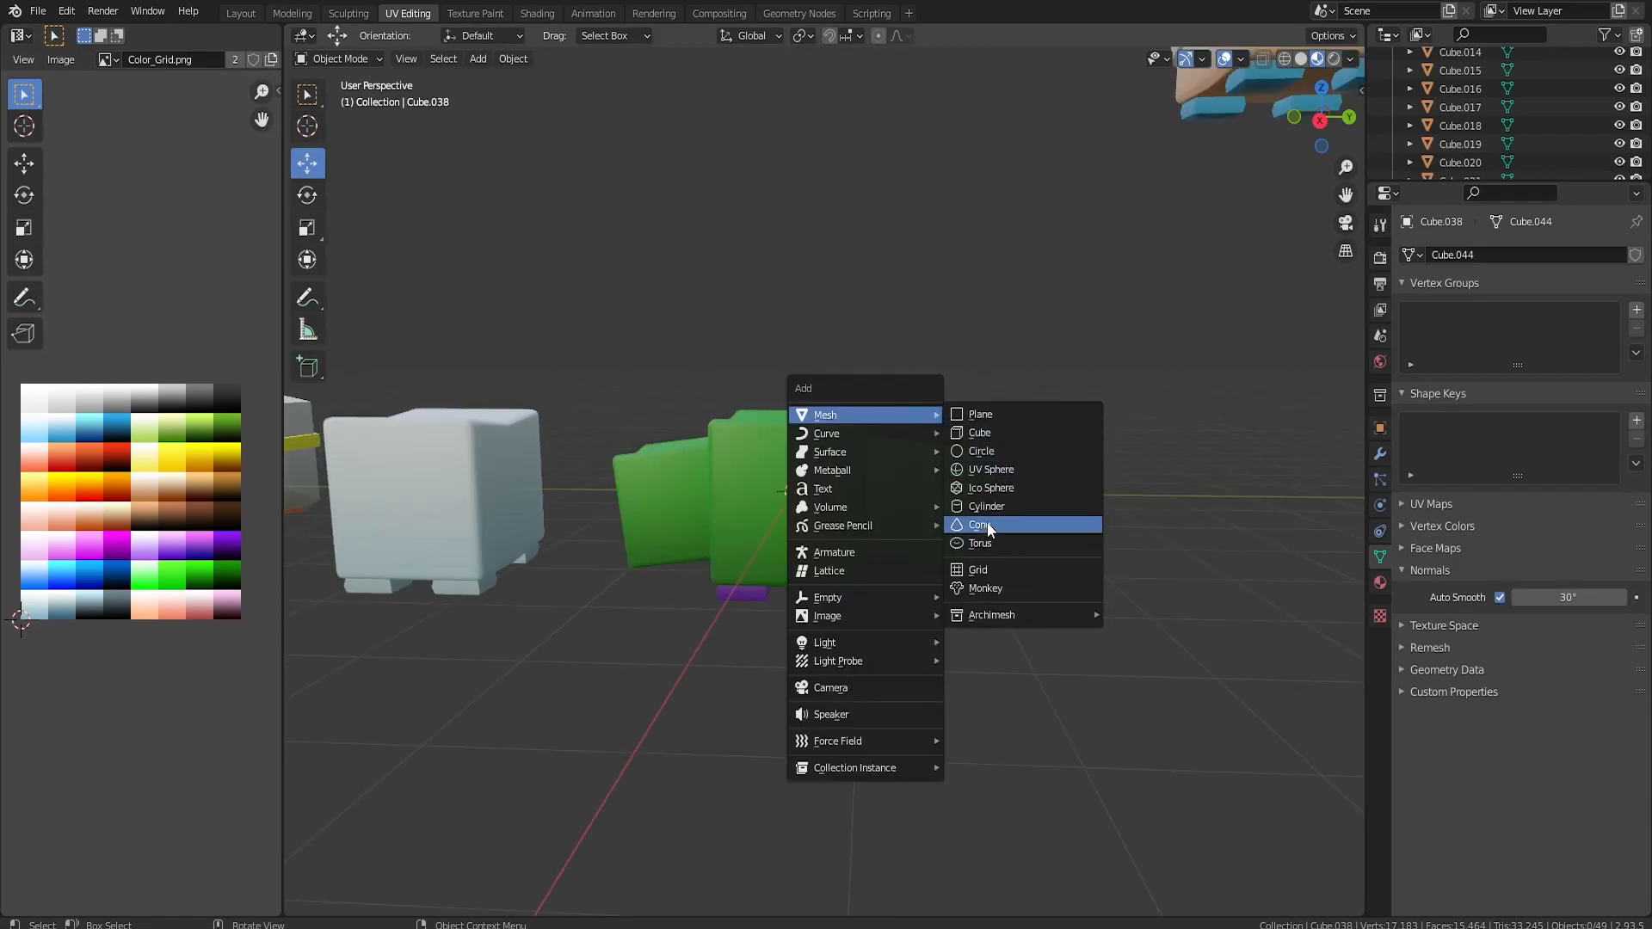
{"action": "left_click", "coordinate": [981, 457]}
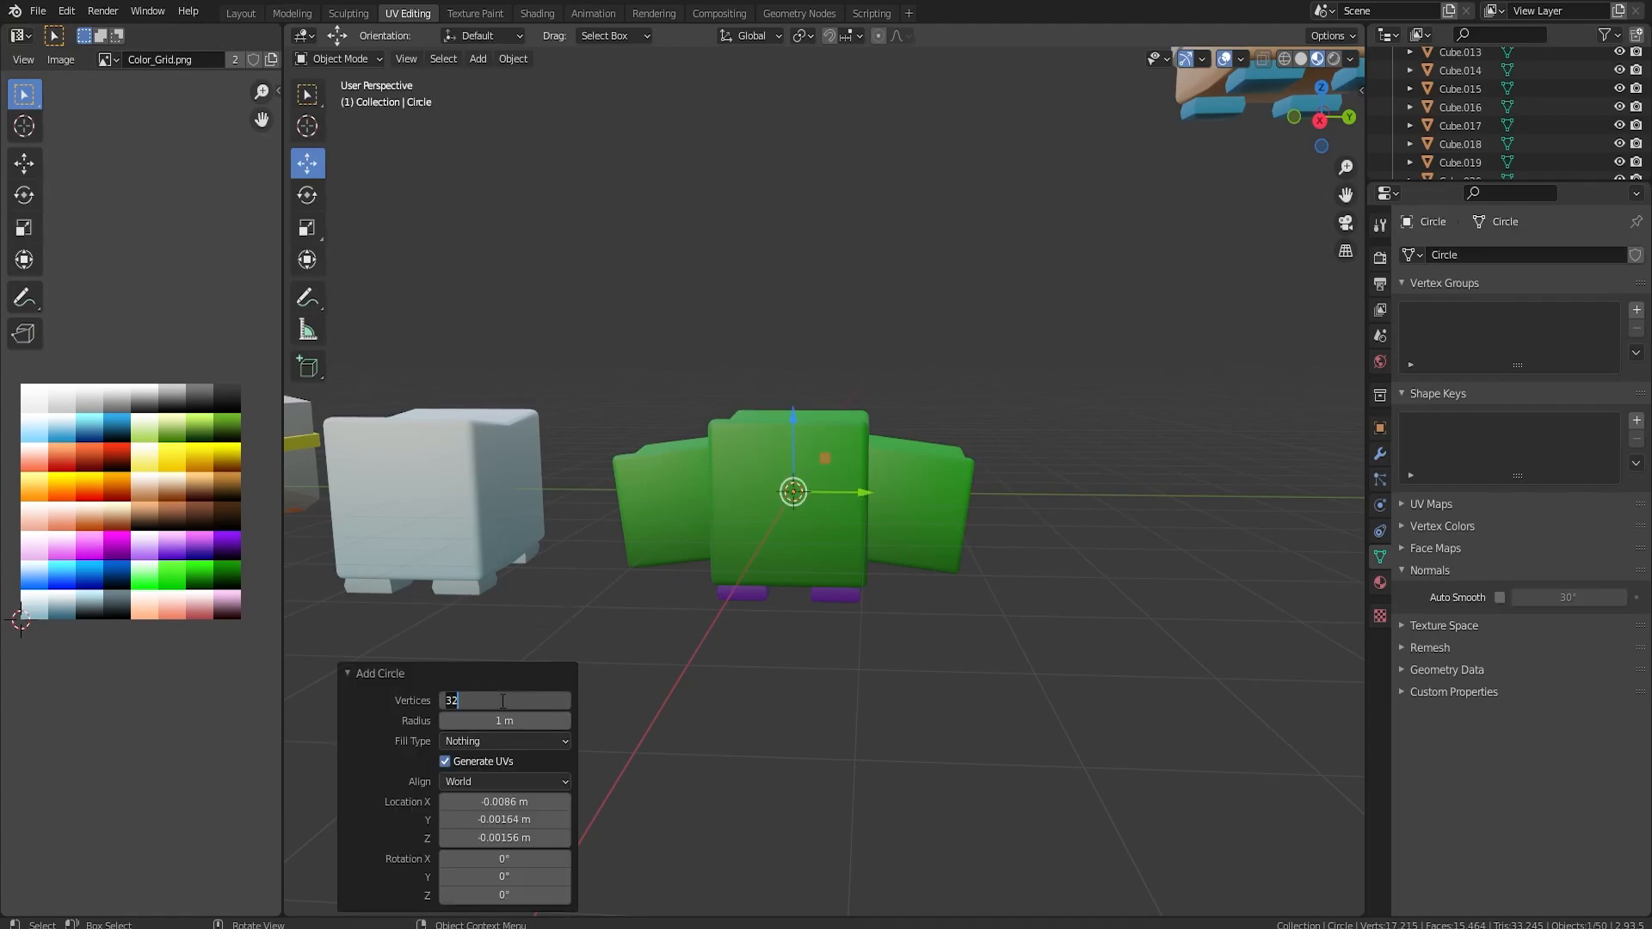
{"action": "key", "text": "g"}
{"action": "key", "text": "z"}
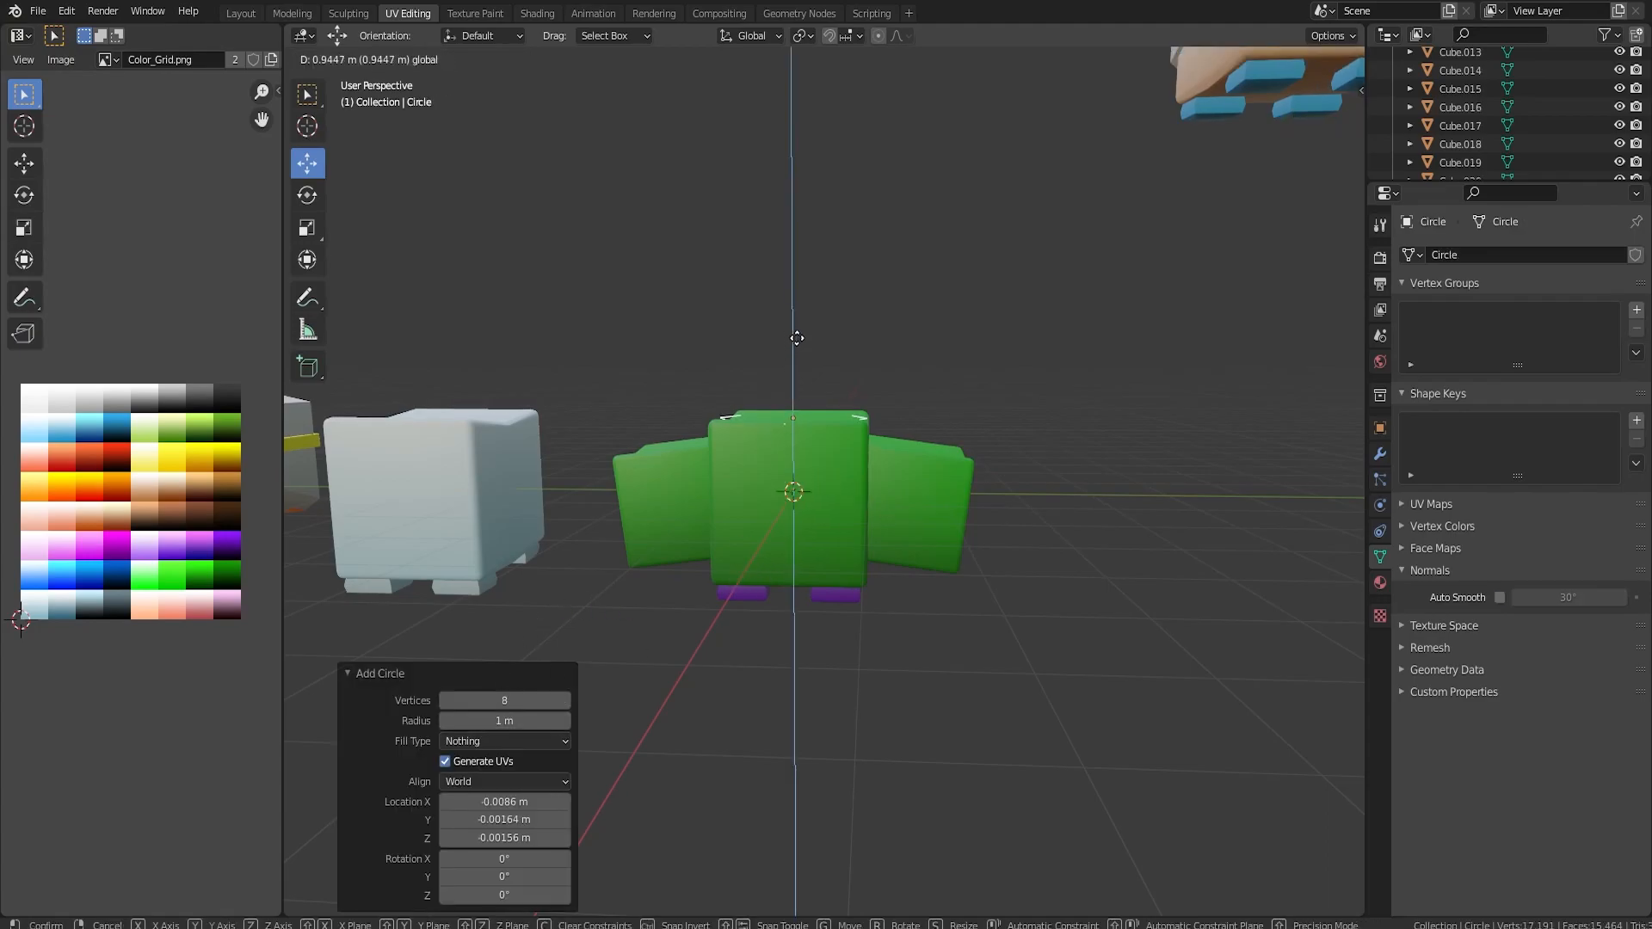
{"action": "left_click", "coordinate": [801, 334]}
Enlarge the circle beyond the body's top face and lower it about 0.14 m along Z.
{"action": "key", "text": "s"}
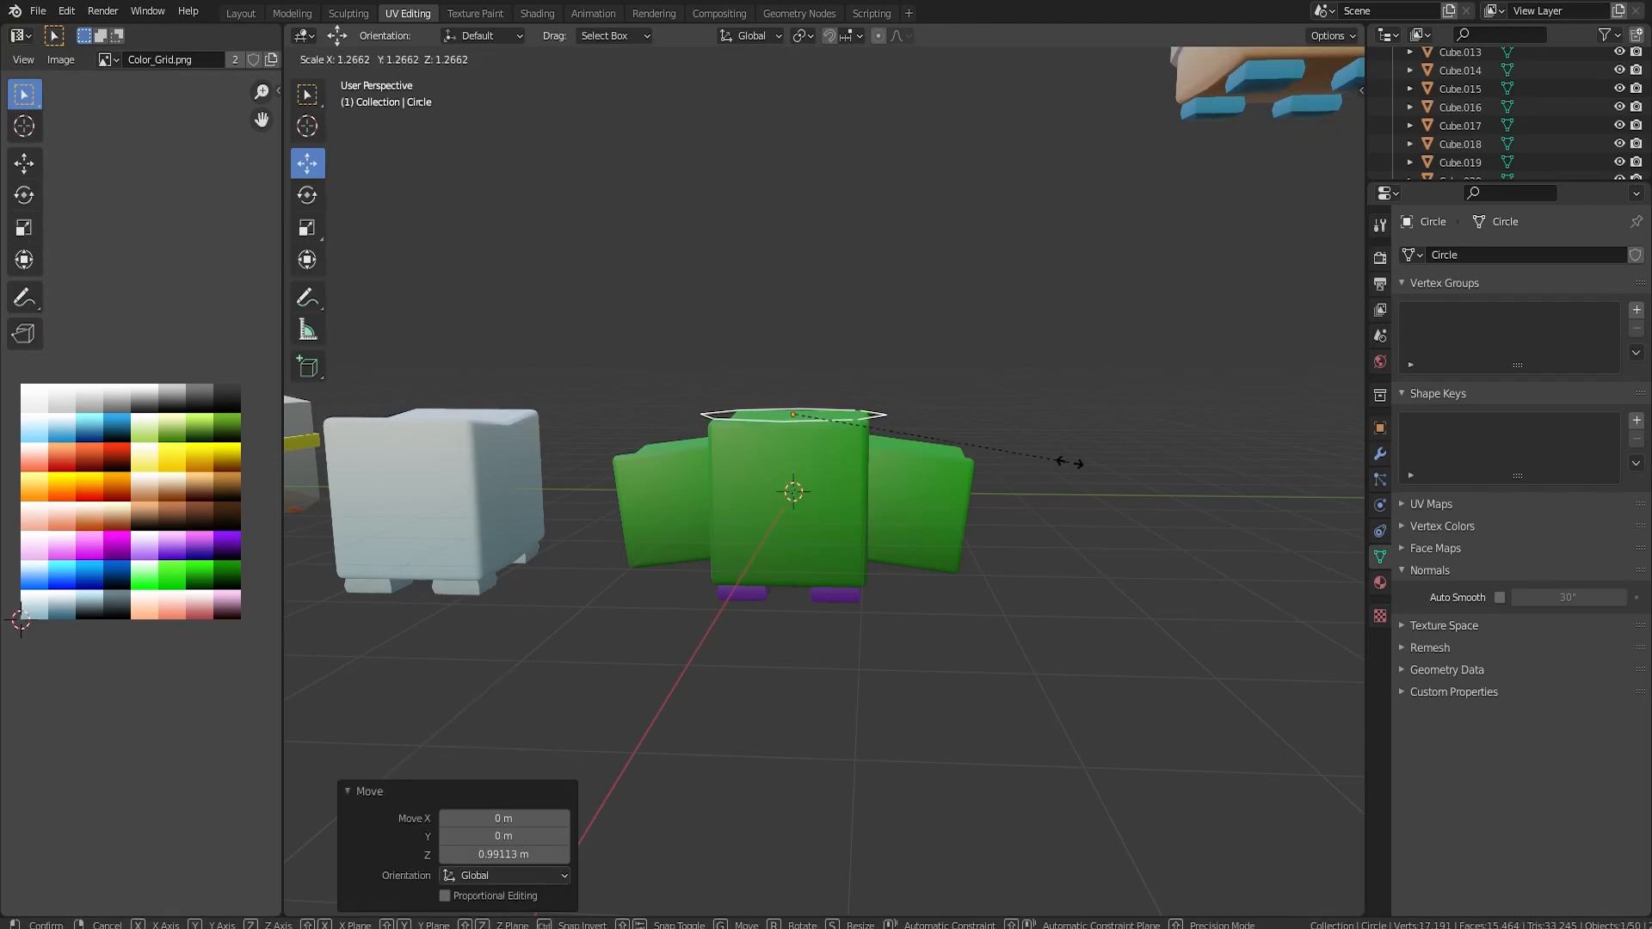
{"action": "left_click", "coordinate": [1019, 415]}
{"action": "mouse_move", "coordinate": [1019, 415]}
{"action": "middle_mouse_down"}
{"action": "mouse_move", "coordinate": [876, 534]}
{"action": "mouse_move", "coordinate": [992, 421]}
{"action": "middle_mouse_up"}
{"action": "scroll", "coordinate": [993, 423], "scroll_direction": "up", "scroll_amount": 2}
{"action": "left_click_drag", "start_coordinate": [774, 329], "coordinate": [774, 346]}
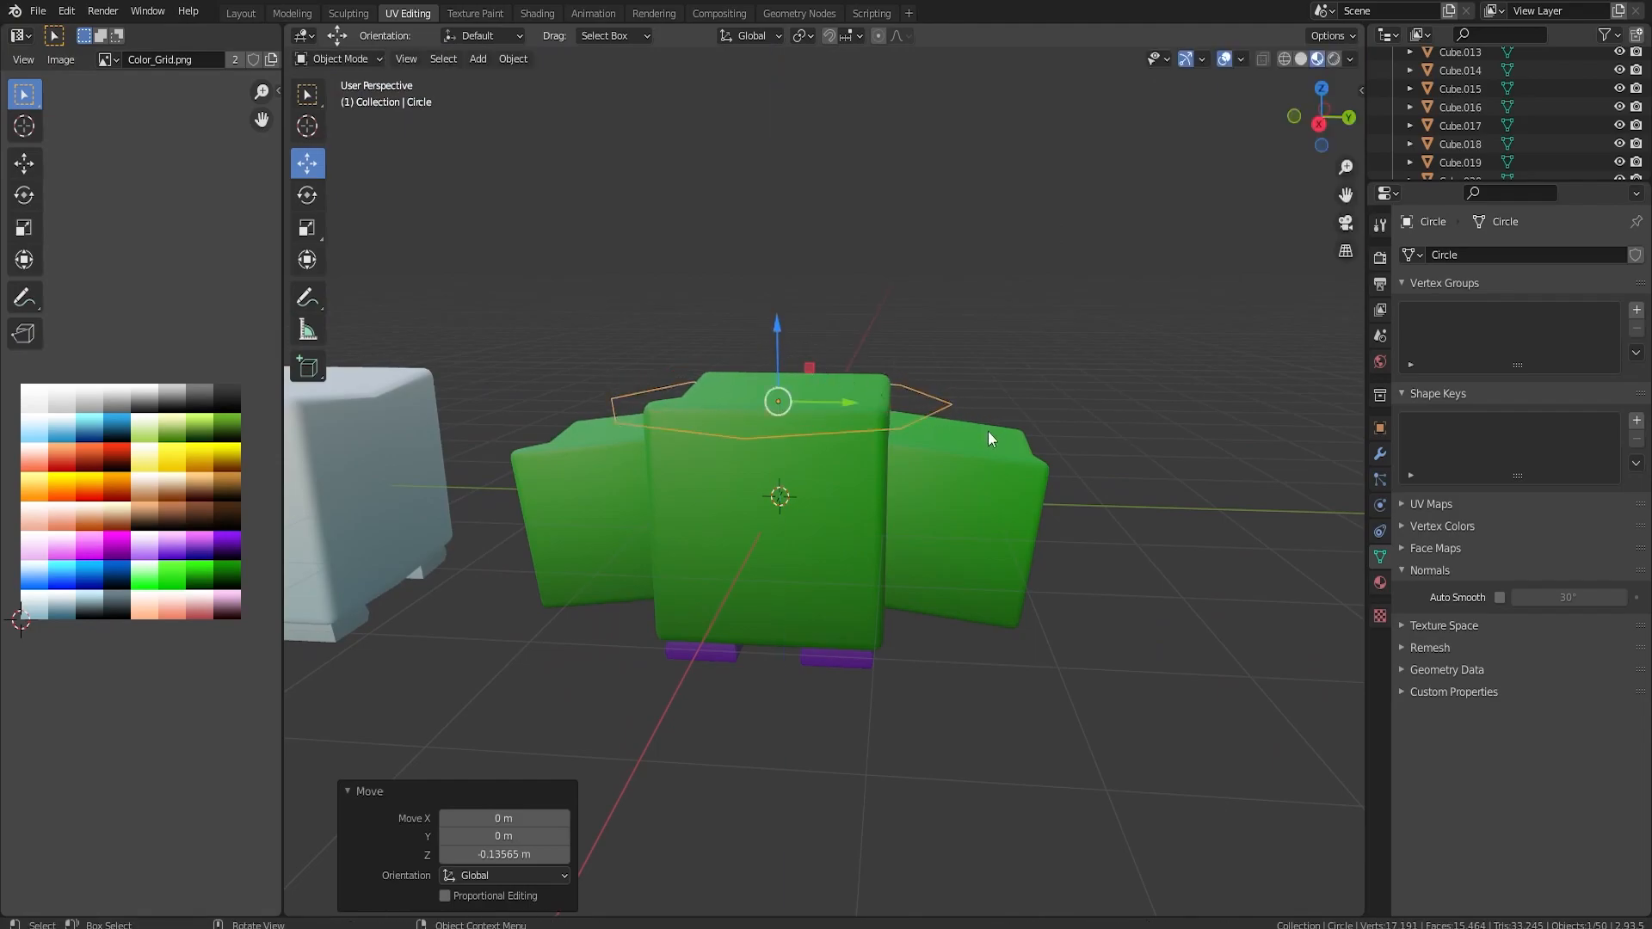
In right view, extrude the circle's edges upward and scale them inward to form a two-tier sloping hat brim, scaling the upper ring to 0.531.
{"action": "key", "text": "KP_3"}
{"action": "key", "text": "Tab"}
{"action": "scroll", "coordinate": [604, 245], "scroll_direction": "up", "scroll_amount": 1}
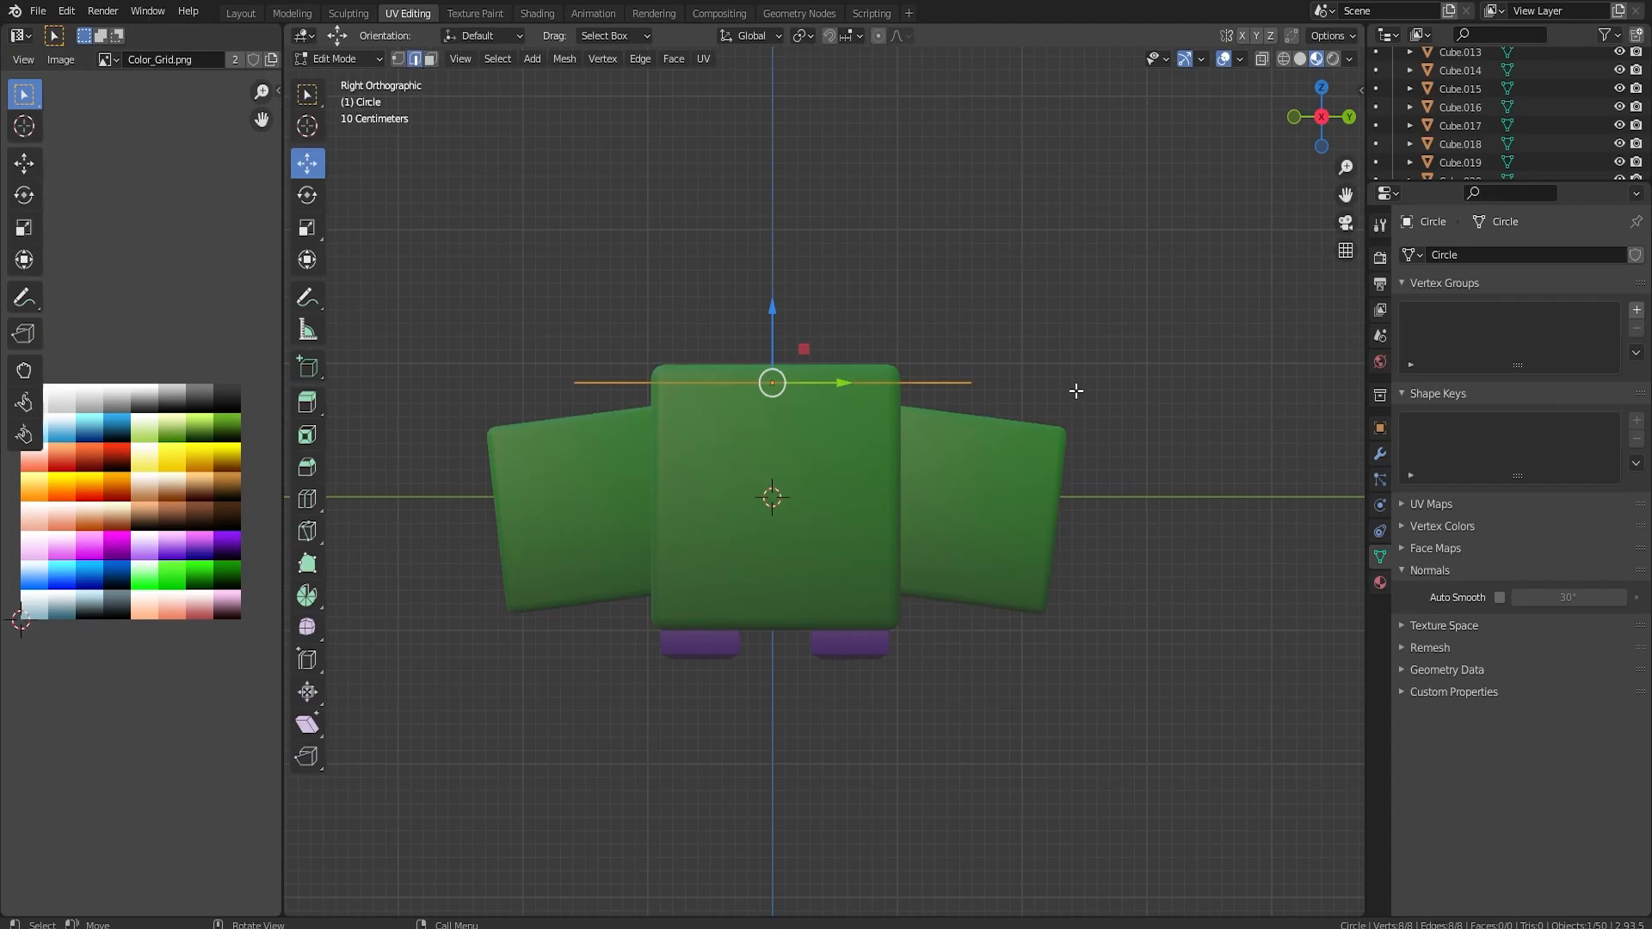
{"action": "key", "text": "e"}
{"action": "left_click", "coordinate": [1080, 344]}
{"action": "key", "text": "s"}
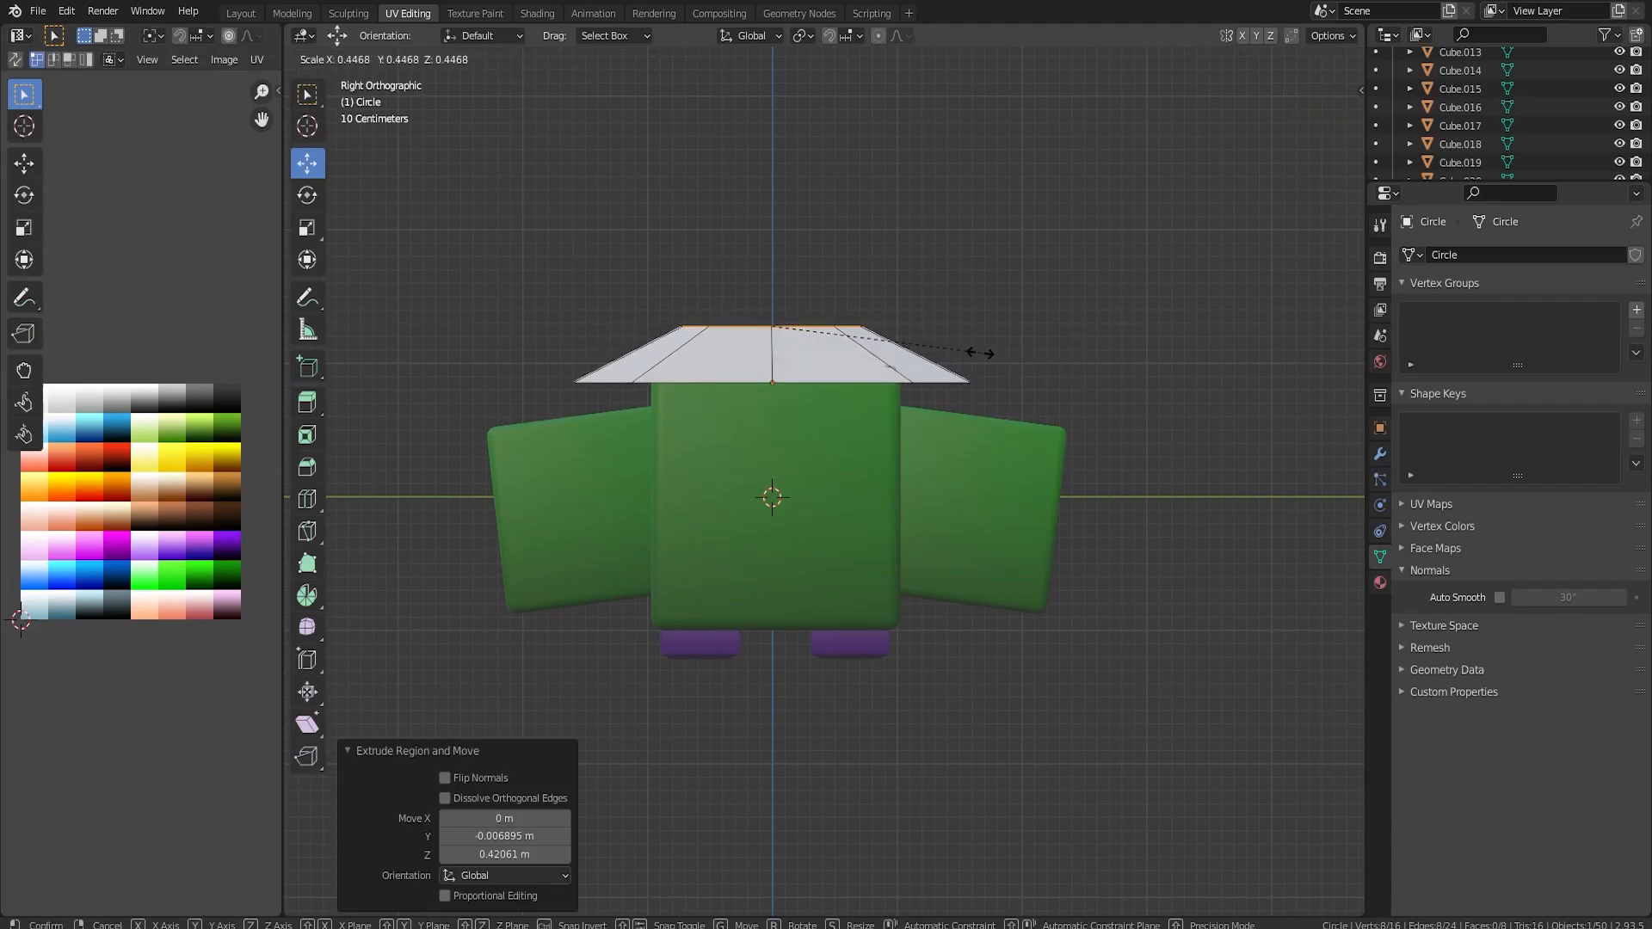
{"action": "left_click", "coordinate": [981, 353]}
{"action": "key", "text": "g"}
{"action": "key", "text": "z"}
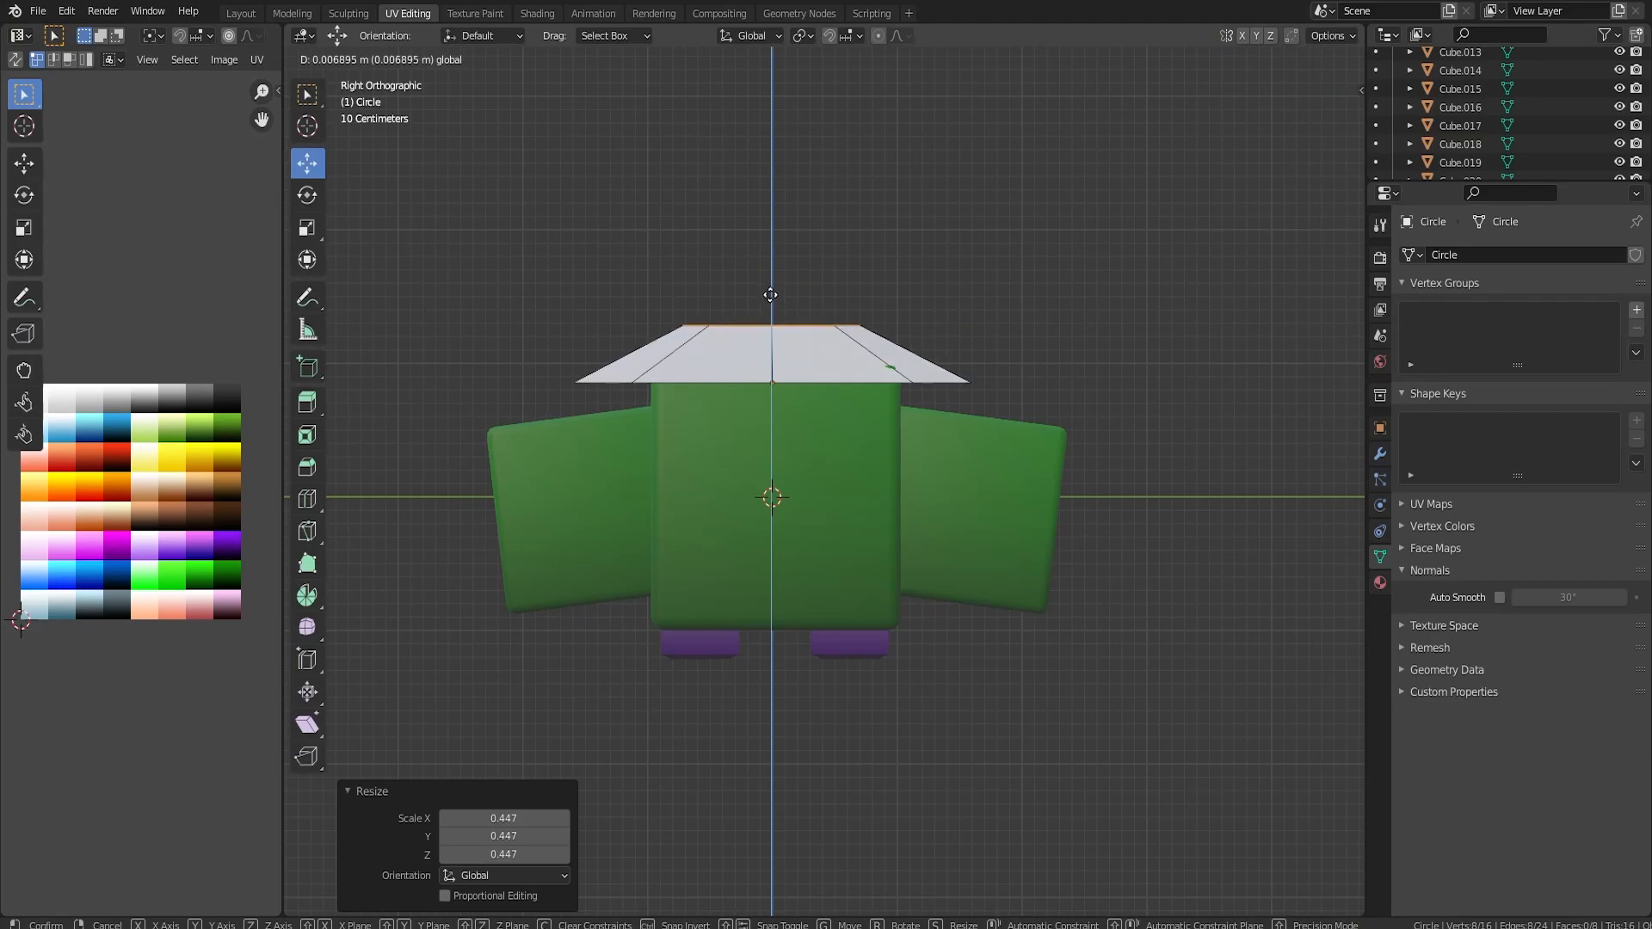
{"action": "left_click", "coordinate": [771, 291]}
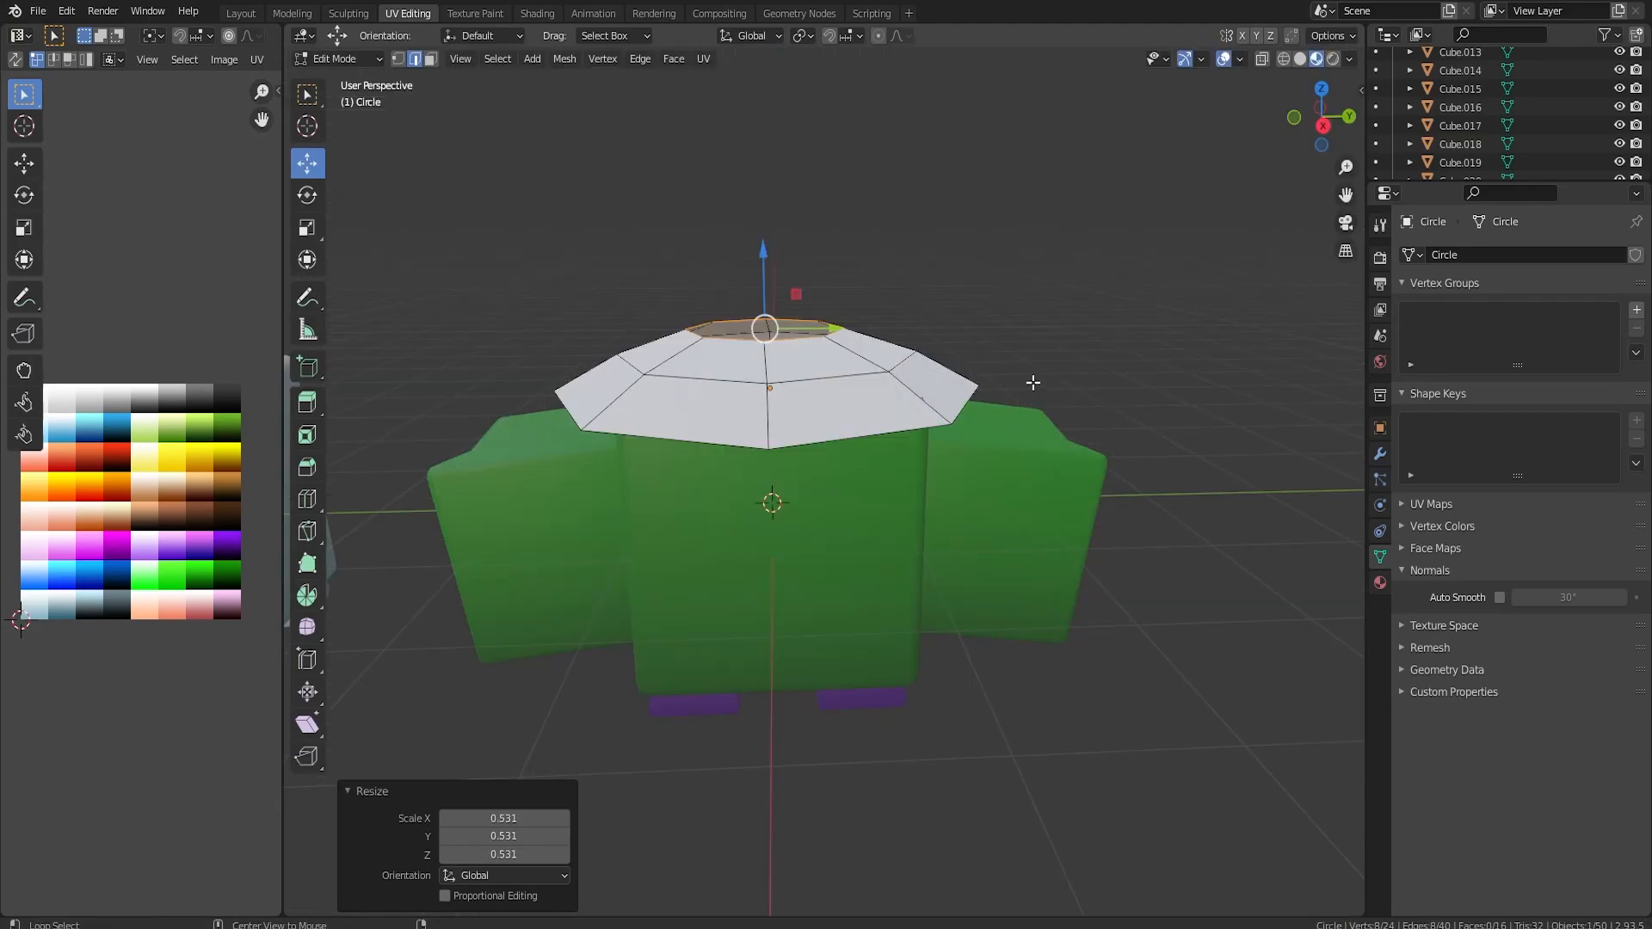
{"action": "middle_click_drag", "start_coordinate": [1033, 382], "coordinate": [1075, 382], "text": "alt"}
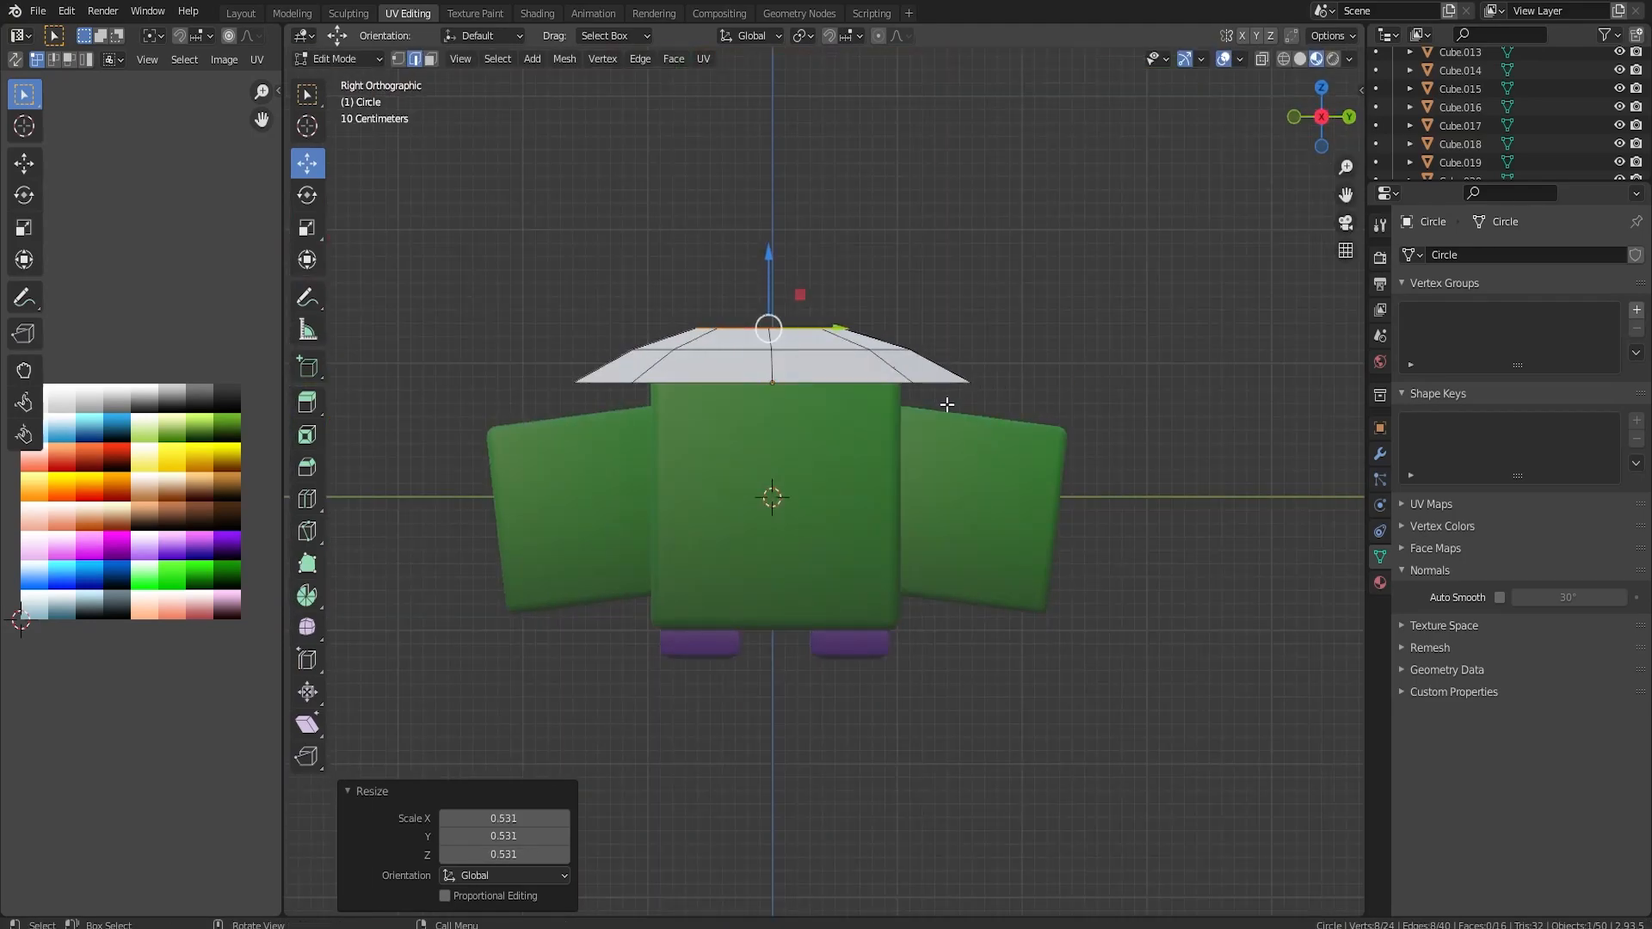
Build the hat's crown with extrusions about 0.77 m and 0.52 m upward, narrowing each end and scaling the last to 0.437.
{"action": "key", "text": "e"}
{"action": "left_click", "coordinate": [936, 301]}
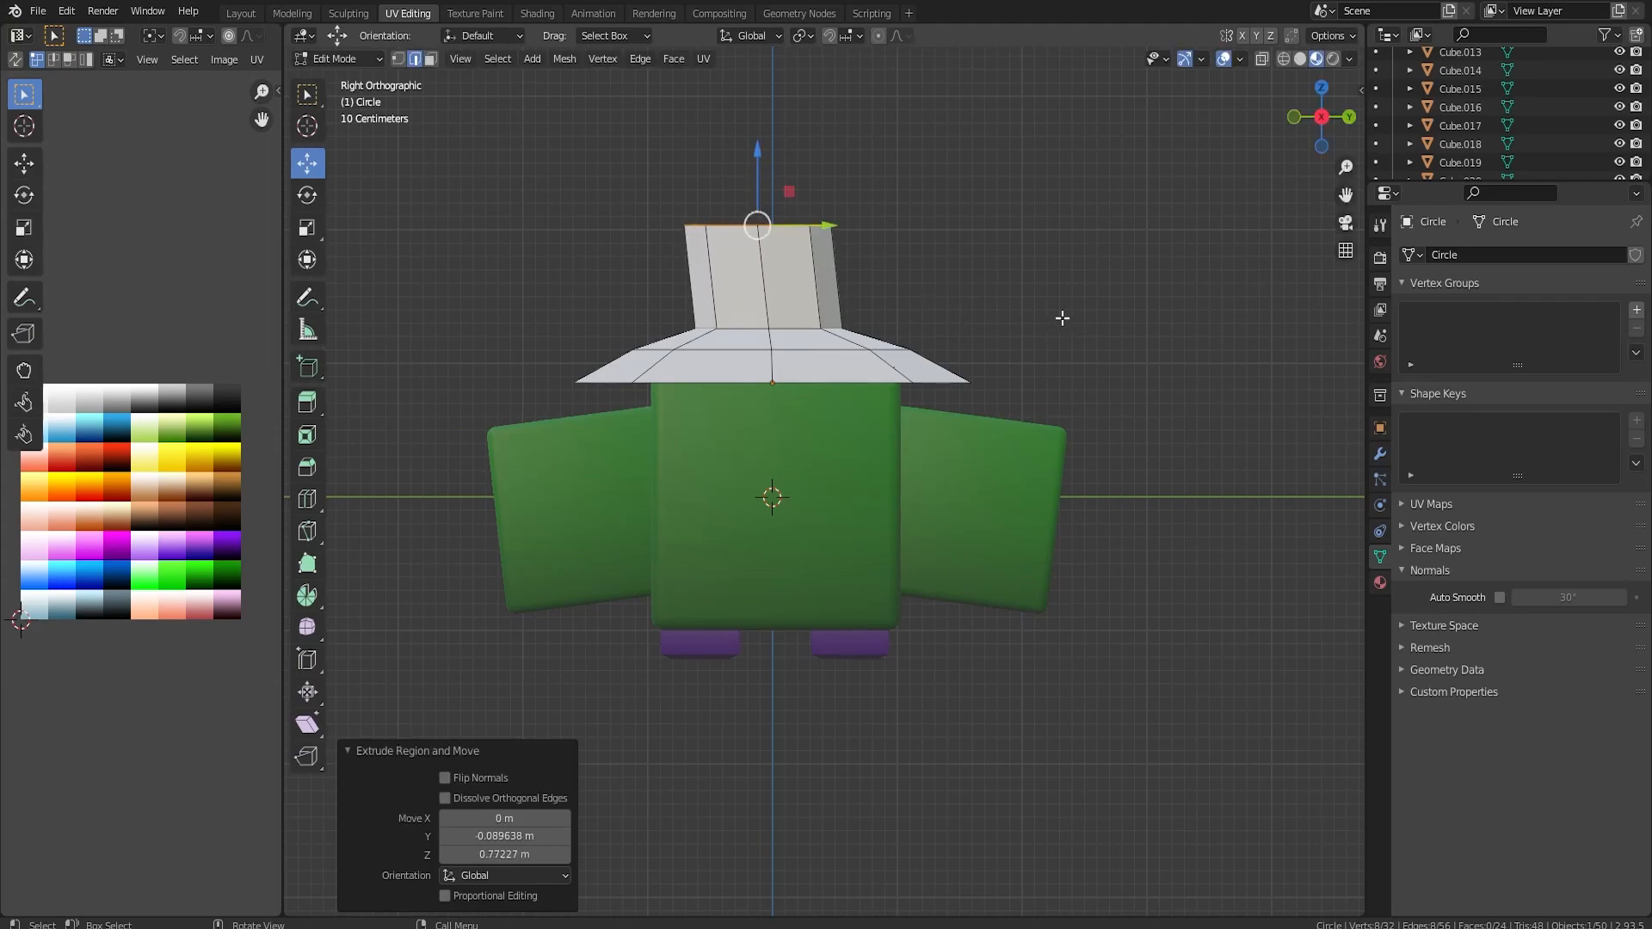
{"action": "key", "text": "s"}
{"action": "left_click", "coordinate": [947, 301]}
{"action": "key", "text": "e"}
{"action": "left_click", "coordinate": [892, 195]}
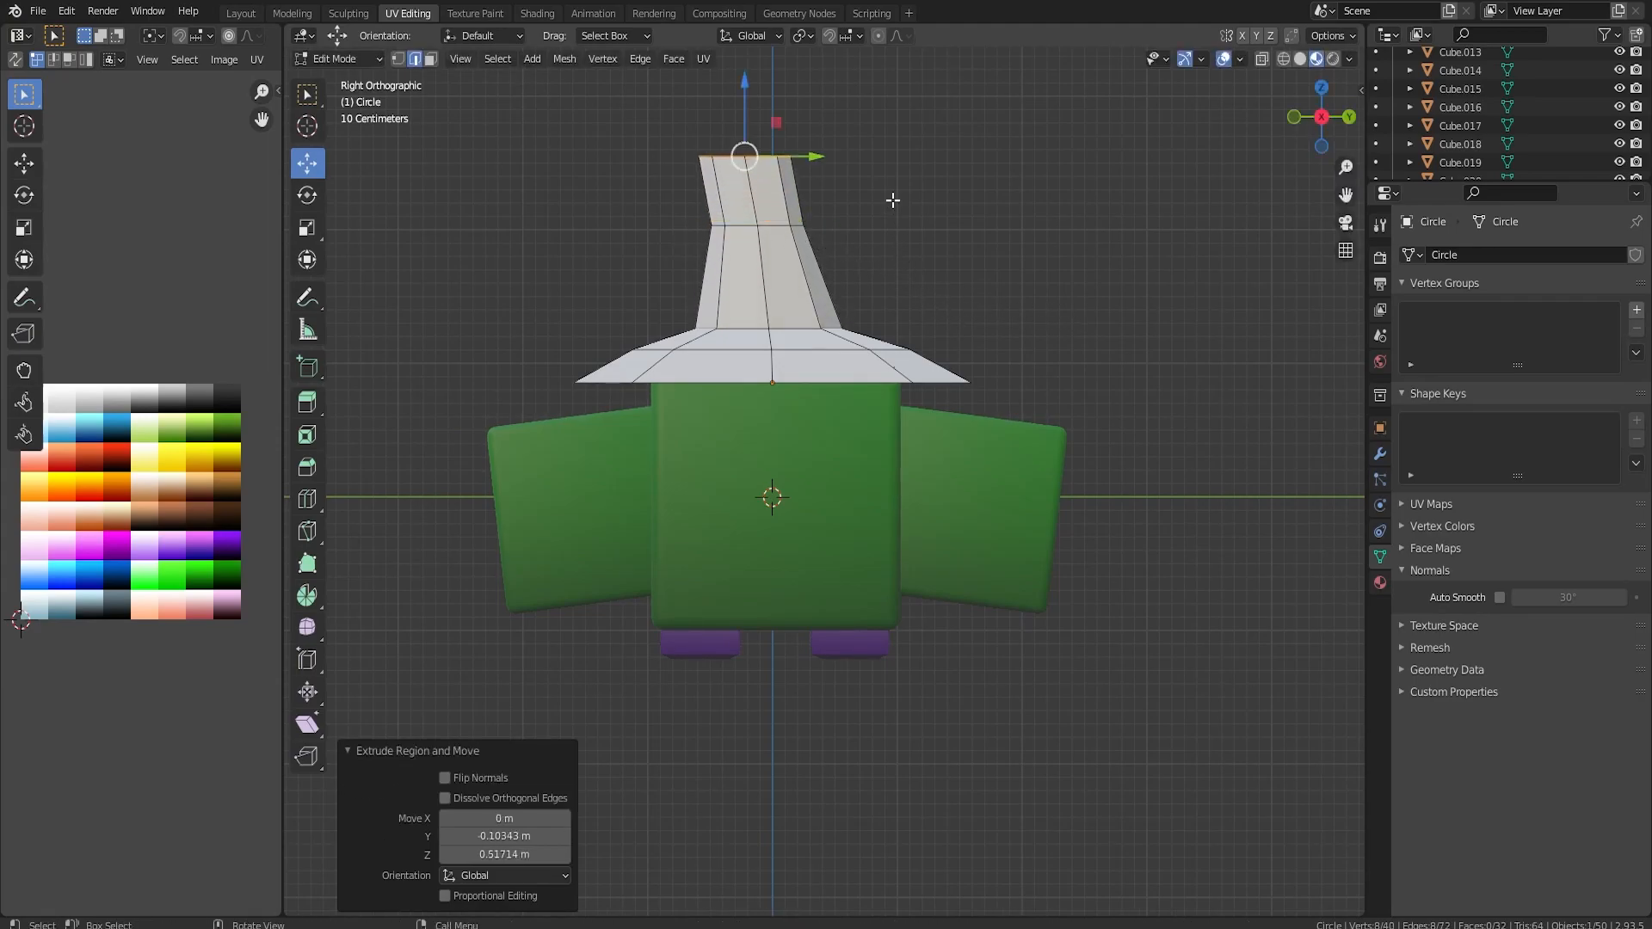
{"action": "key", "text": "s"}
{"action": "left_click", "coordinate": [814, 191]}
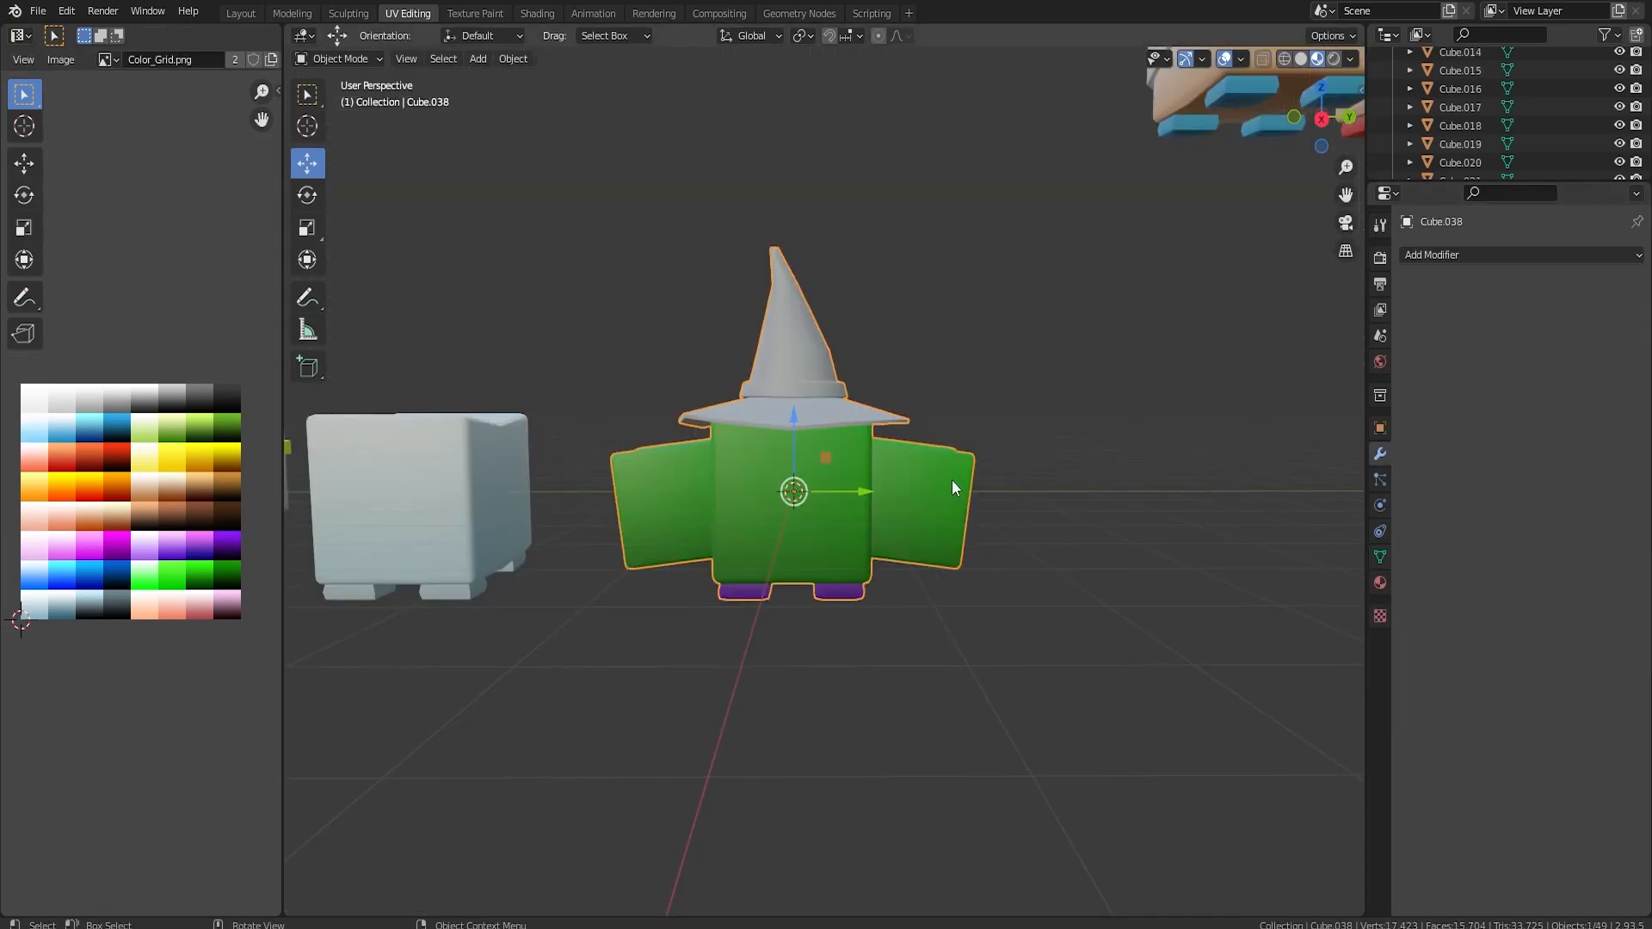
Select the whole hat on the green body, project its UVs from the right view and scale them down.
{"action": "middle_click_drag", "start_coordinate": [952, 478], "coordinate": [948, 468]}
{"action": "scroll", "coordinate": [923, 410], "scroll_direction": "up", "scroll_amount": 3}
{"action": "middle_click_drag", "start_coordinate": [923, 410], "coordinate": [851, 422]}
{"action": "key", "text": "Tab"}
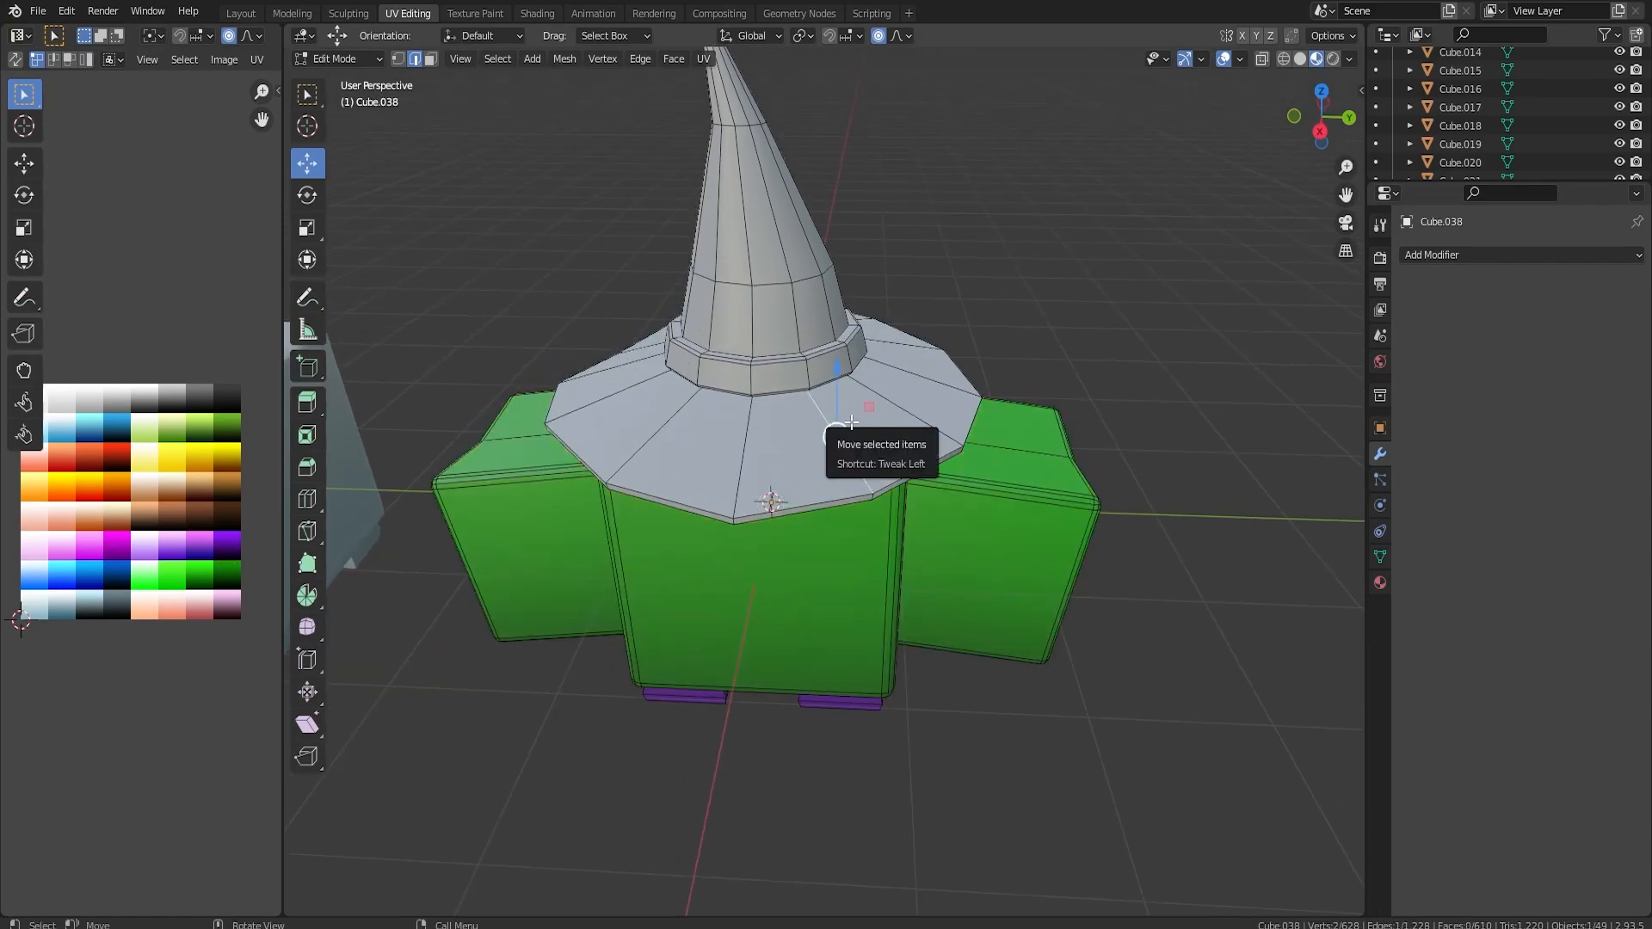
{"action": "key", "text": "ctrl+l"}
{"action": "key", "text": "KP_3"}
{"action": "key", "text": "u"}
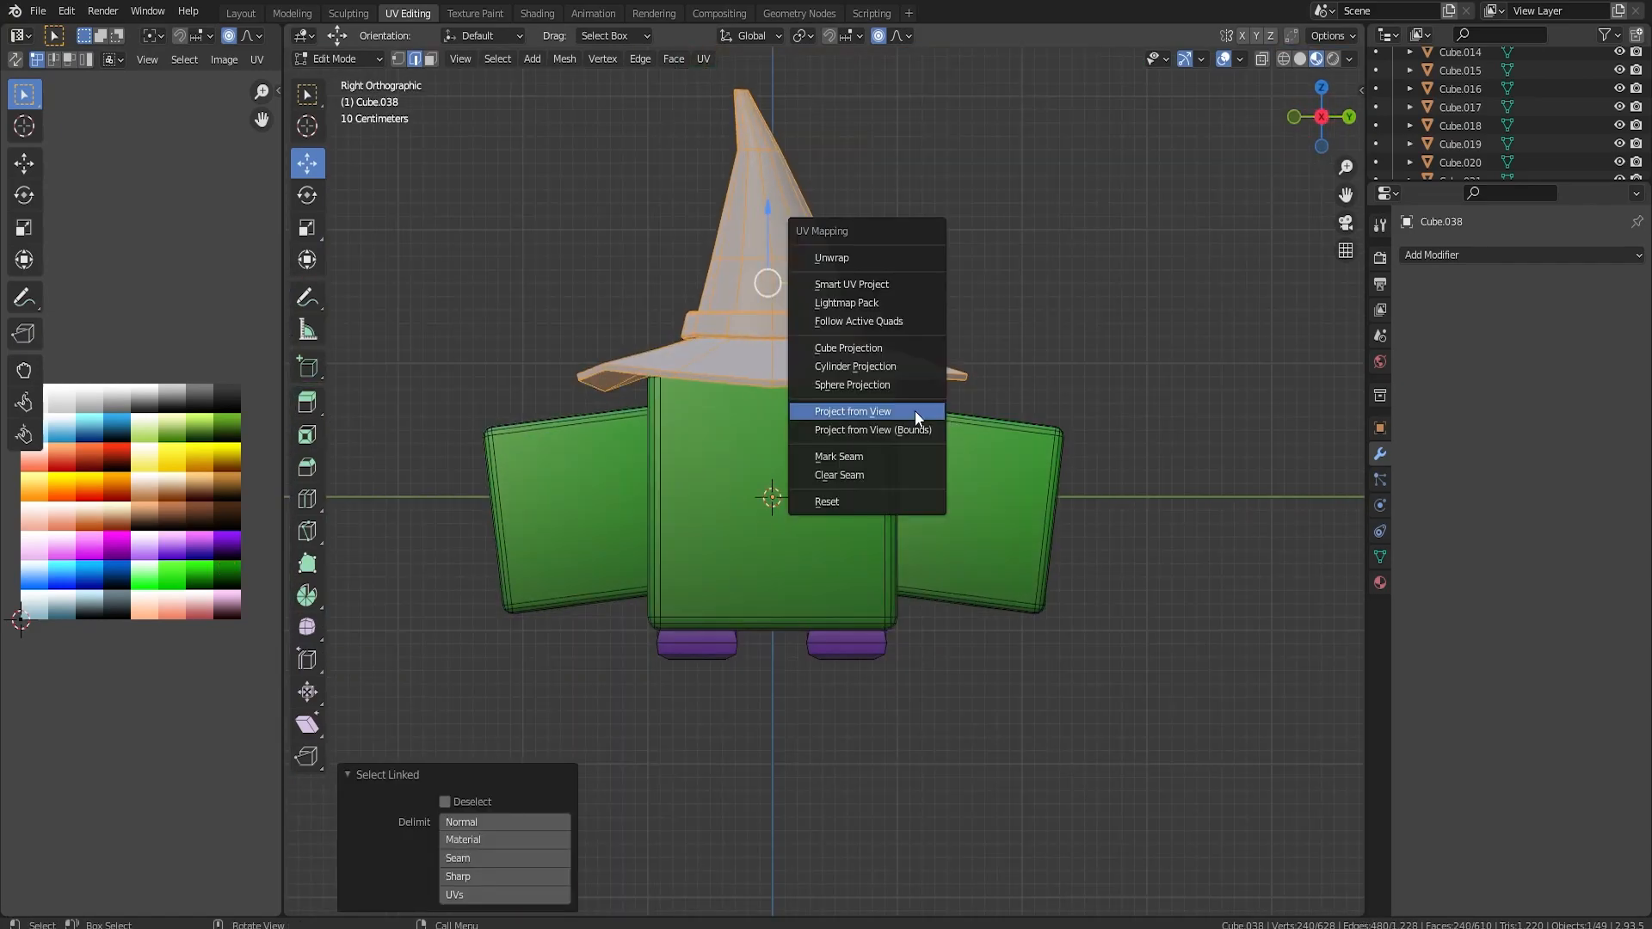
{"action": "left_click", "coordinate": [915, 415]}
{"action": "key", "text": "s"}
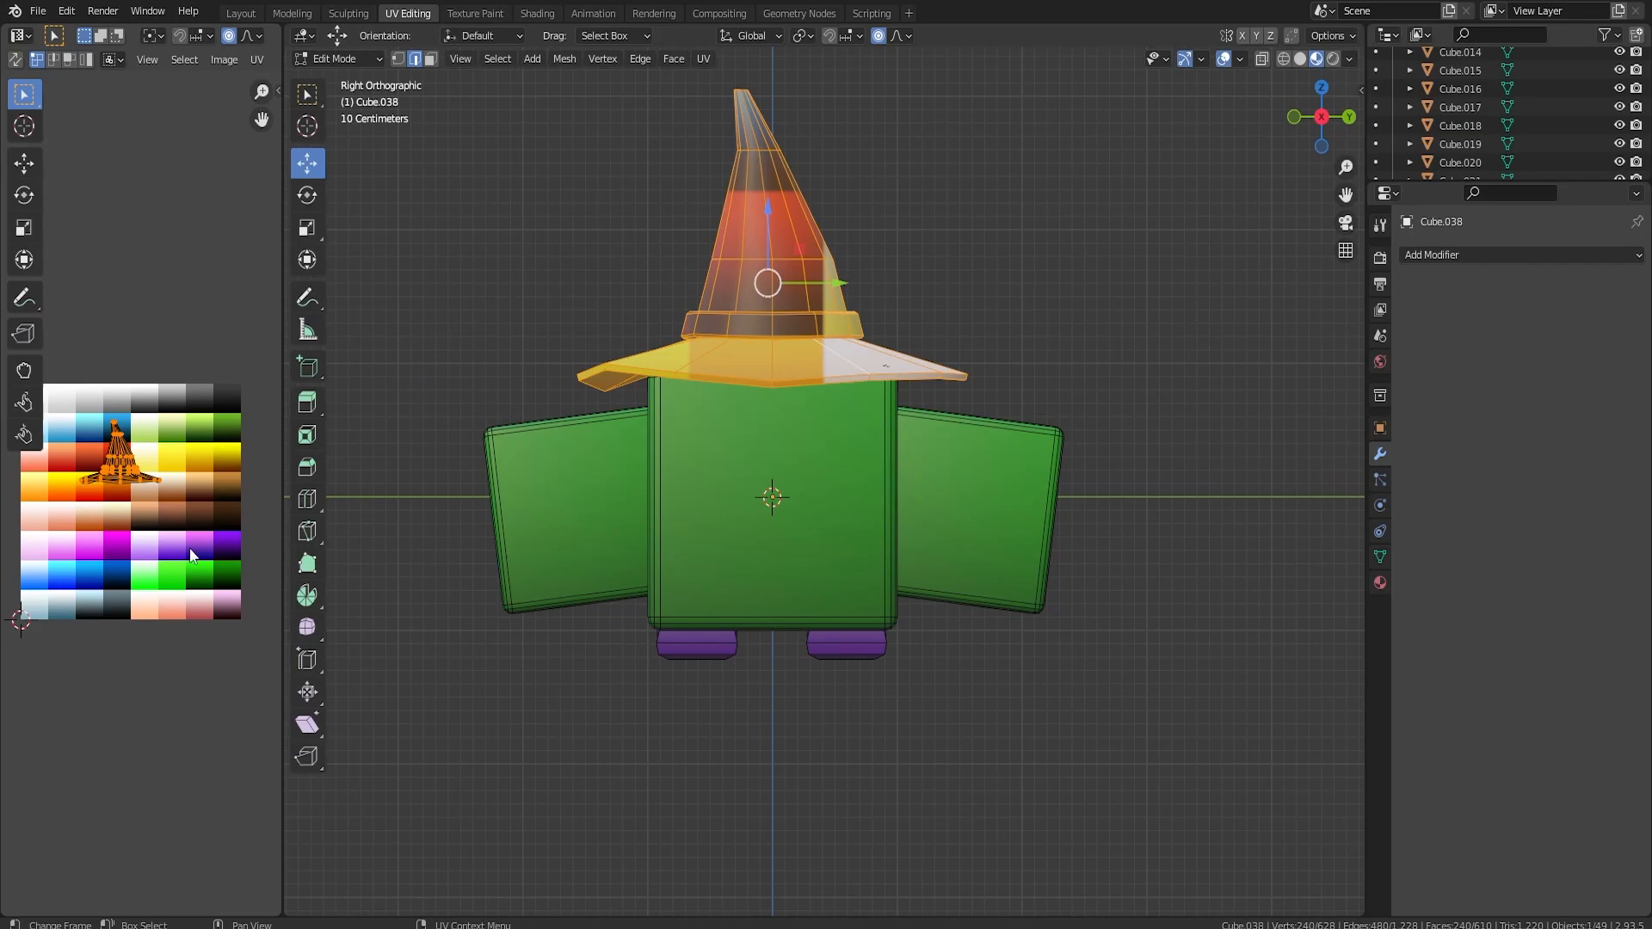
{"action": "left_click", "coordinate": [147, 518]}
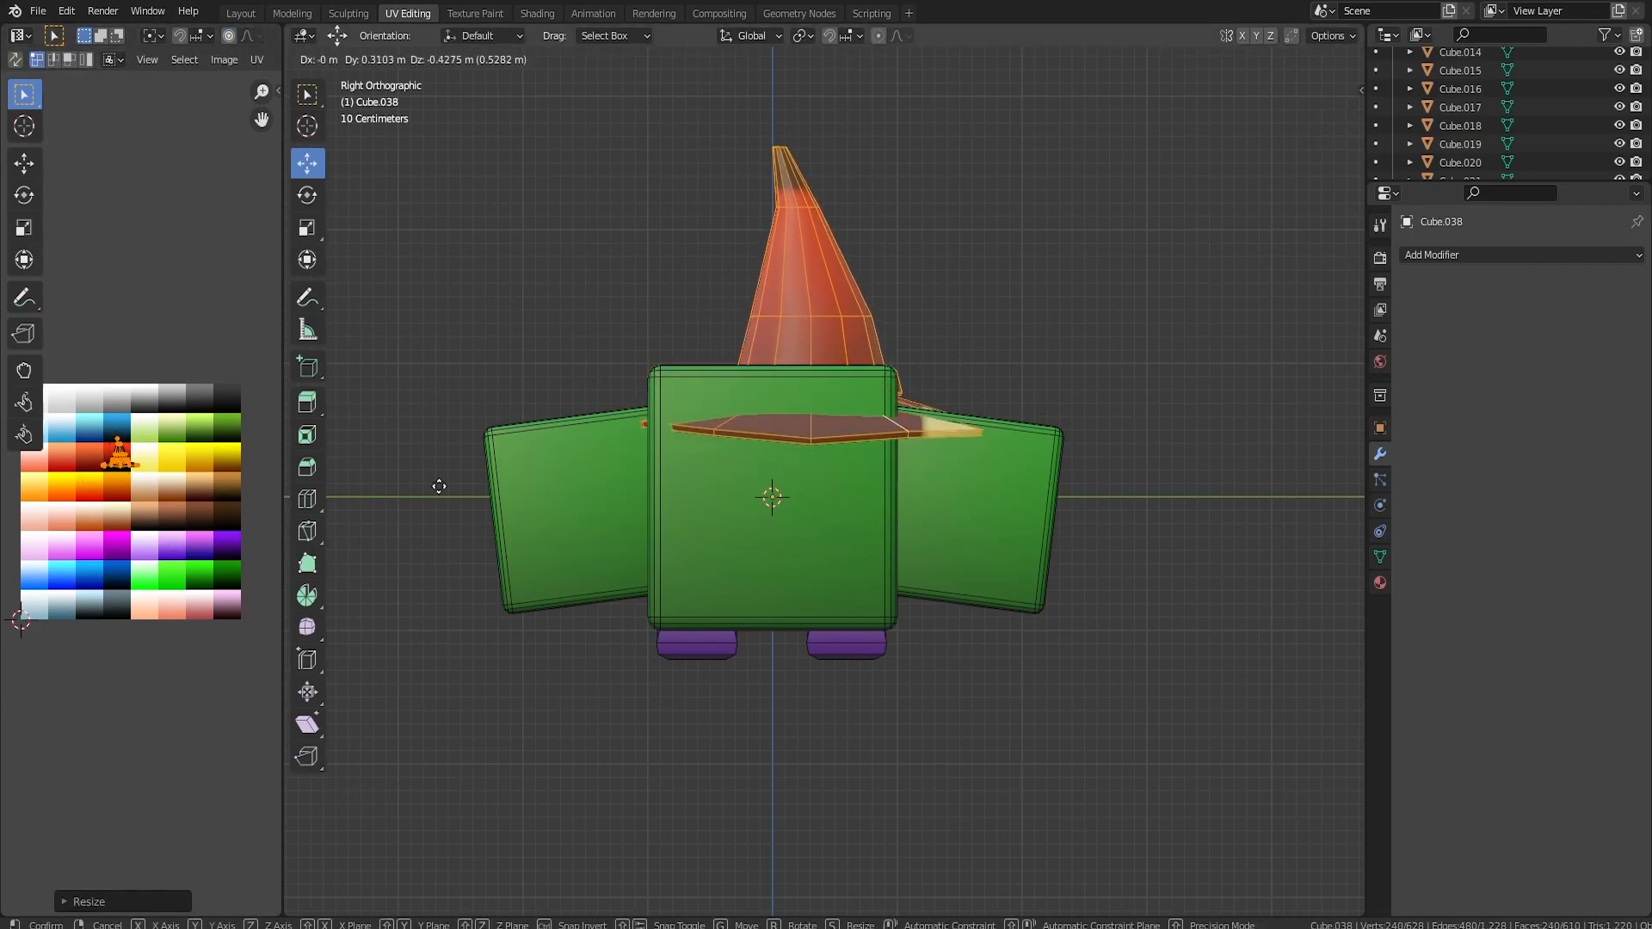
Recolour the hat purple by moving its UVs onto the dark purple cell and shrinking them to fit.
{"action": "key", "text": "g"}
{"action": "left_click", "coordinate": [241, 619]}
{"action": "key", "text": "s"}
{"action": "left_click", "coordinate": [215, 587]}
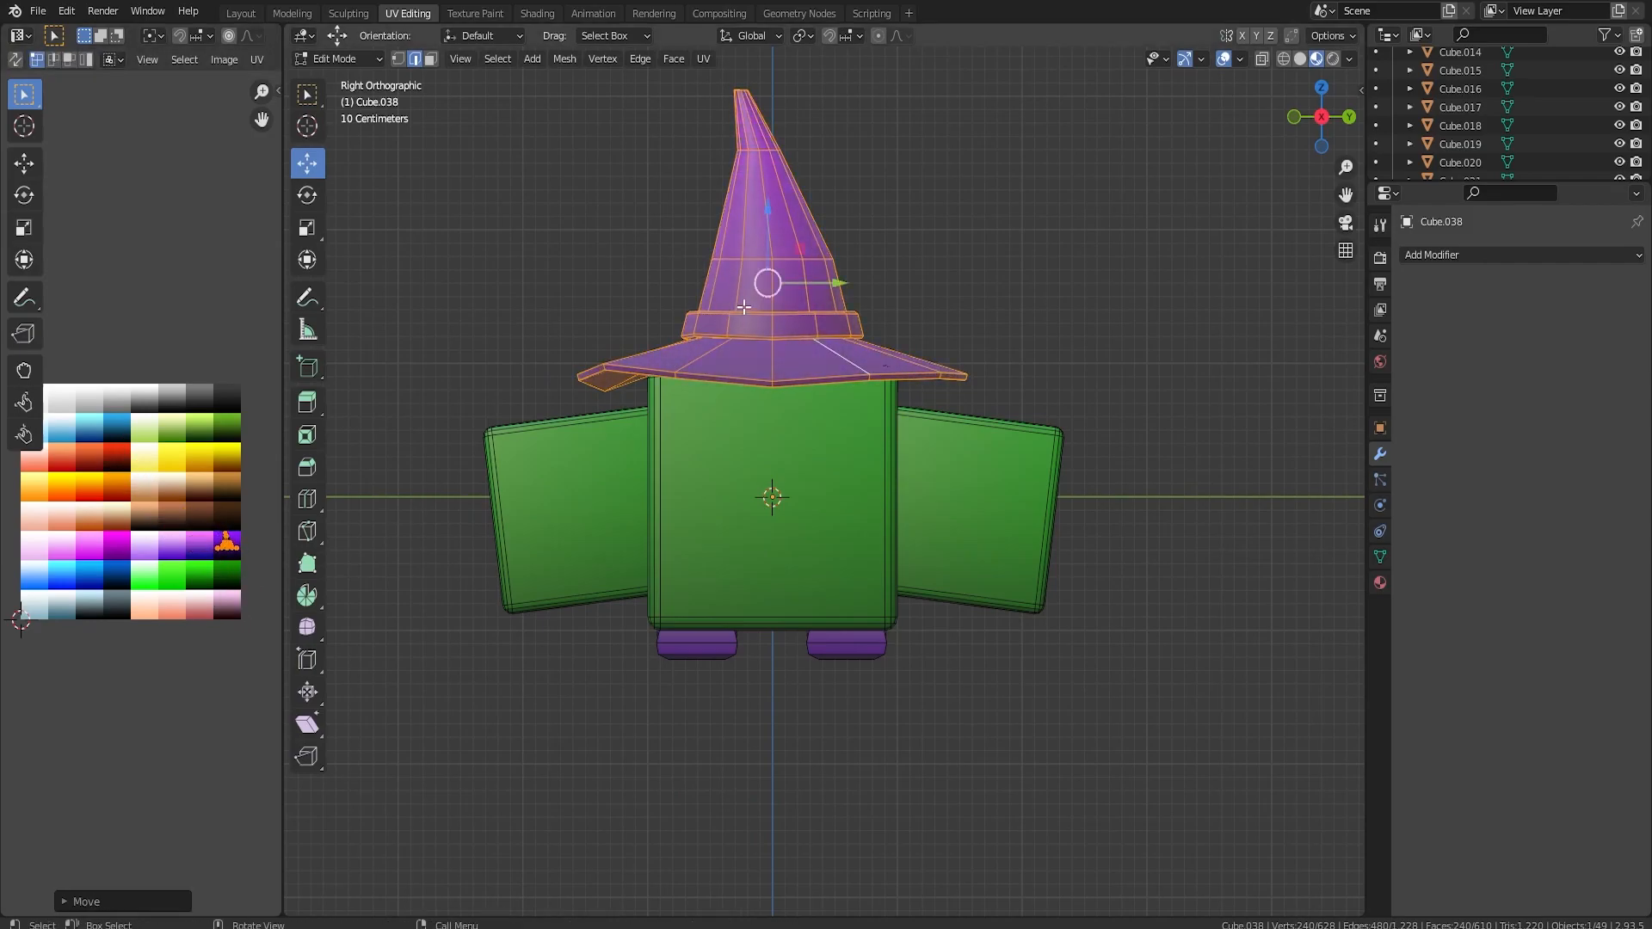
Select all faces of the hat's band and recolour them near-black through the colour grid.
{"action": "left_click", "coordinate": [432, 61]}
{"action": "left_click", "coordinate": [747, 327], "text": "alt"}
{"action": "scroll", "coordinate": [837, 328], "scroll_direction": "up", "scroll_amount": 3}
{"action": "middle_click_drag", "start_coordinate": [840, 272], "coordinate": [836, 332]}
{"action": "key", "text": "ctrl+KP_Add"}
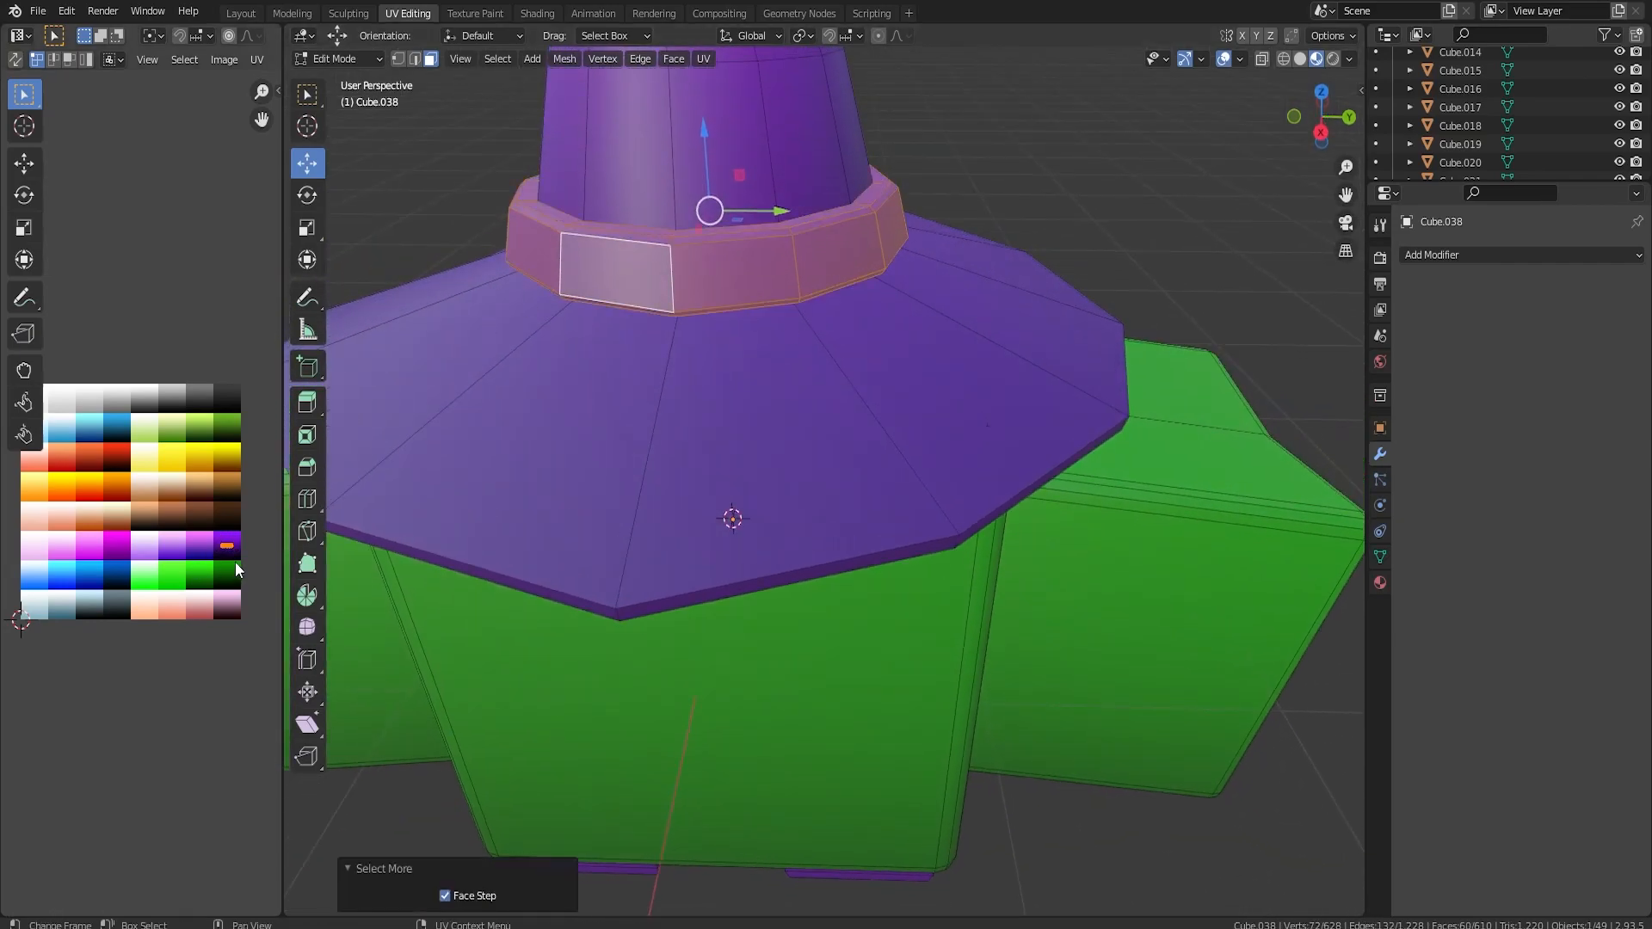
{"action": "key", "text": "g"}
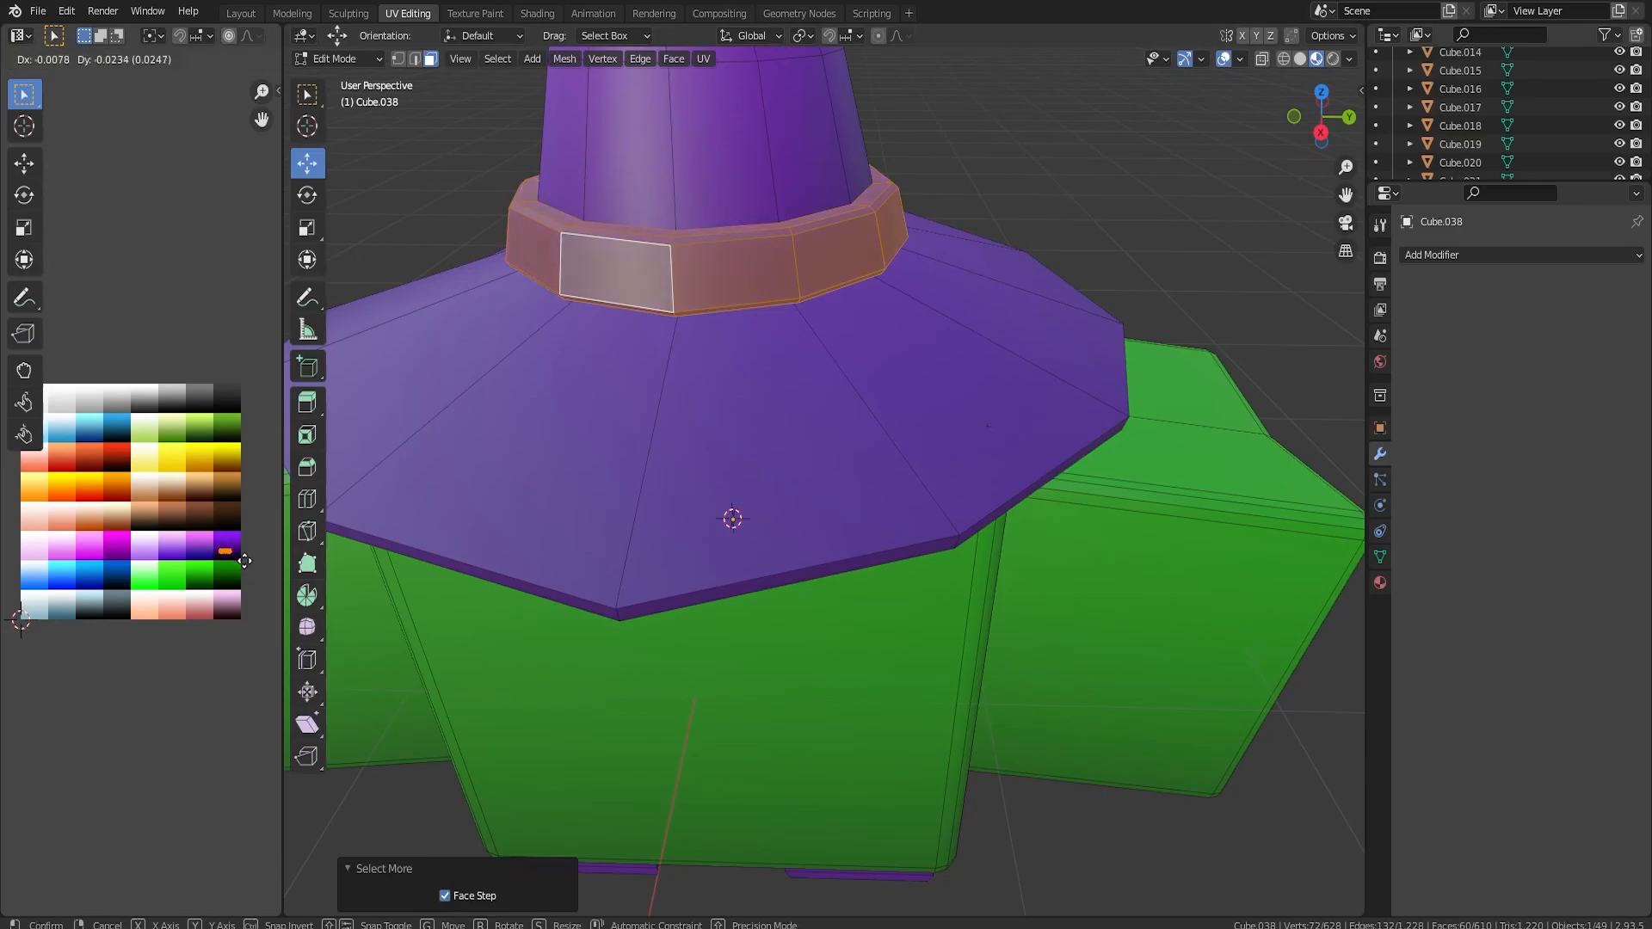
{"action": "left_click", "coordinate": [247, 565]}
{"action": "key", "text": "Tab"}
{"action": "scroll", "coordinate": [865, 582], "scroll_direction": "down", "scroll_amount": 6}
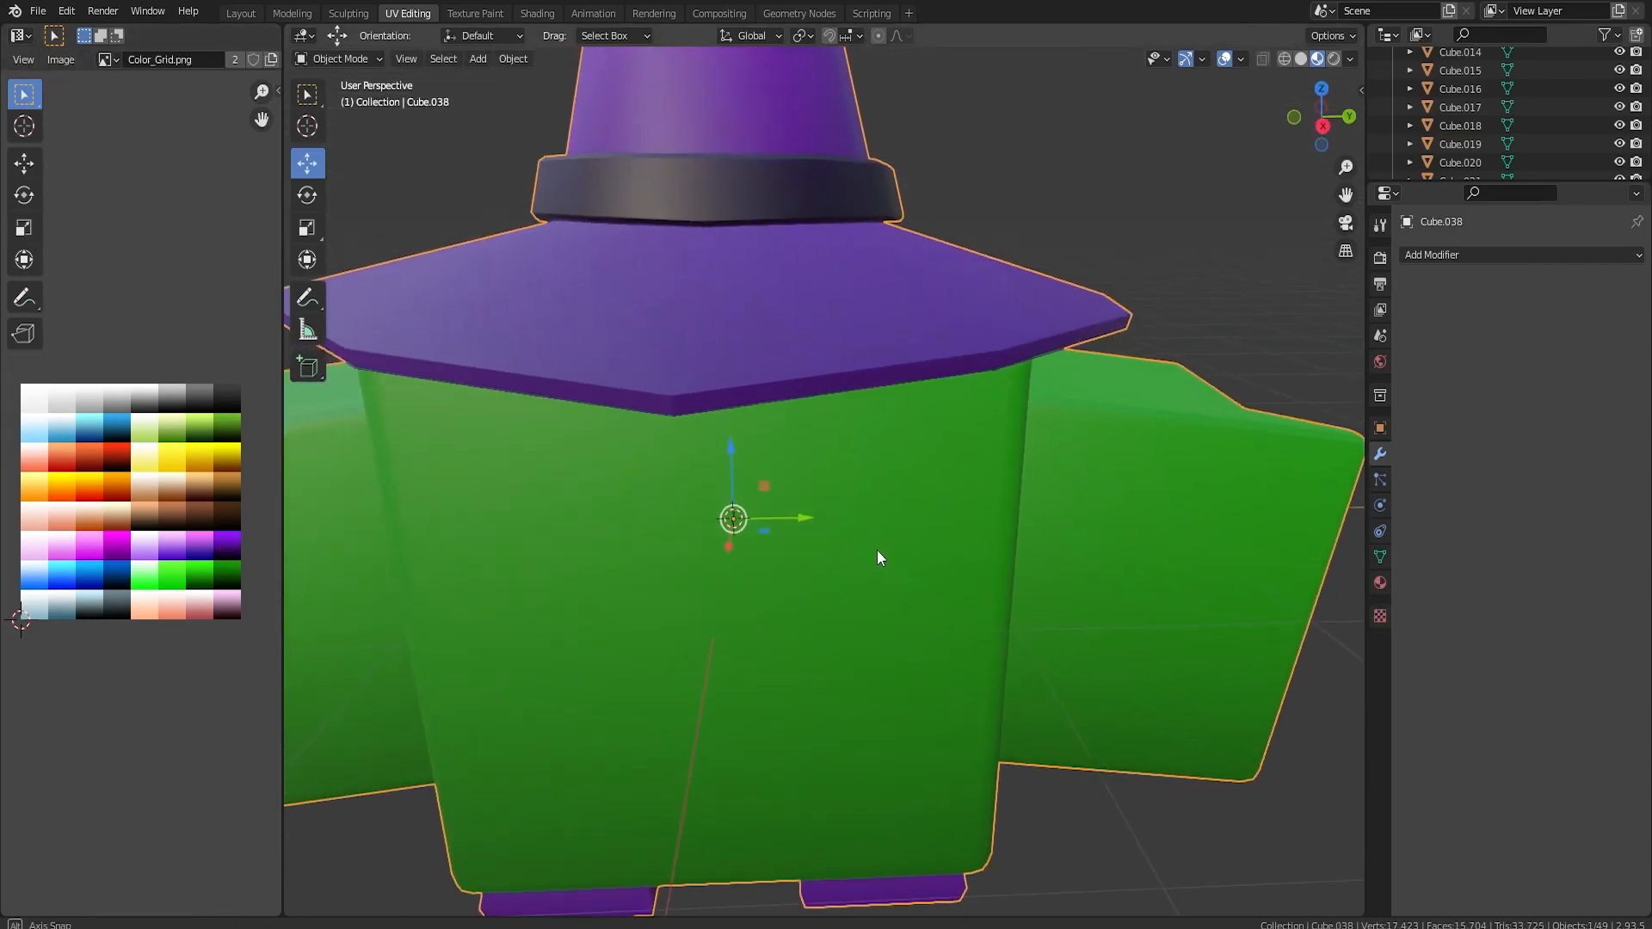
Move the finished green witch-hat character 13.51 m along Y to stand beside the brown horned one.
{"action": "mouse_move", "coordinate": [895, 533]}
{"action": "middle_mouse_down"}
{"action": "mouse_move", "coordinate": [829, 534]}
{"action": "mouse_move", "coordinate": [864, 524]}
{"action": "middle_mouse_up"}
{"action": "scroll", "coordinate": [864, 524], "scroll_direction": "down", "scroll_amount": 8}
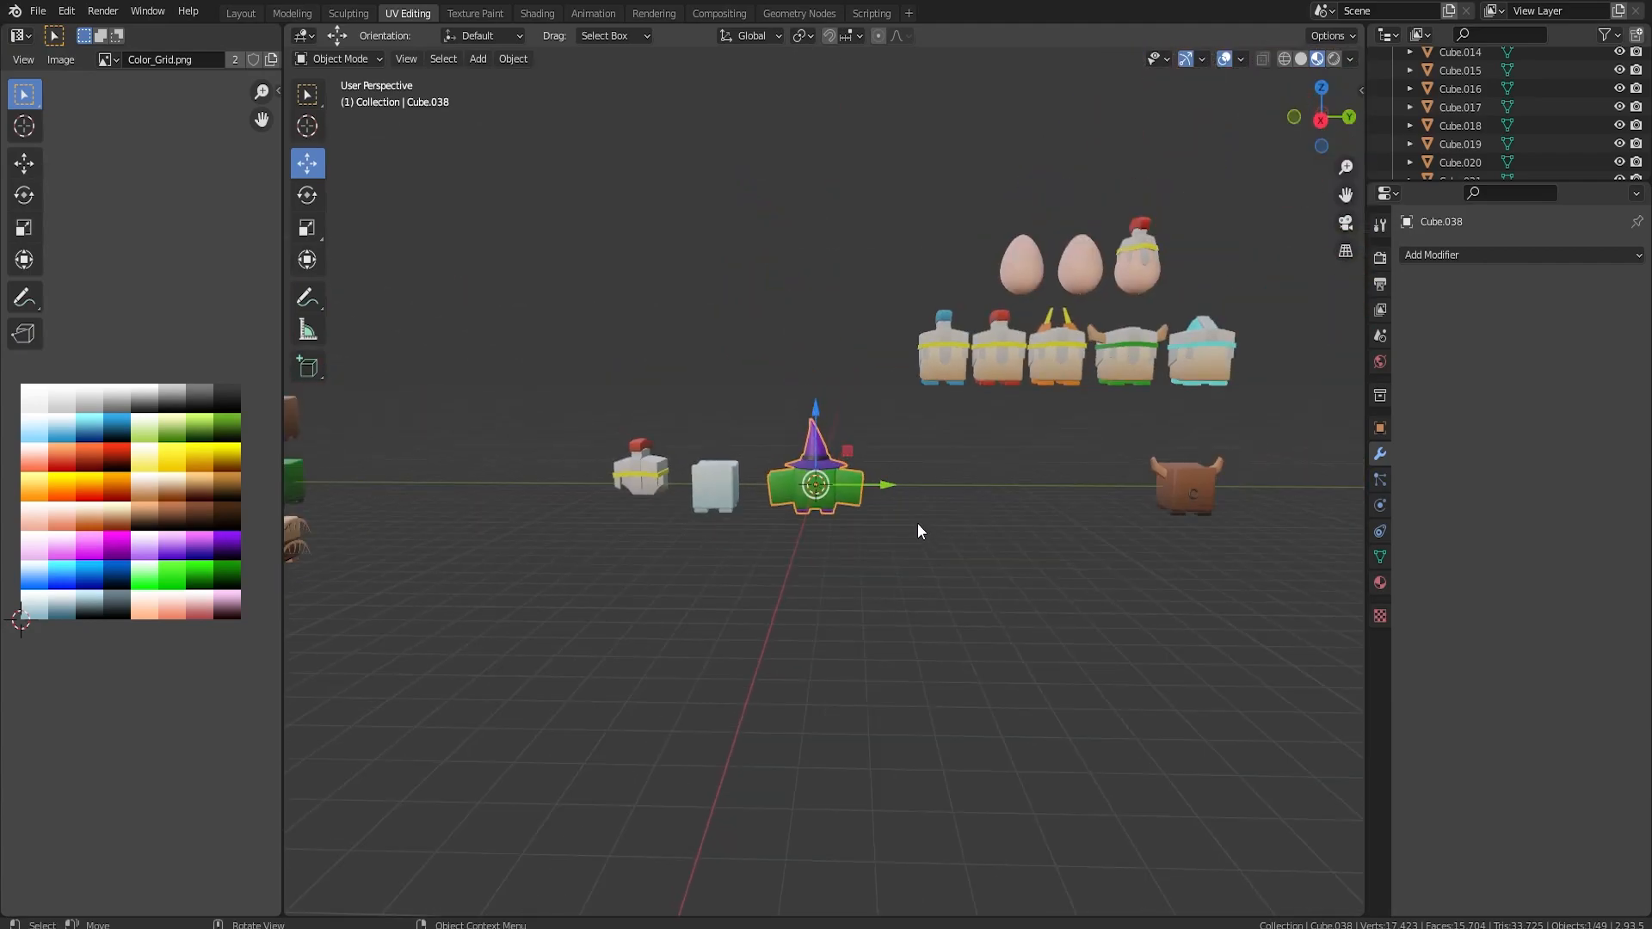
{"action": "left_click_drag", "start_coordinate": [866, 485], "coordinate": [1122, 487]}
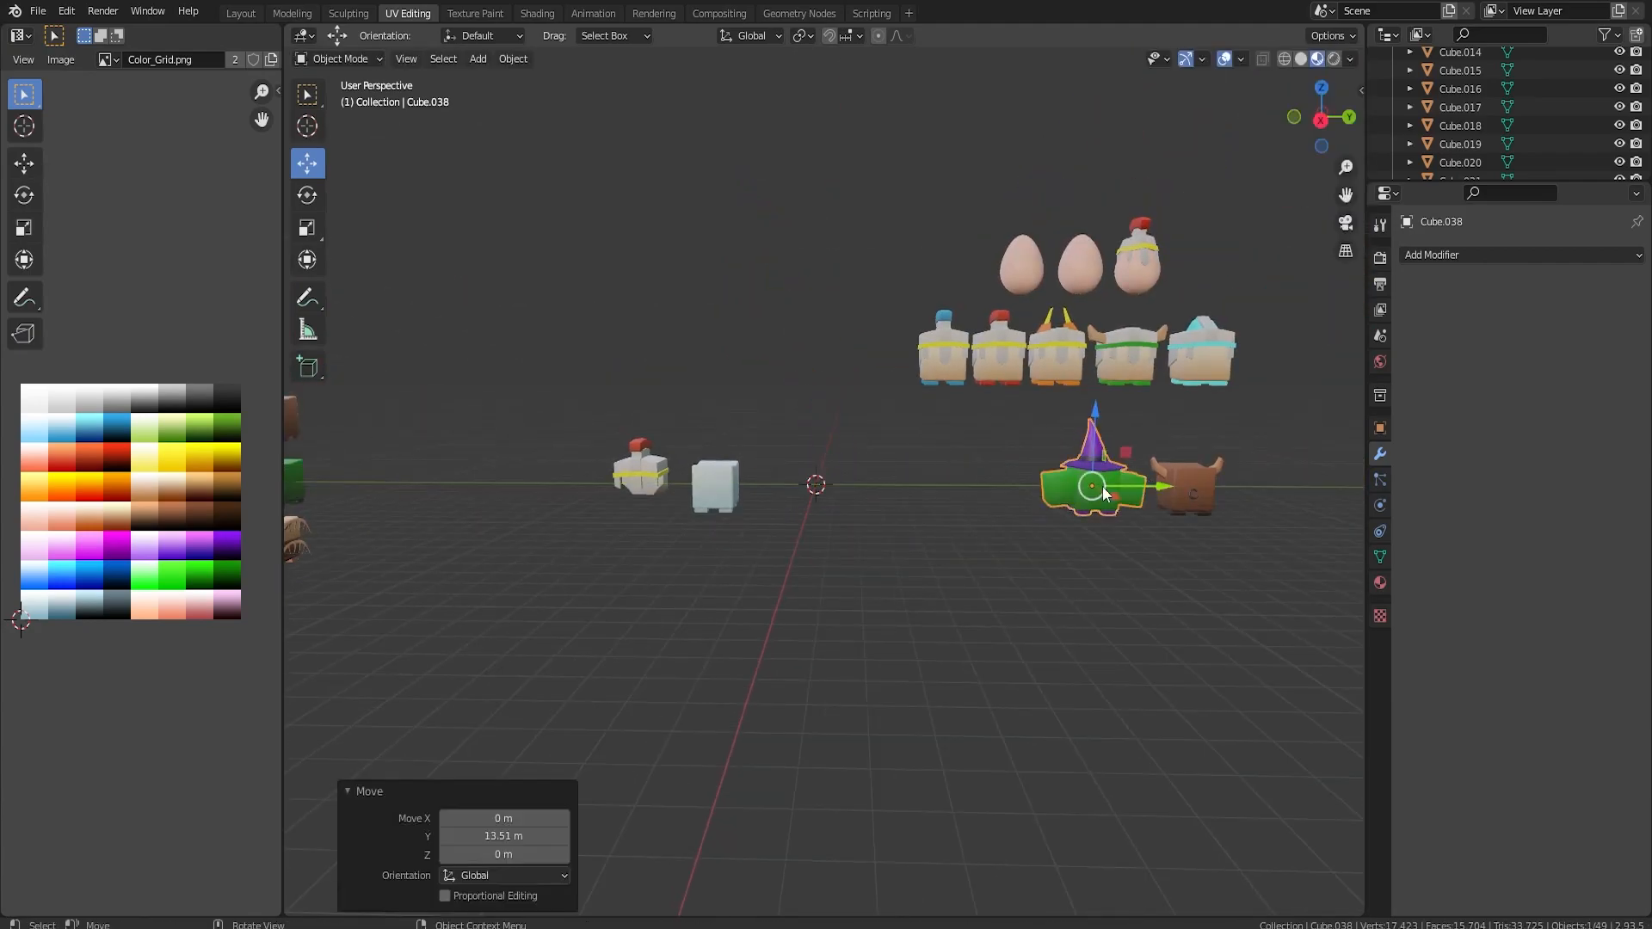
{"action": "middle_click_drag", "start_coordinate": [1102, 485], "coordinate": [1102, 436]}
Duplicate the blue-crested character in place and move the copy 5.67 m down along Z.
{"action": "scroll", "coordinate": [1317, 576], "scroll_direction": "down", "scroll_amount": 2}
{"action": "scroll", "coordinate": [1102, 437], "scroll_direction": "up", "scroll_amount": 1}
{"action": "scroll", "coordinate": [1089, 452], "scroll_direction": "up", "scroll_amount": 3}
{"action": "left_click", "coordinate": [998, 301]}
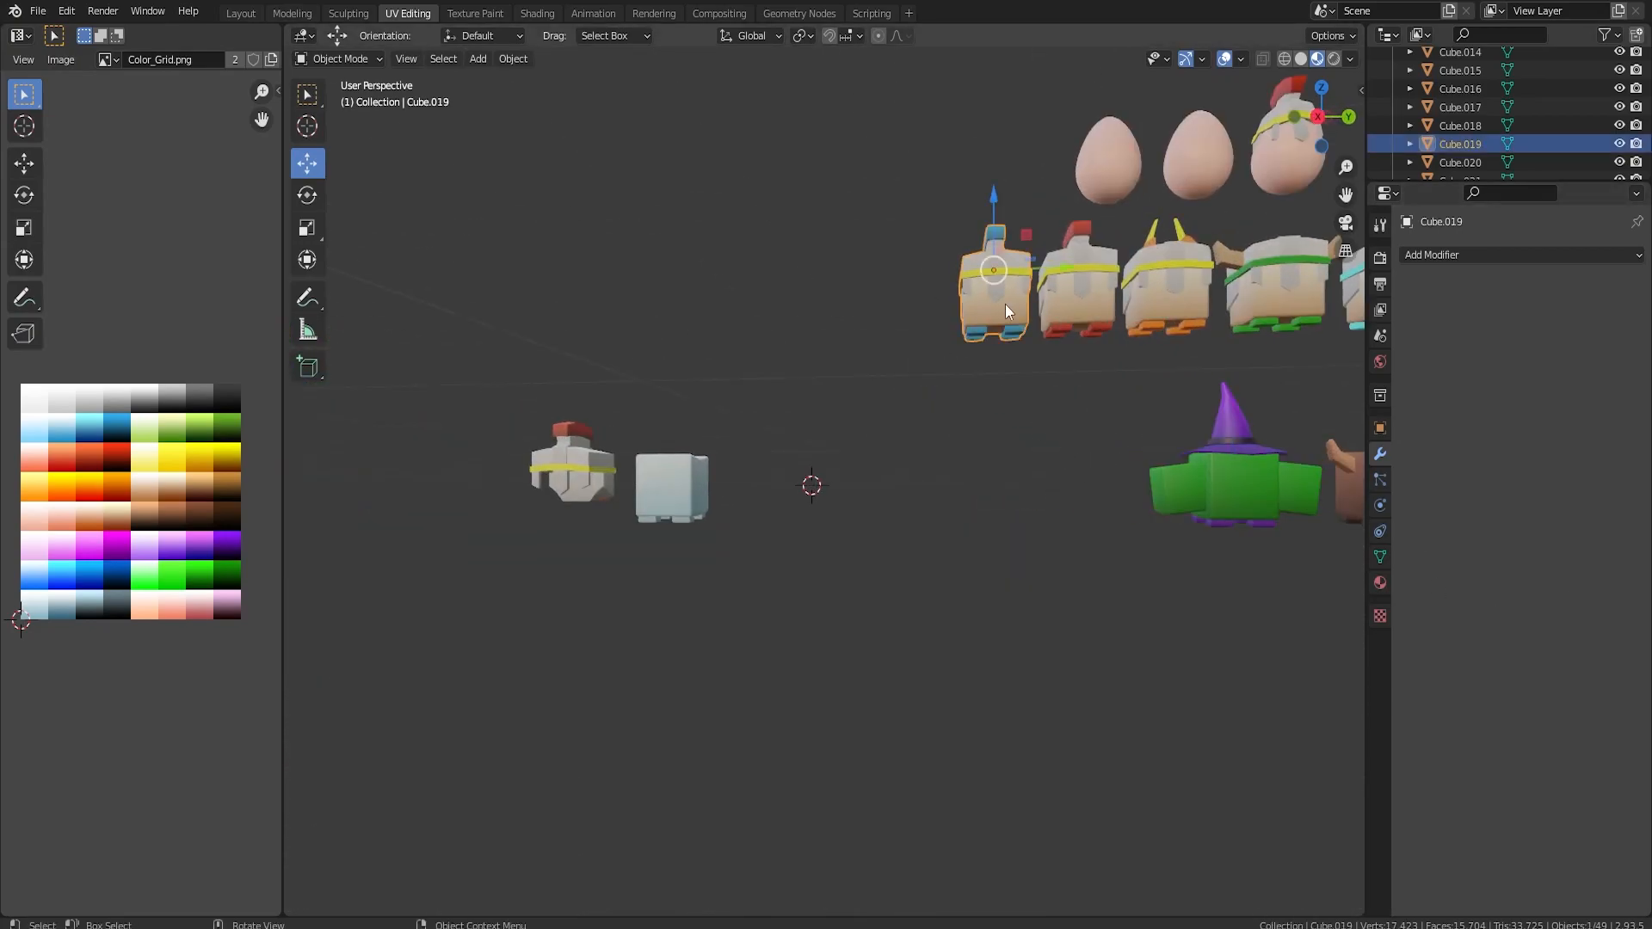
{"action": "key", "text": "shift+d"}
{"action": "right_click", "coordinate": [1005, 252]}
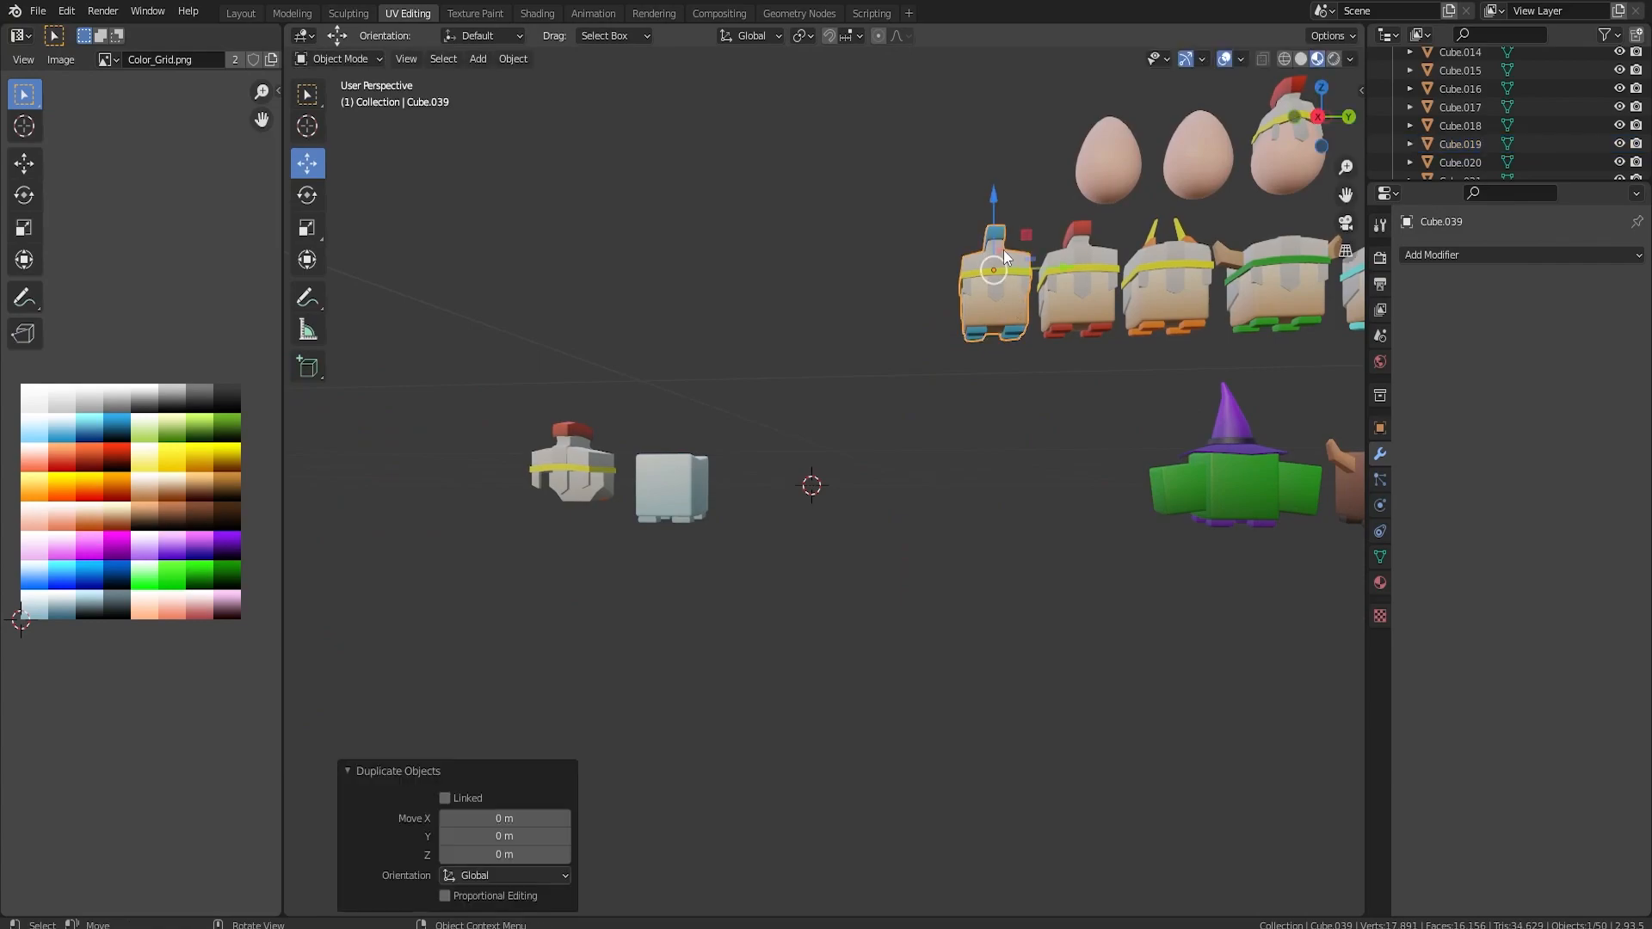
{"action": "left_click_drag", "start_coordinate": [996, 234], "coordinate": [1030, 463]}
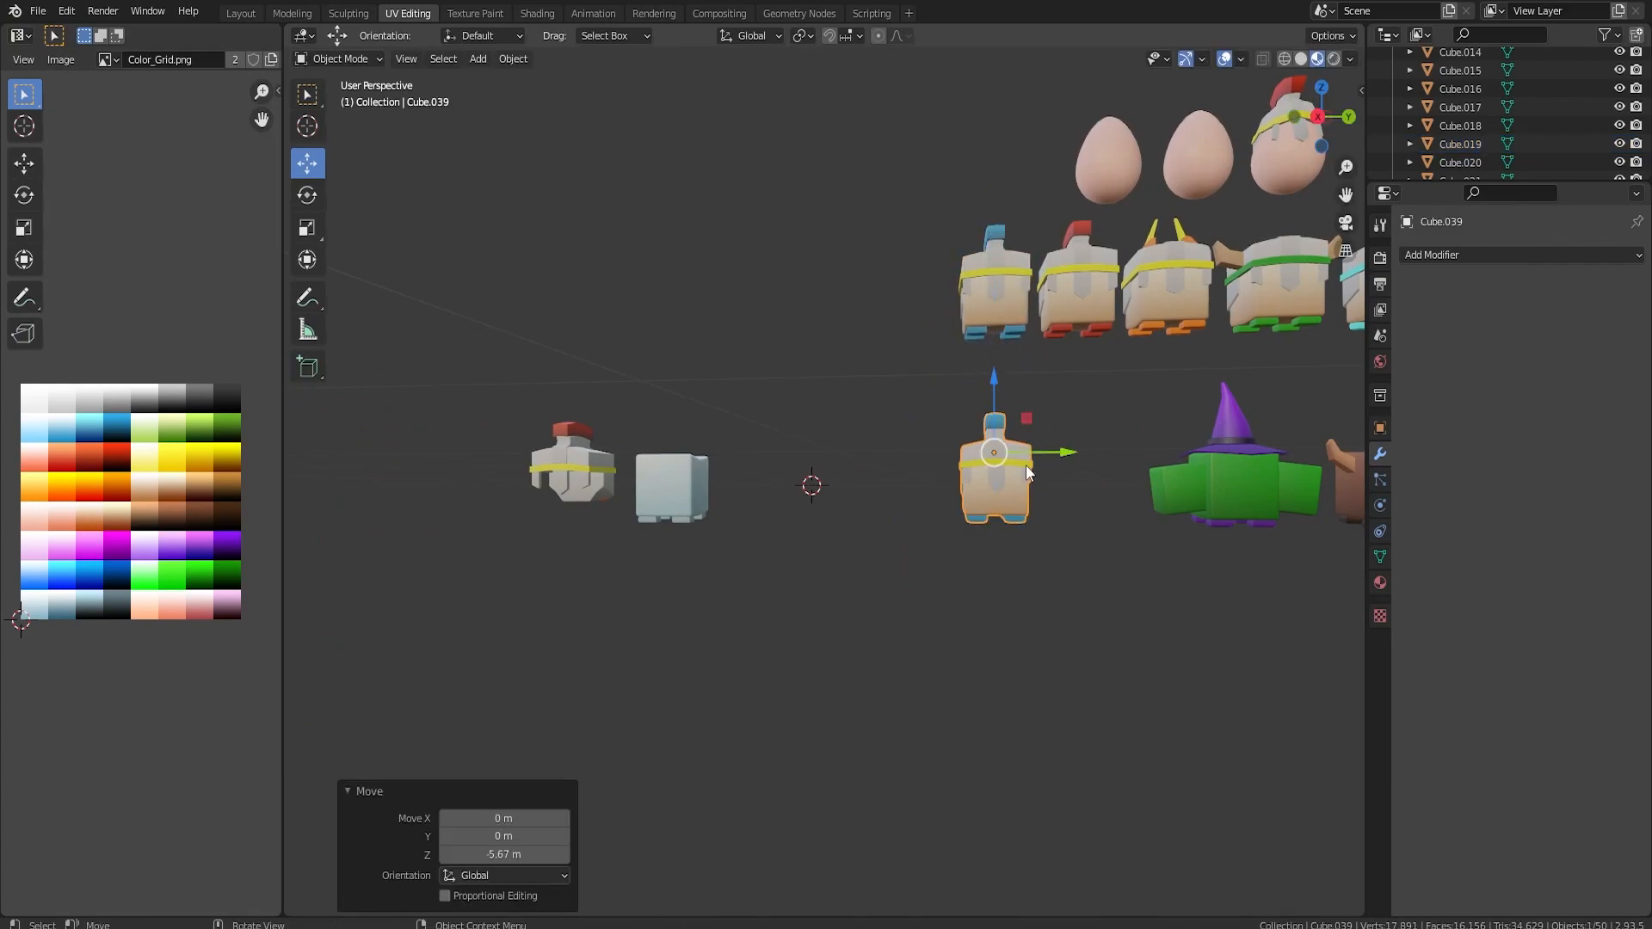
Add a cube and delete its top face and one side face to make an open box.
{"action": "middle_click_drag", "start_coordinate": [916, 477], "coordinate": [814, 499]}
{"action": "key", "text": "shift+a"}
{"action": "mouse_move", "coordinate": [814, 498]}
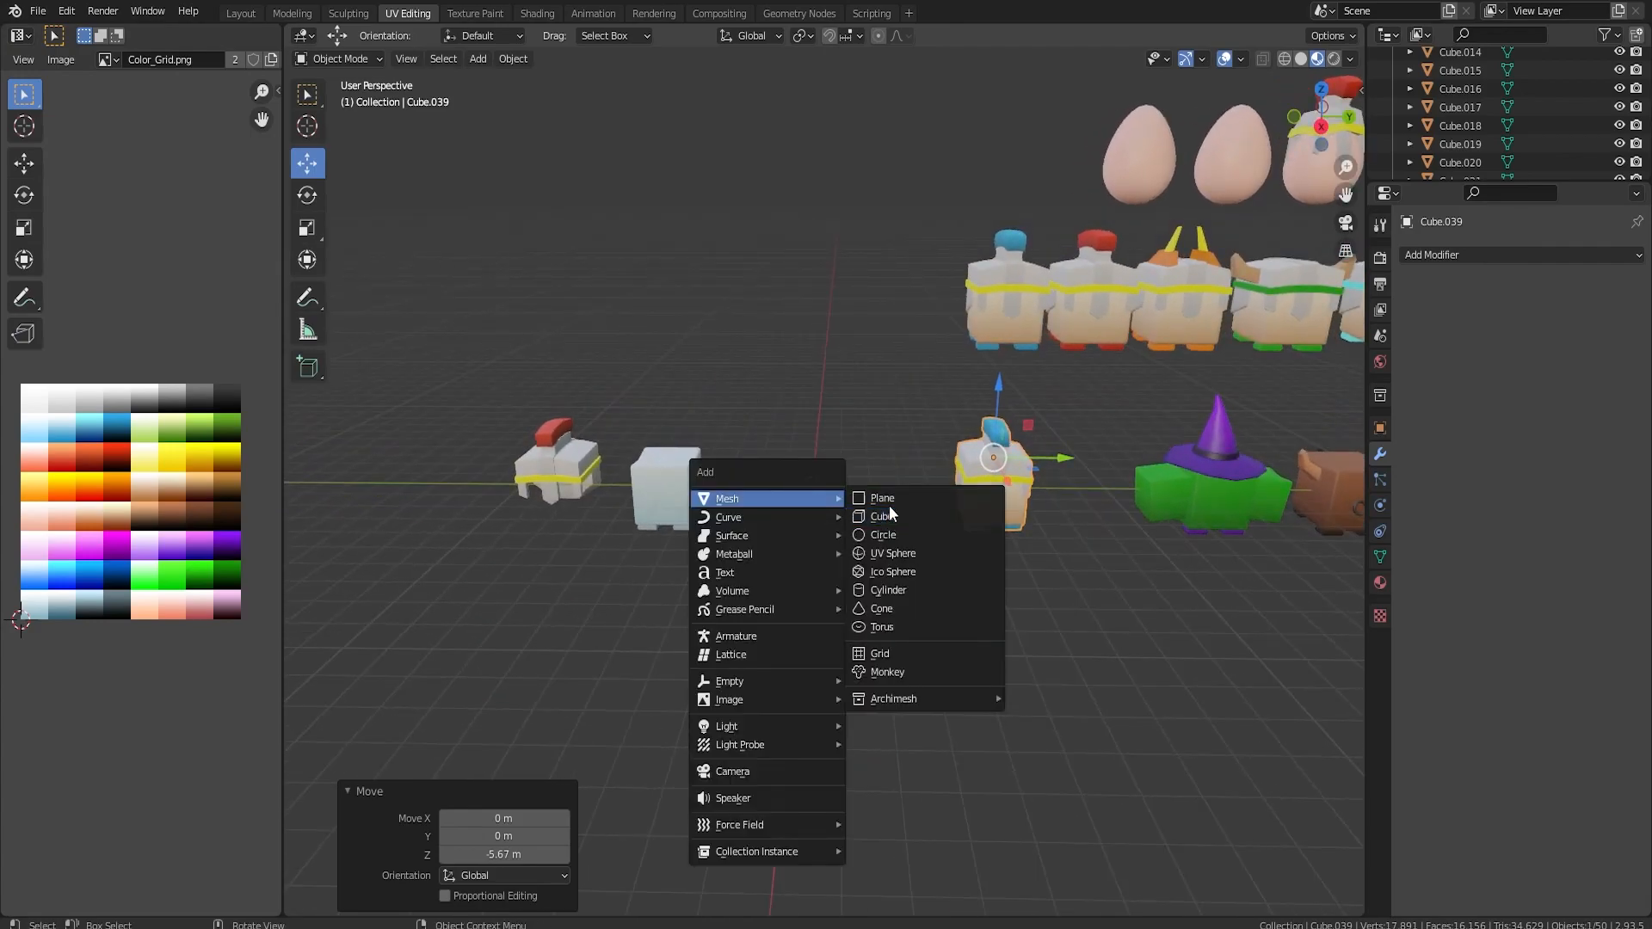
{"action": "left_click", "coordinate": [886, 515]}
{"action": "scroll", "coordinate": [889, 518], "scroll_direction": "up", "scroll_amount": 6}
{"action": "middle_click_drag", "start_coordinate": [918, 515], "coordinate": [821, 438]}
{"action": "key", "text": "Tab"}
{"action": "key", "text": "x"}
{"action": "left_click", "coordinate": [829, 483]}
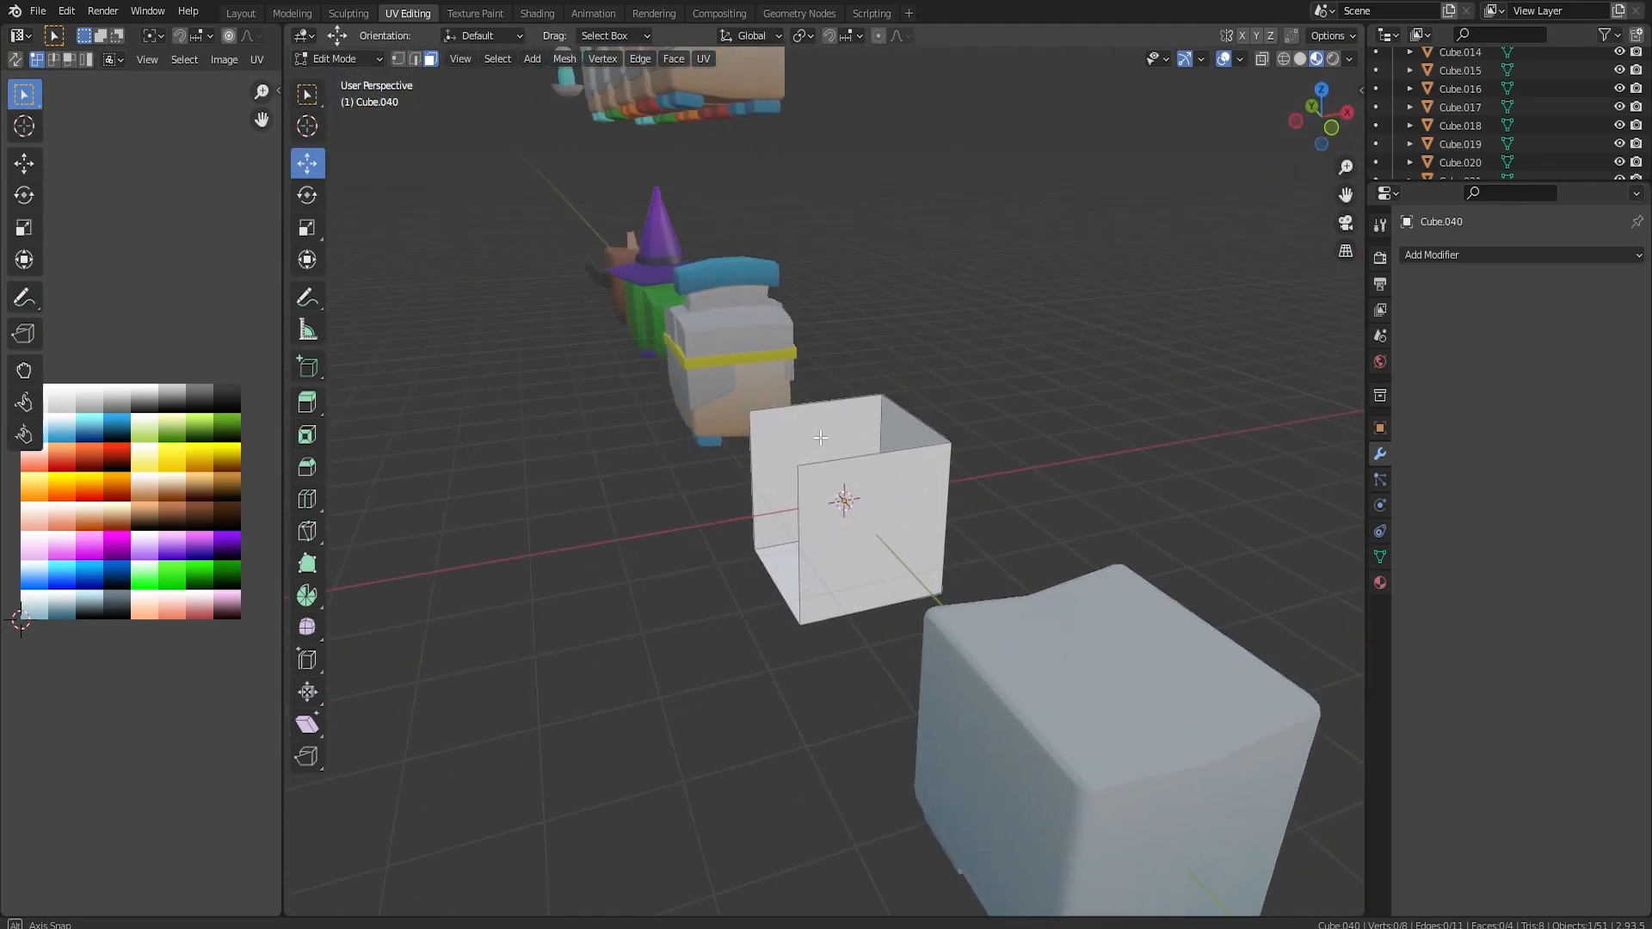
Lower the box's two top vertices at the open end by 1.1298 m, and lower the top vertices at the closed end too.
{"action": "scroll", "coordinate": [820, 438], "scroll_direction": "up", "scroll_amount": 2}
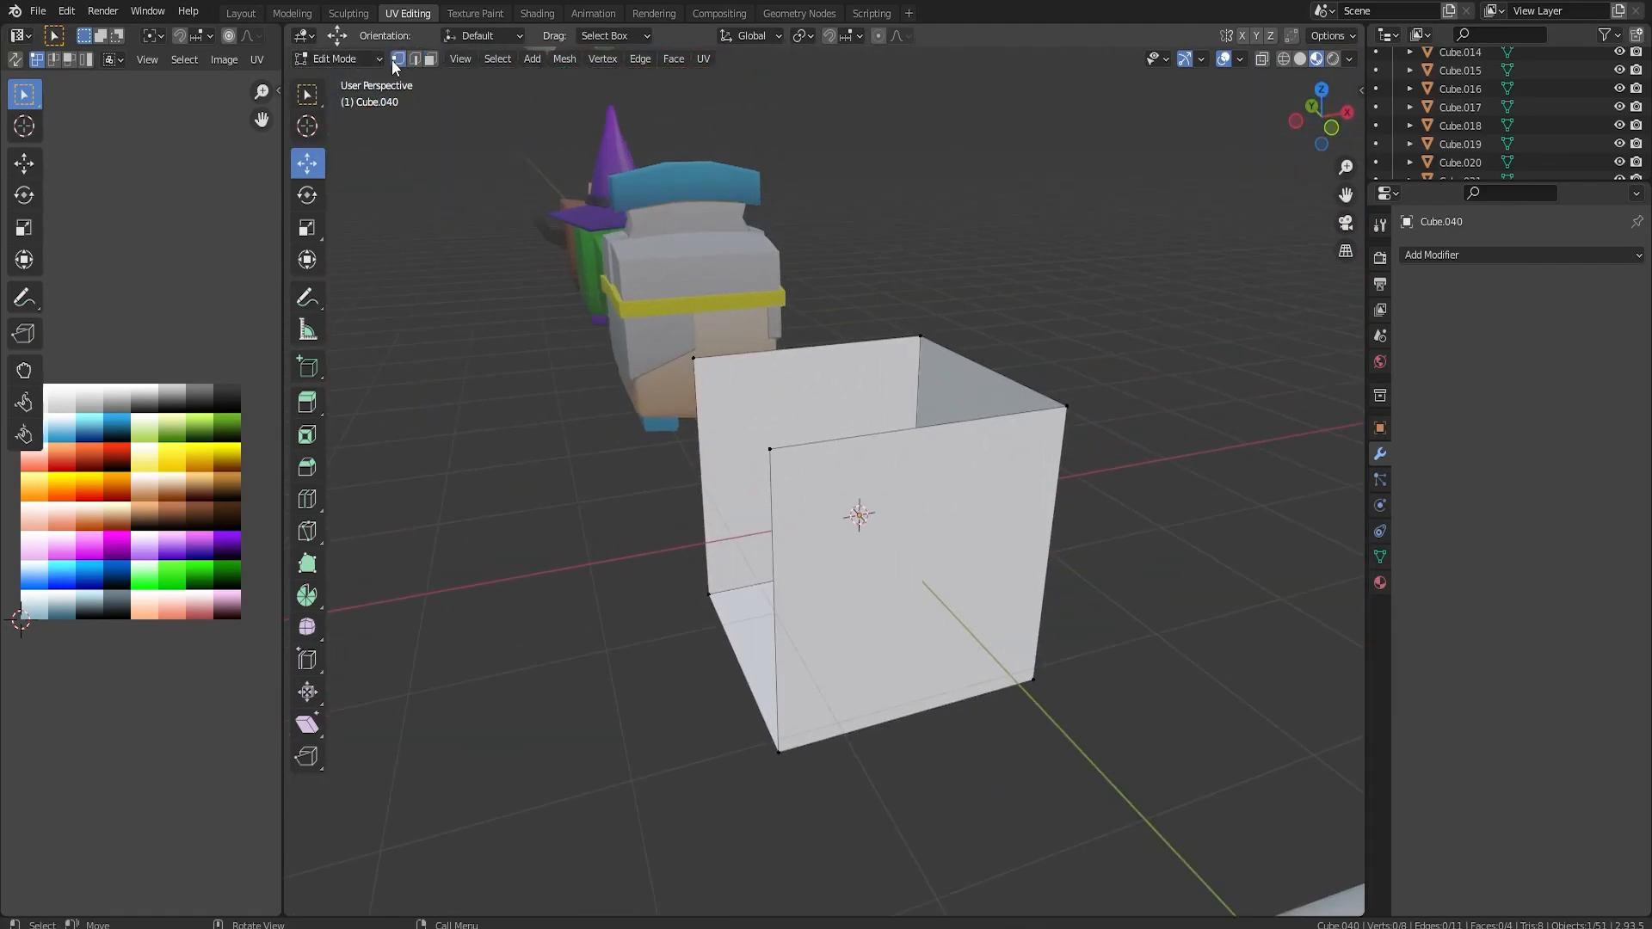
{"action": "left_click_drag", "start_coordinate": [725, 357], "coordinate": [753, 511]}
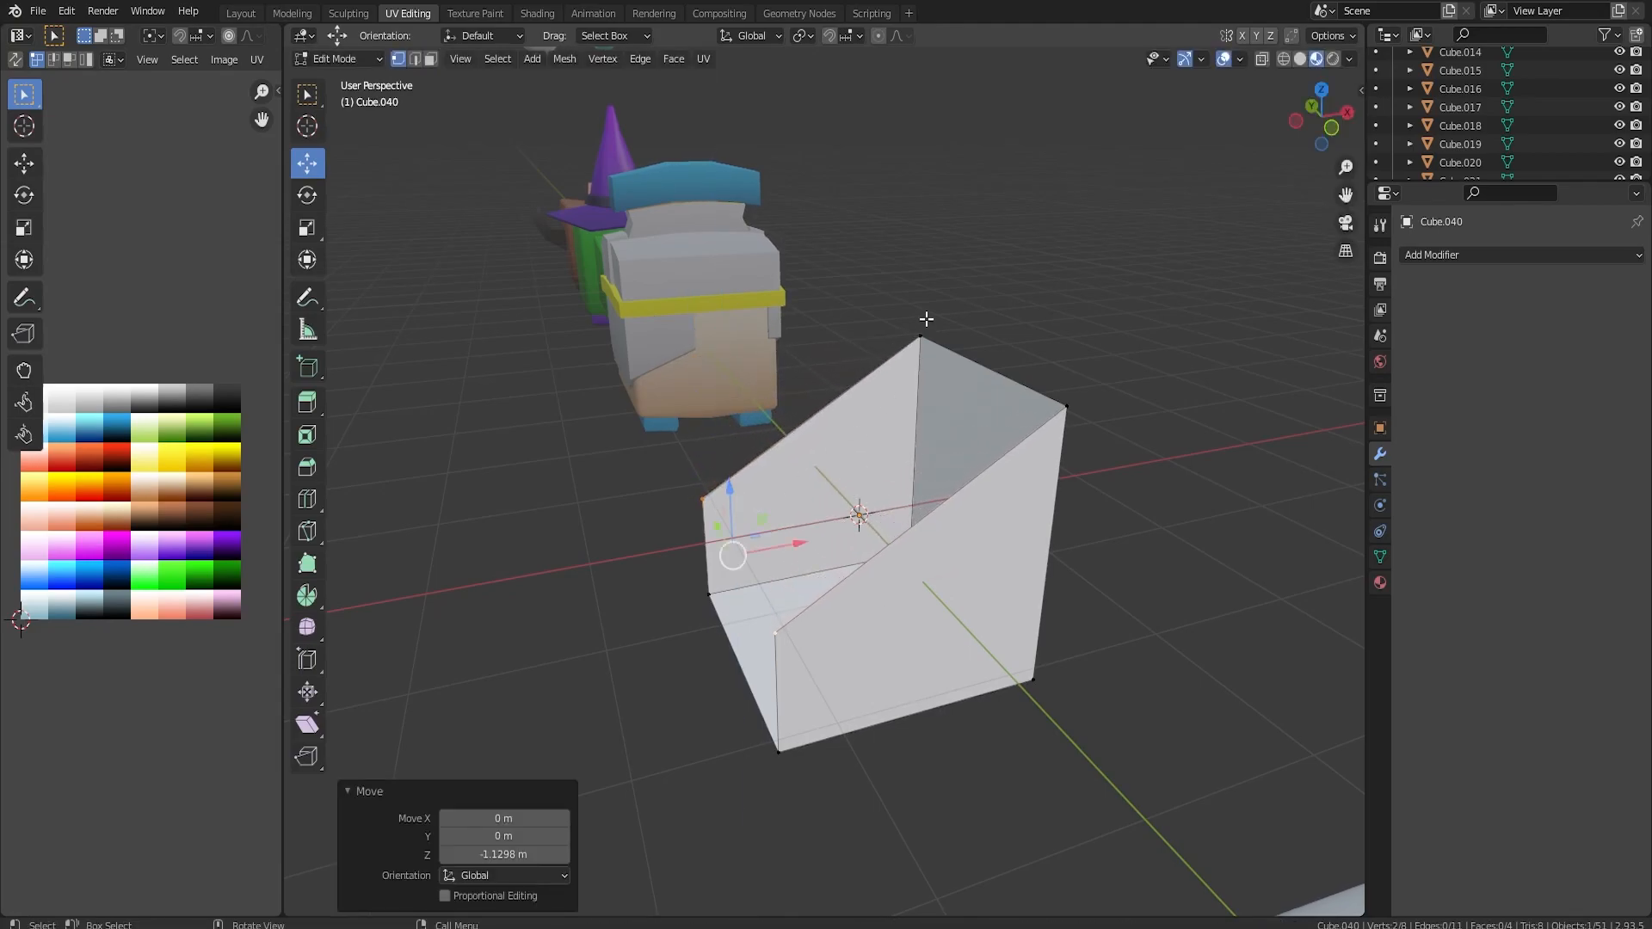
{"action": "left_click", "coordinate": [1044, 392]}
{"action": "left_click_drag", "start_coordinate": [992, 314], "coordinate": [984, 421]}
{"action": "middle_click_drag", "start_coordinate": [983, 421], "coordinate": [809, 426]}
Add one centred loop cut across the closed end wall and raise its top vertex into a low peak.
{"action": "key", "text": "ctrl+r"}
{"action": "left_click", "coordinate": [777, 483]}
{"action": "right_click", "coordinate": [777, 483]}
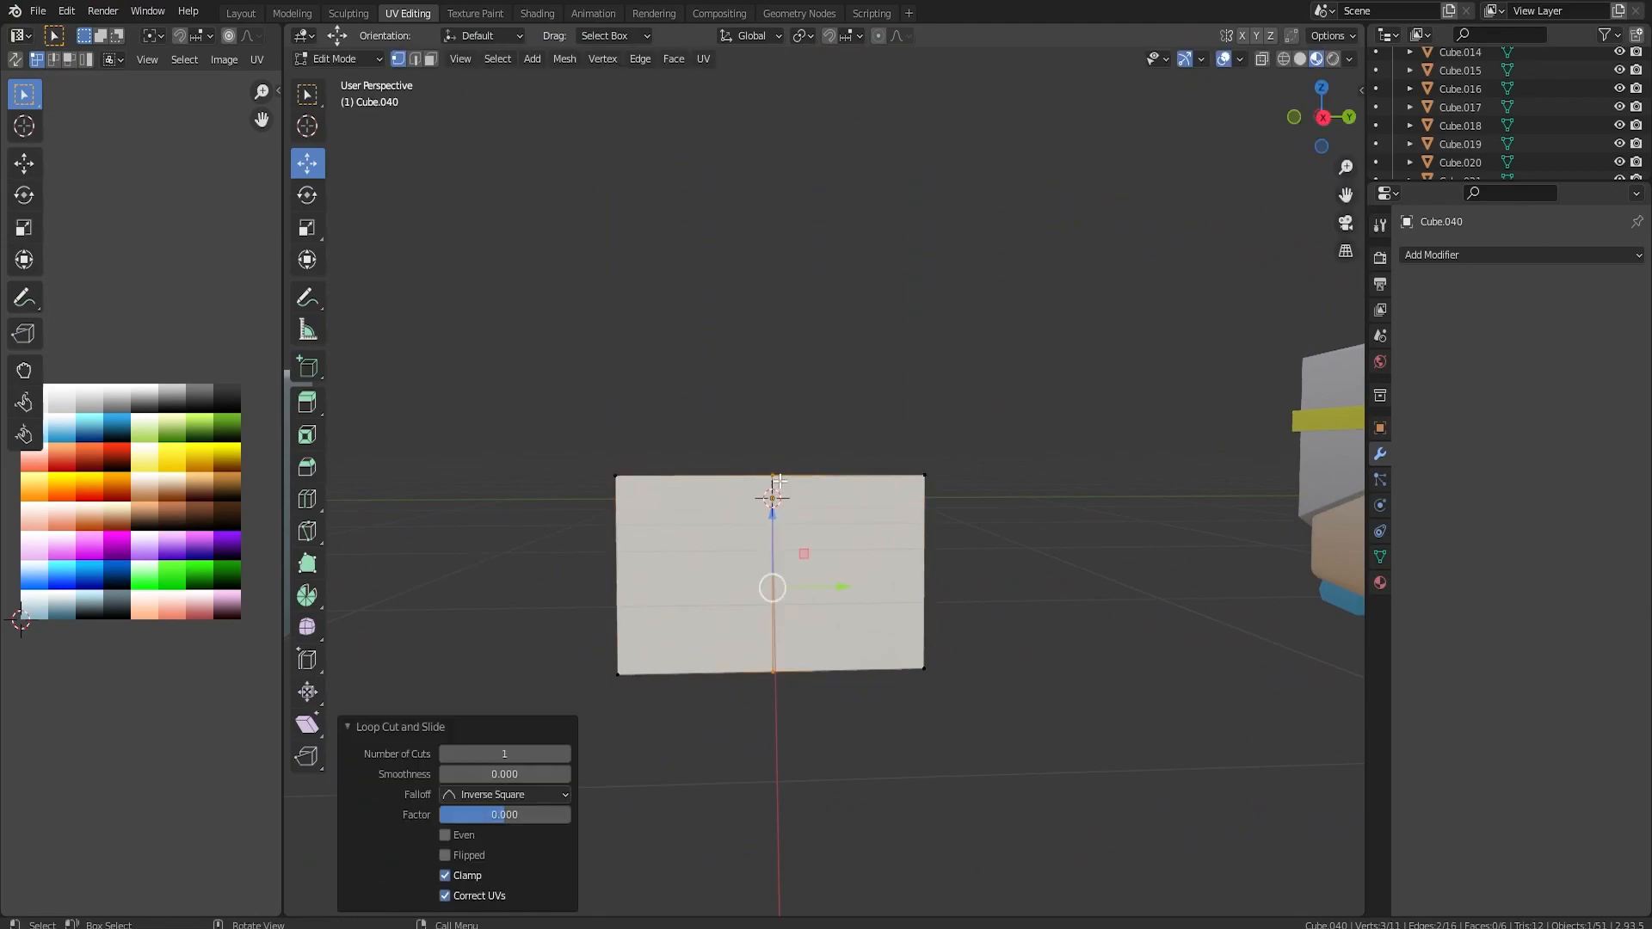
{"action": "left_click", "coordinate": [775, 475]}
{"action": "key", "text": "g"}
{"action": "left_click", "coordinate": [768, 396]}
{"action": "key", "text": "ctrl+z"}
{"action": "left_click_drag", "start_coordinate": [773, 396], "coordinate": [772, 380]}
{"action": "left_click", "coordinate": [776, 364]}
Bevel the top corner vertices of both side walls at the box's open end.
{"action": "middle_click_drag", "start_coordinate": [776, 364], "coordinate": [842, 705]}
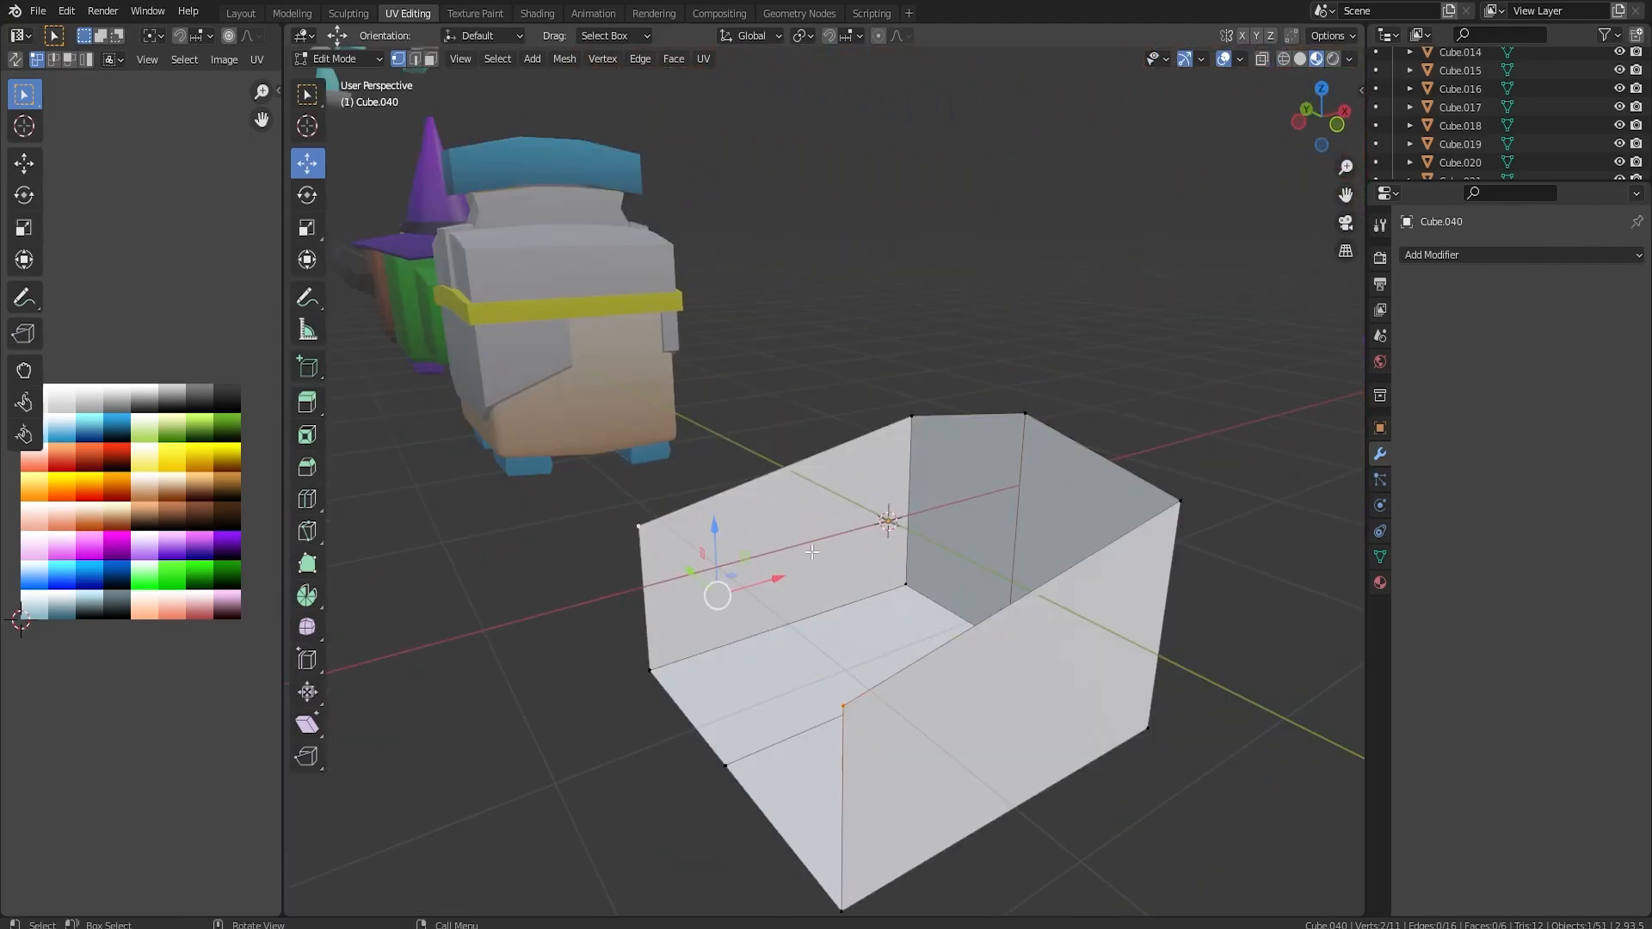
{"action": "key", "text": "ctrl+b"}
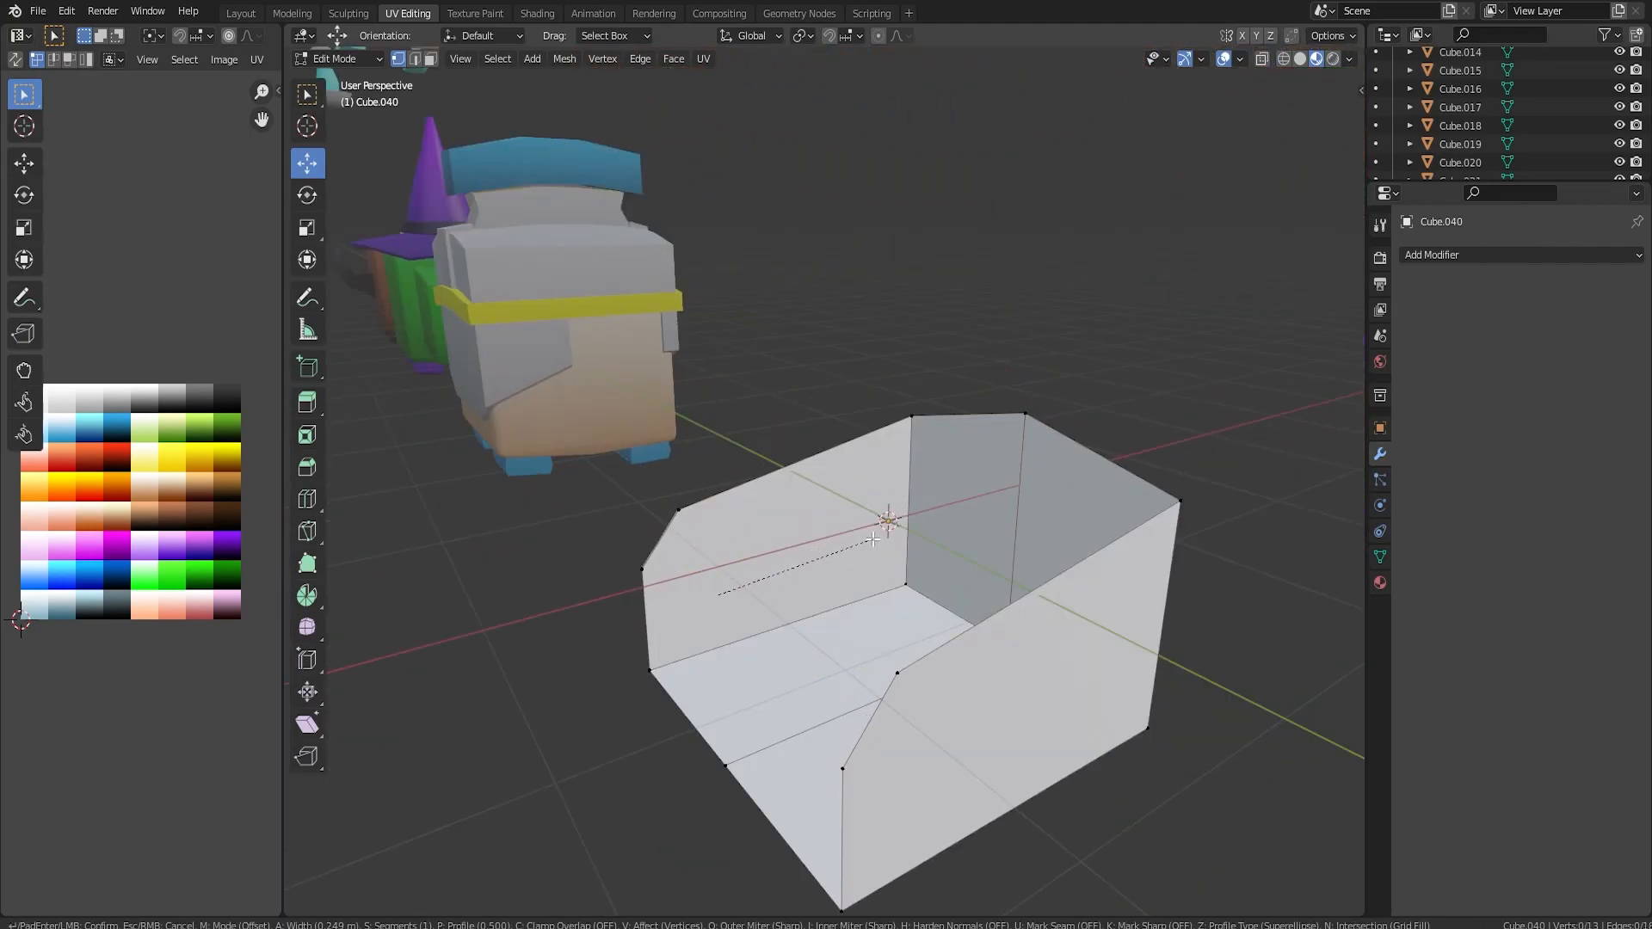
{"action": "left_click", "coordinate": [976, 516]}
{"action": "middle_click_drag", "start_coordinate": [976, 516], "coordinate": [1063, 594]}
{"action": "left_click", "coordinate": [1094, 799]}
{"action": "middle_click_drag", "start_coordinate": [955, 745], "coordinate": [1325, 452]}
Give the open box's walls thickness with a Solidify modifier and apply it.
{"action": "key", "text": "Tab"}
{"action": "left_click", "coordinate": [1444, 256]}
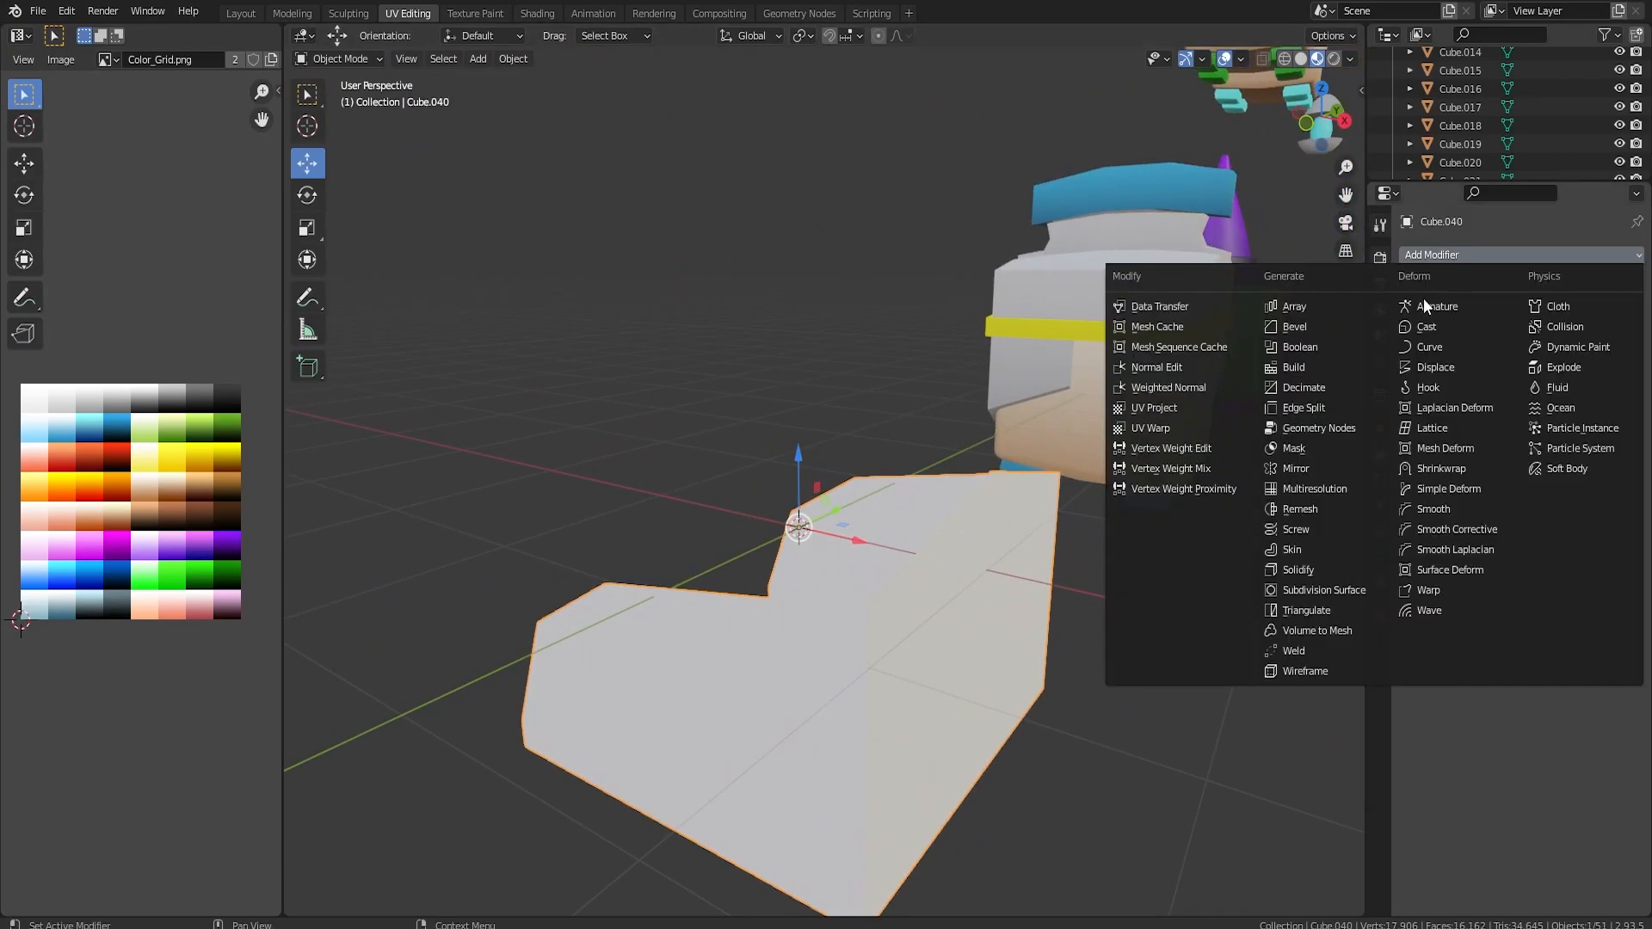
{"action": "left_click", "coordinate": [1300, 568]}
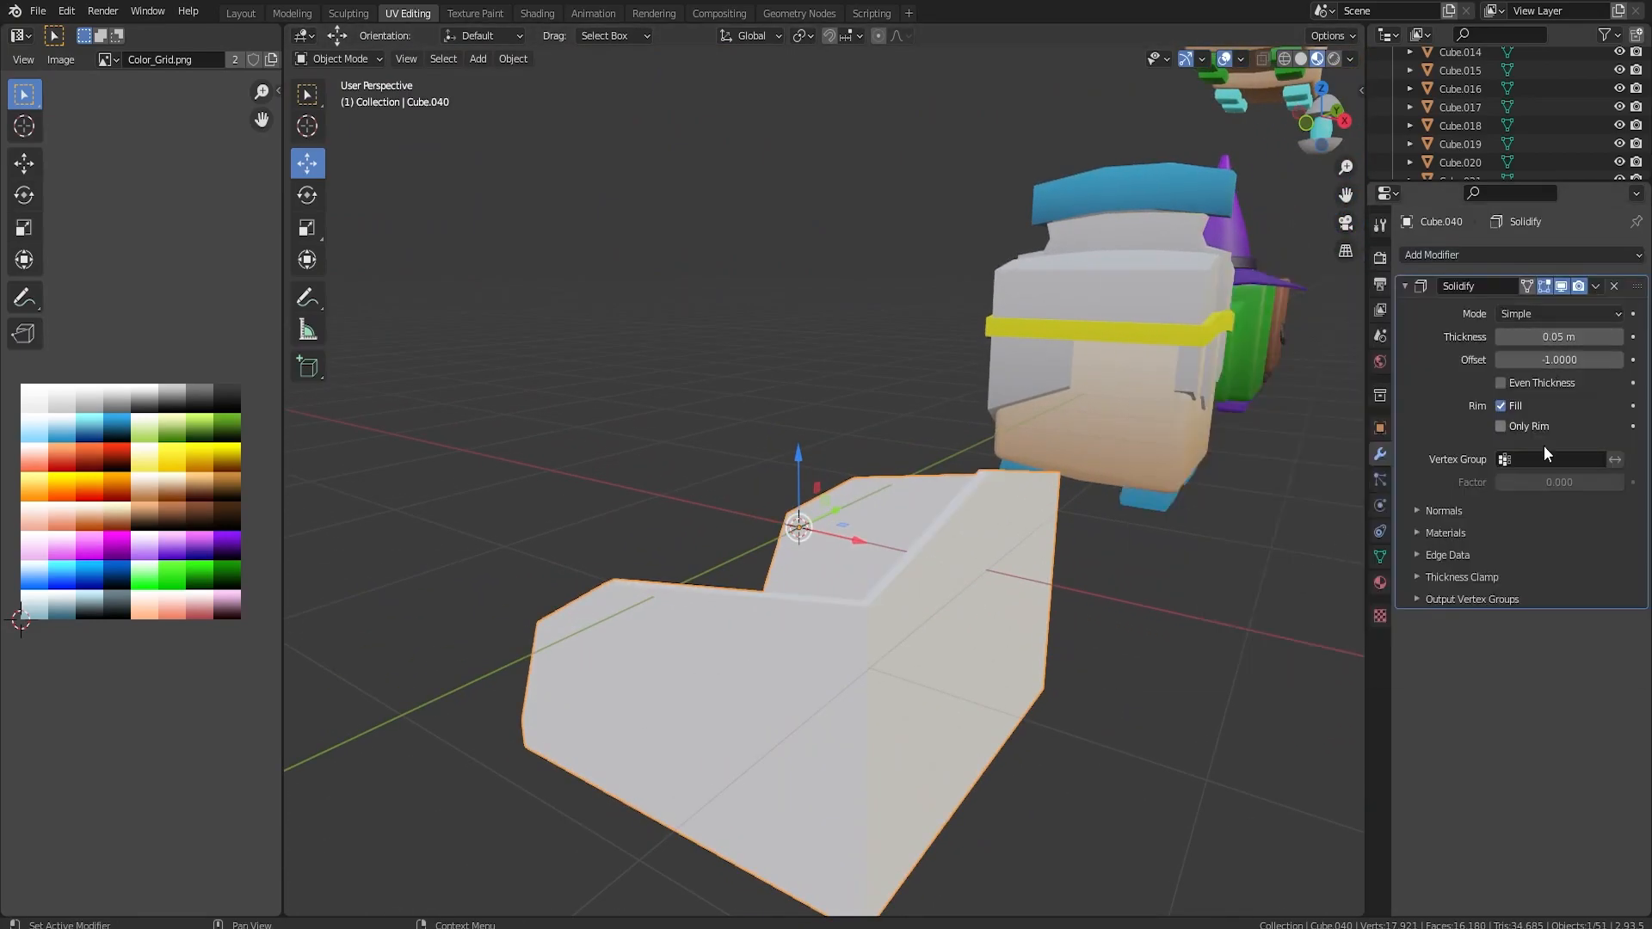
{"action": "key", "text": "ctrl+a"}
{"action": "key", "text": "Tab"}
{"action": "middle_click_drag", "start_coordinate": [875, 560], "coordinate": [943, 518]}
{"action": "scroll", "coordinate": [900, 521], "scroll_direction": "down", "scroll_amount": 5}
{"action": "key", "text": "Tab"}
Move the open box along Y onto the blue-crested copy and raise it 0.24381 m along Z.
{"action": "left_click_drag", "start_coordinate": [865, 493], "coordinate": [1202, 489]}
{"action": "middle_click_drag", "start_coordinate": [1203, 489], "coordinate": [1016, 517]}
{"action": "left_click_drag", "start_coordinate": [948, 515], "coordinate": [939, 514]}
{"action": "middle_click_drag", "start_coordinate": [826, 492], "coordinate": [954, 536]}
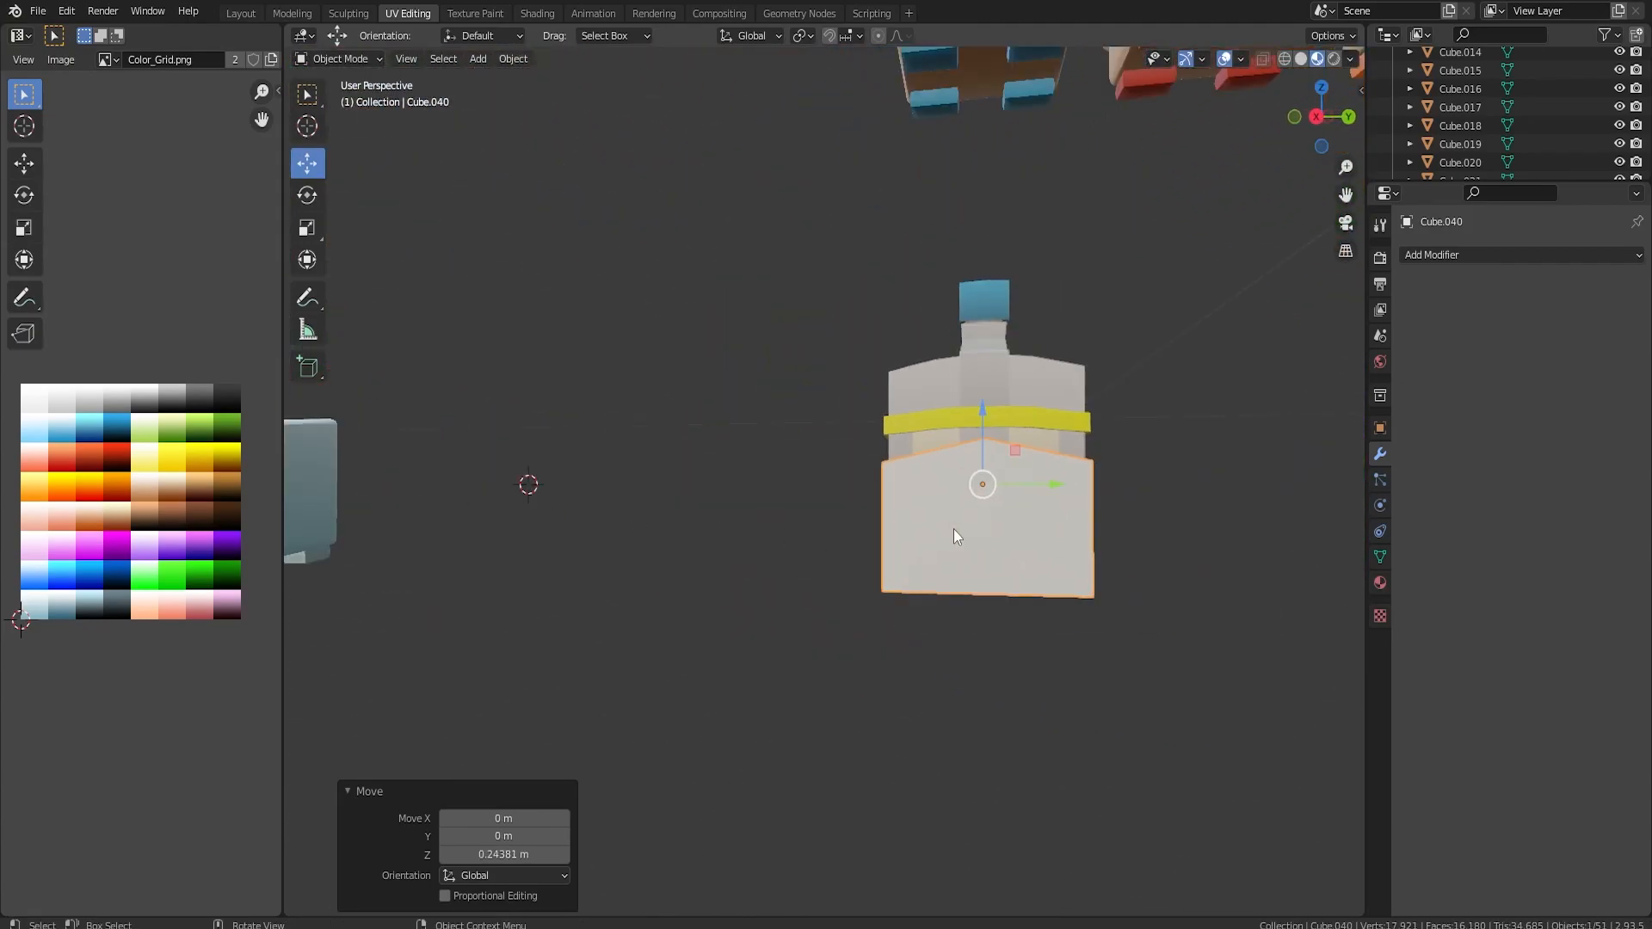
Scale the box to 0.685 along Z and lower it around the character's lower body.
{"action": "key", "text": "s"}
{"action": "key", "text": "z"}
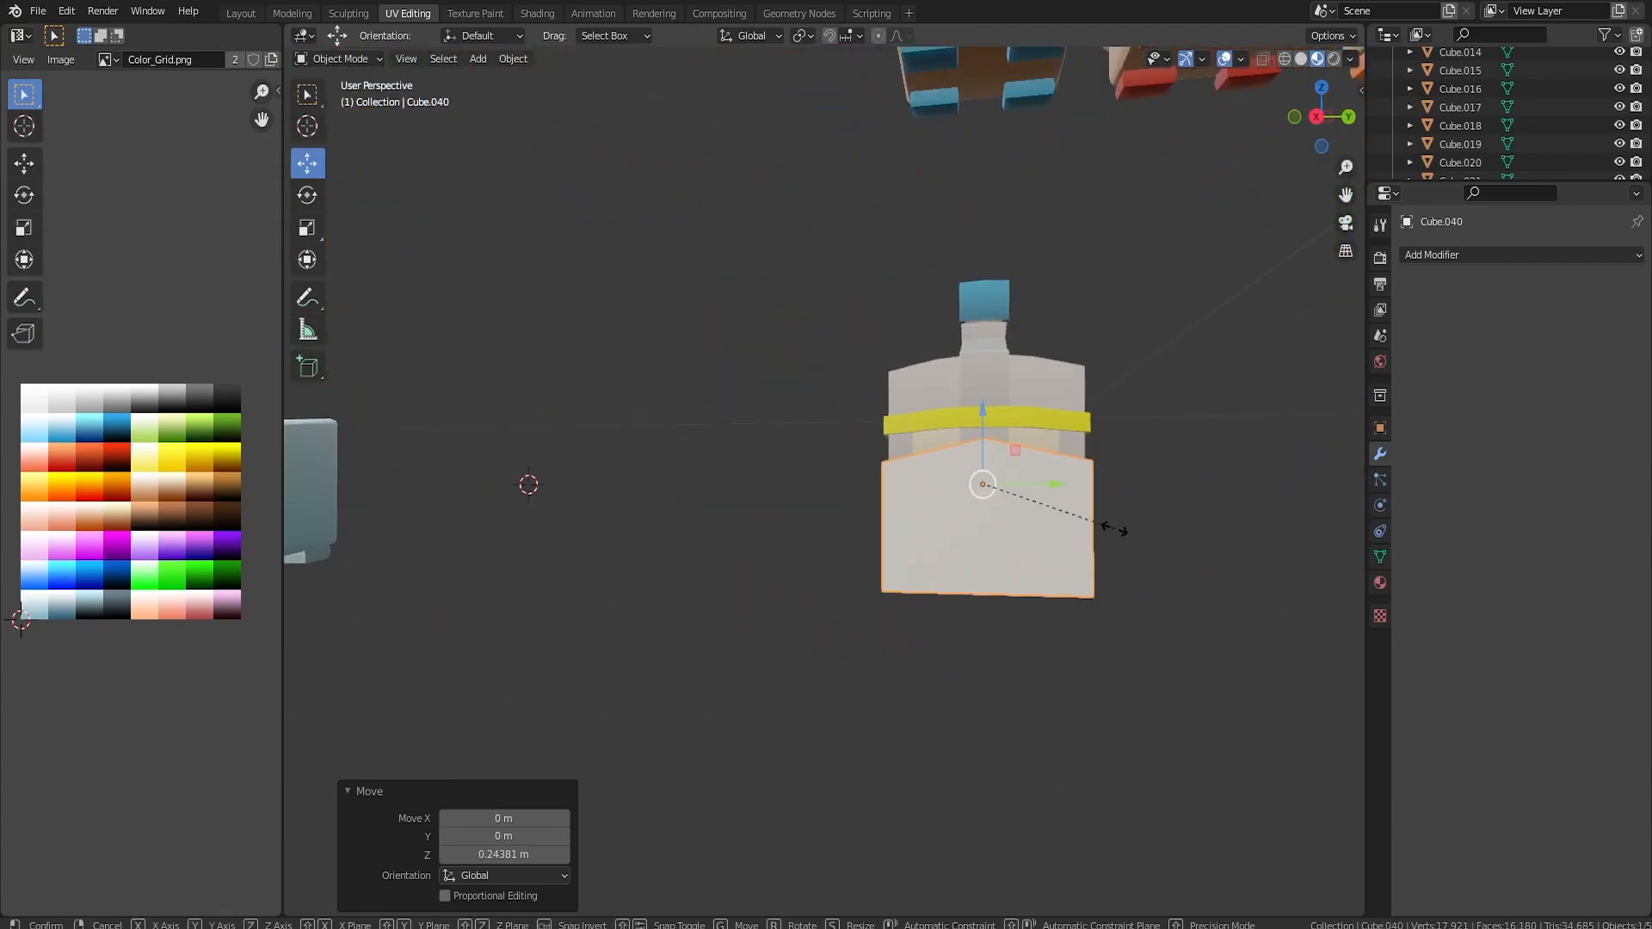
{"action": "left_click", "coordinate": [977, 456]}
{"action": "key", "text": "g"}
{"action": "key", "text": "z"}
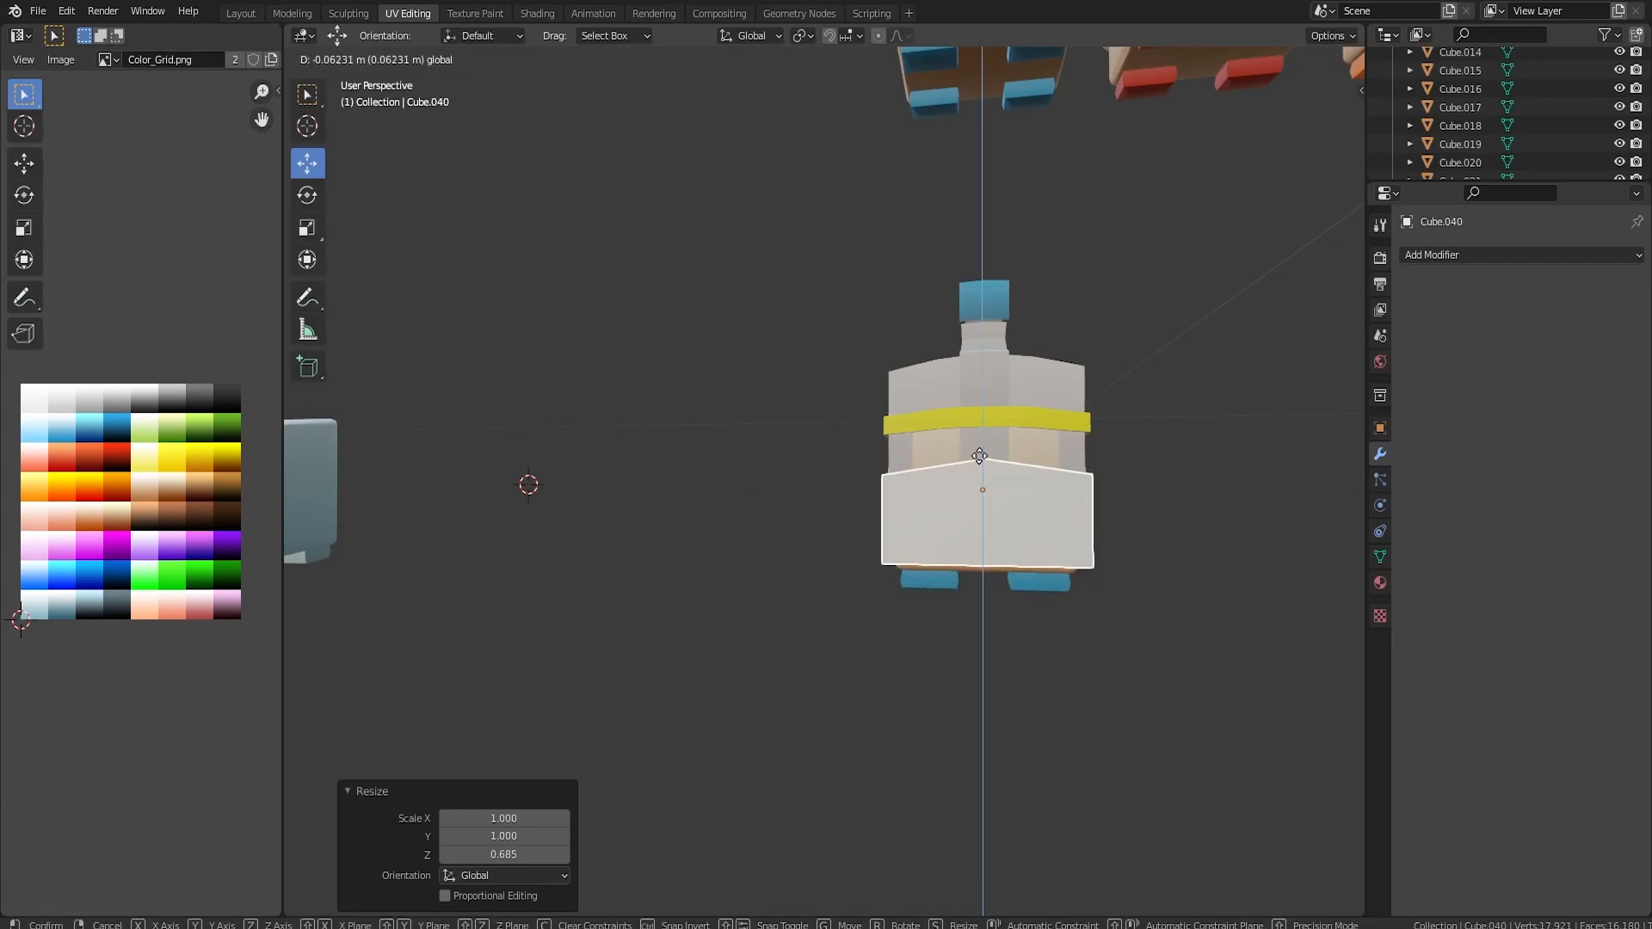
{"action": "left_click", "coordinate": [975, 492]}
Fine-tune the box's position around the character's base, ending with a Z move of -0.017855 m.
{"action": "middle_click_drag", "start_coordinate": [975, 492], "coordinate": [1022, 528]}
{"action": "left_click_drag", "start_coordinate": [630, 507], "coordinate": [627, 496]}
{"action": "middle_click_drag", "start_coordinate": [619, 532], "coordinate": [585, 509]}
{"action": "left_click_drag", "start_coordinate": [580, 513], "coordinate": [581, 528]}
{"action": "middle_click_drag", "start_coordinate": [580, 528], "coordinate": [955, 626]}
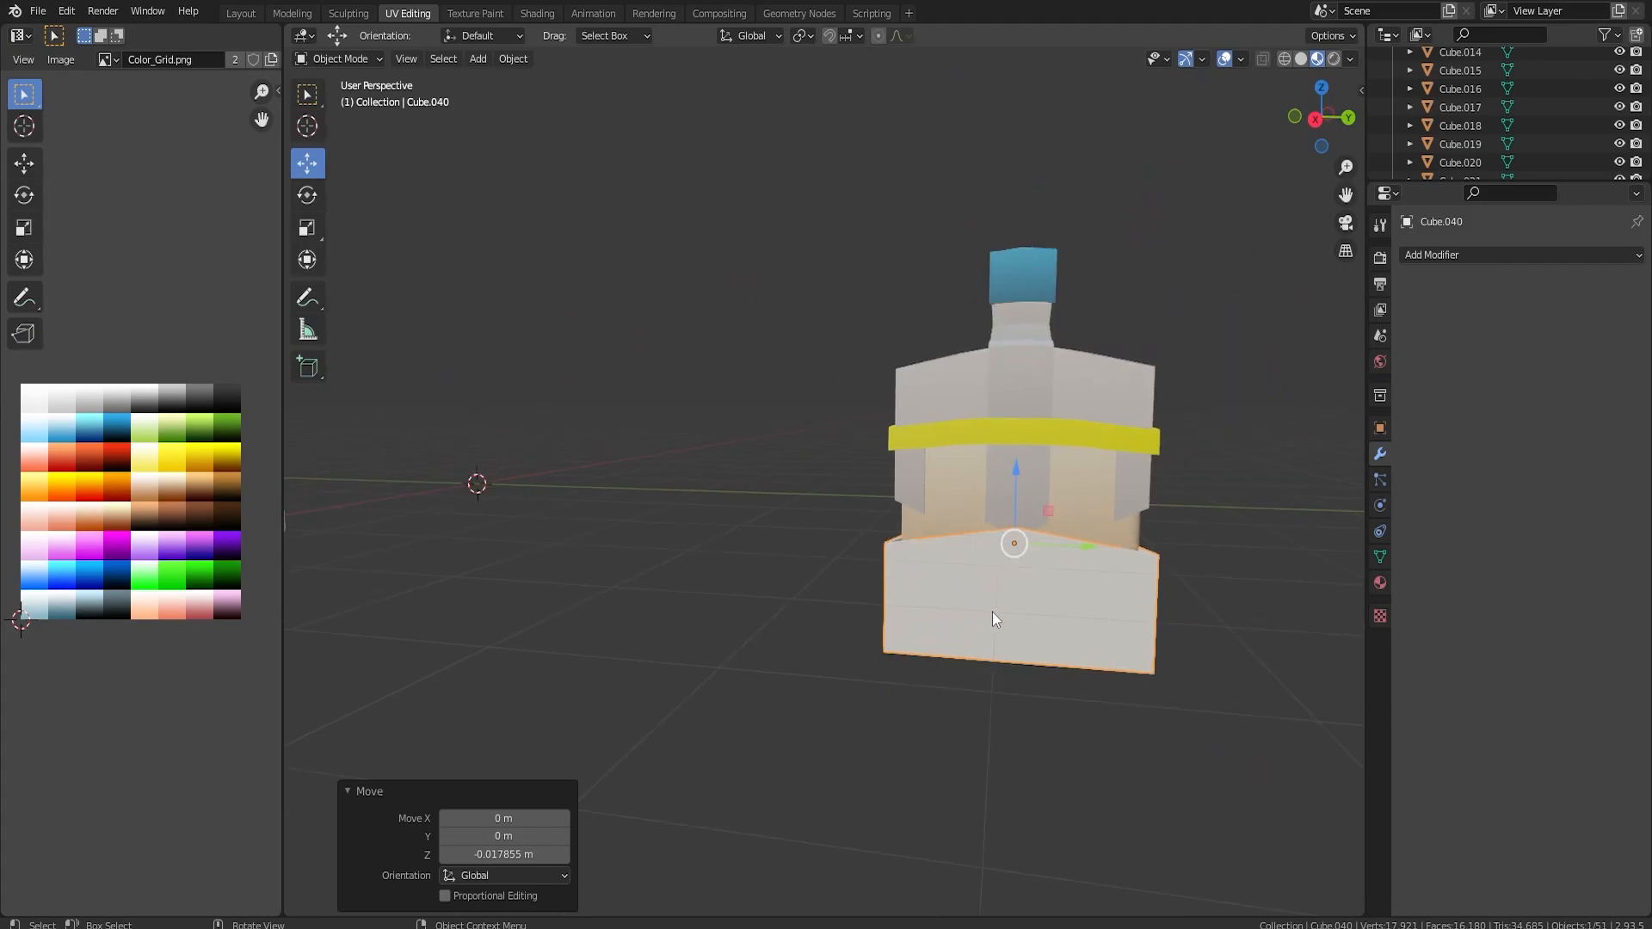
Add a 16-vertex cylinder and rotate it 90 degrees so its axis runs along Y.
{"action": "key", "text": "shift+a"}
{"action": "mouse_move", "coordinate": [969, 559]}
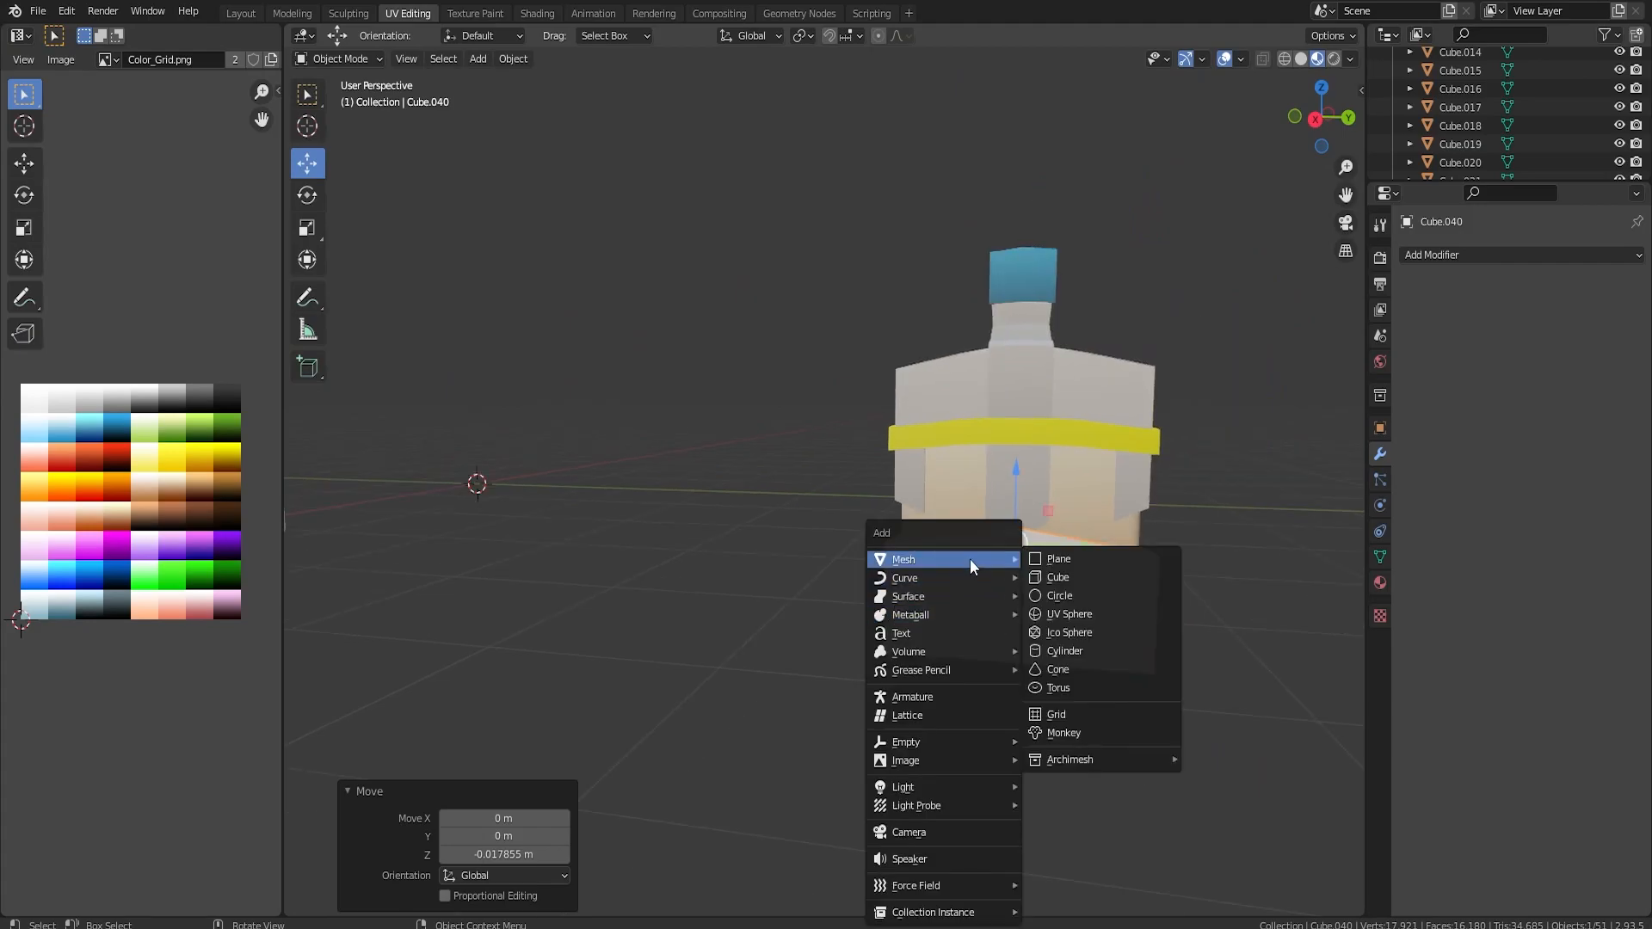
{"action": "left_click", "coordinate": [1067, 650]}
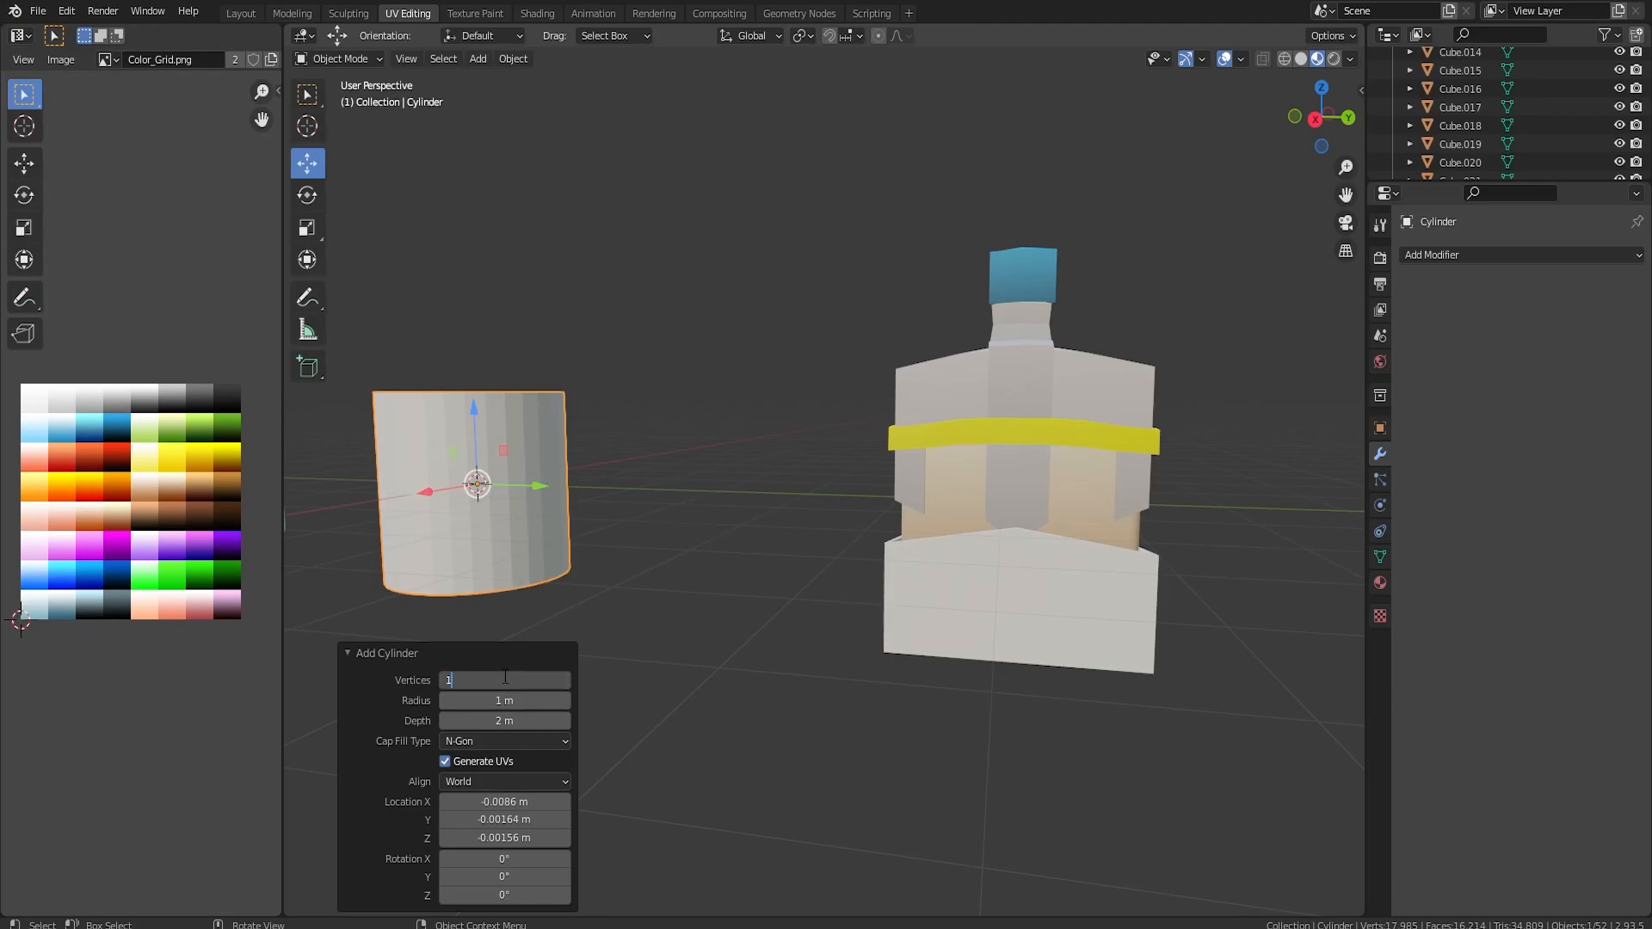
{"action": "key", "text": "KP_3"}
{"action": "type", "text": "r90"}
{"action": "key", "text": "Return"}
Shift the cylinder's end face along Y to flatten the cylinder into a thin wheel disc.
{"action": "middle_click_drag", "start_coordinate": [506, 438], "coordinate": [657, 424]}
{"action": "key", "text": "Tab"}
{"action": "key", "text": "3"}
{"action": "left_click", "coordinate": [522, 509]}
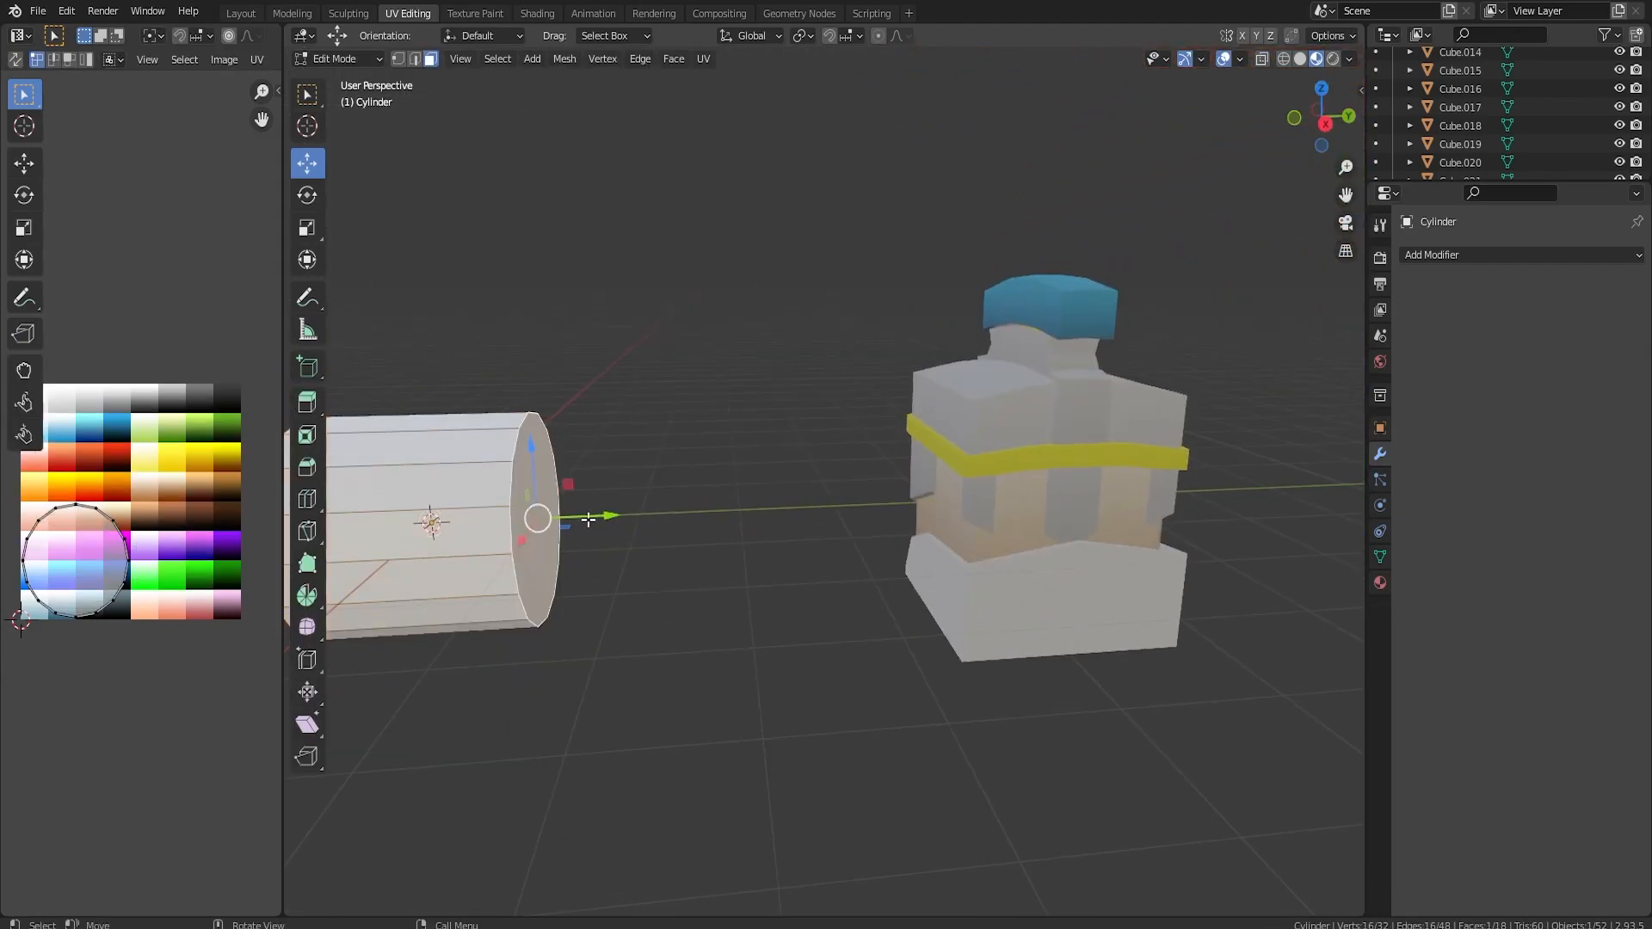
{"action": "middle_click_drag", "start_coordinate": [594, 518], "coordinate": [769, 488], "text": "shift"}
{"action": "left_click_drag", "start_coordinate": [768, 488], "coordinate": [559, 501]}
Inset both round faces of the disc by 0.06602 m and extrude them -0.0209 m along their normals to form a rim.
{"action": "scroll", "coordinate": [495, 418], "scroll_direction": "up", "scroll_amount": 2}
{"action": "middle_click_drag", "start_coordinate": [494, 417], "coordinate": [775, 387], "text": "shift"}
{"action": "middle_click_drag", "start_coordinate": [774, 387], "coordinate": [965, 419]}
{"action": "left_click", "coordinate": [896, 410], "text": "shift"}
{"action": "key", "text": "i"}
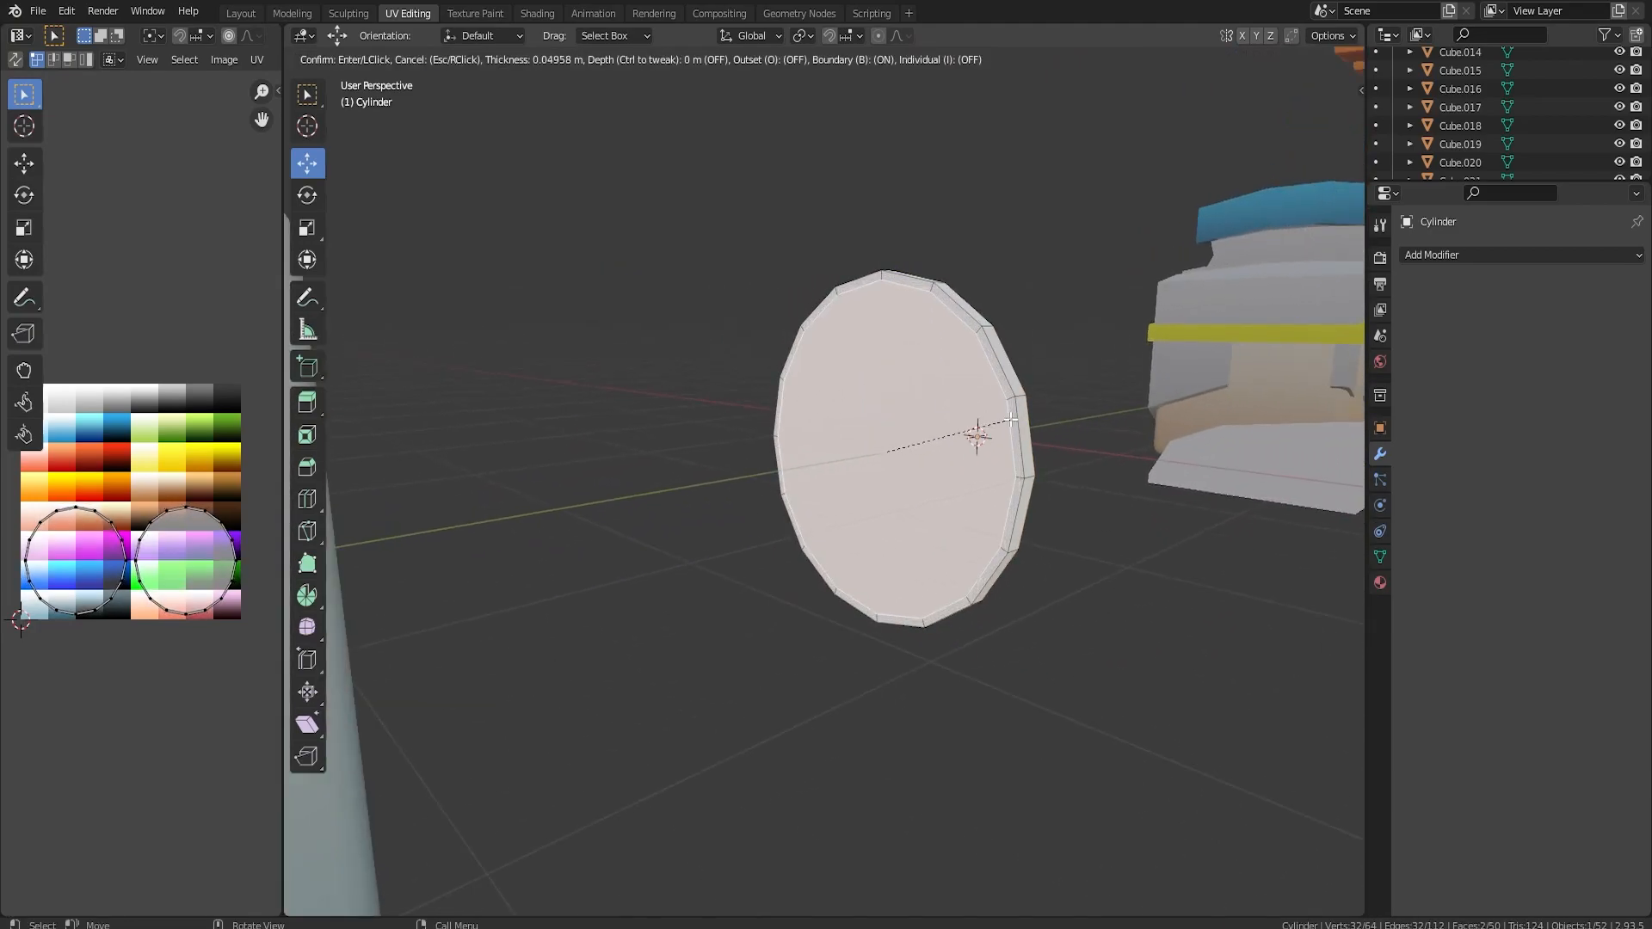
{"action": "left_click", "coordinate": [1018, 424]}
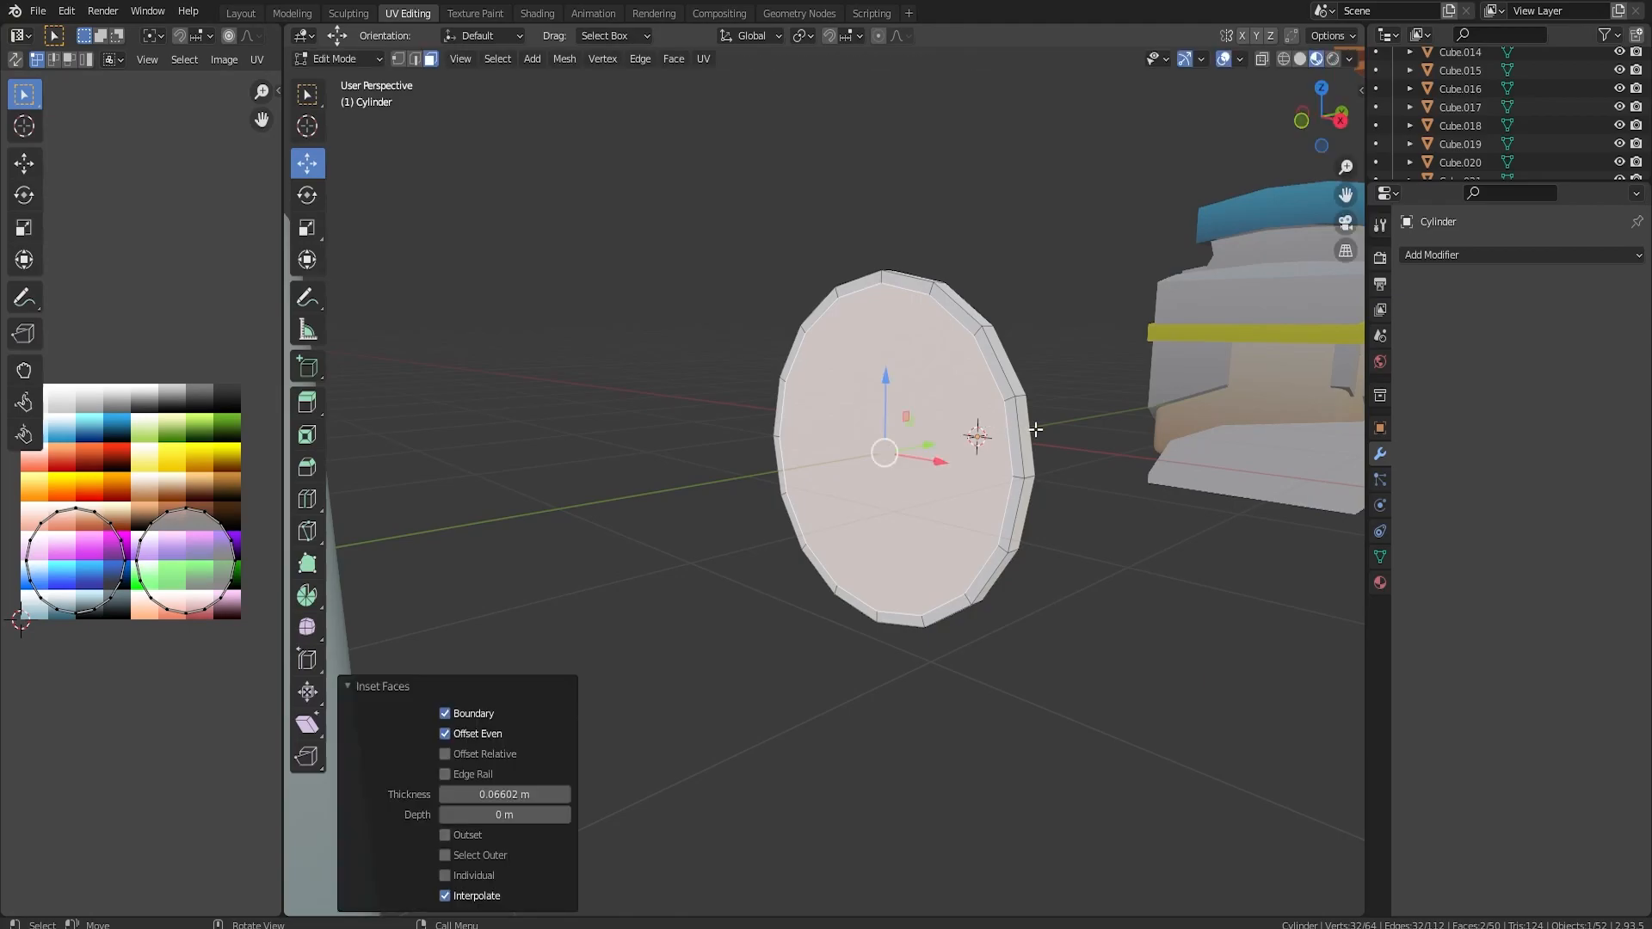
{"action": "key", "text": "alt+e"}
{"action": "left_click", "coordinate": [1036, 430]}
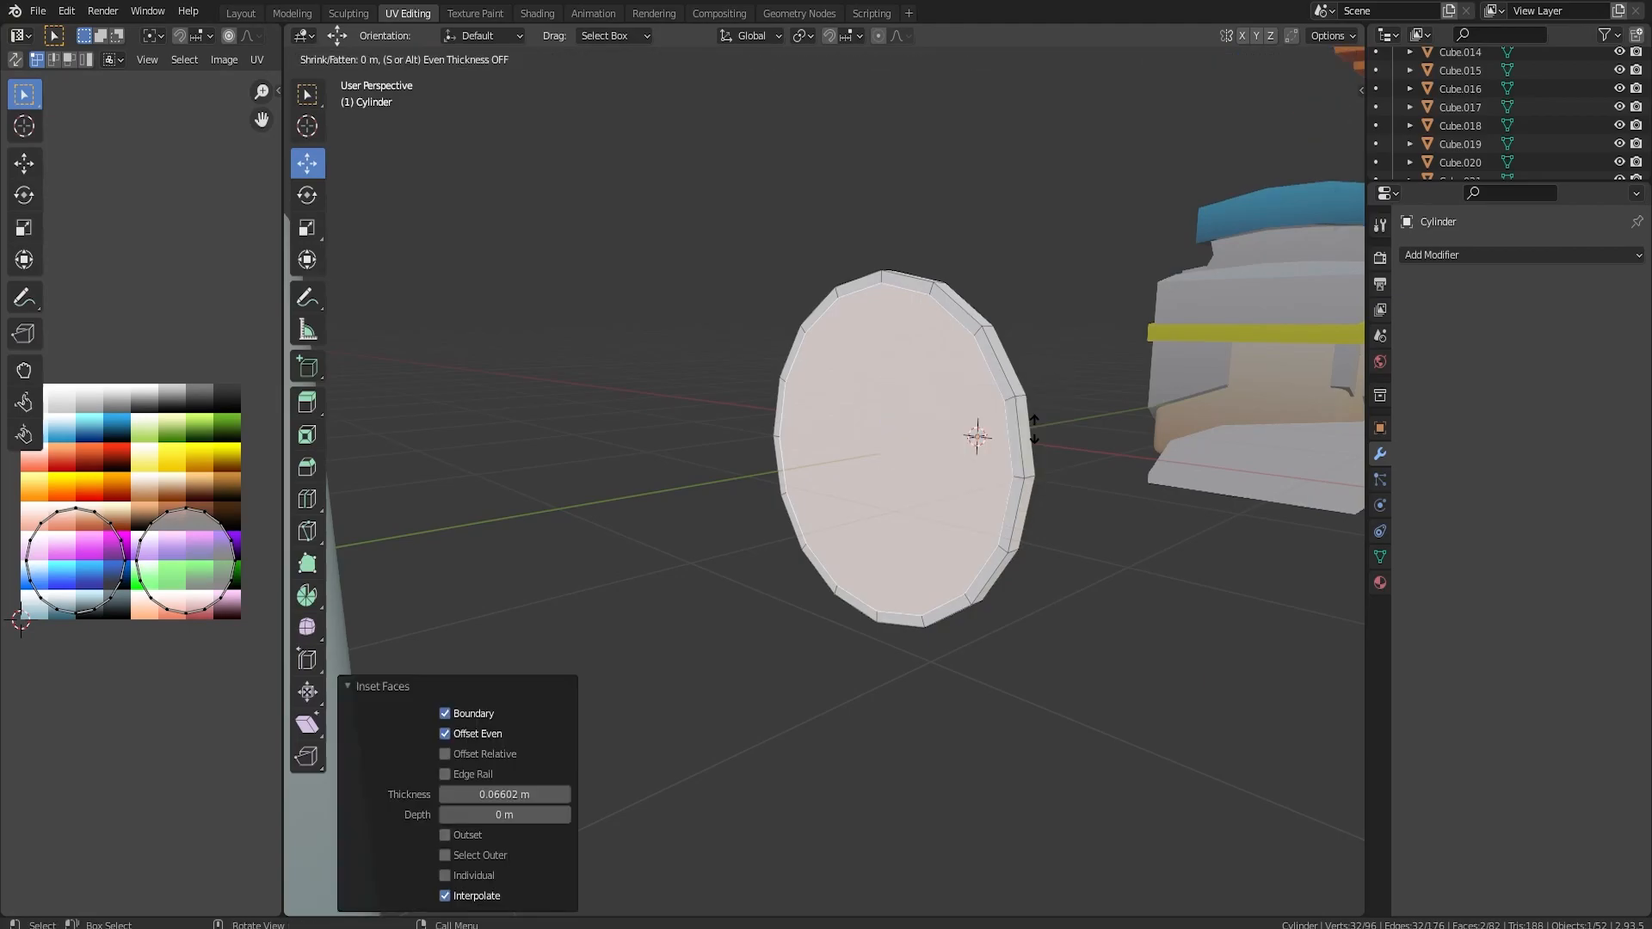
{"action": "left_click", "coordinate": [1030, 430]}
Inset both recessed wheel faces by 0.8284 m to leave a small central hub.
{"action": "middle_click_drag", "start_coordinate": [1001, 438], "coordinate": [1043, 435]}
{"action": "scroll", "coordinate": [1043, 434], "scroll_direction": "up", "scroll_amount": 3}
{"action": "key", "text": "i"}
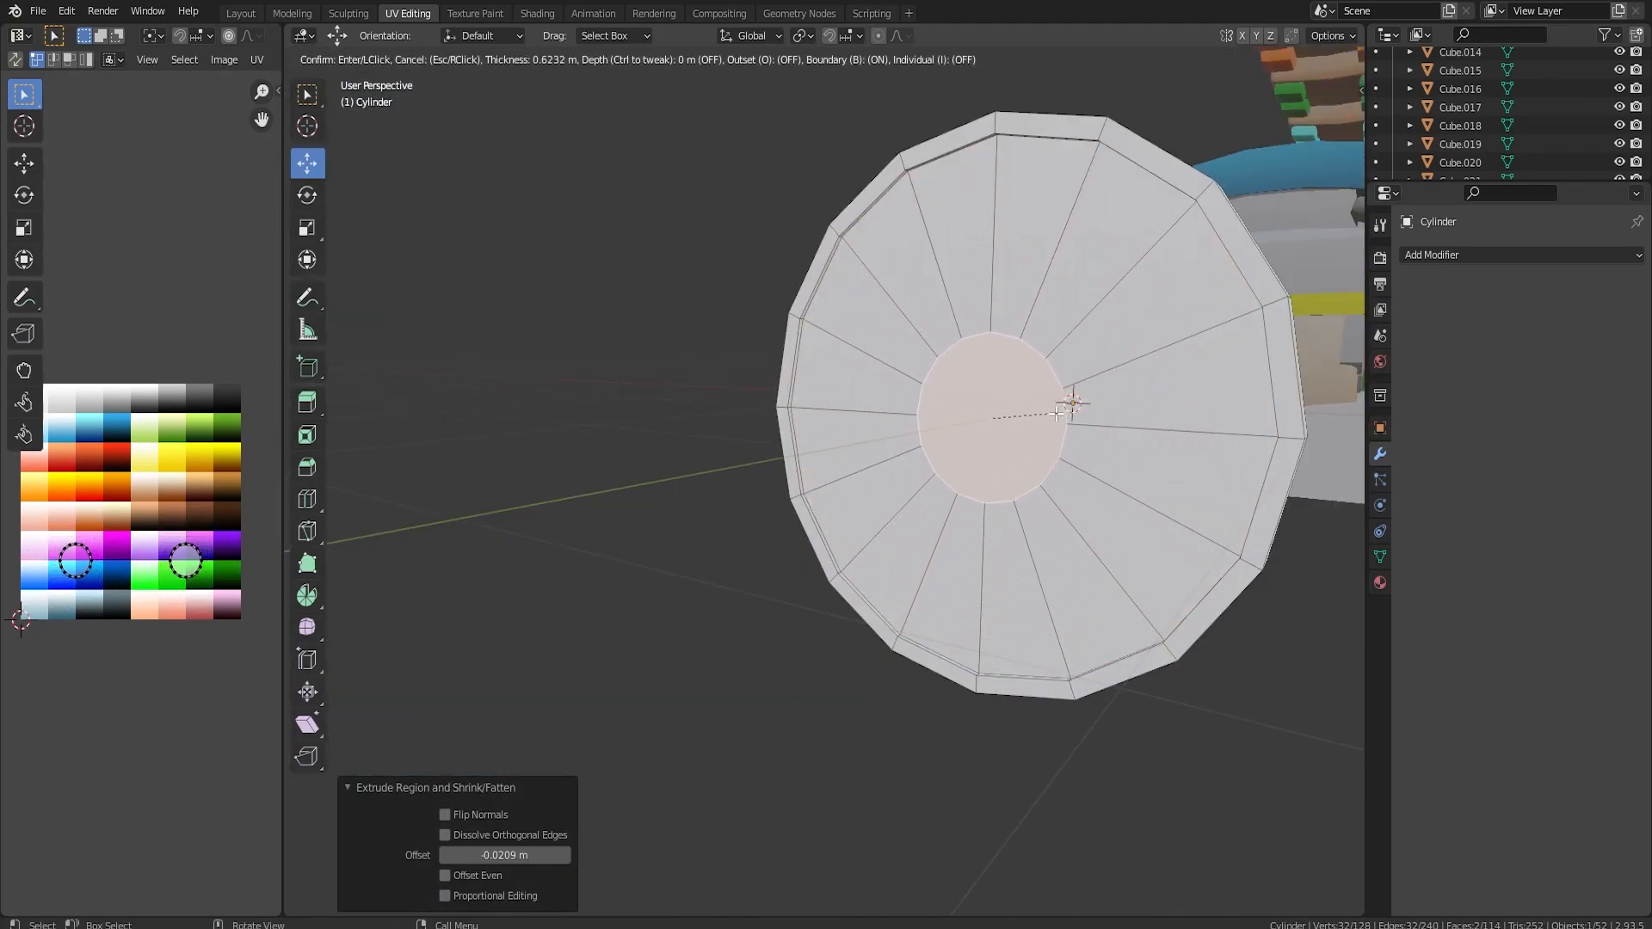
{"action": "left_click", "coordinate": [997, 428]}
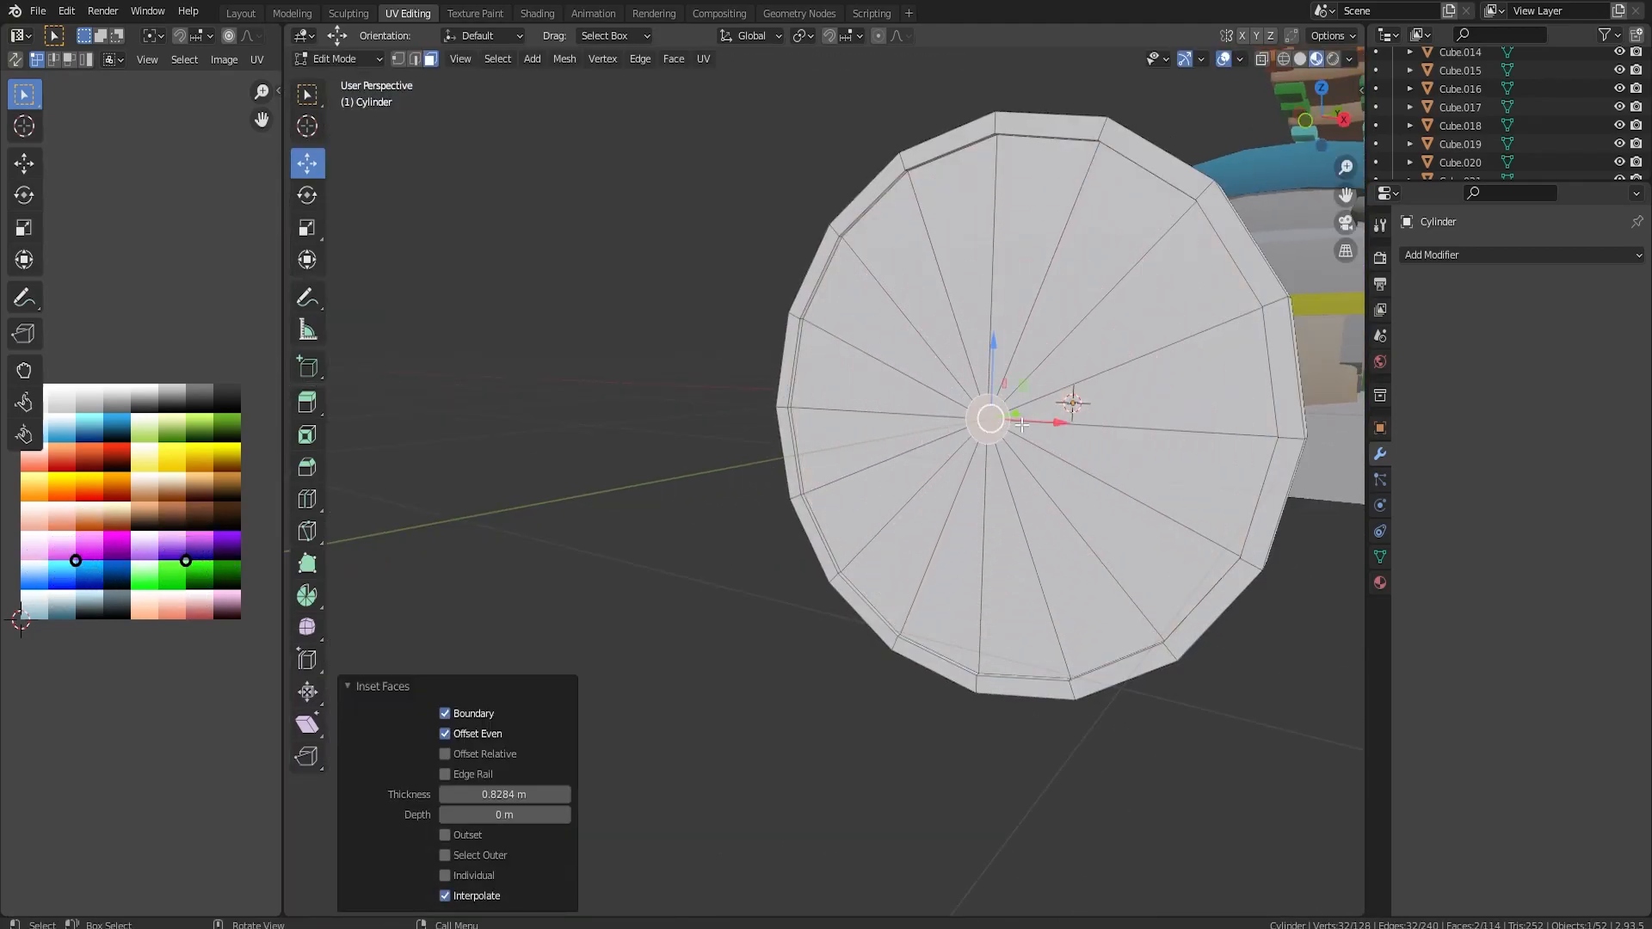
{"action": "key", "text": "e"}
{"action": "right_click", "coordinate": [1015, 424]}
{"action": "left_click", "coordinate": [433, 60]}
{"action": "scroll", "coordinate": [972, 409], "scroll_direction": "up", "scroll_amount": 2}
{"action": "middle_click_drag", "start_coordinate": [972, 409], "coordinate": [747, 461]}
{"action": "left_click", "coordinate": [874, 463]}
{"action": "key", "text": "ctrl+z"}
Extrude the hub faces 0.0182 m along their normals, extrude them once more and scale them to 0.889.
{"action": "key", "text": "alt+e"}
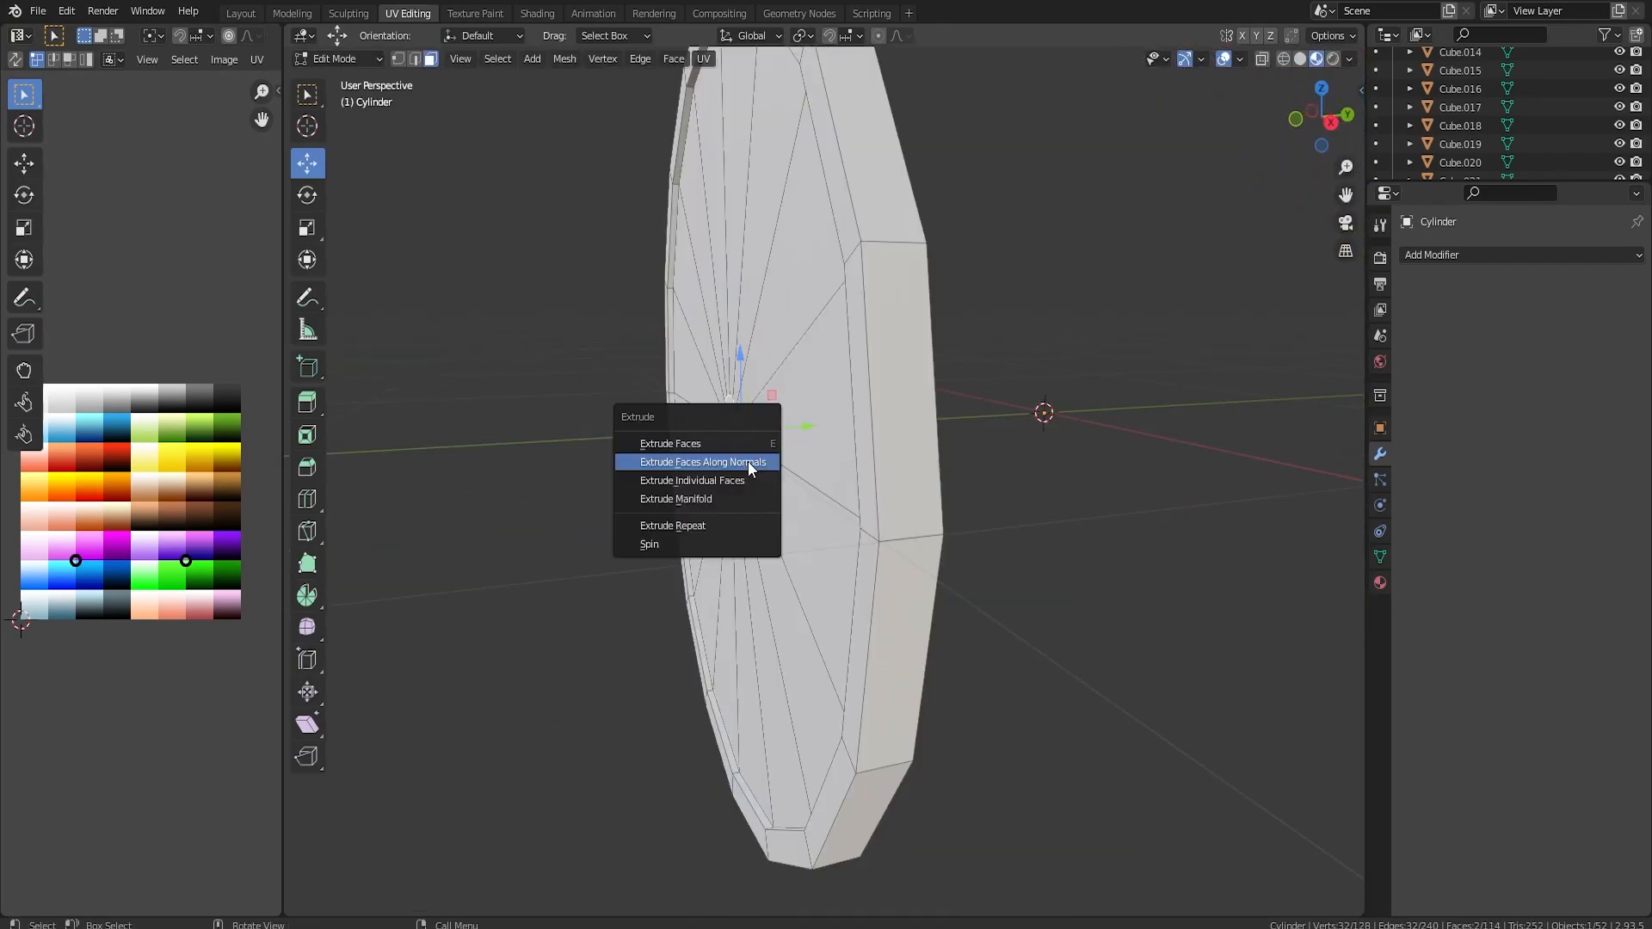
{"action": "left_click", "coordinate": [747, 461]}
{"action": "left_click", "coordinate": [752, 459]}
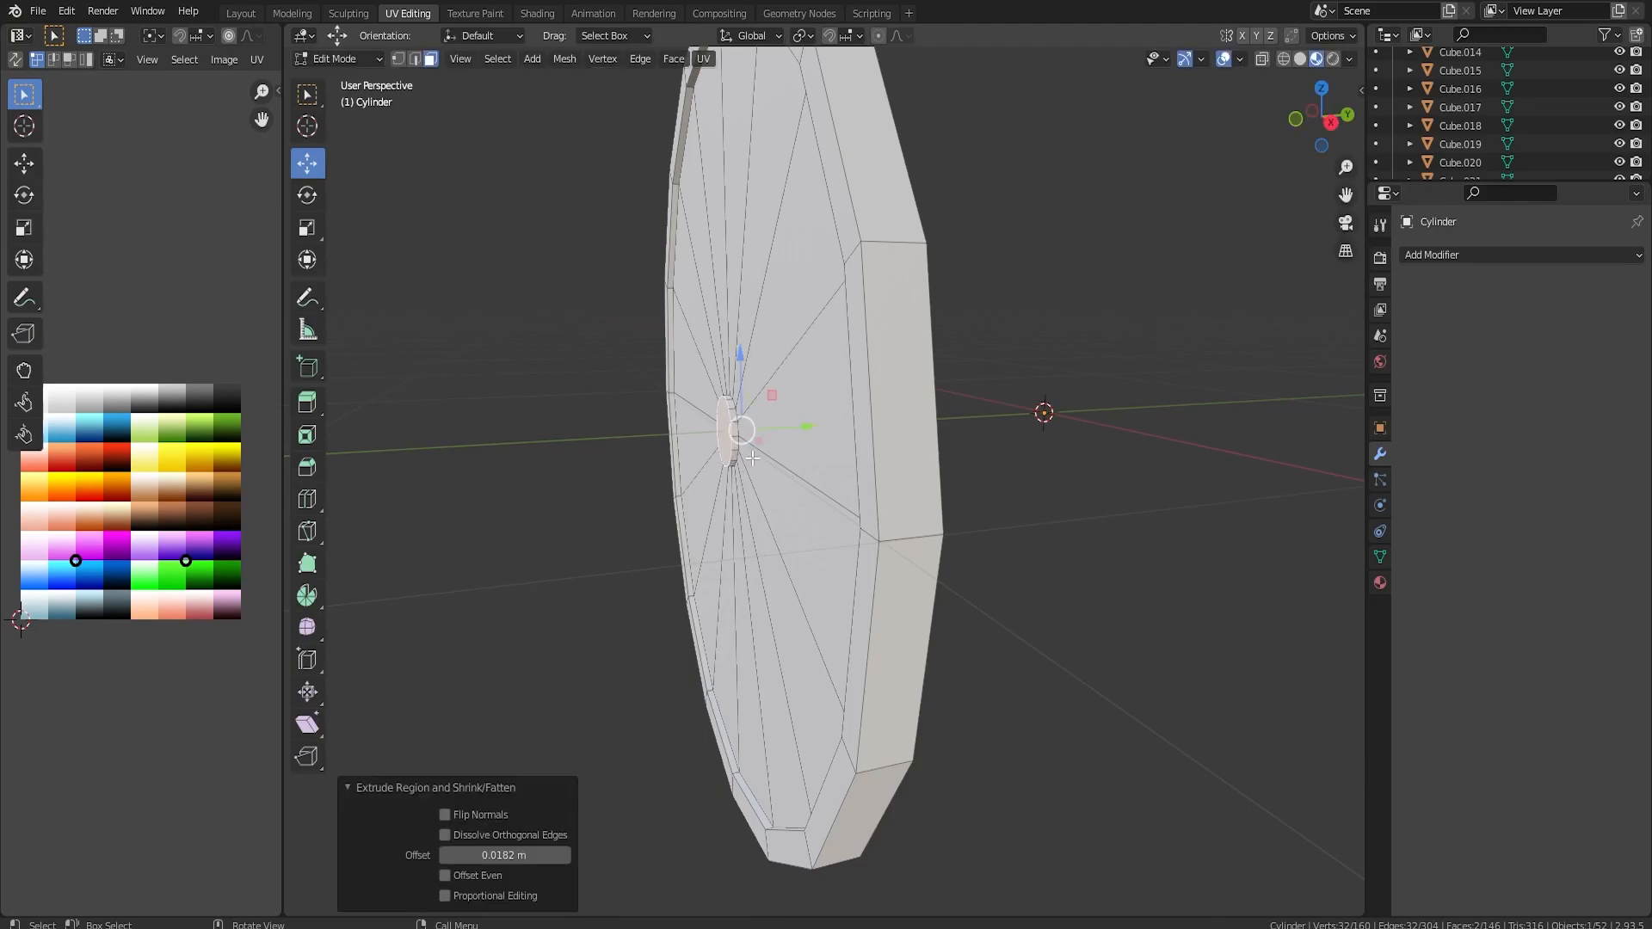
{"action": "key", "text": "alt+e"}
{"action": "left_click", "coordinate": [830, 467]}
{"action": "key", "text": "s"}
{"action": "left_click", "coordinate": [943, 472]}
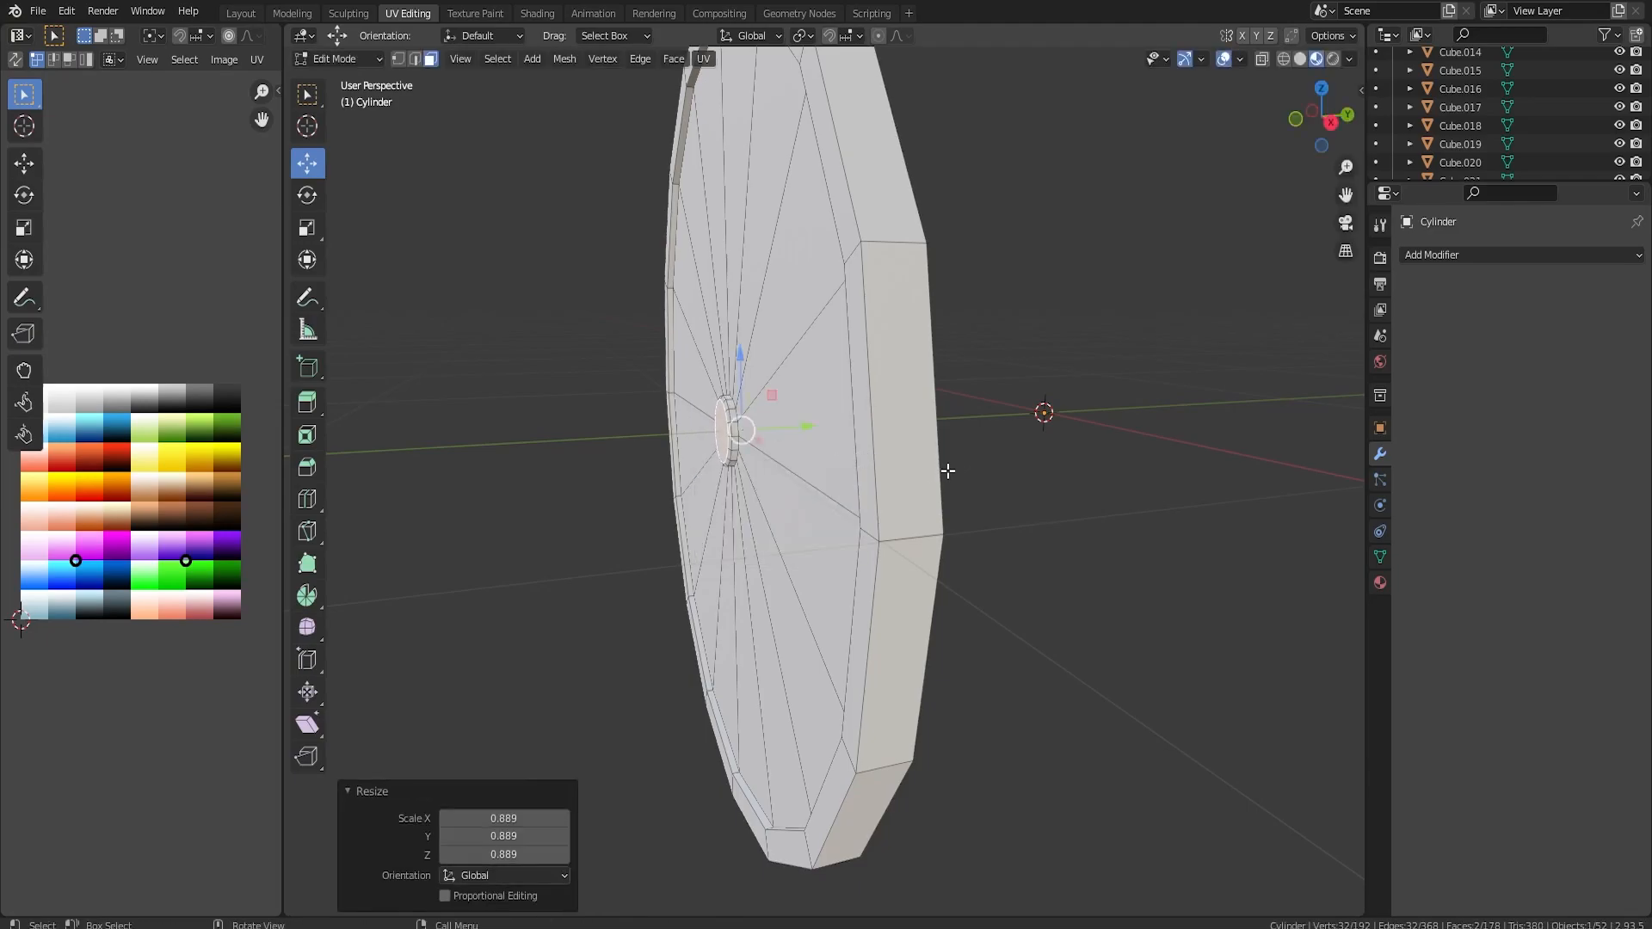
Select the ring of wedge faces around the hub, thin it to alternate wedges with Checker Deselect and extrude them along their normals.
{"action": "middle_click_drag", "start_coordinate": [943, 472], "coordinate": [1016, 379]}
{"action": "left_click", "coordinate": [1019, 368]}
{"action": "left_click", "coordinate": [912, 341], "text": "shift"}
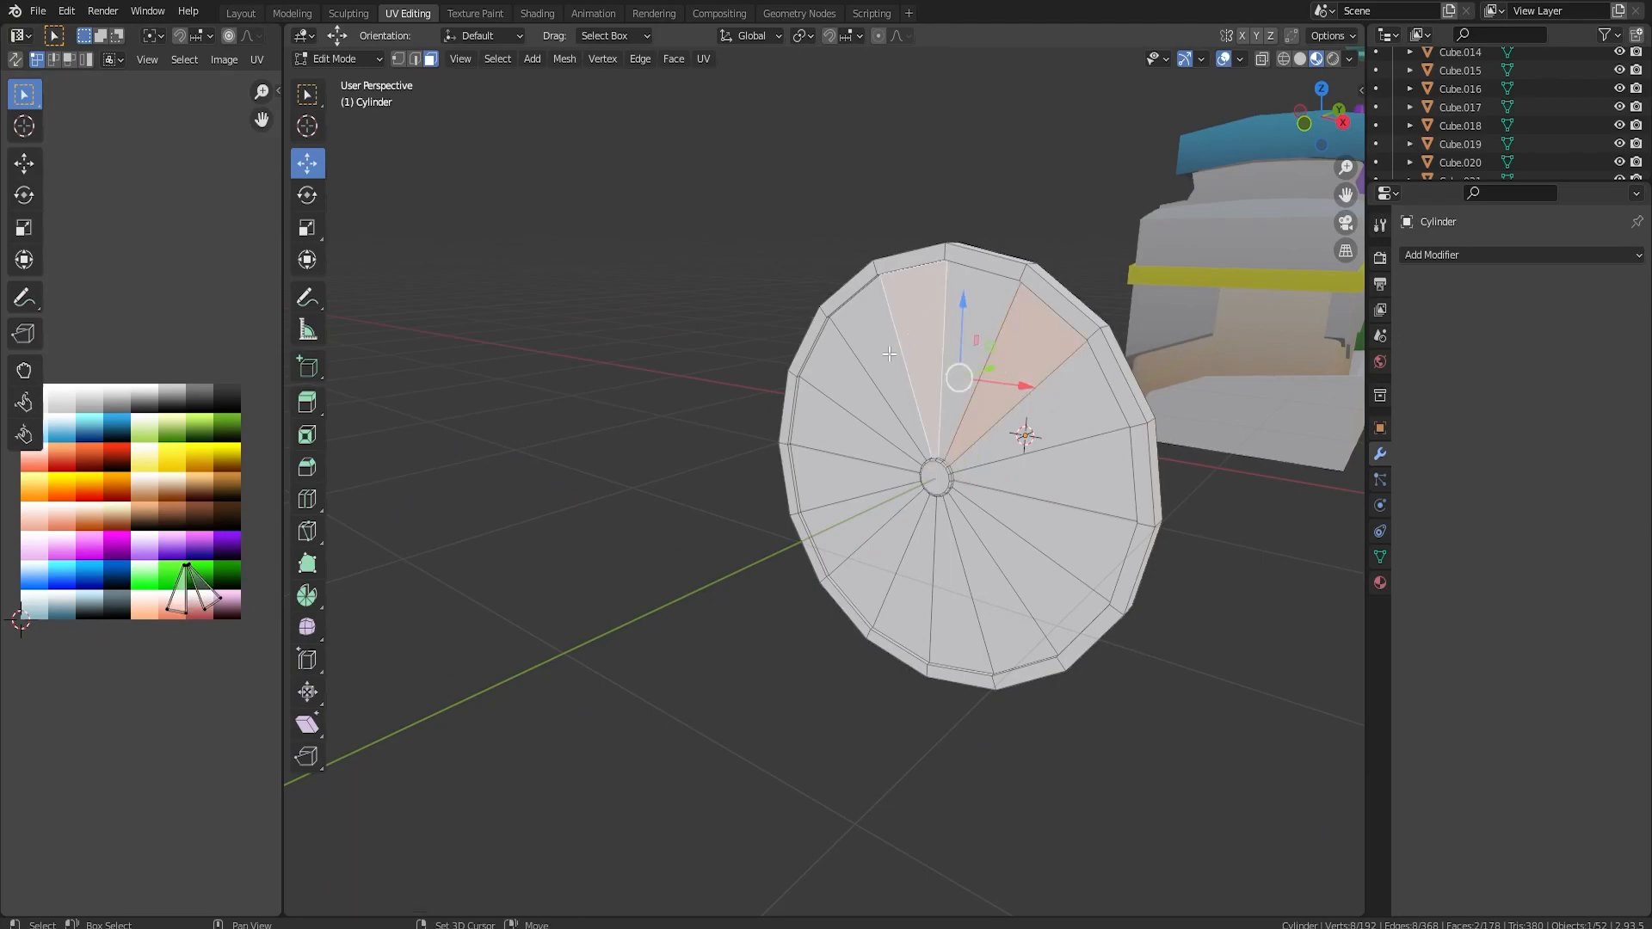
{"action": "left_click", "coordinate": [845, 435], "text": "shift"}
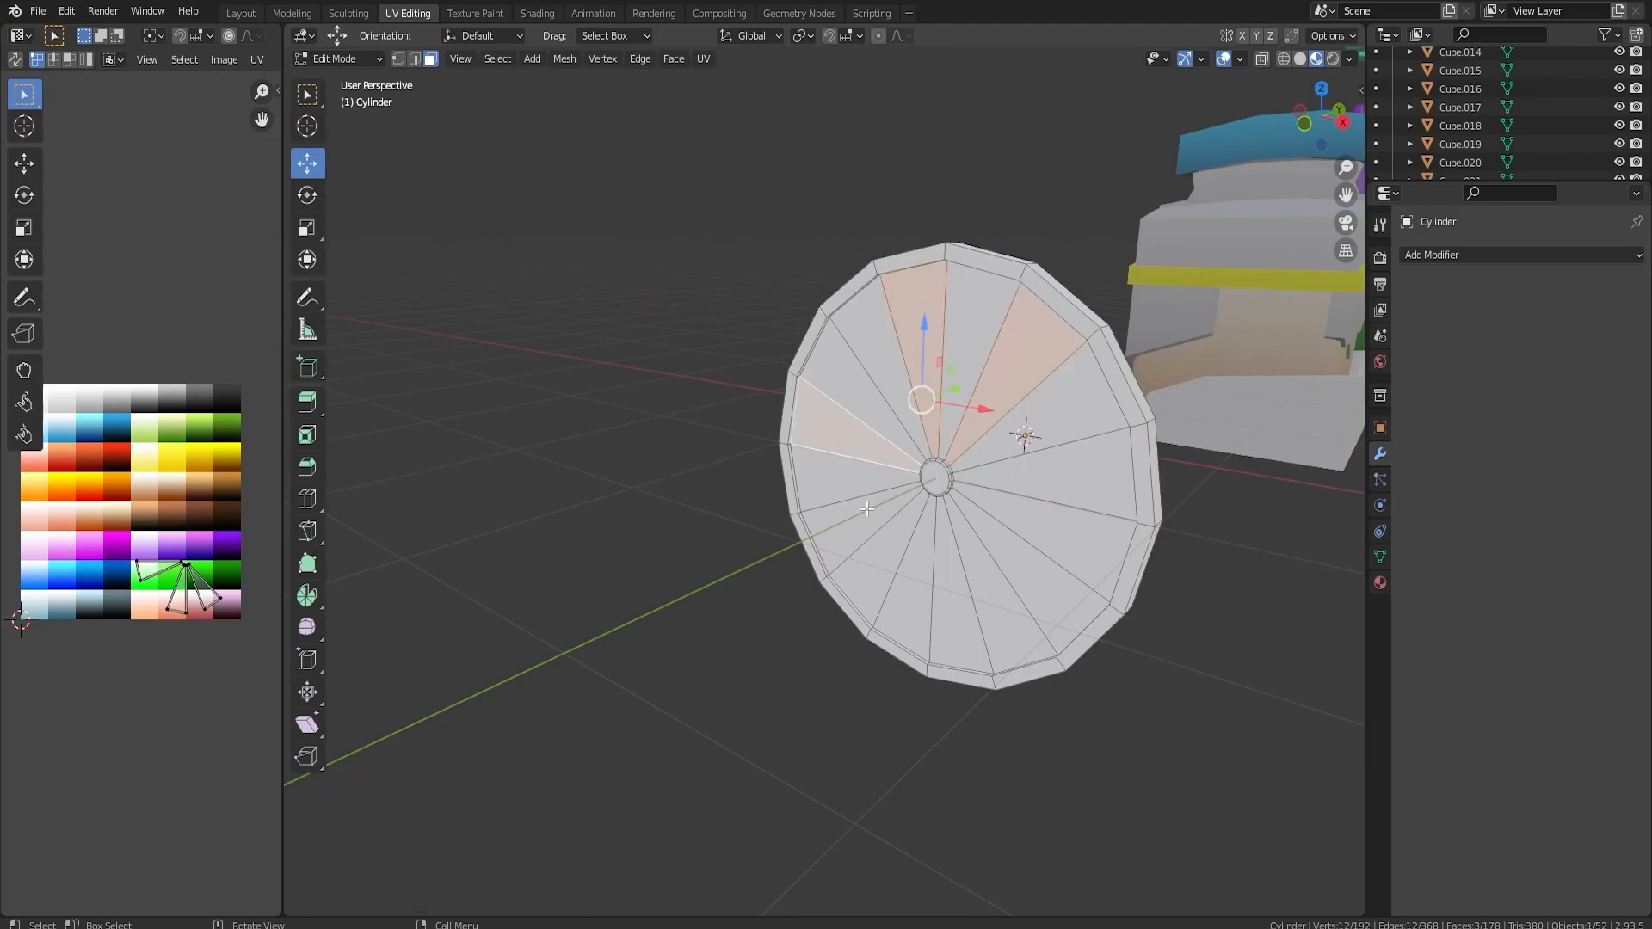
{"action": "left_click", "coordinate": [869, 499], "text": "alt"}
{"action": "left_click", "coordinate": [498, 58]}
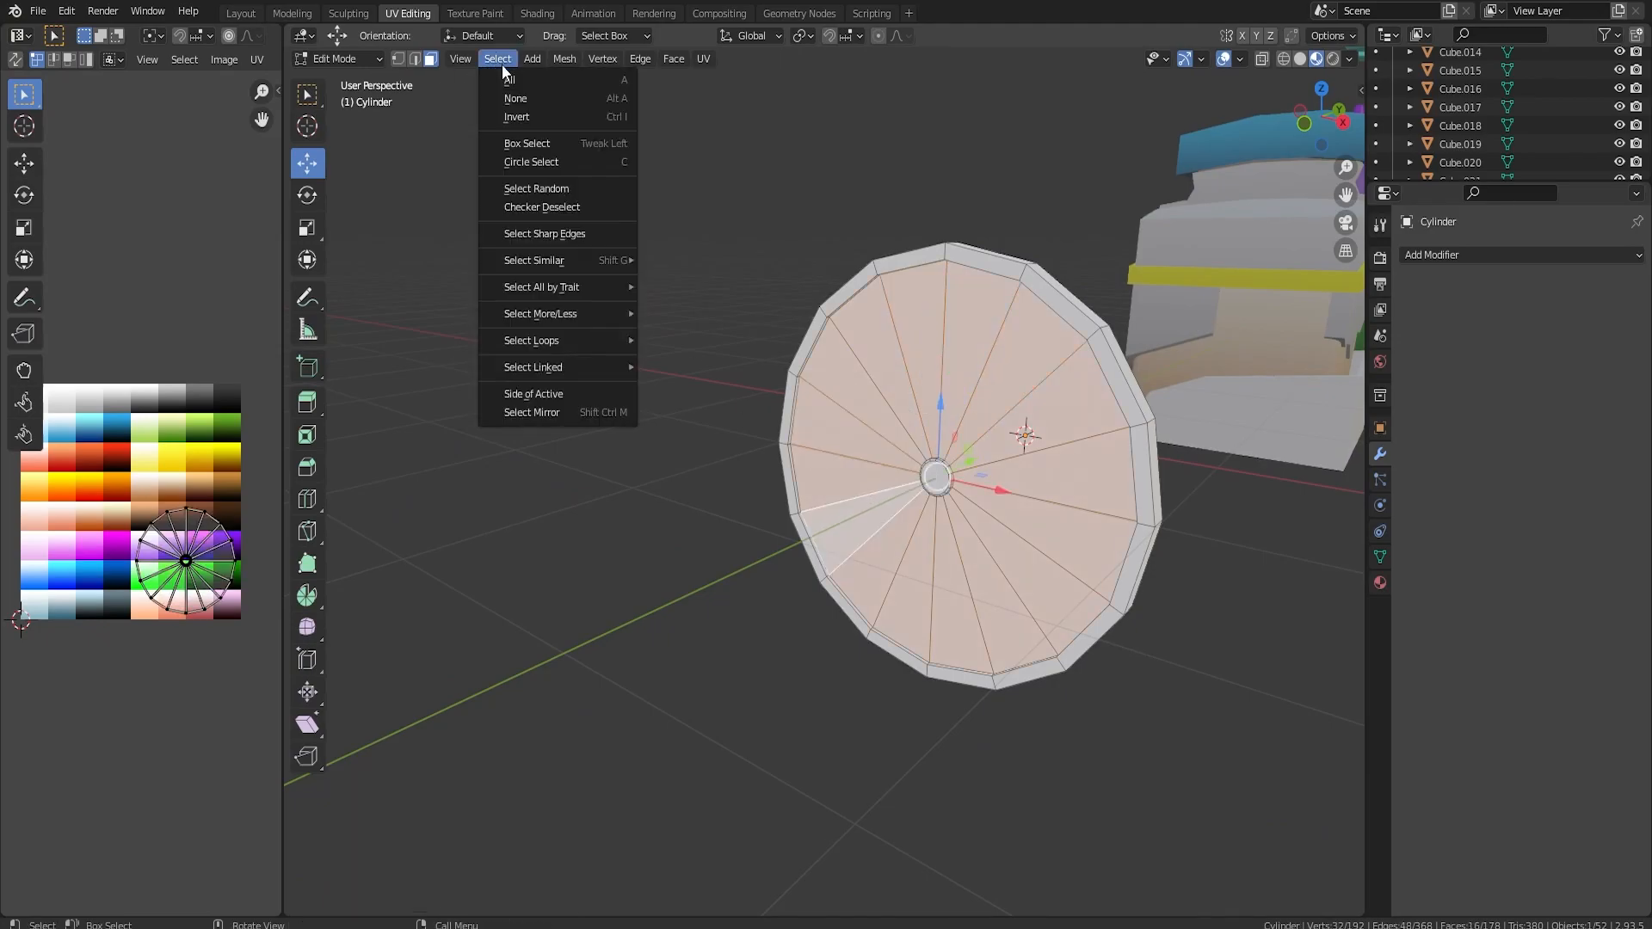
{"action": "left_click", "coordinate": [566, 208]}
{"action": "key", "text": "alt+e"}
{"action": "left_click", "coordinate": [973, 397]}
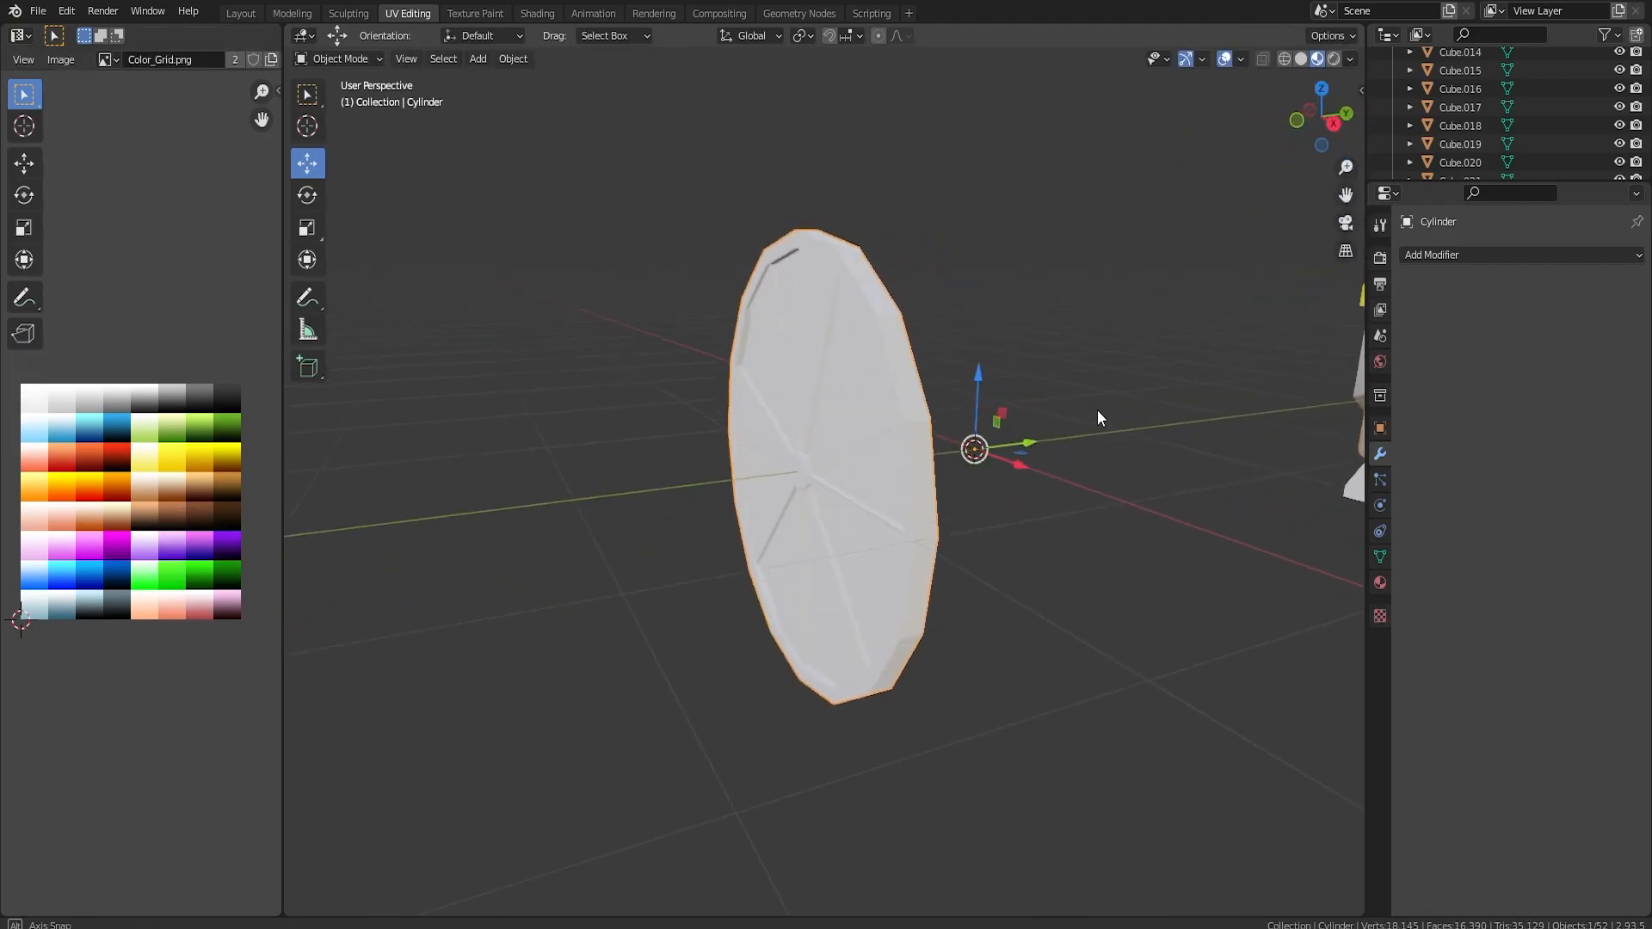
Move the finished wheel object 6.0644 m along Y to the character with the open box.
{"action": "middle_click_drag", "start_coordinate": [1097, 418], "coordinate": [800, 436]}
{"action": "key", "text": "g"}
{"action": "key", "text": "y"}
{"action": "left_click_drag", "start_coordinate": [1363, 393], "coordinate": [327, 394]}
{"action": "middle_click_drag", "start_coordinate": [998, 345], "coordinate": [768, 260], "text": "shift"}
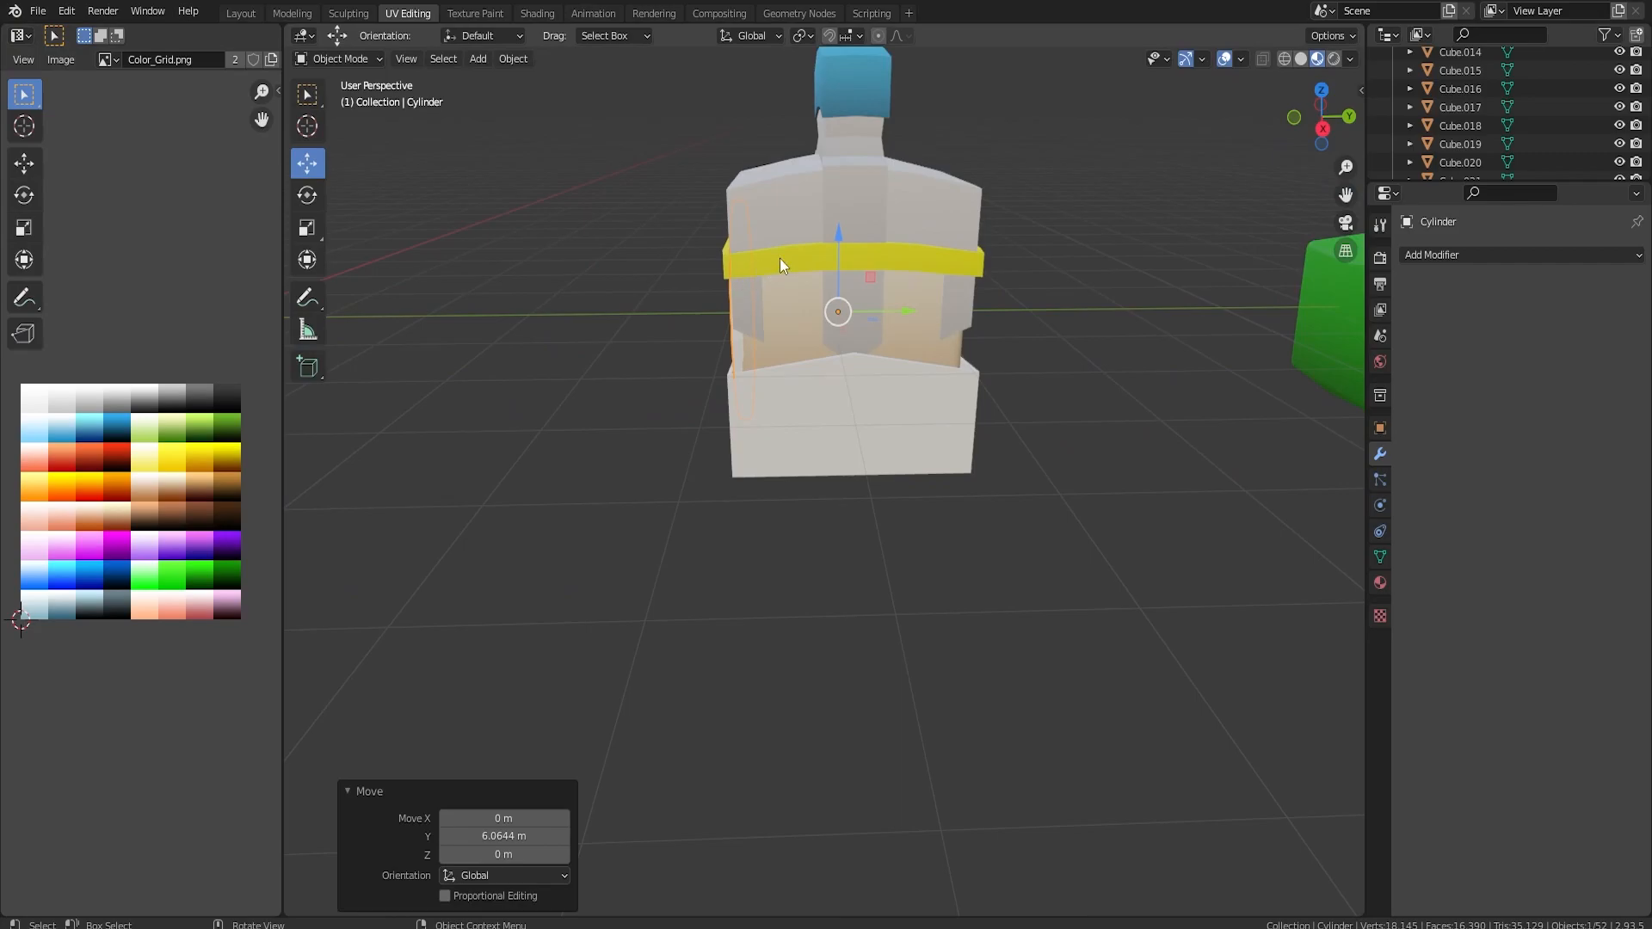
Lower the wheel along Z to the box's base and shift it -0.13216 m along Y.
{"action": "left_click_drag", "start_coordinate": [840, 246], "coordinate": [838, 330]}
{"action": "key", "text": "KP_3"}
{"action": "left_click_drag", "start_coordinate": [879, 340], "coordinate": [872, 340]}
{"action": "middle_click_drag", "start_coordinate": [847, 346], "coordinate": [953, 393]}
Shrink the wheel uniformly and move it -0.18962 m along Y against the outside of the box's side wall.
{"action": "key", "text": "s"}
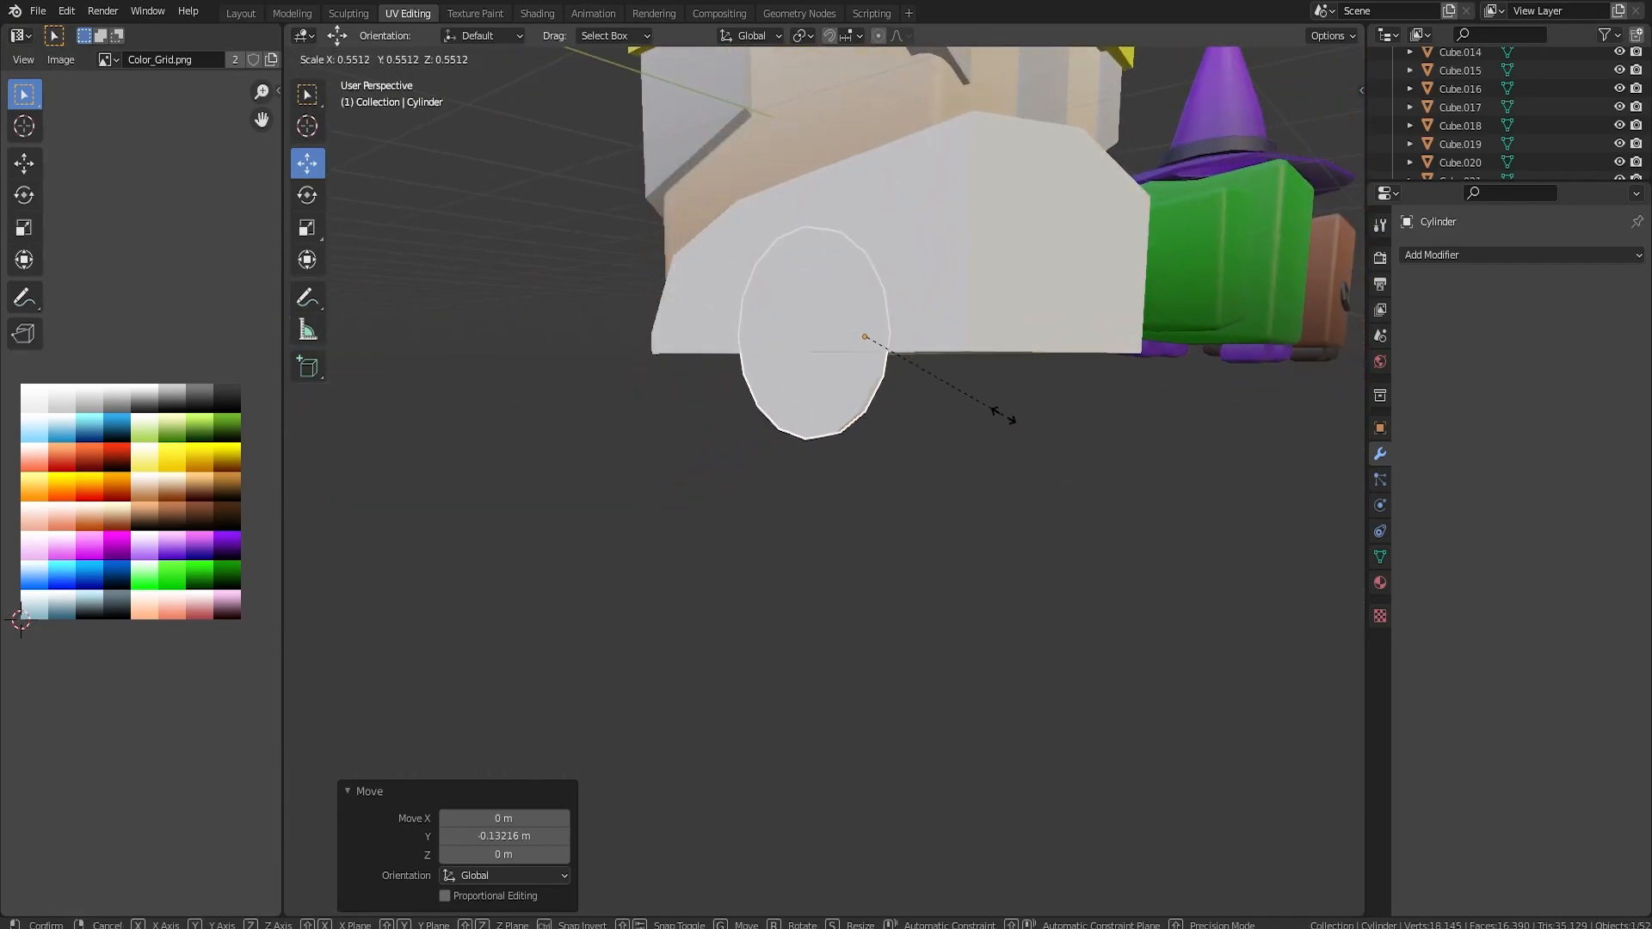
{"action": "left_click", "coordinate": [1078, 425]}
{"action": "middle_click_drag", "start_coordinate": [1014, 393], "coordinate": [886, 375]}
{"action": "key", "text": "KP_1"}
{"action": "key", "text": "KP_3"}
{"action": "left_click_drag", "start_coordinate": [879, 339], "coordinate": [852, 339]}
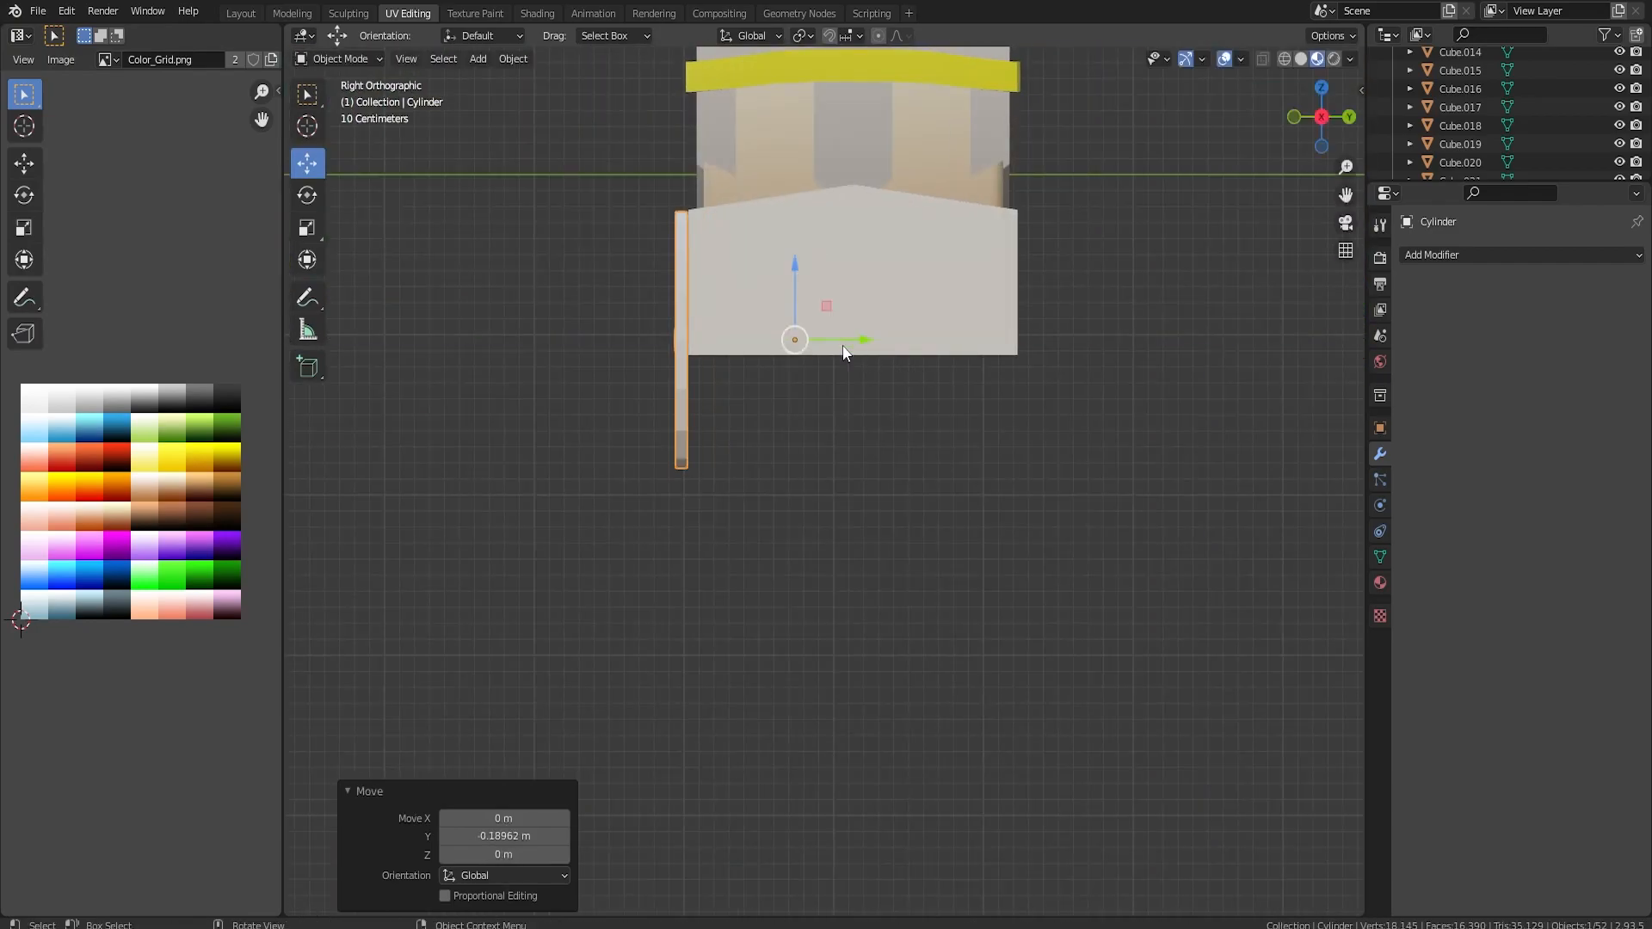
{"action": "middle_click_drag", "start_coordinate": [845, 343], "coordinate": [962, 331]}
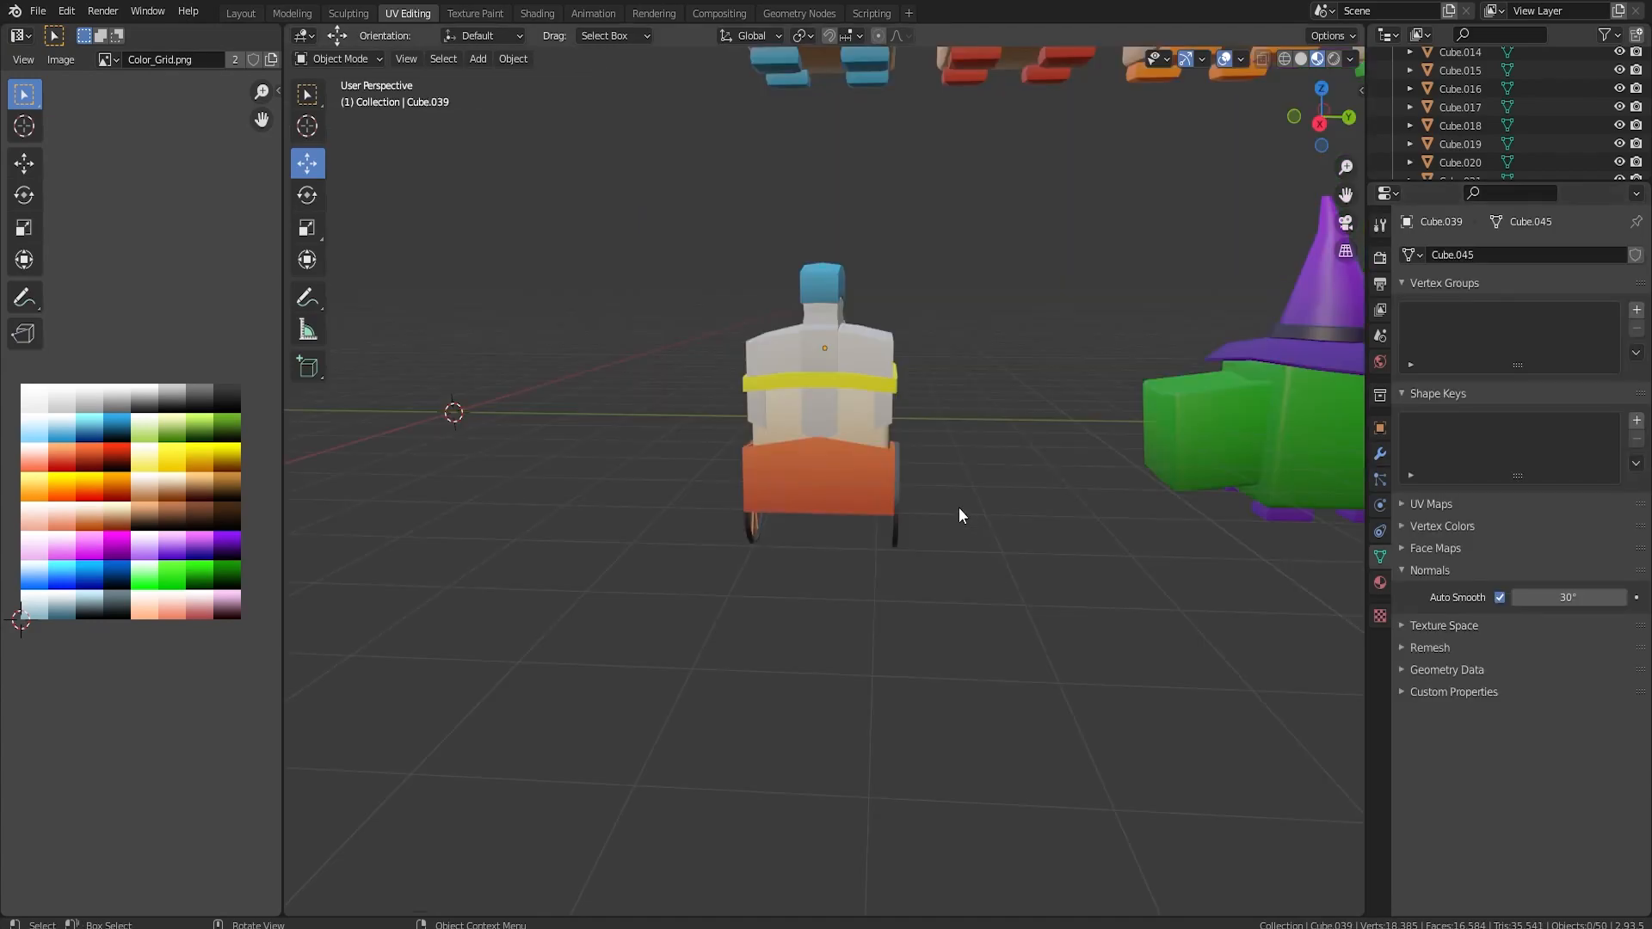
Select the whole orange cart box and recolour it pale grey by moving its UVs on the colour grid.
{"action": "middle_click_drag", "start_coordinate": [958, 508], "coordinate": [847, 512]}
{"action": "scroll", "coordinate": [835, 511], "scroll_direction": "up", "scroll_amount": 4}
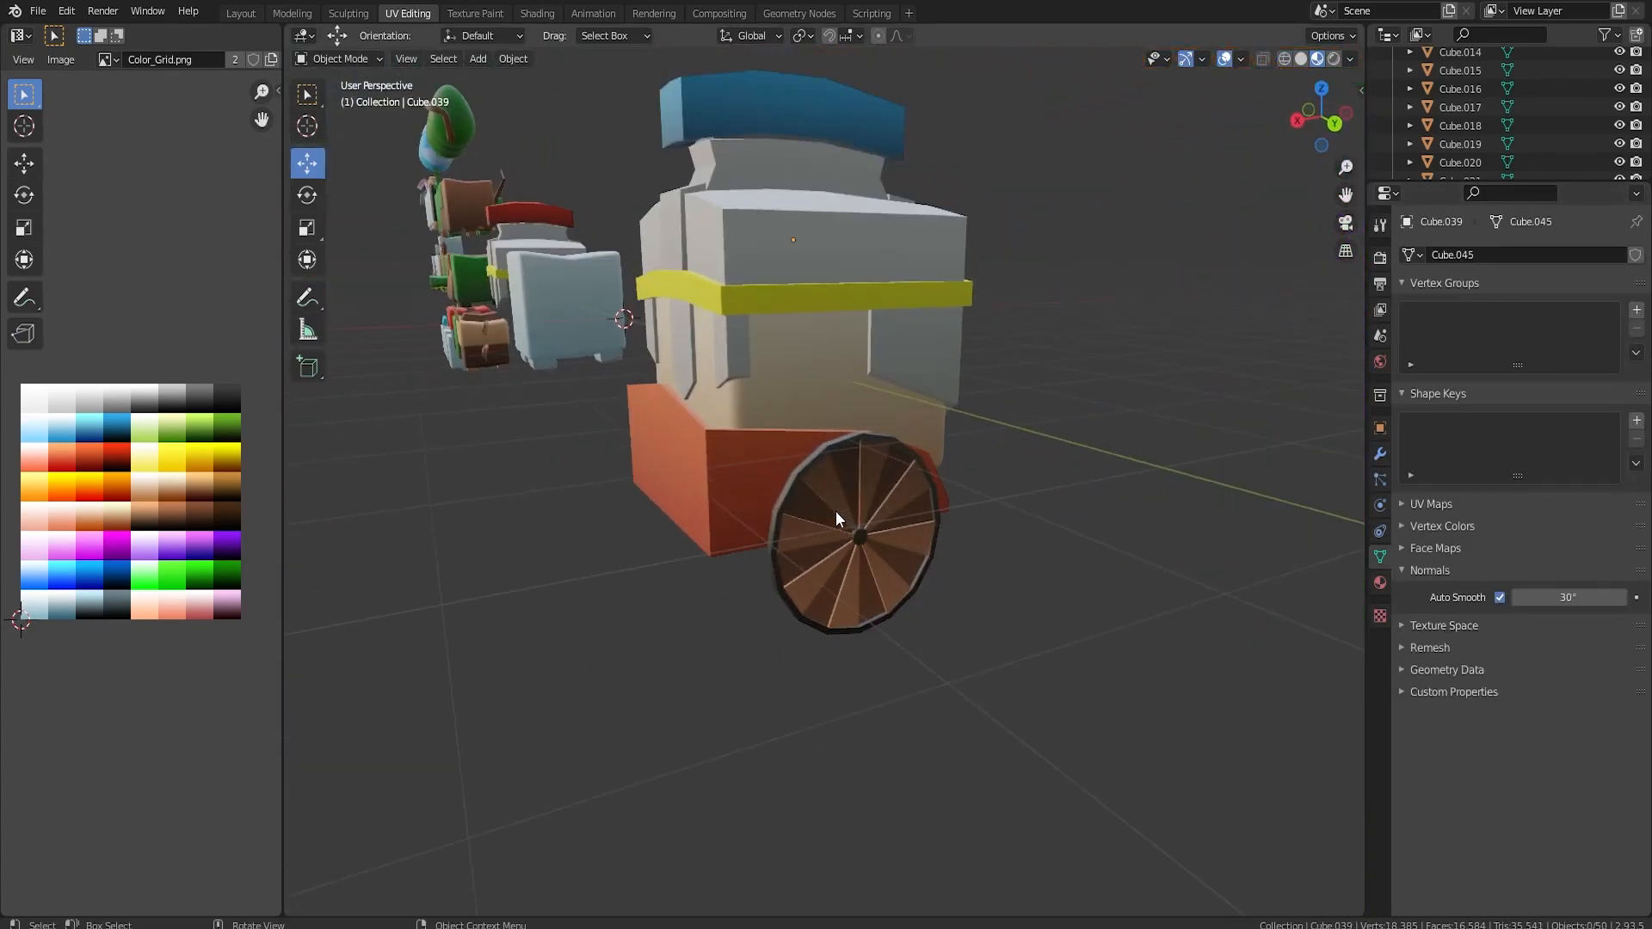
{"action": "key", "text": "Tab"}
{"action": "middle_click_drag", "start_coordinate": [947, 449], "coordinate": [990, 419]}
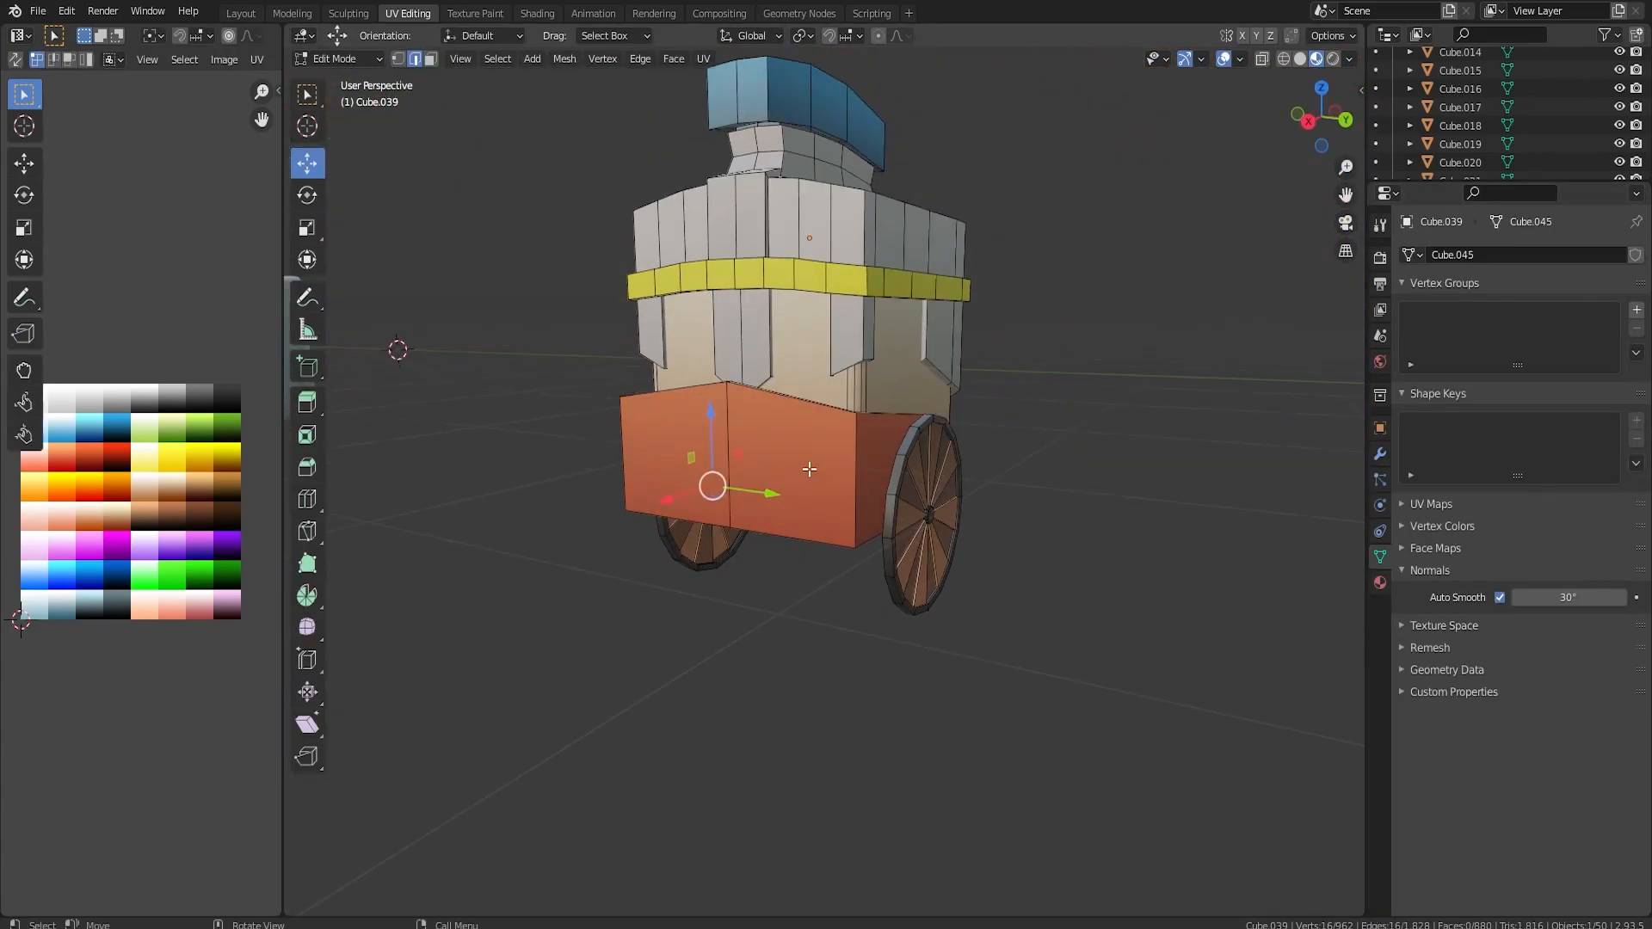
{"action": "key", "text": "l"}
{"action": "middle_click_drag", "start_coordinate": [607, 518], "coordinate": [721, 497]}
{"action": "key", "text": "g"}
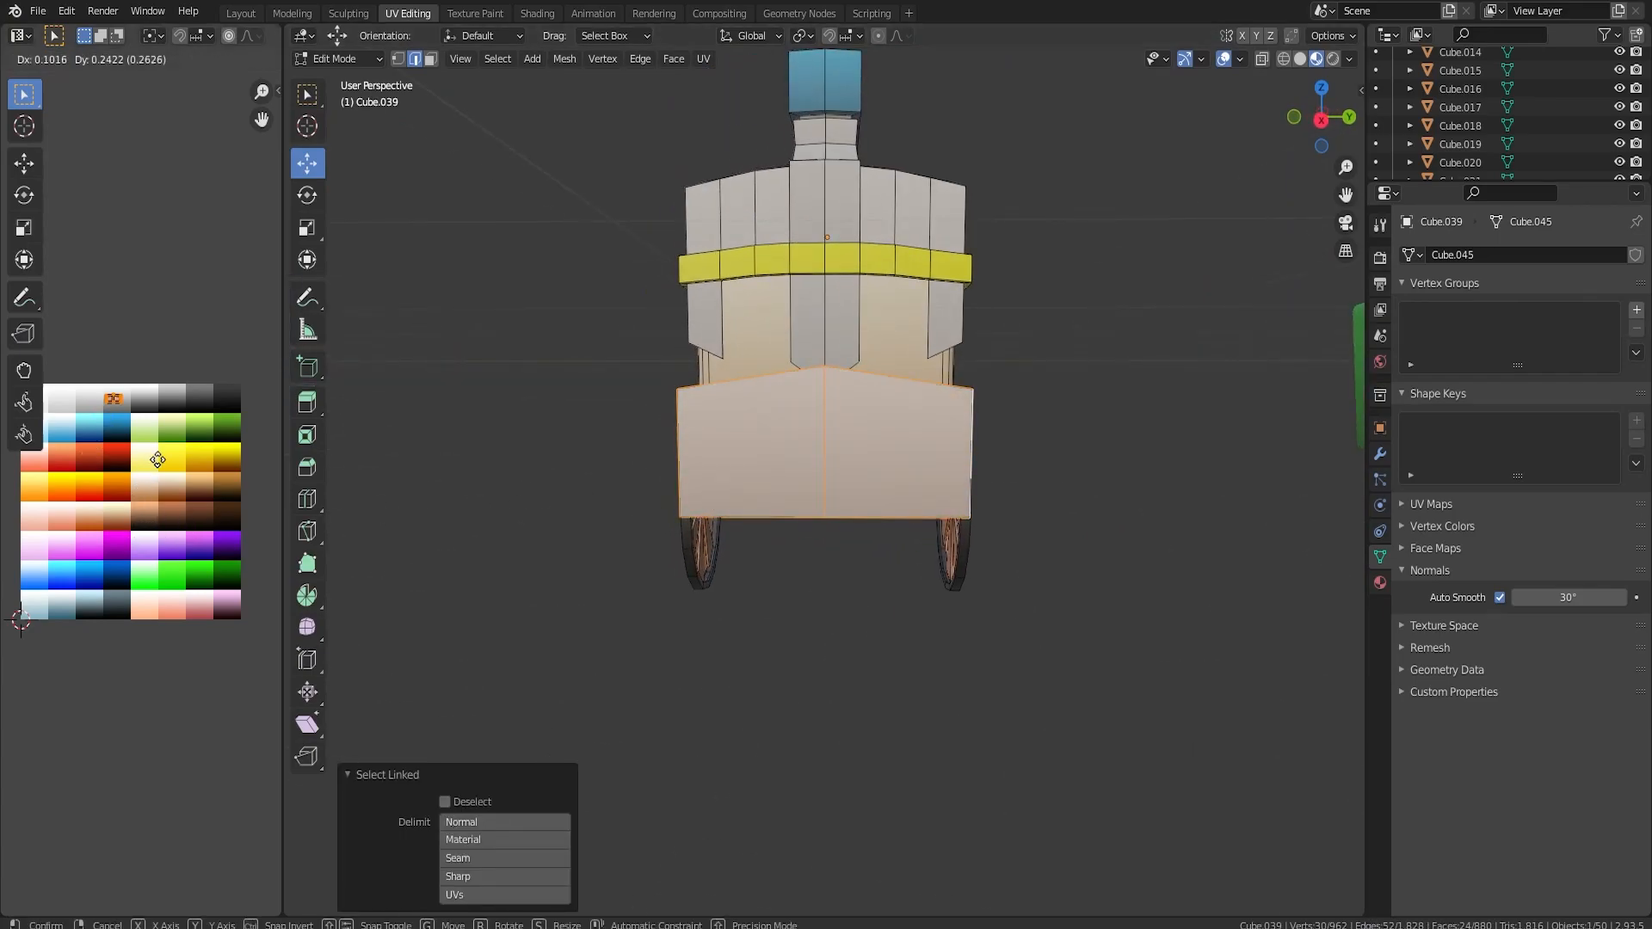
{"action": "left_click", "coordinate": [188, 476]}
Select the cart character's helmet crest and all its feet and recolour them pinkish purple by moving their UVs on the colour grid.
{"action": "key", "text": "Tab"}
{"action": "middle_click_drag", "start_coordinate": [864, 468], "coordinate": [918, 492]}
{"action": "scroll", "coordinate": [712, 515], "scroll_direction": "up", "scroll_amount": 3}
{"action": "middle_click_drag", "start_coordinate": [828, 451], "coordinate": [921, 415]}
{"action": "scroll", "coordinate": [922, 481], "scroll_direction": "up", "scroll_amount": 4}
{"action": "middle_click_drag", "start_coordinate": [916, 475], "coordinate": [860, 661], "text": "shift"}
{"action": "key", "text": "Tab"}
{"action": "scroll", "coordinate": [803, 417], "scroll_direction": "up", "scroll_amount": 3}
{"action": "middle_click_drag", "start_coordinate": [804, 418], "coordinate": [867, 436]}
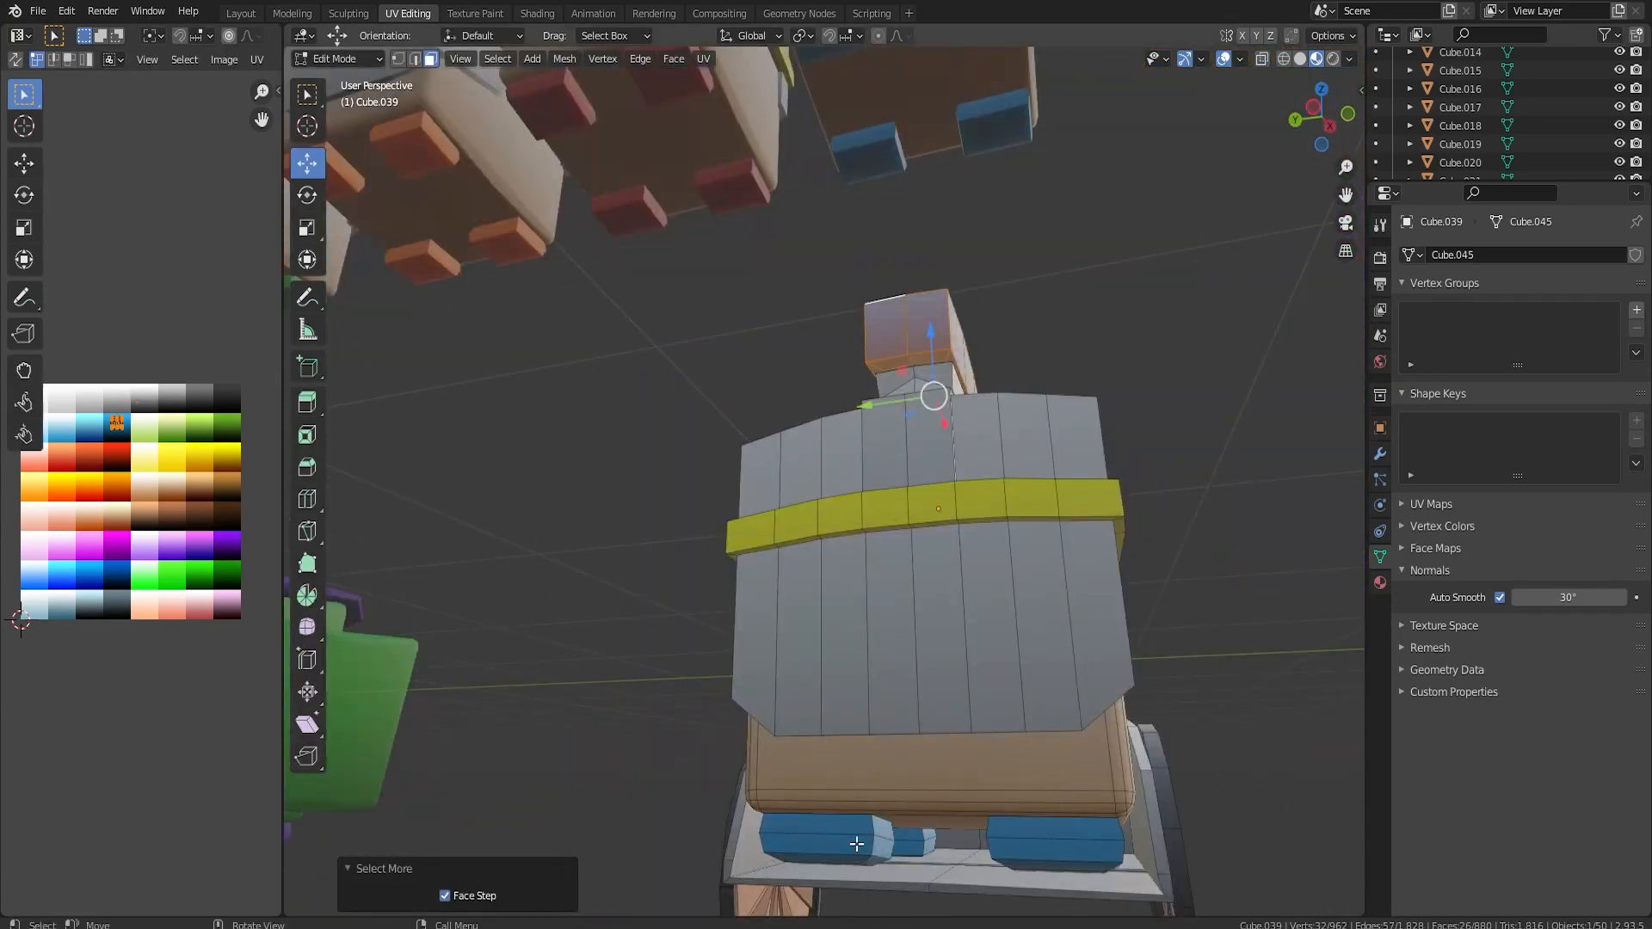
{"action": "key", "text": "l"}
{"action": "key", "text": "l"}
{"action": "middle_click_drag", "start_coordinate": [1035, 851], "coordinate": [830, 772]}
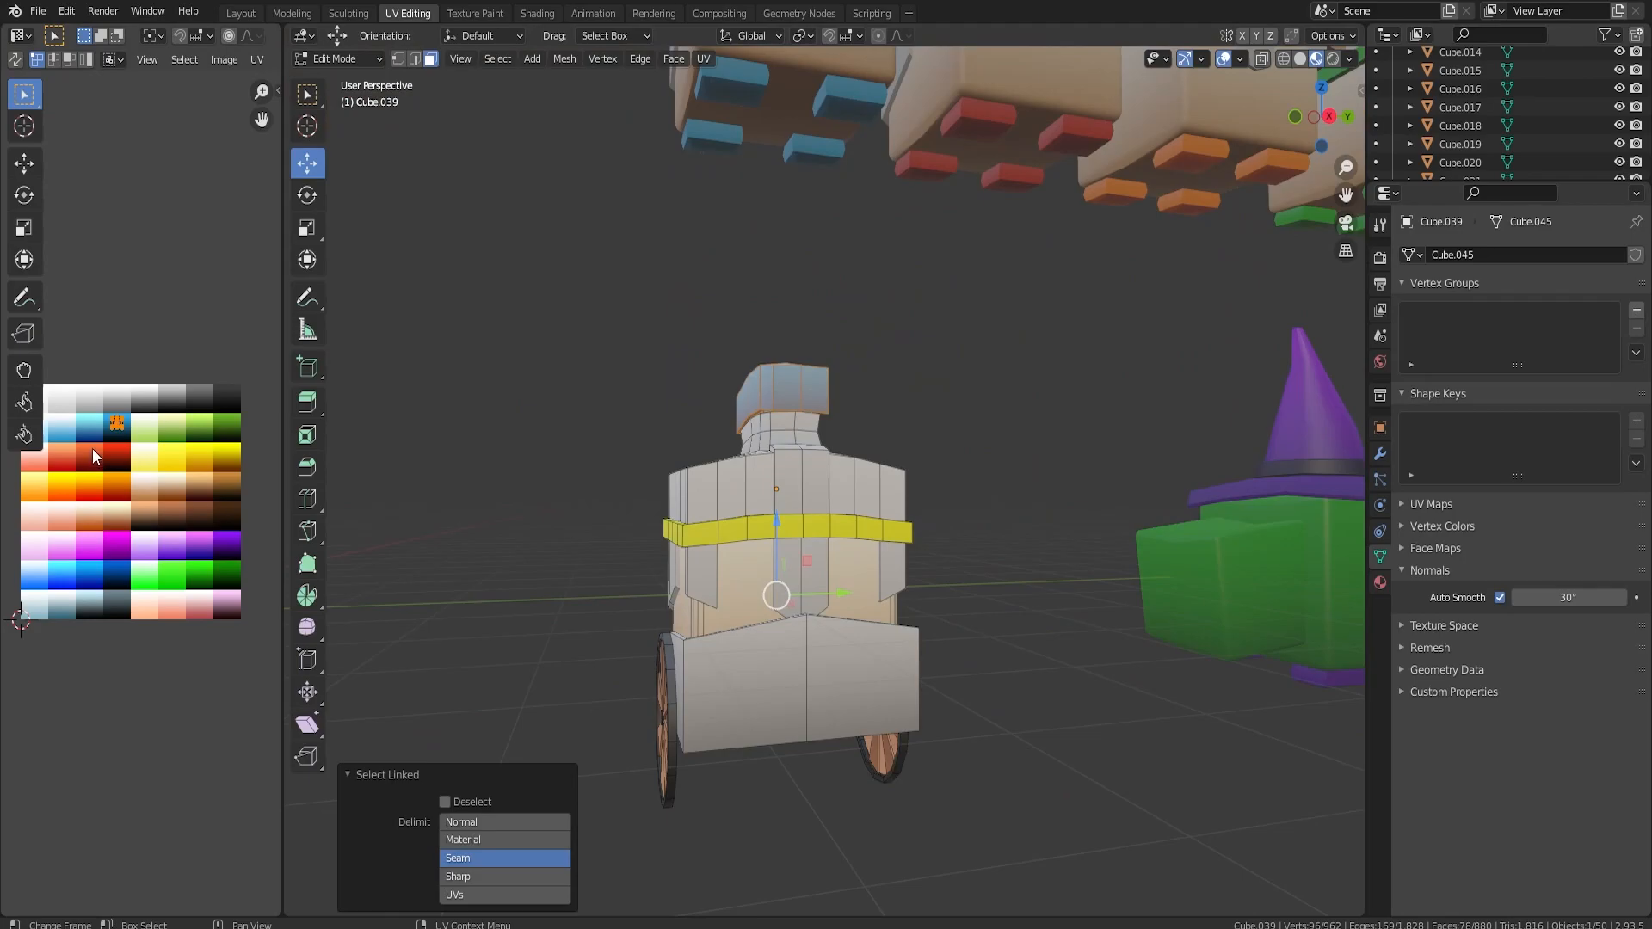
{"action": "key", "text": "g"}
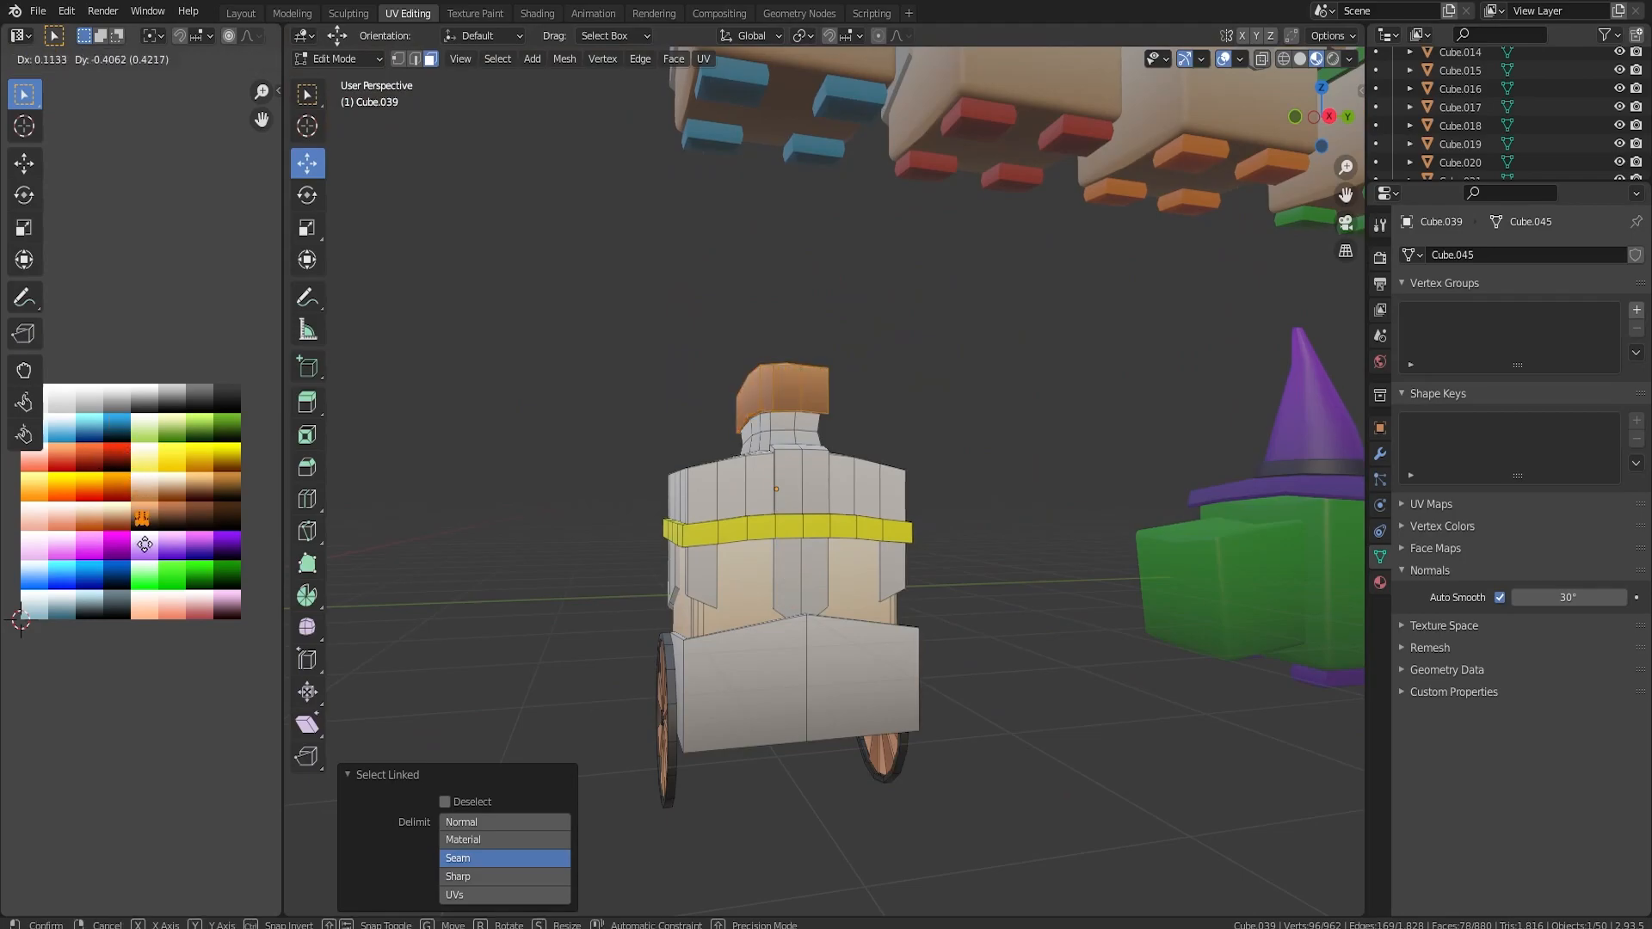
{"action": "left_click", "coordinate": [206, 572]}
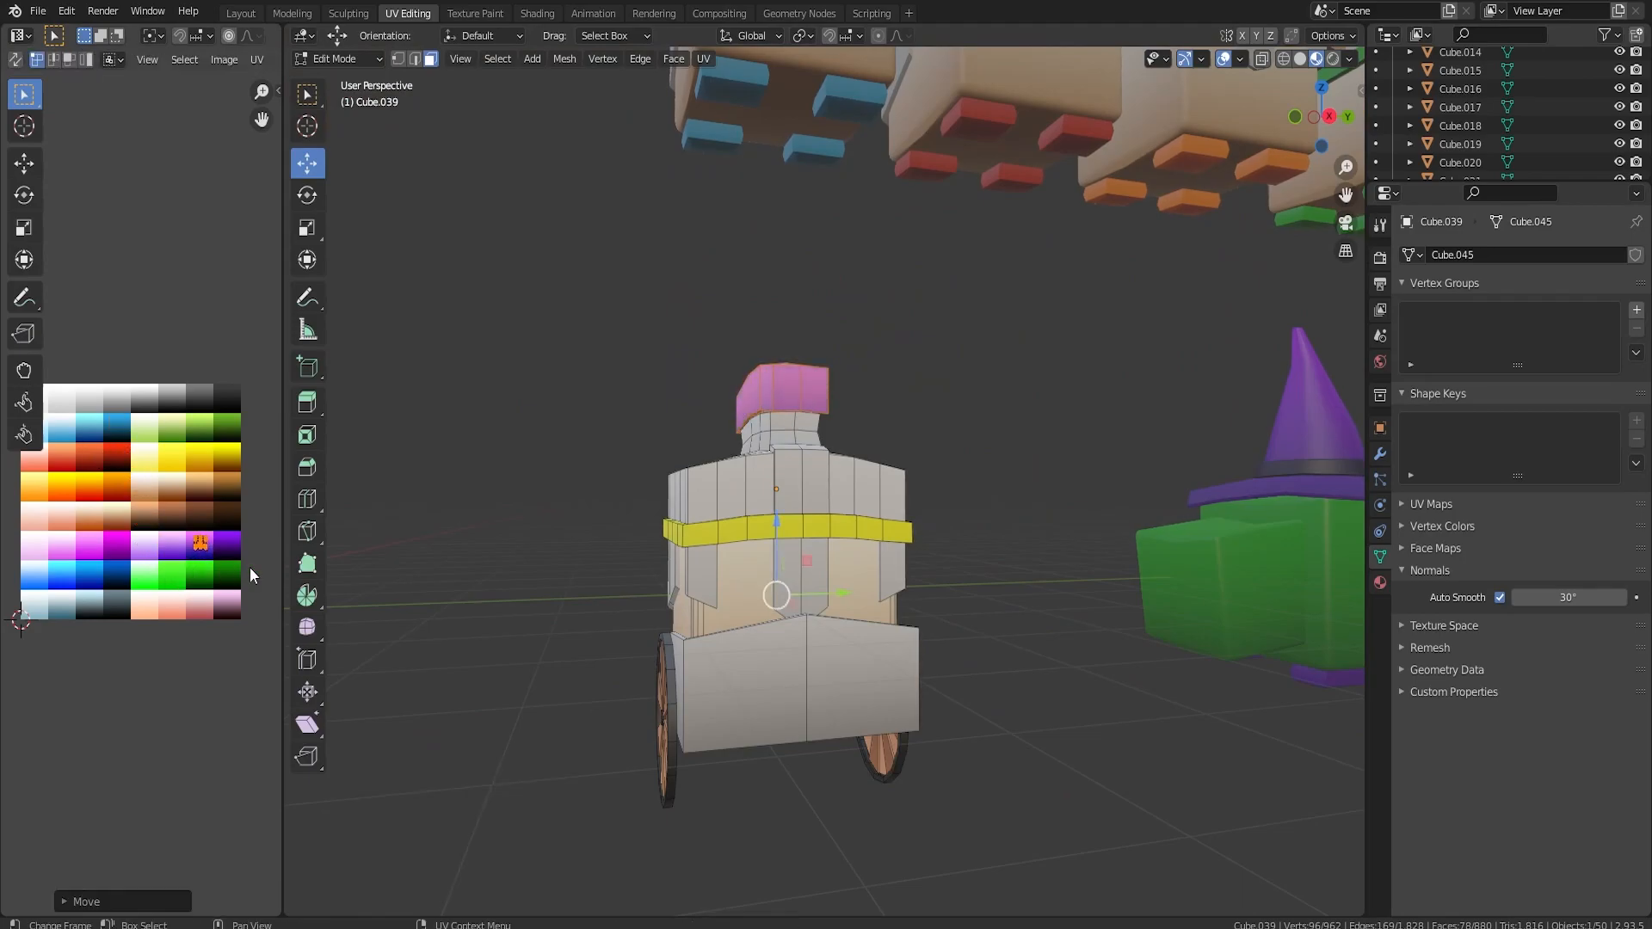
Recolour the cart character's whole yellow helmet band orange-brown by moving its UVs on the colour grid.
{"action": "key", "text": "Tab"}
{"action": "mouse_move", "coordinate": [941, 518]}
{"action": "middle_mouse_down"}
{"action": "mouse_move", "coordinate": [1050, 534]}
{"action": "mouse_move", "coordinate": [920, 520]}
{"action": "middle_mouse_up"}
{"action": "scroll", "coordinate": [914, 525], "scroll_direction": "up", "scroll_amount": 2}
{"action": "key", "text": "Tab"}
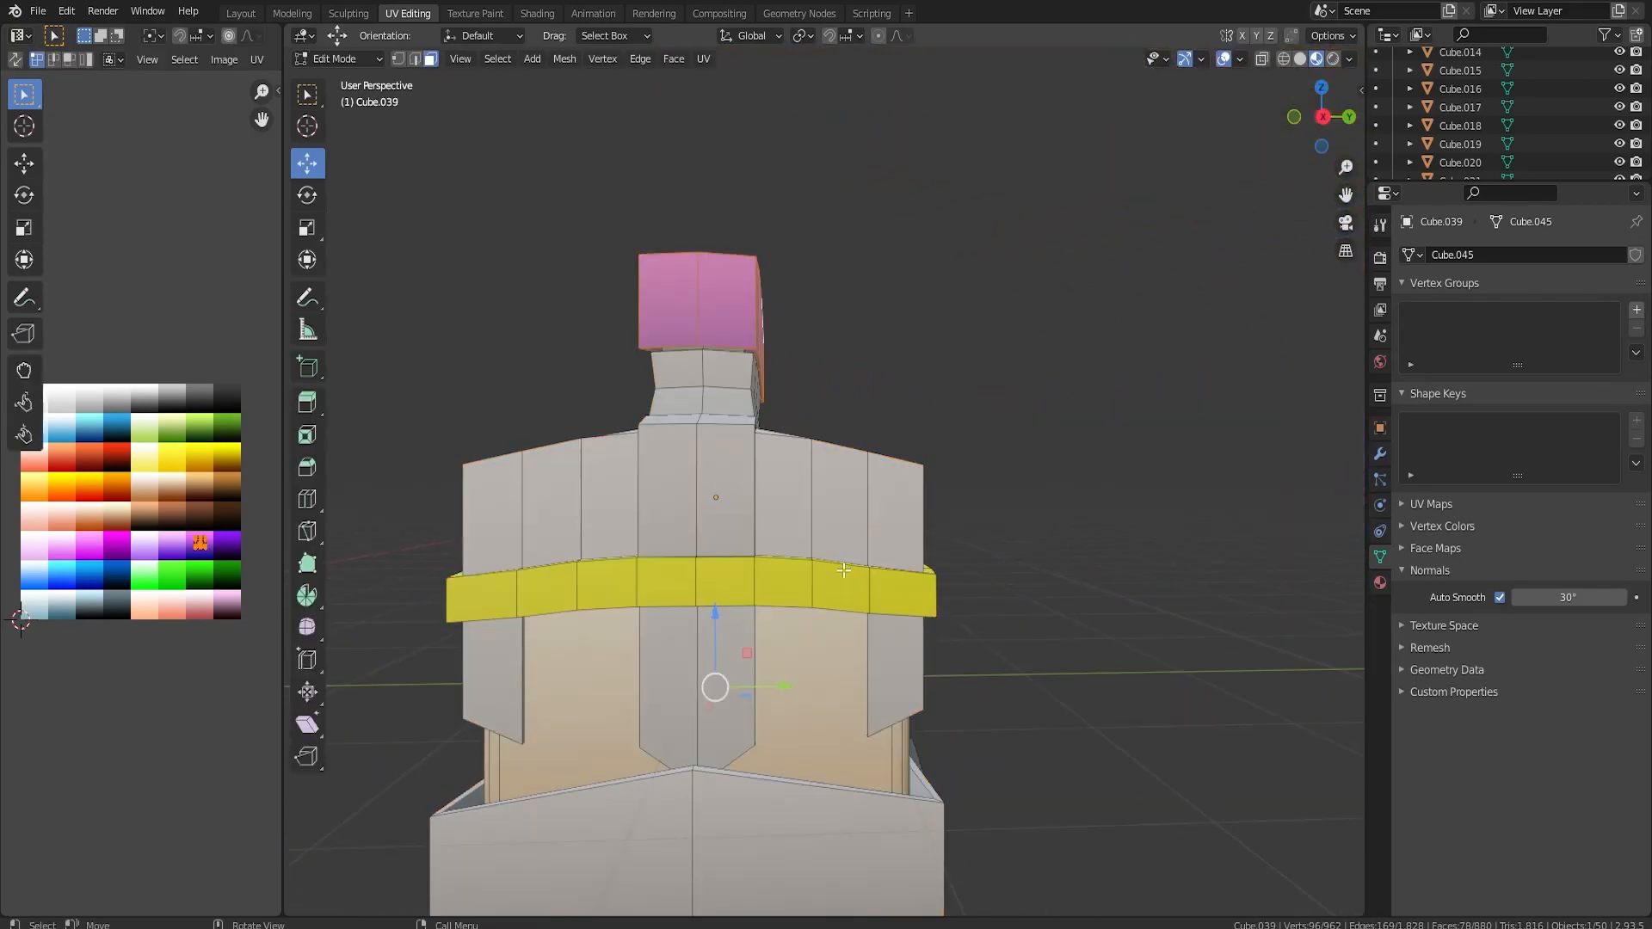
{"action": "left_click", "coordinate": [800, 584]}
{"action": "key", "text": "ctrl+KP_Add"}
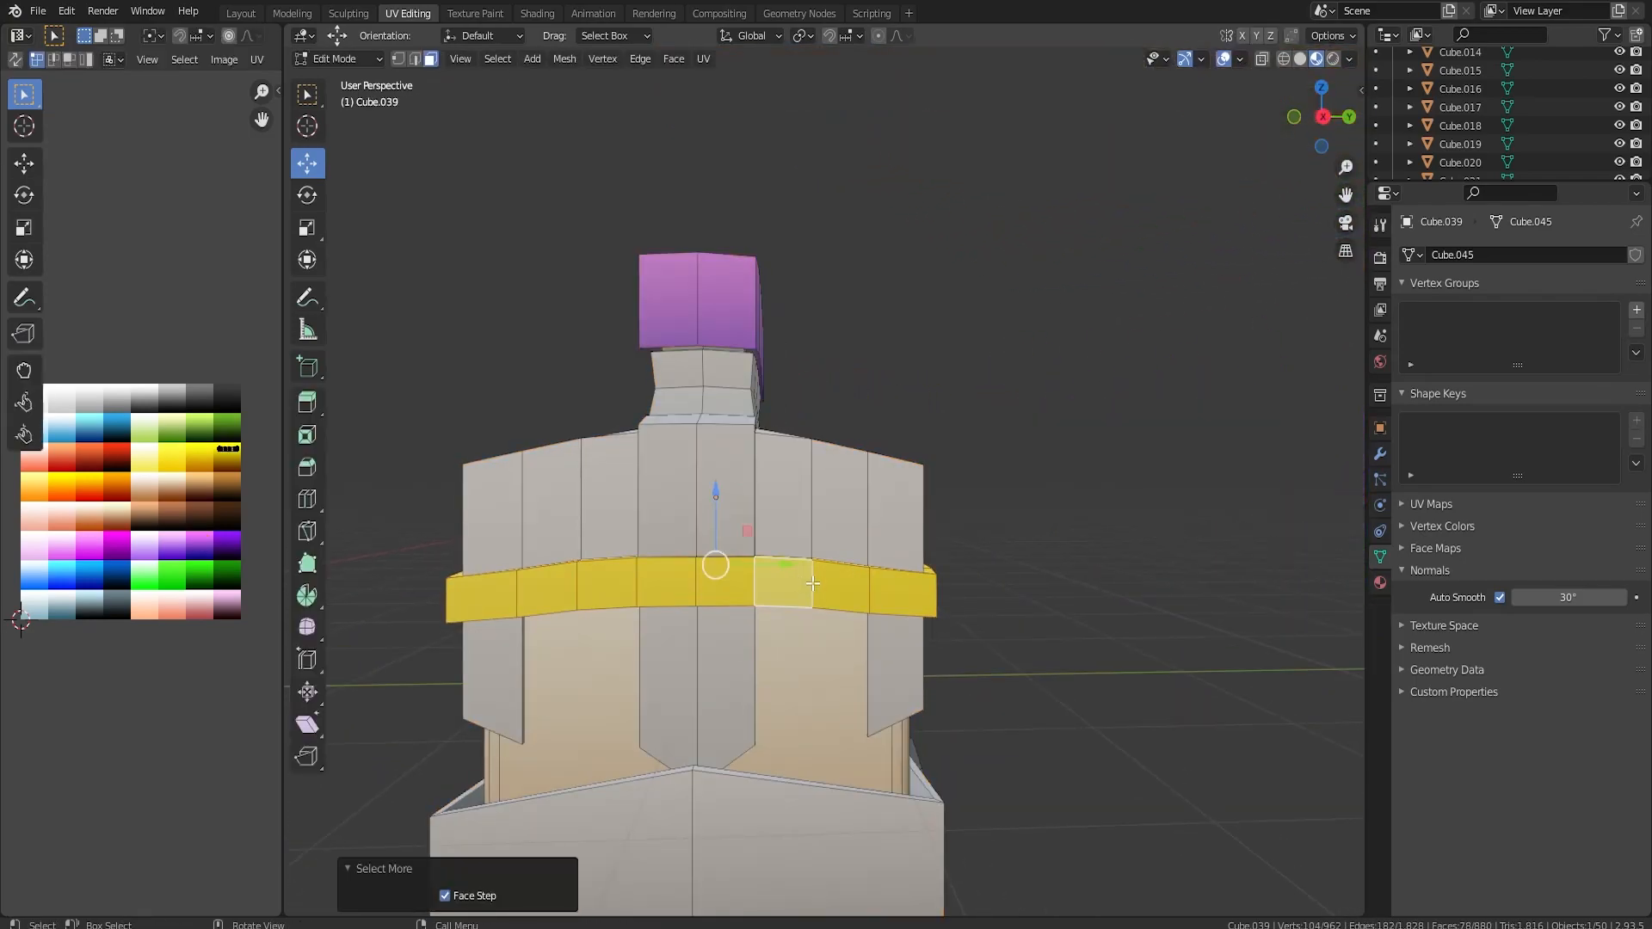
{"action": "key", "text": "g"}
{"action": "left_click", "coordinate": [176, 544]}
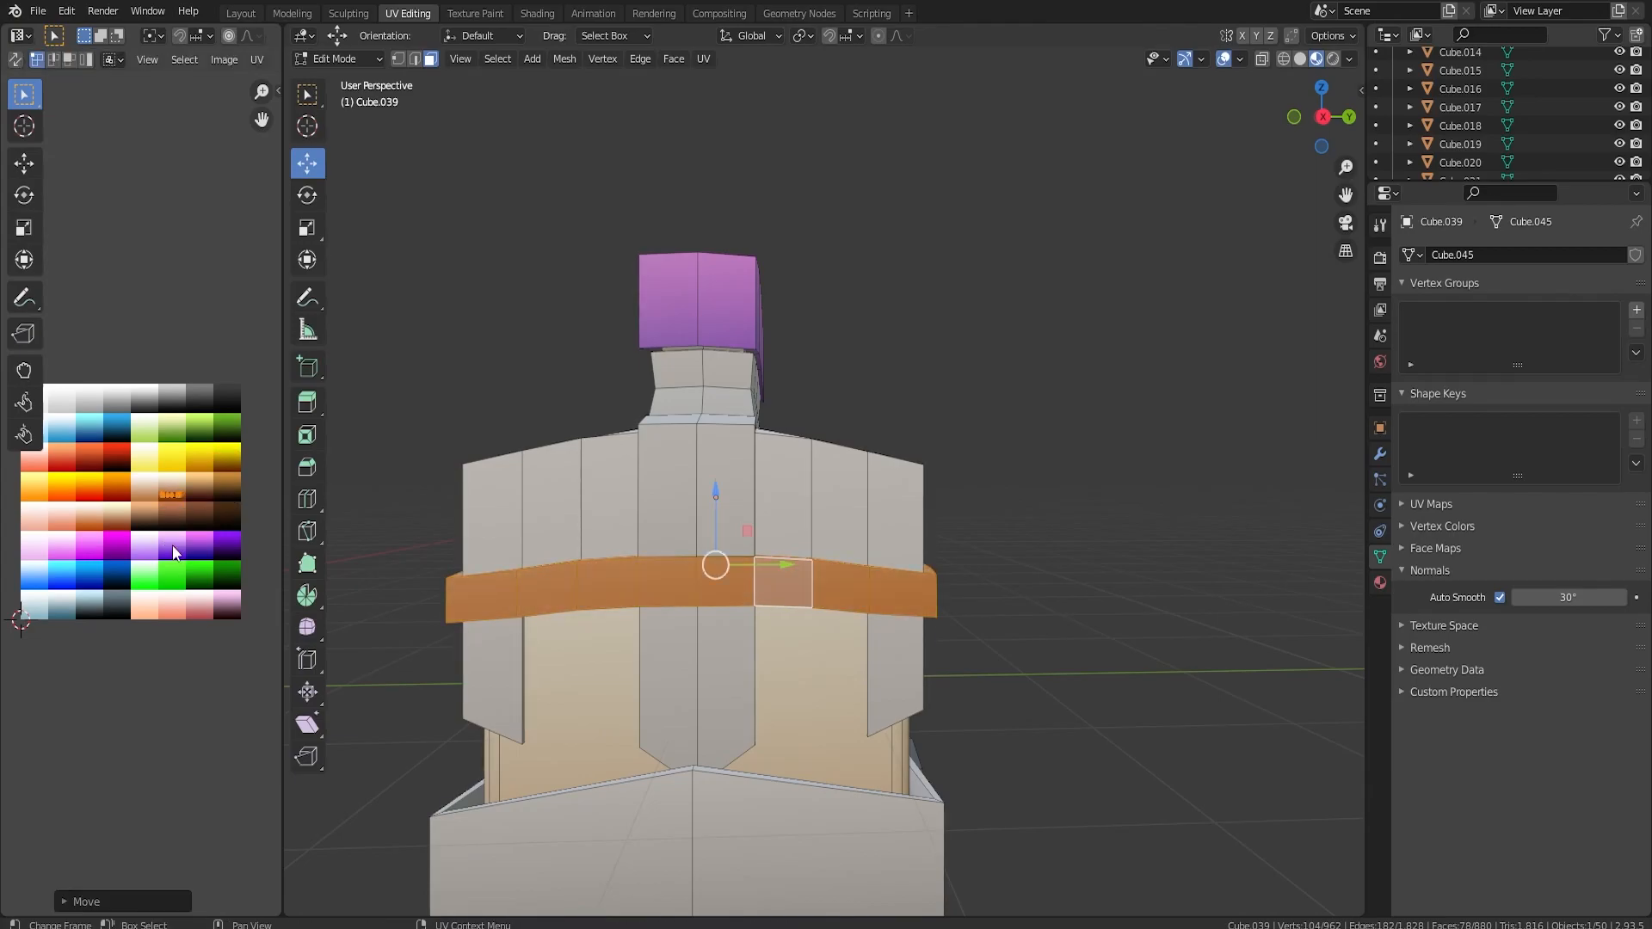
Examine the recoloured cart character and the surrounding rows of character variants from several angles.
{"action": "key", "text": "Tab"}
{"action": "scroll", "coordinate": [937, 584], "scroll_direction": "down", "scroll_amount": 4}
{"action": "middle_click_drag", "start_coordinate": [937, 584], "coordinate": [777, 576]}
{"action": "scroll", "coordinate": [777, 577], "scroll_direction": "down", "scroll_amount": 5}
{"action": "left_click_drag", "start_coordinate": [851, 483], "coordinate": [936, 483]}
{"action": "middle_click_drag", "start_coordinate": [936, 483], "coordinate": [1012, 533]}
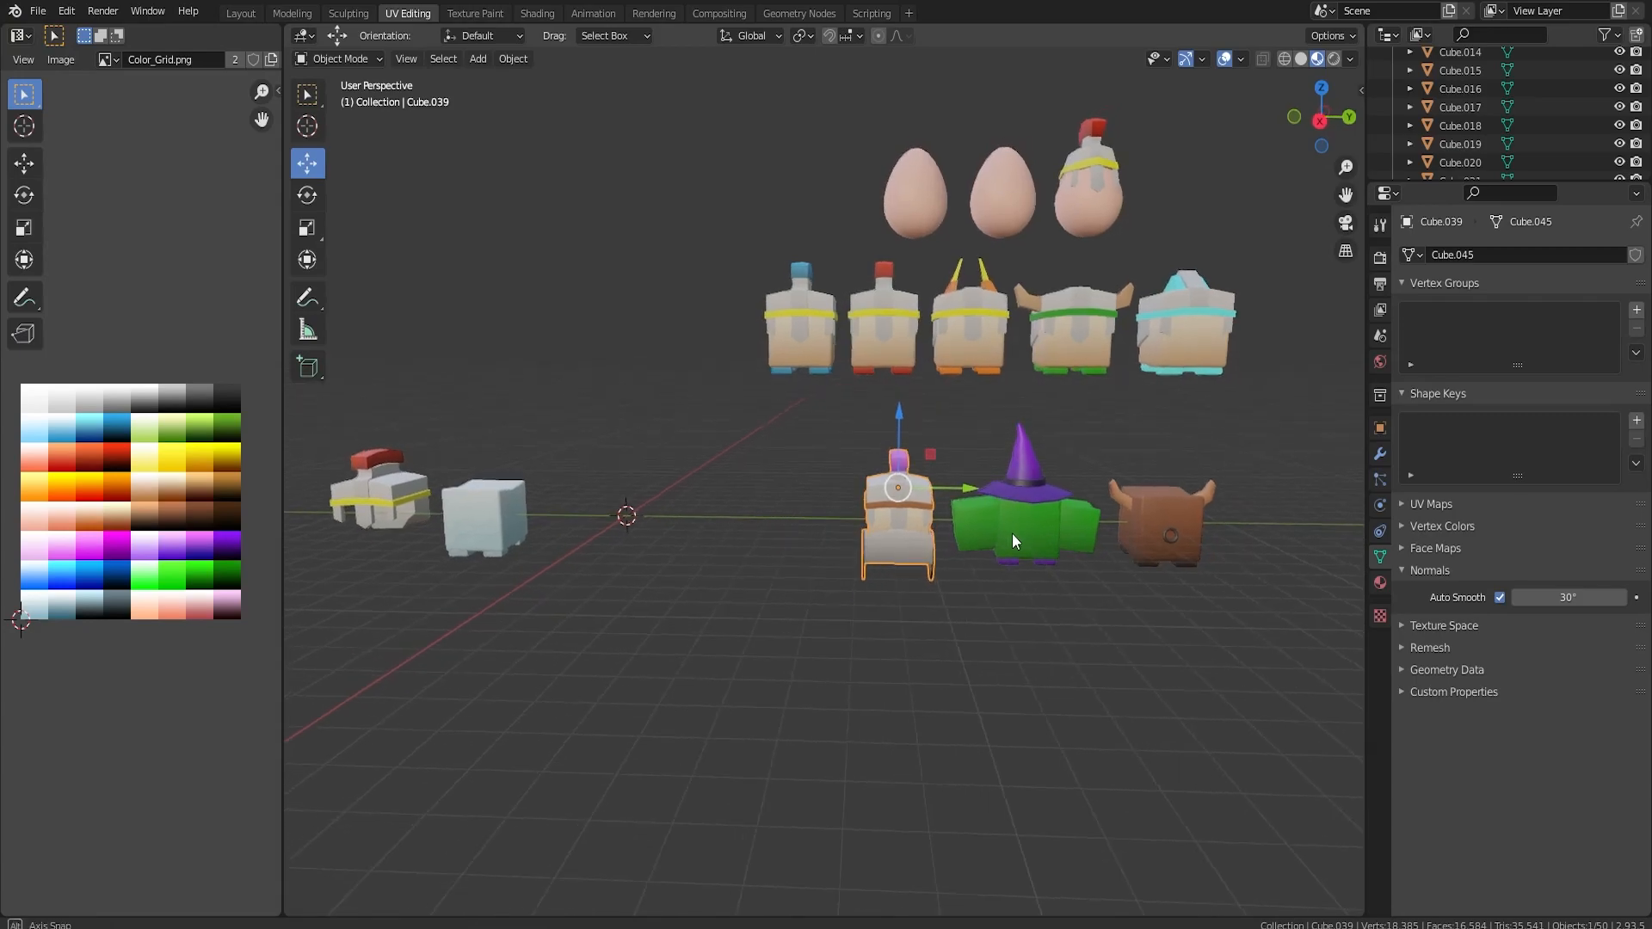
{"action": "scroll", "coordinate": [999, 533], "scroll_direction": "down", "scroll_amount": 4}
{"action": "scroll", "coordinate": [991, 530], "scroll_direction": "up", "scroll_amount": 2}
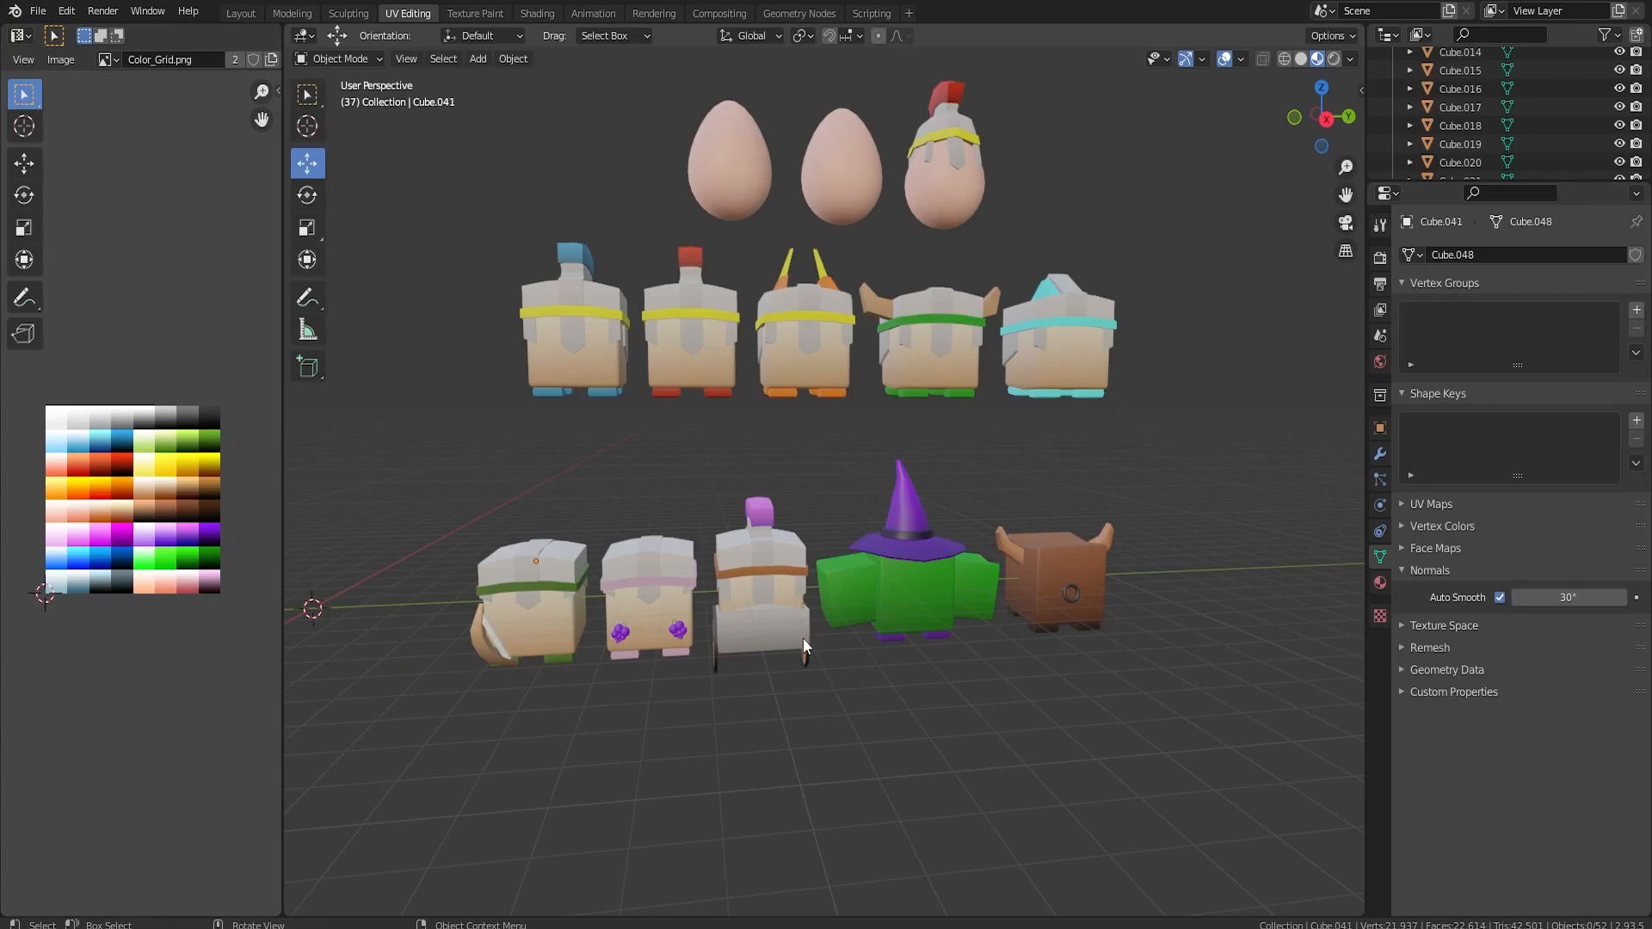
{"action": "middle_click_drag", "start_coordinate": [803, 638], "coordinate": [707, 607]}
{"action": "middle_click_drag", "start_coordinate": [708, 608], "coordinate": [917, 591], "text": "shift"}
{"action": "scroll", "coordinate": [907, 595], "scroll_direction": "up", "scroll_amount": 4}
{"action": "middle_click_drag", "start_coordinate": [702, 699], "coordinate": [704, 718]}
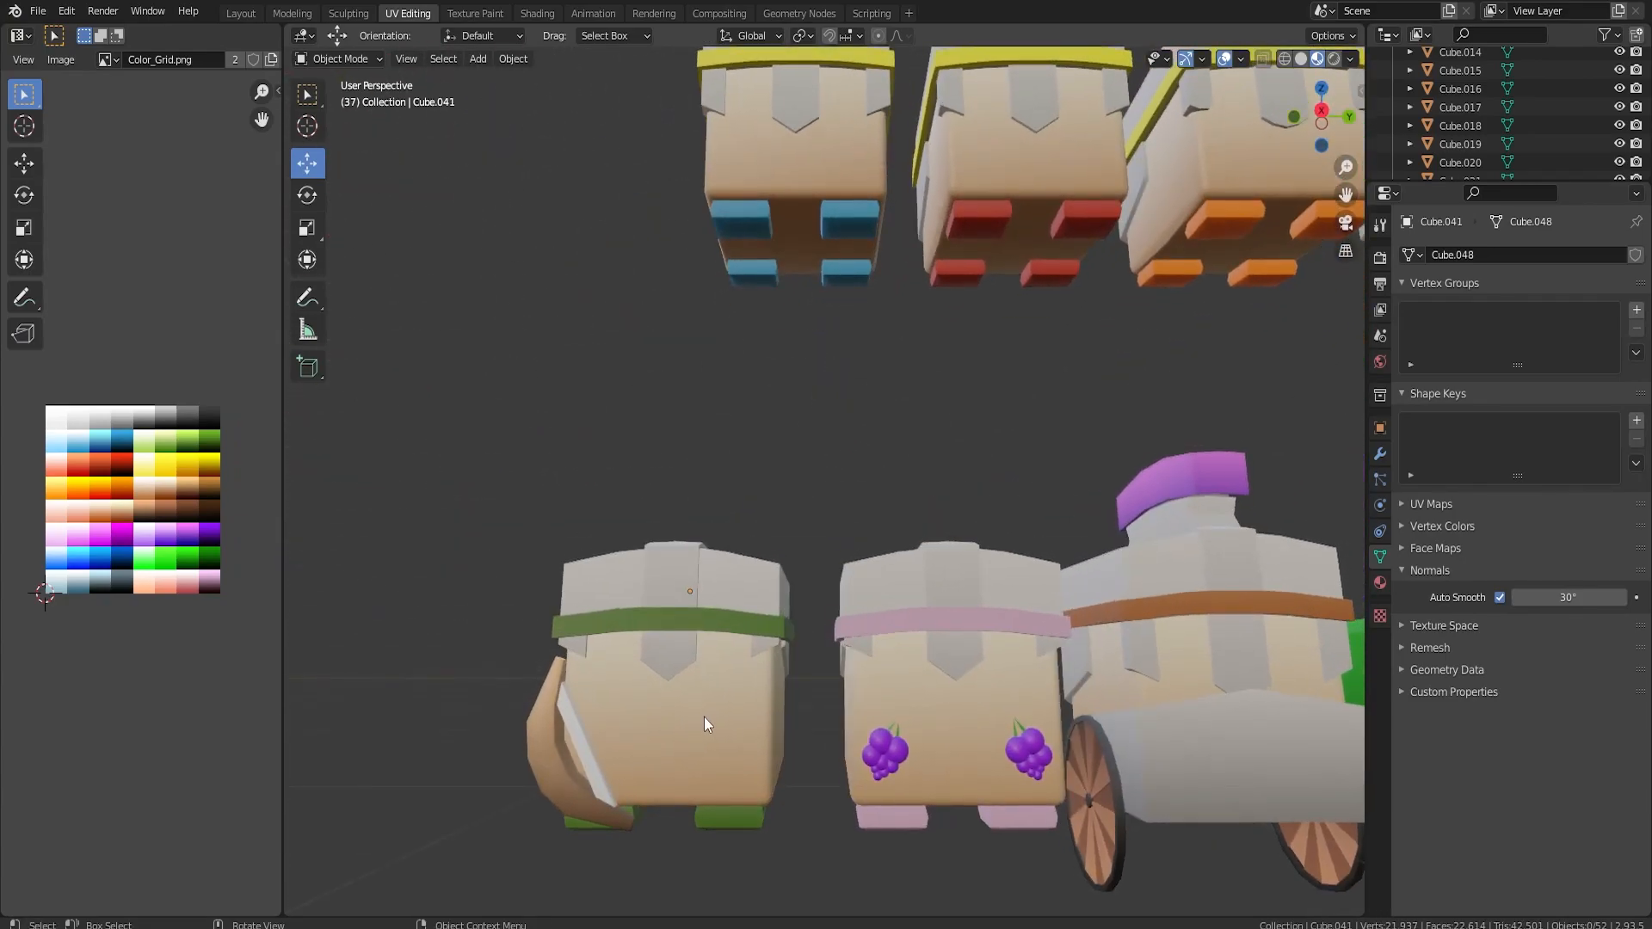
{"action": "scroll", "coordinate": [910, 704], "scroll_direction": "down", "scroll_amount": 8}
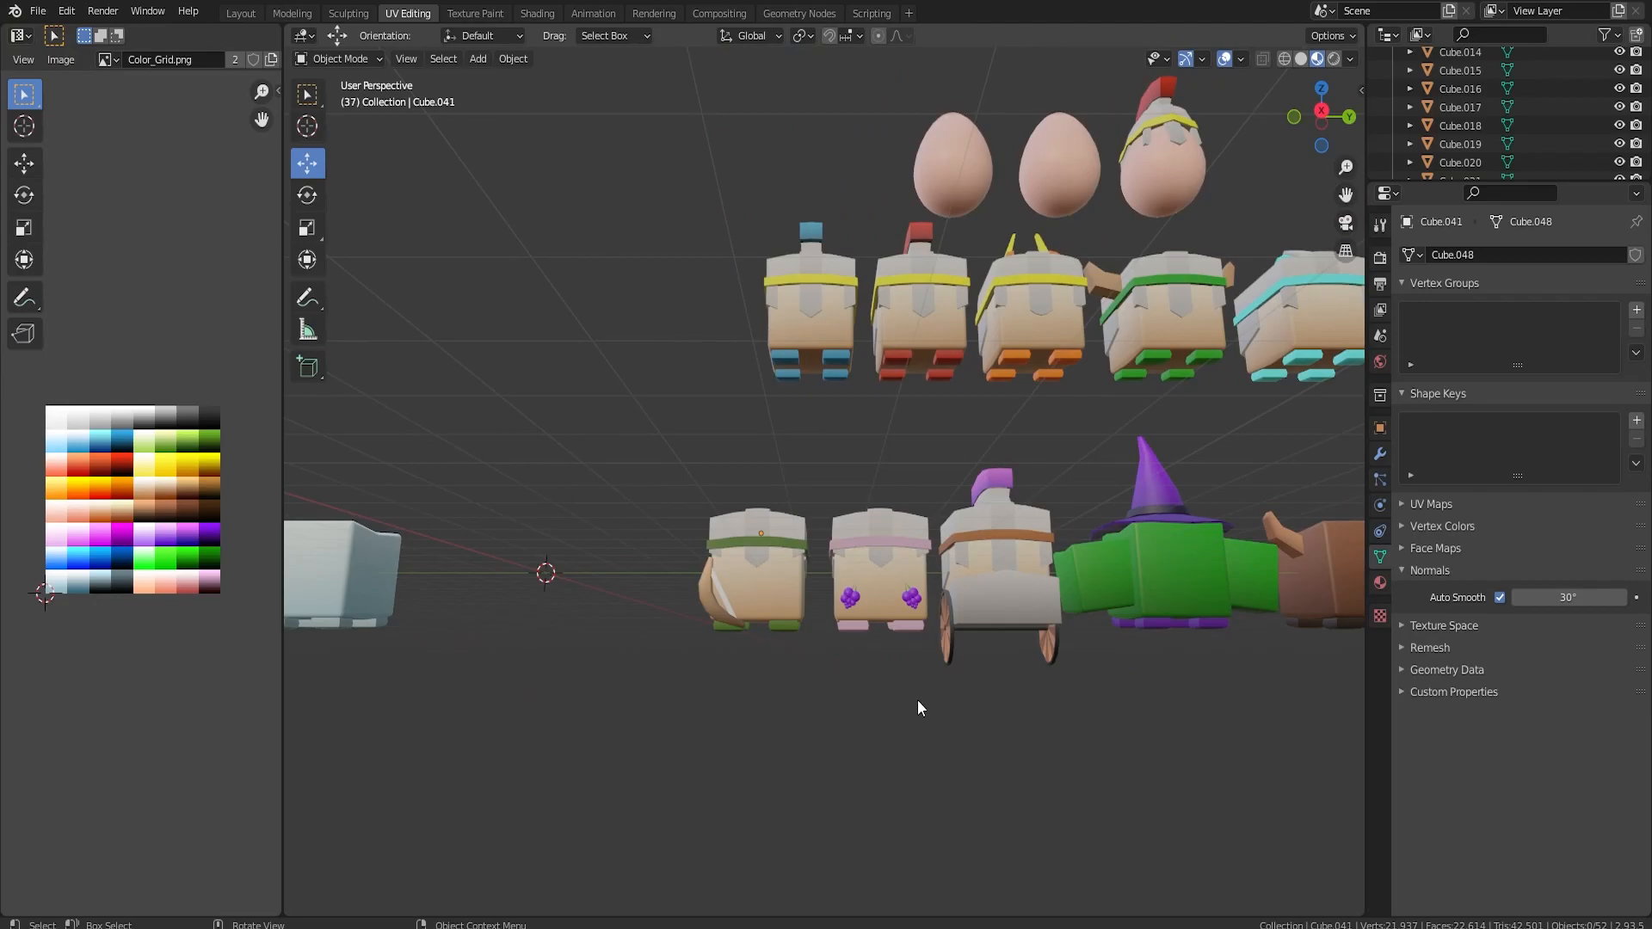
Duplicate the plain pale-blue cube character and move the copy 4.9225 m along Y into the empty space beside it.
{"action": "scroll", "coordinate": [881, 616], "scroll_direction": "up", "scroll_amount": 2}
{"action": "scroll", "coordinate": [932, 656], "scroll_direction": "up", "scroll_amount": 5}
{"action": "left_click", "coordinate": [585, 796]}
{"action": "scroll", "coordinate": [654, 774], "scroll_direction": "down", "scroll_amount": 2}
{"action": "scroll", "coordinate": [698, 771], "scroll_direction": "up", "scroll_amount": 2}
{"action": "key", "text": "shift+d"}
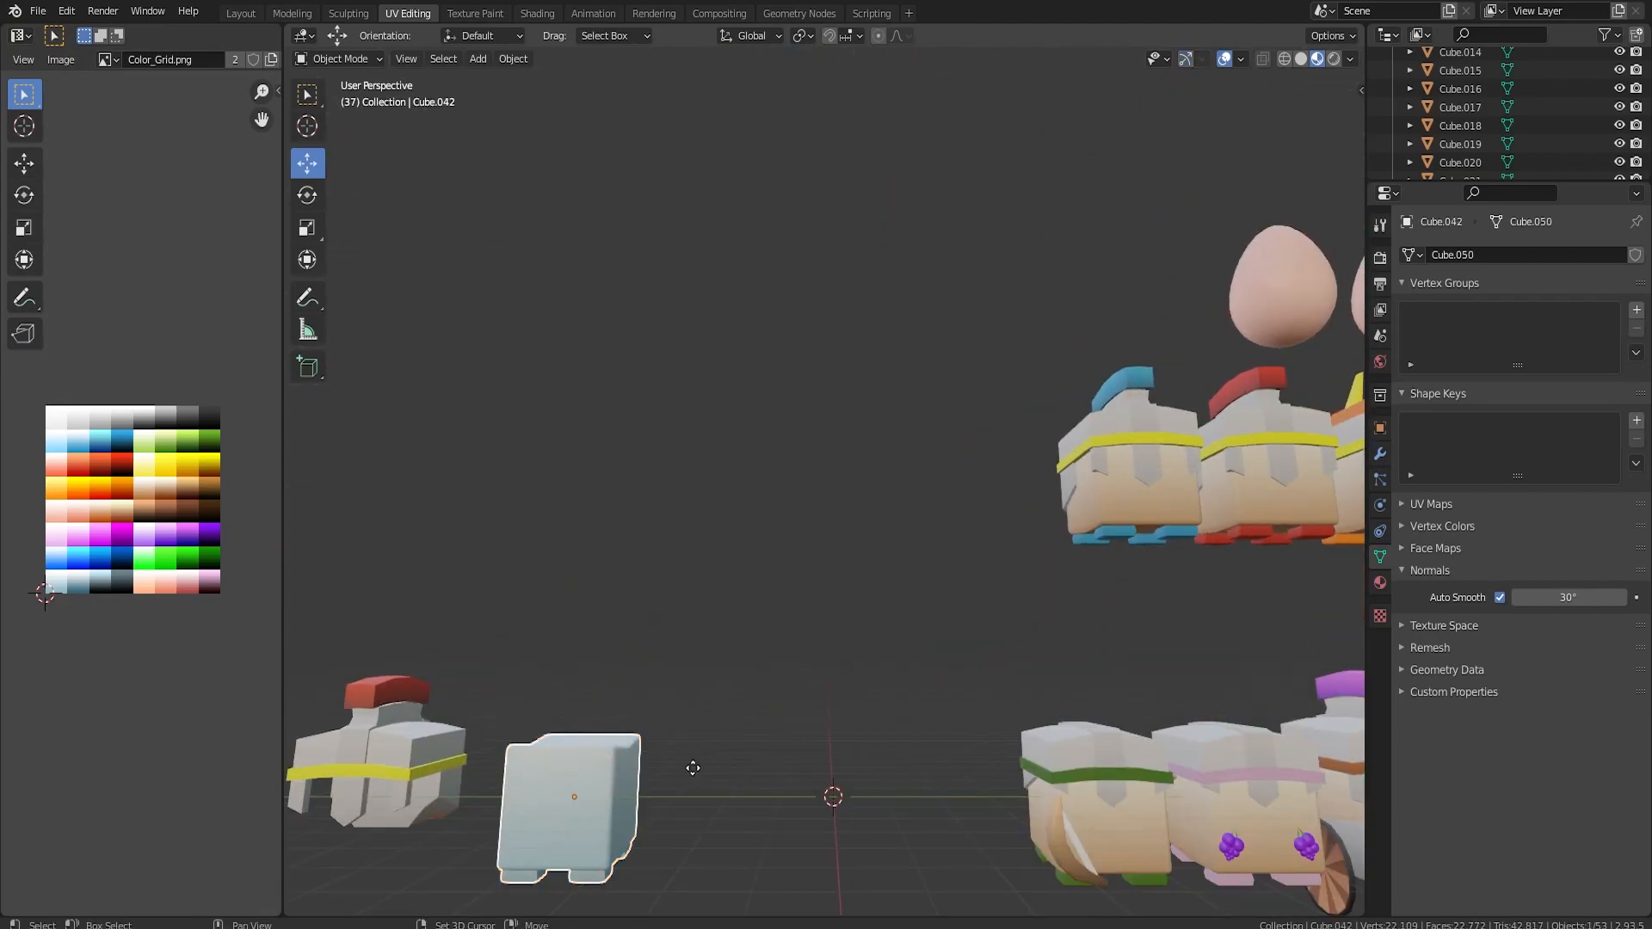
{"action": "right_click", "coordinate": [680, 779]}
{"action": "left_click_drag", "start_coordinate": [642, 802], "coordinate": [898, 813]}
{"action": "scroll", "coordinate": [870, 650], "scroll_direction": "up", "scroll_amount": 5}
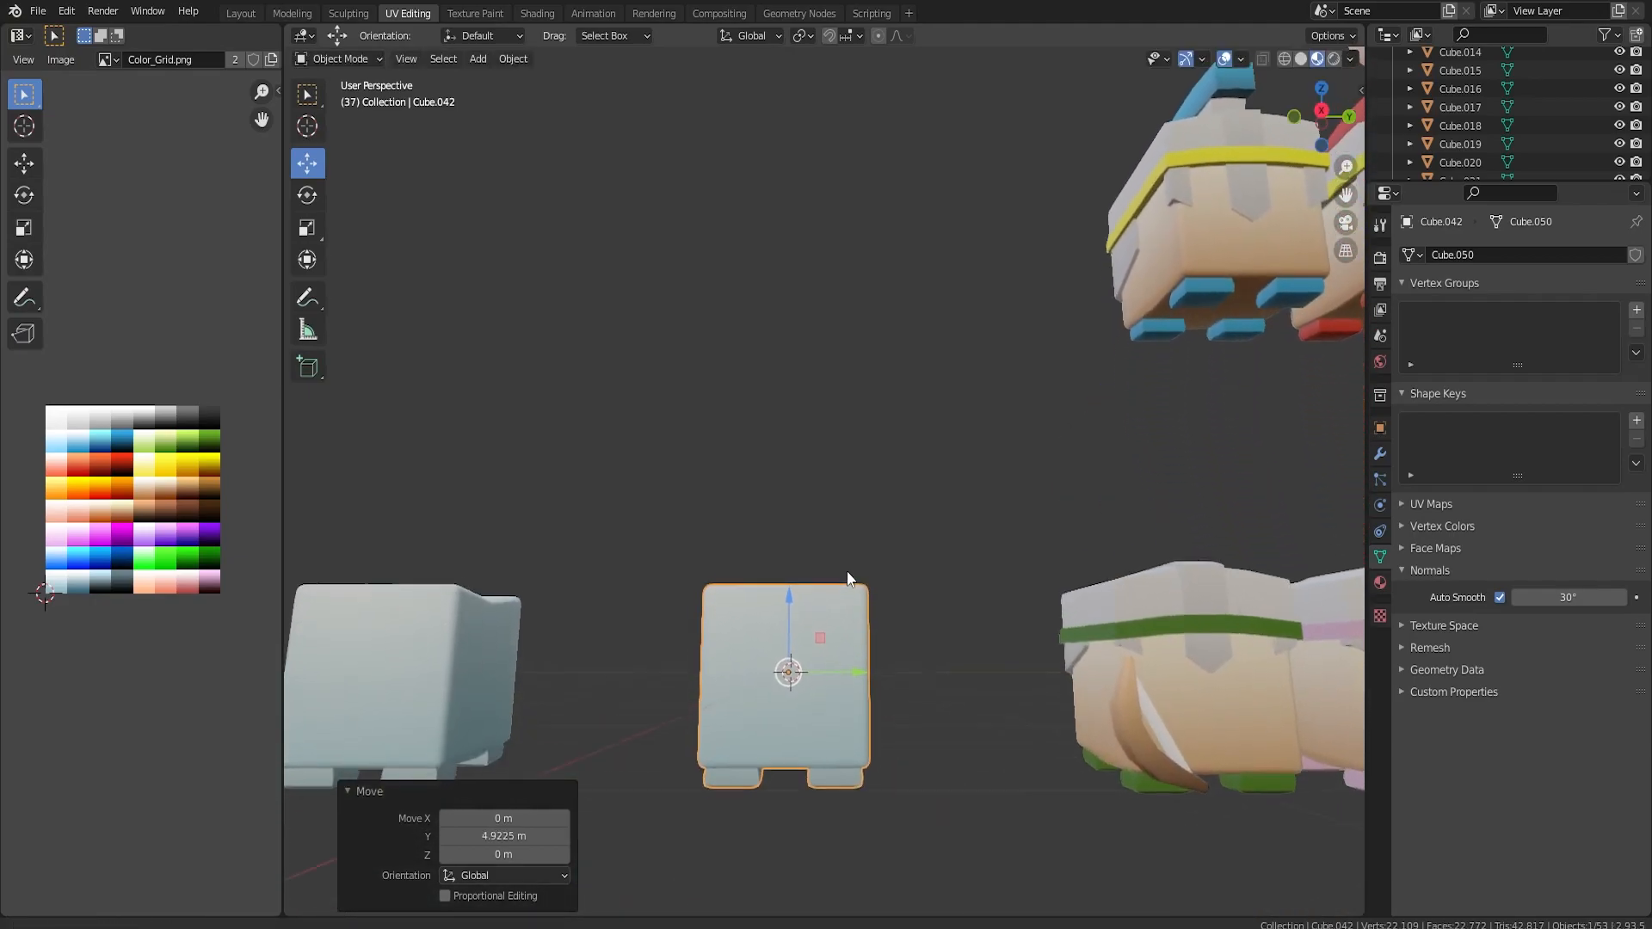
Add two lengthwise loop cuts to the copied cube and one horizontal cut with factor -0.497 across its back face.
{"action": "middle_click_drag", "start_coordinate": [871, 644], "coordinate": [871, 679]}
{"action": "middle_click_drag", "start_coordinate": [814, 723], "coordinate": [512, 381], "text": "shift"}
{"action": "left_click", "coordinate": [793, 656]}
{"action": "left_click", "coordinate": [430, 59]}
{"action": "middle_click_drag", "start_coordinate": [704, 447], "coordinate": [808, 368]}
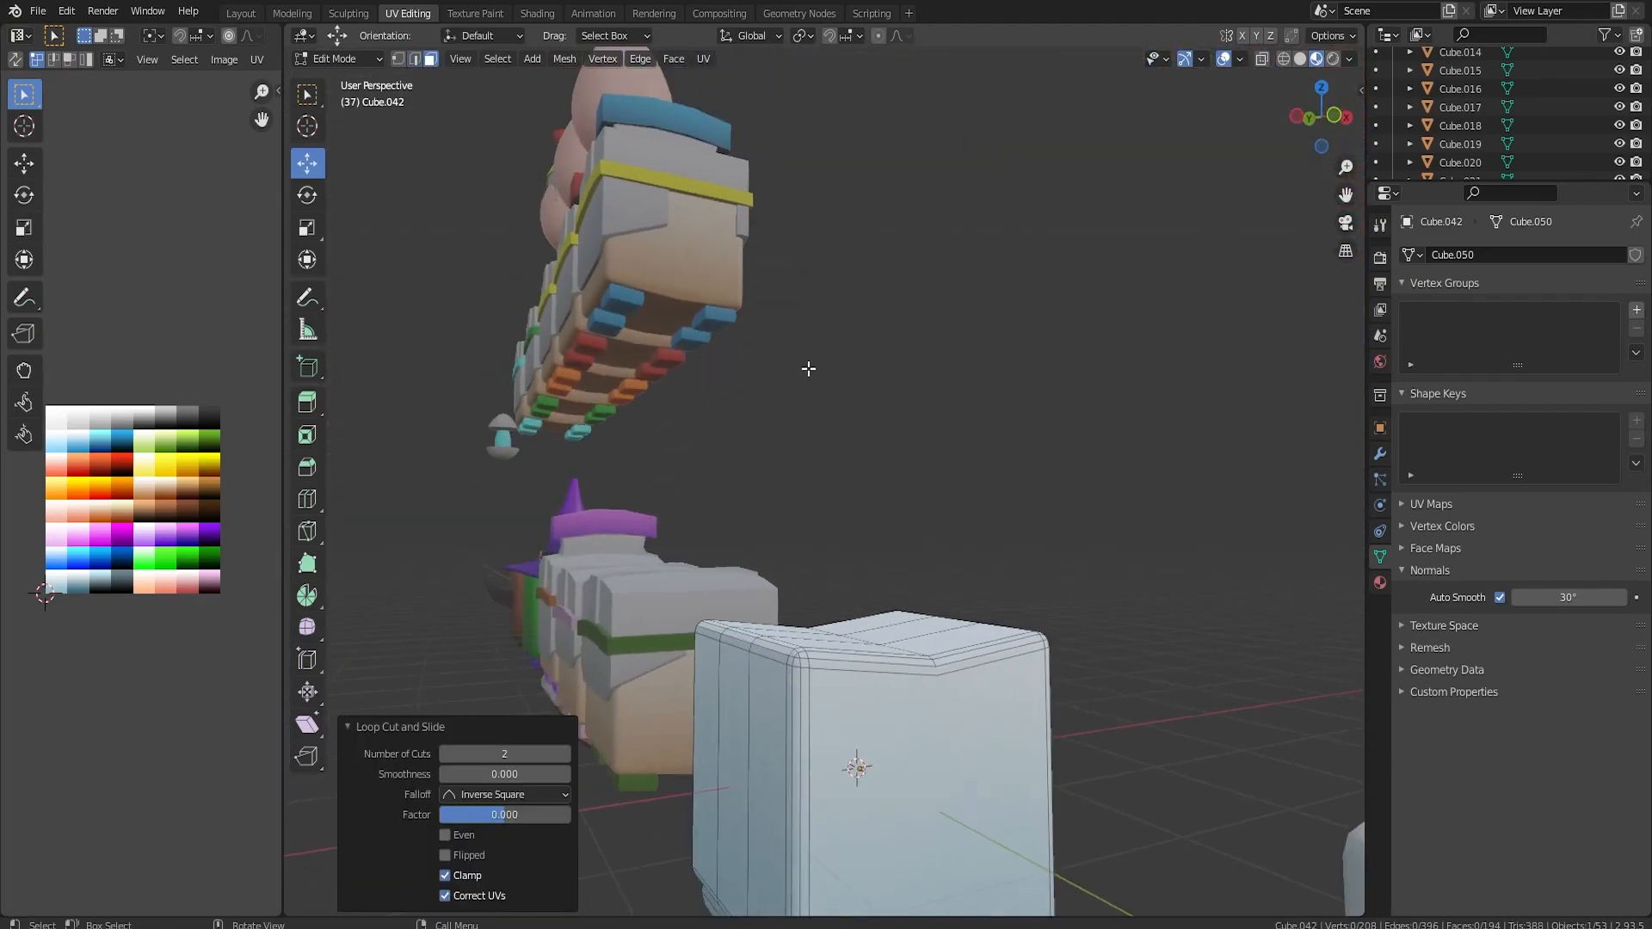
{"action": "left_click", "coordinate": [791, 739]}
{"action": "left_click", "coordinate": [801, 657]}
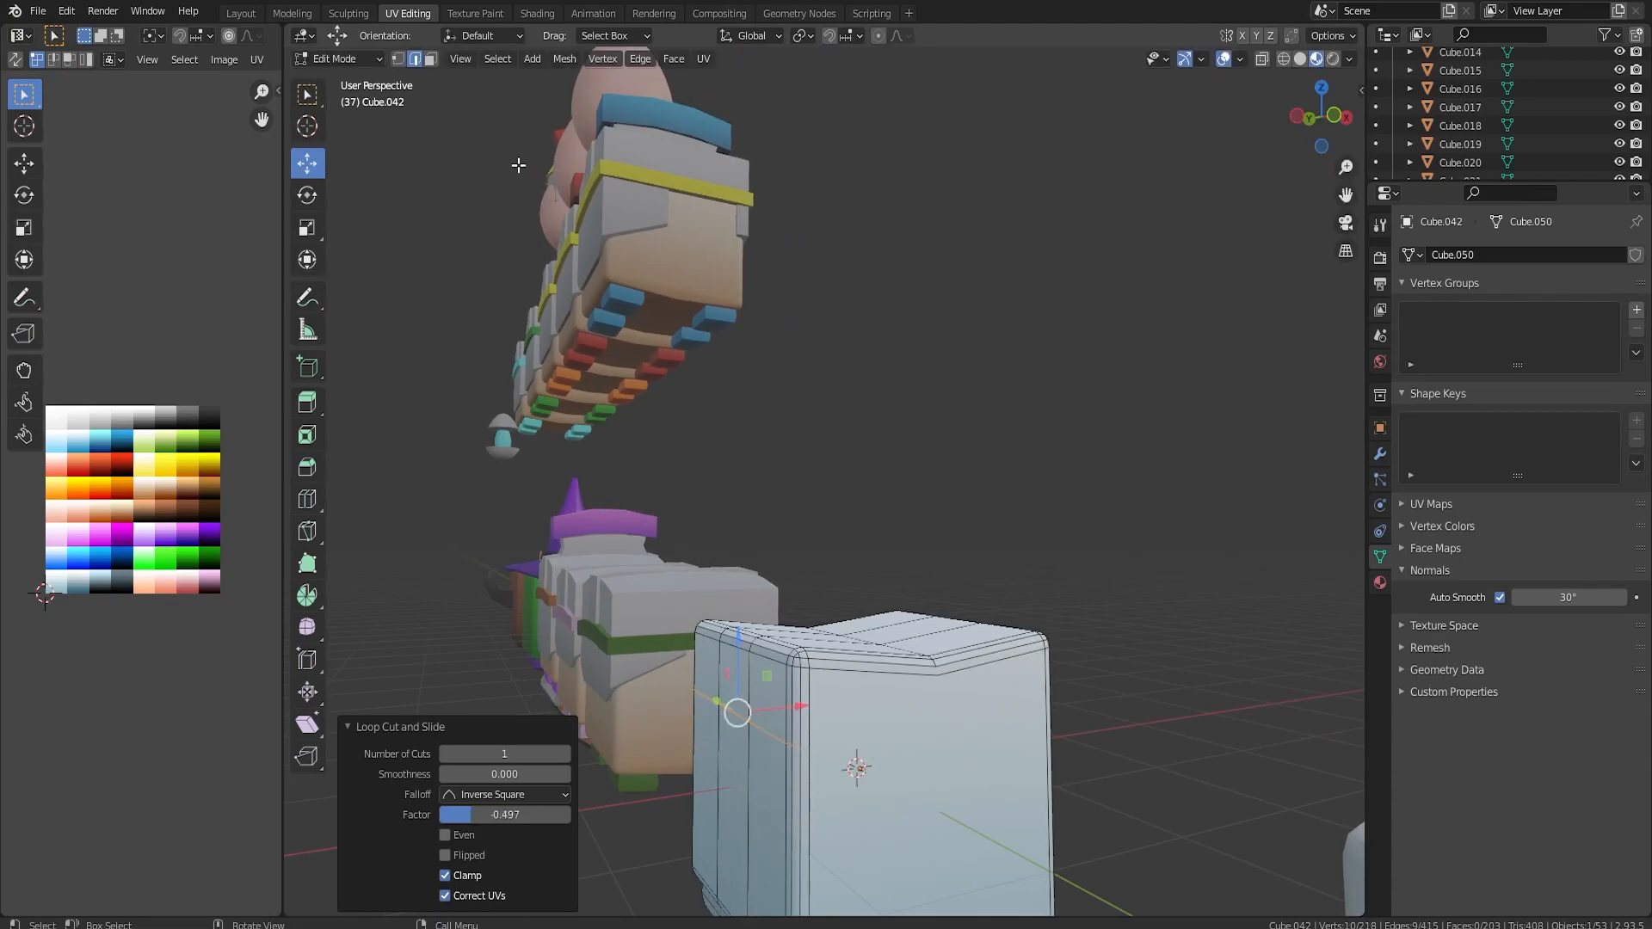
Select the middle strip of faces over the cube's top and upper back and extrude it along normals by 0.372 m.
{"action": "left_click", "coordinate": [738, 672]}
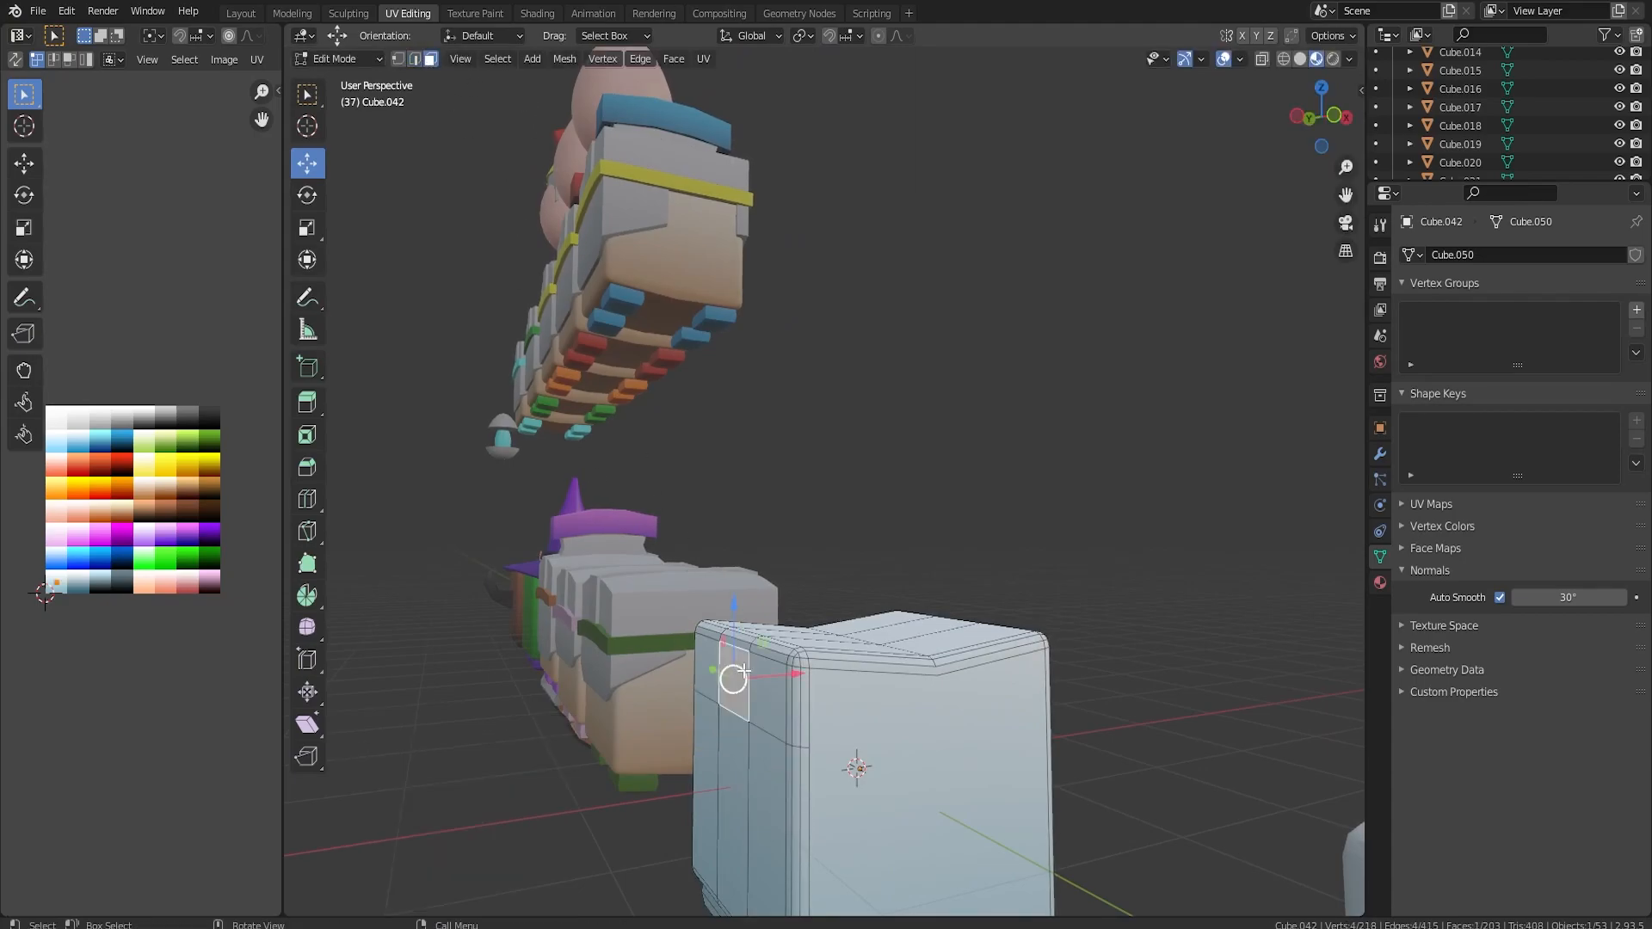
{"action": "middle_click_drag", "start_coordinate": [738, 674], "coordinate": [822, 741]}
{"action": "scroll", "coordinate": [826, 826], "scroll_direction": "up", "scroll_amount": 2}
{"action": "left_click", "coordinate": [788, 826], "text": "shift"}
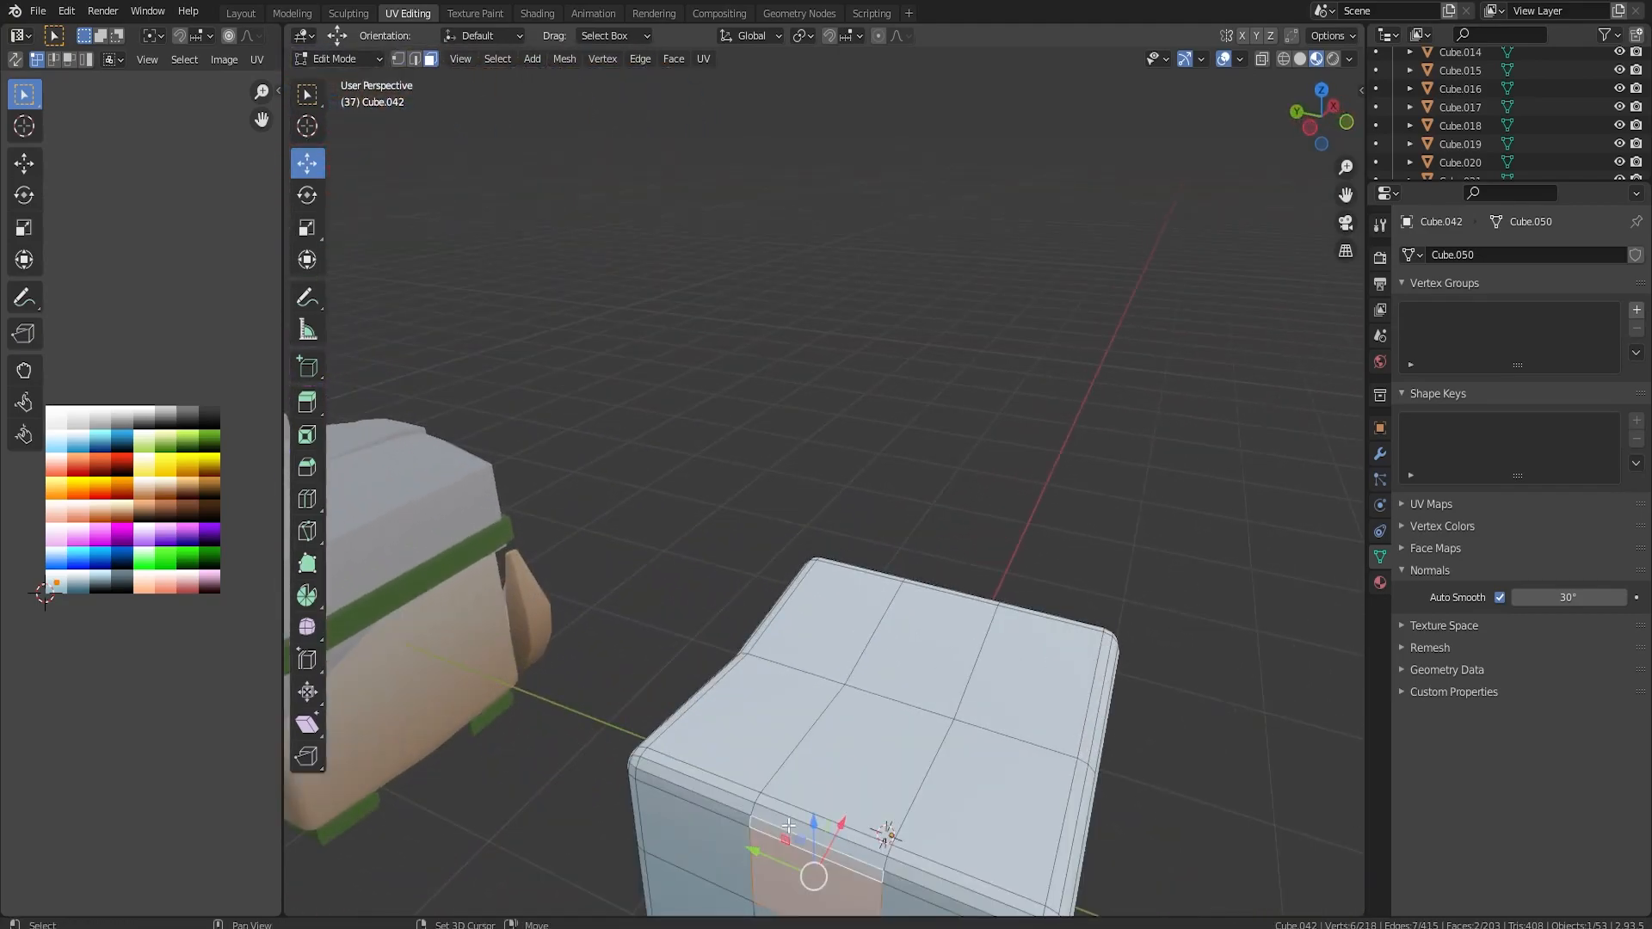
{"action": "left_click", "coordinate": [914, 652], "text": "shift"}
{"action": "middle_click_drag", "start_coordinate": [968, 669], "coordinate": [802, 692]}
{"action": "key", "text": "alt+e"}
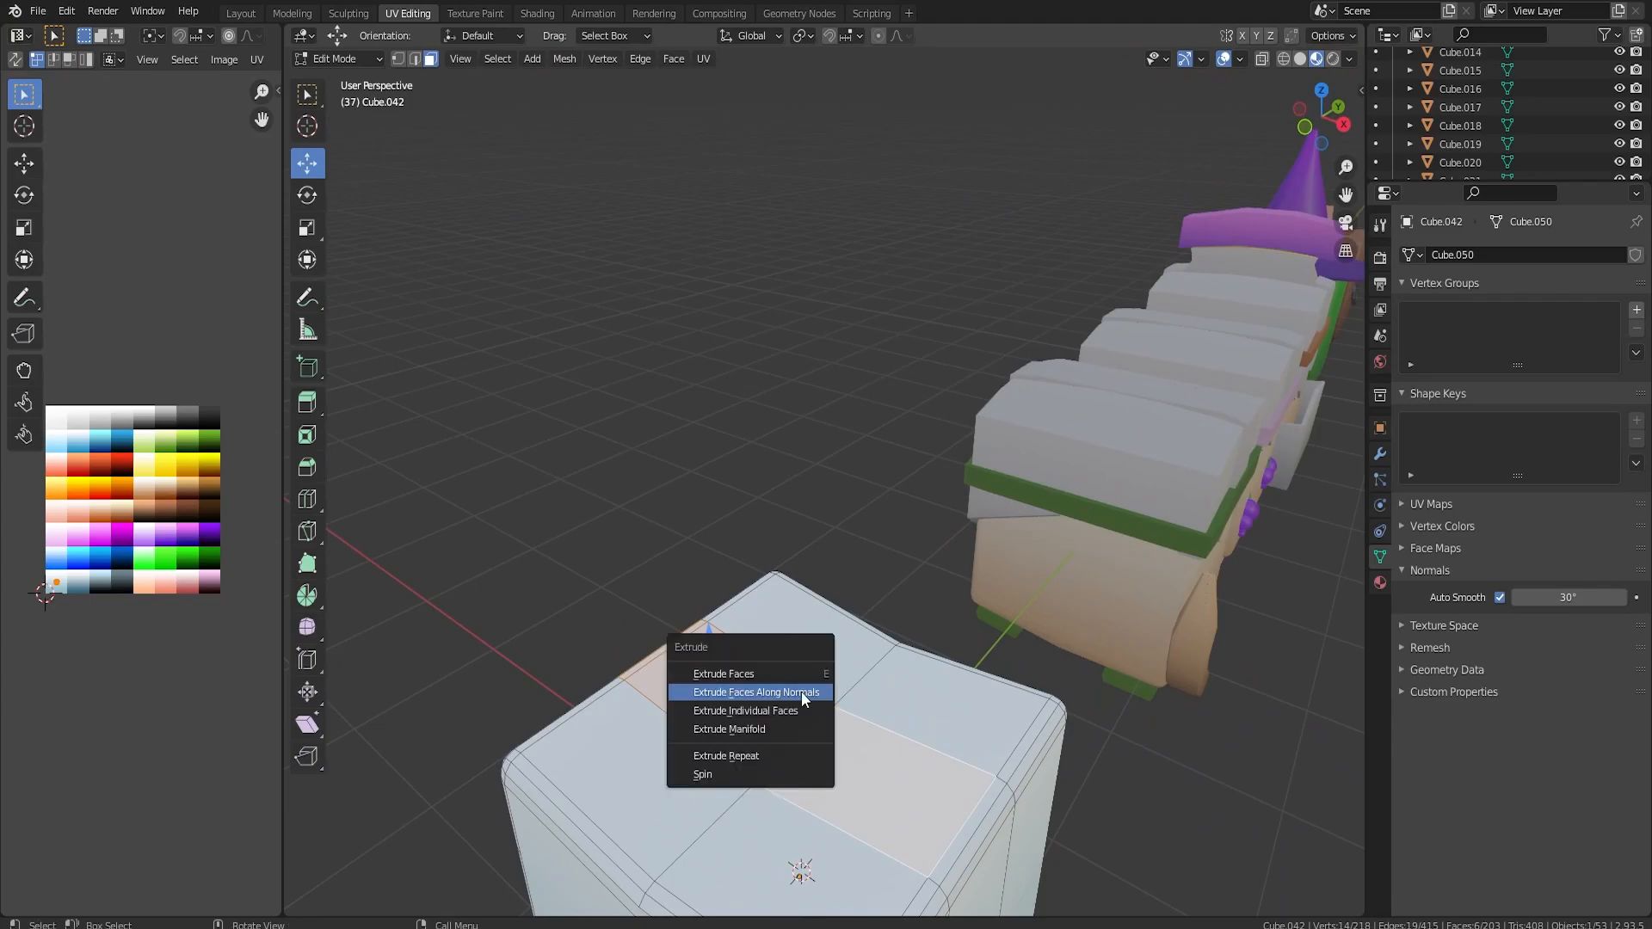
{"action": "left_click", "coordinate": [802, 692]}
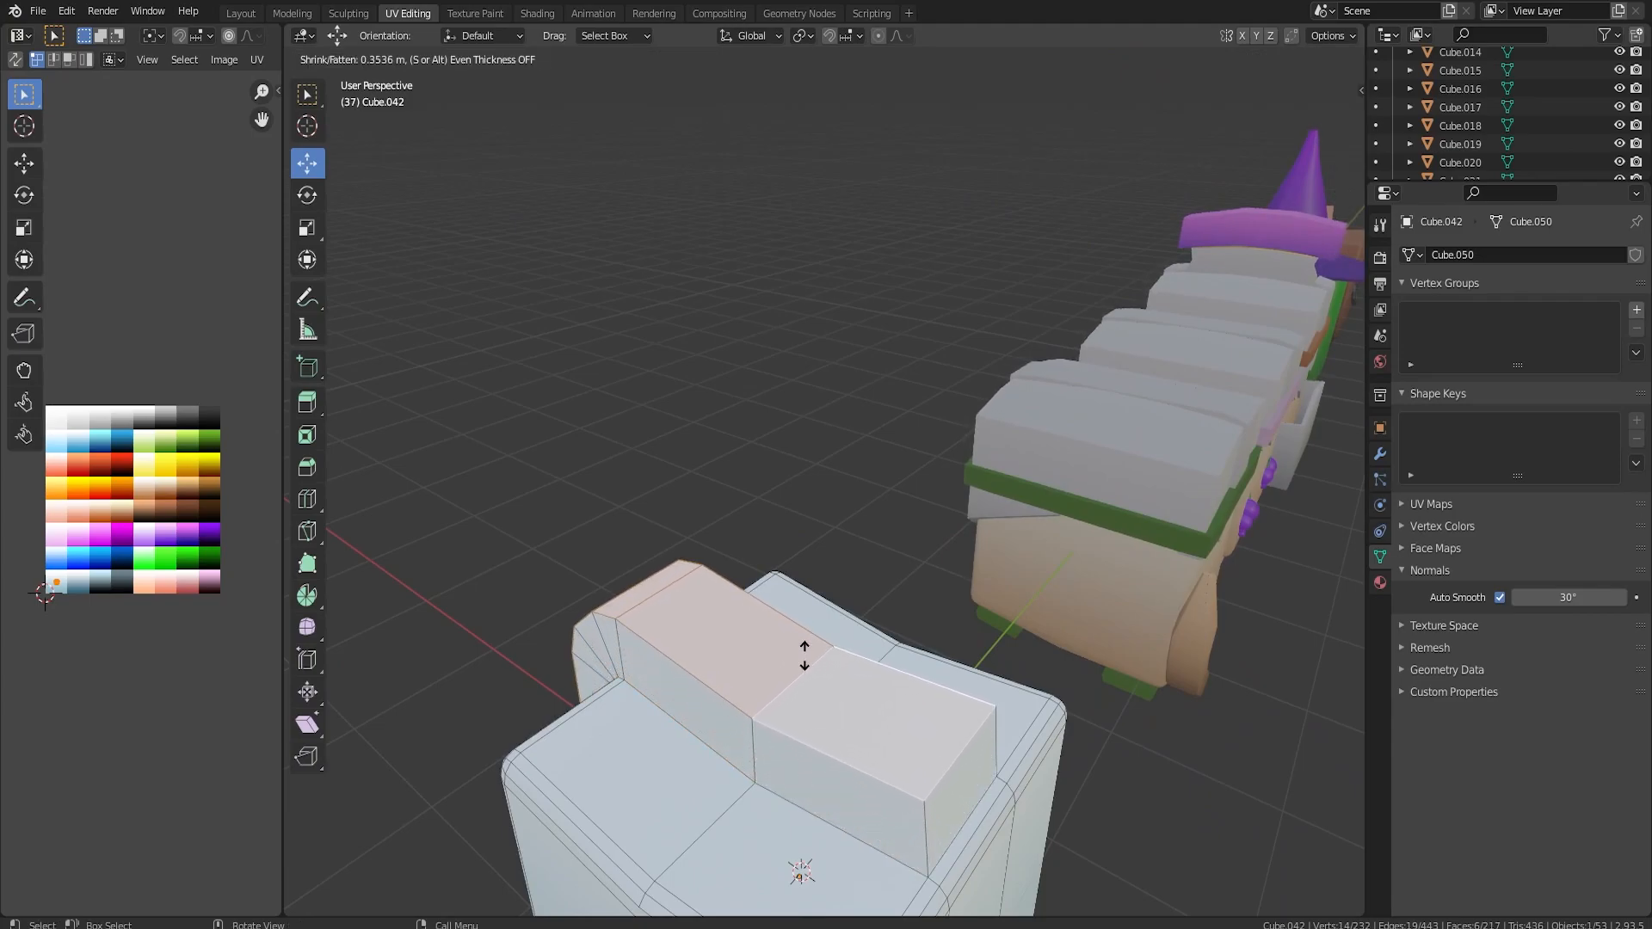
{"action": "left_click", "coordinate": [805, 651]}
Reshape the extruded strip by selecting its long outer edges and scaling them along Y to taper the crest.
{"action": "middle_click_drag", "start_coordinate": [895, 688], "coordinate": [824, 584]}
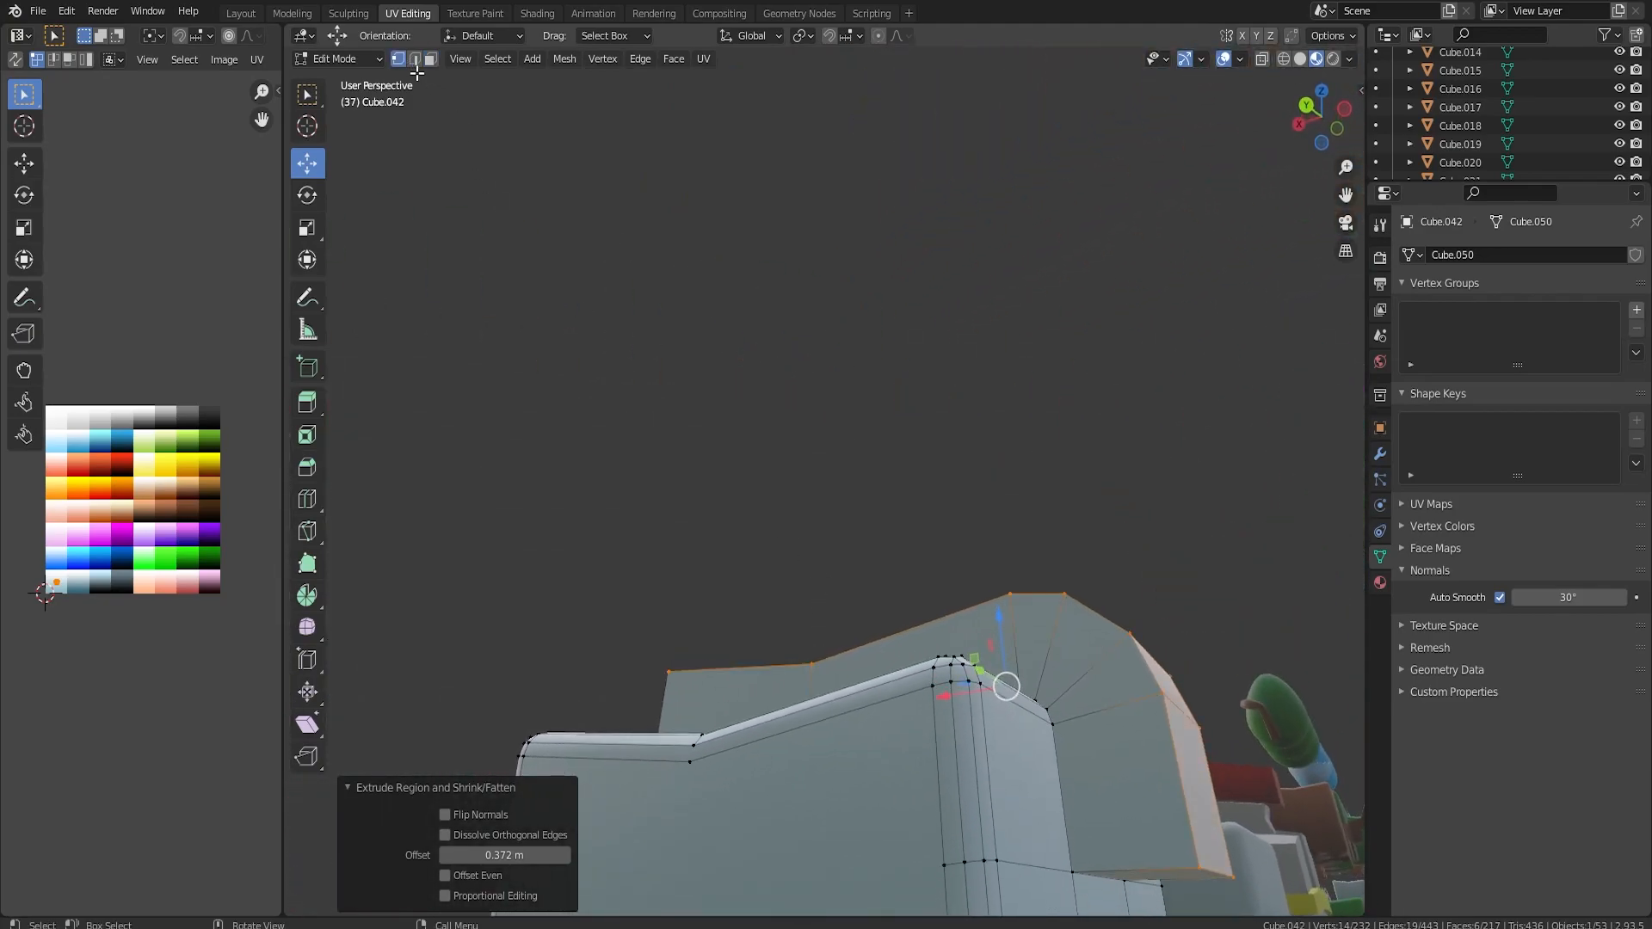
{"action": "middle_click_drag", "start_coordinate": [927, 561], "coordinate": [1059, 716]}
{"action": "left_click", "coordinate": [1064, 719]}
{"action": "left_click_drag", "start_coordinate": [1027, 726], "coordinate": [963, 734]}
{"action": "middle_click_drag", "start_coordinate": [1003, 723], "coordinate": [719, 630]}
{"action": "left_click", "coordinate": [700, 609]}
{"action": "left_click_drag", "start_coordinate": [688, 565], "coordinate": [687, 631]}
{"action": "middle_click_drag", "start_coordinate": [876, 613], "coordinate": [825, 620]}
{"action": "left_click", "coordinate": [805, 604], "text": "alt"}
{"action": "middle_click_drag", "start_coordinate": [692, 660], "coordinate": [863, 631]}
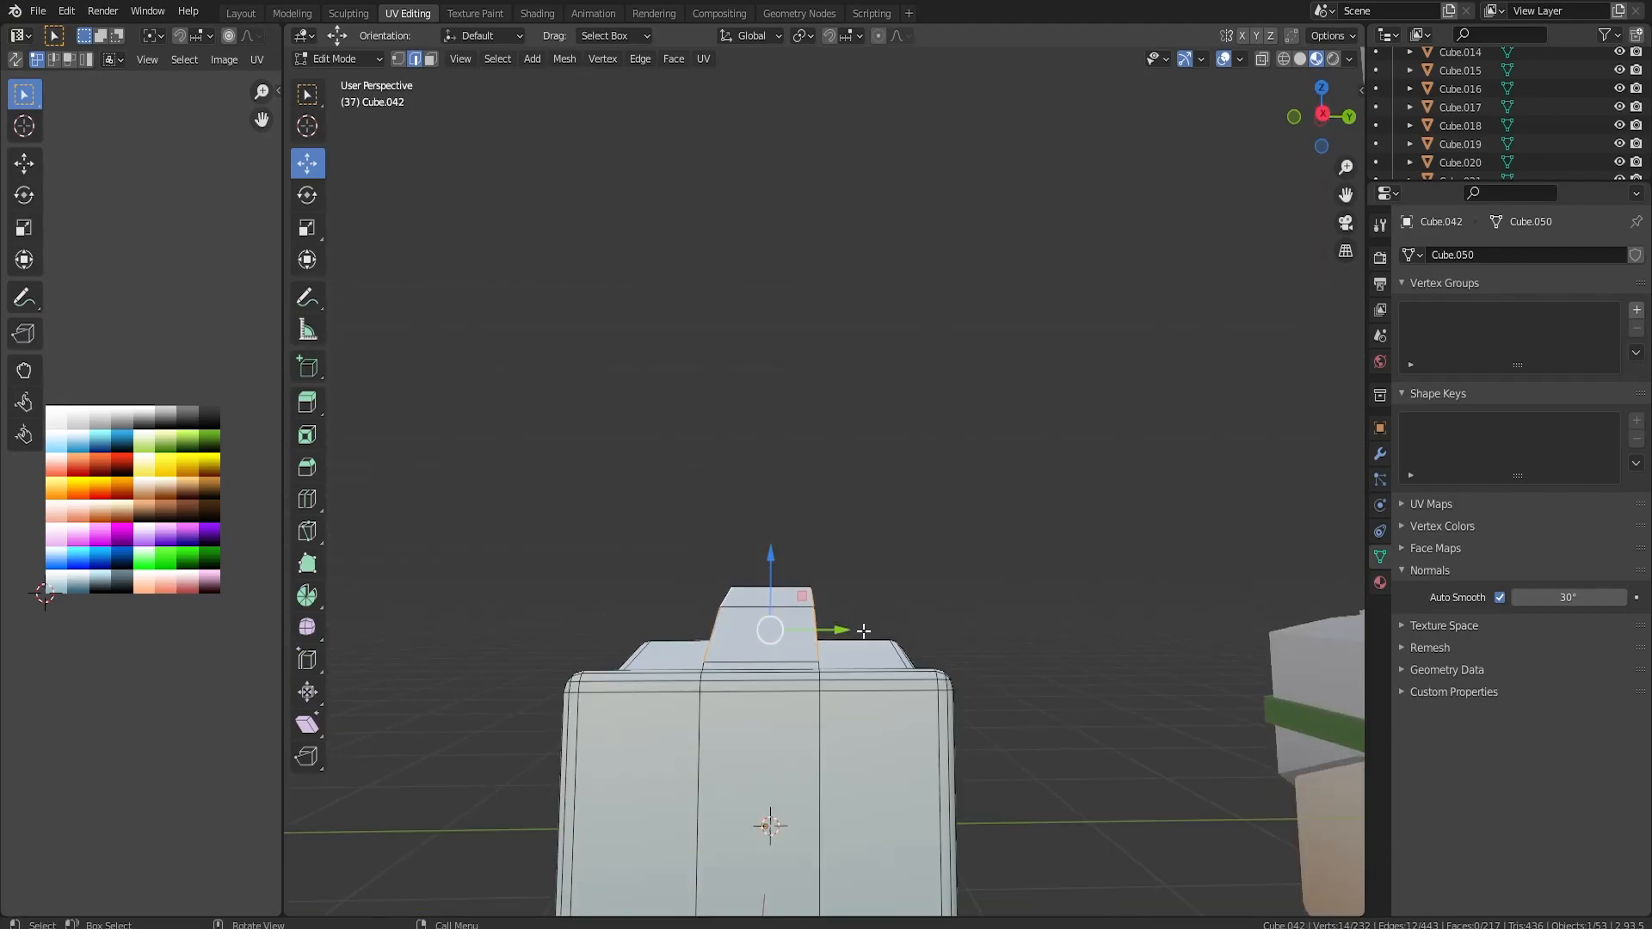
{"action": "key", "text": "s"}
{"action": "key", "text": "y"}
{"action": "left_click", "coordinate": [806, 617]}
Select all faces of the raised crest and recolour it dark brown by moving its UVs on the colour grid.
{"action": "middle_click_drag", "start_coordinate": [805, 617], "coordinate": [628, 490]}
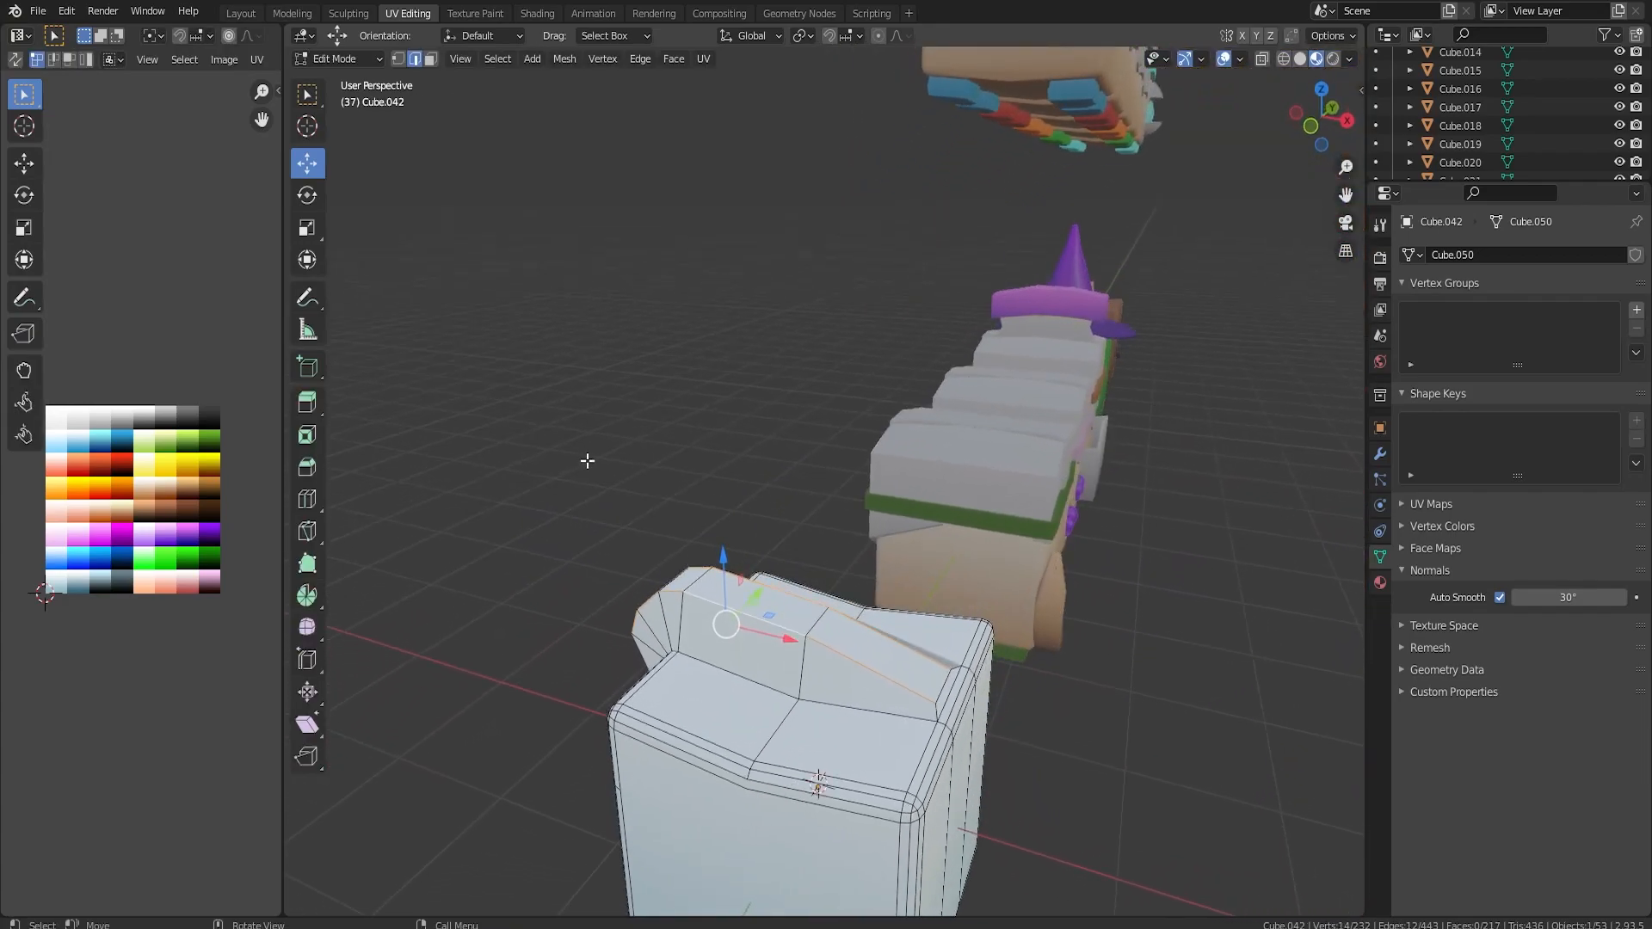
{"action": "left_click", "coordinate": [430, 58]}
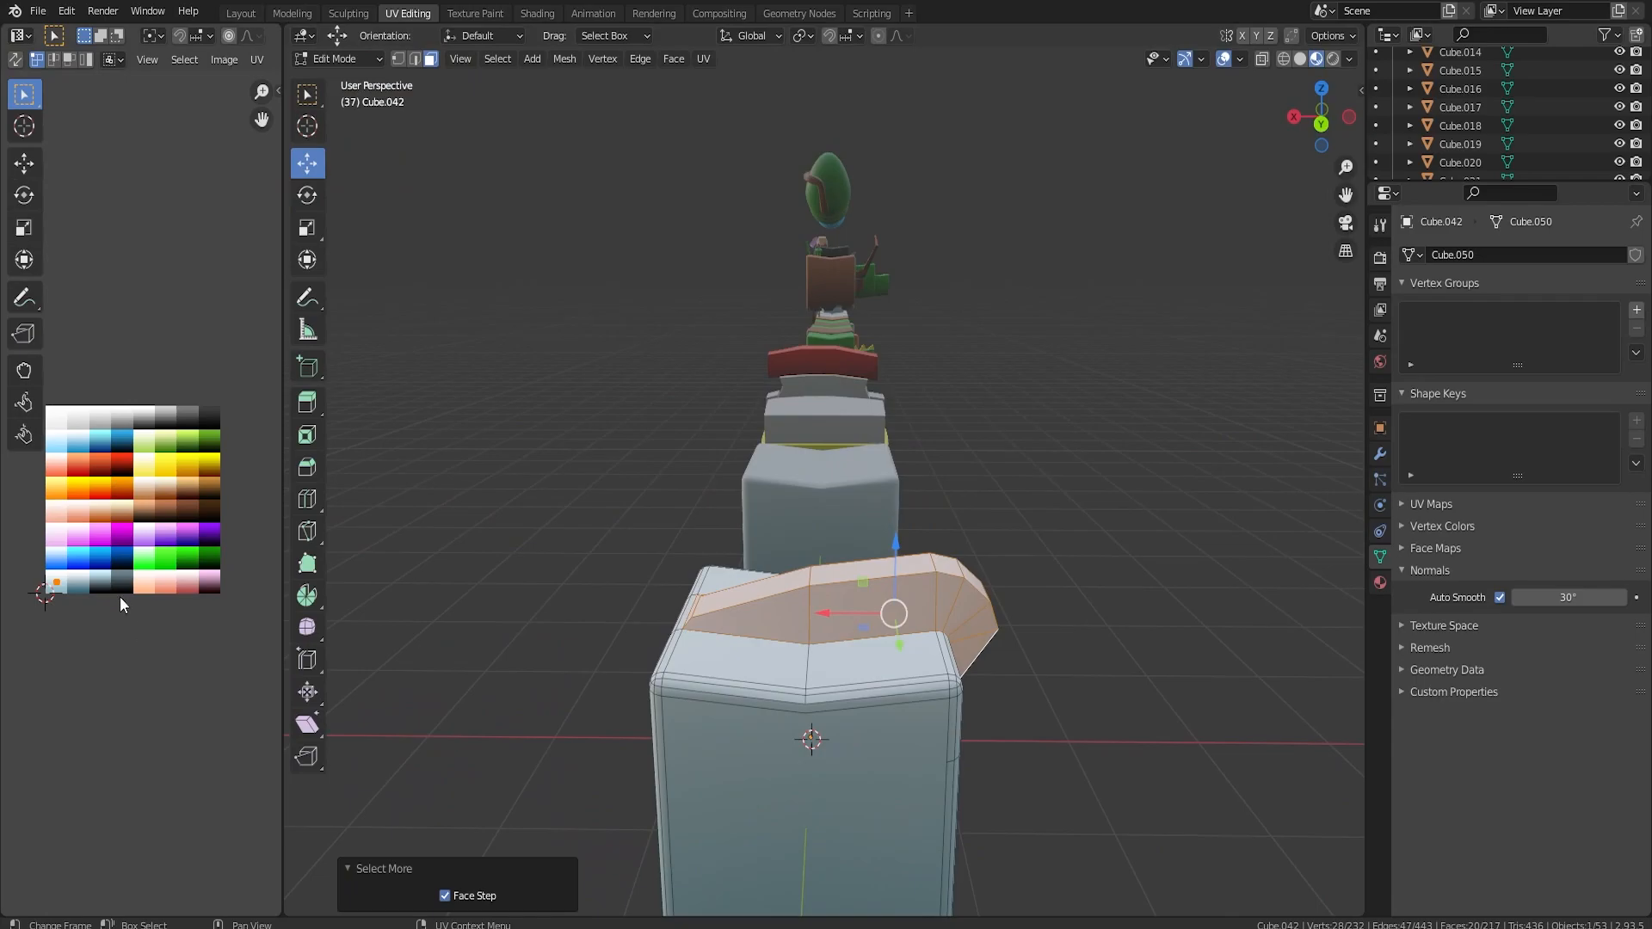
{"action": "key", "text": "g"}
{"action": "left_click", "coordinate": [272, 505]}
{"action": "key", "text": "Tab"}
{"action": "middle_click_drag", "start_coordinate": [758, 603], "coordinate": [972, 585]}
Select the cube's linked body, box-select only its pale-blue UVs and move them onto a light brown swatch.
{"action": "key", "text": "Tab"}
{"action": "scroll", "coordinate": [850, 723], "scroll_direction": "down", "scroll_amount": 1}
{"action": "left_click", "coordinate": [825, 711]}
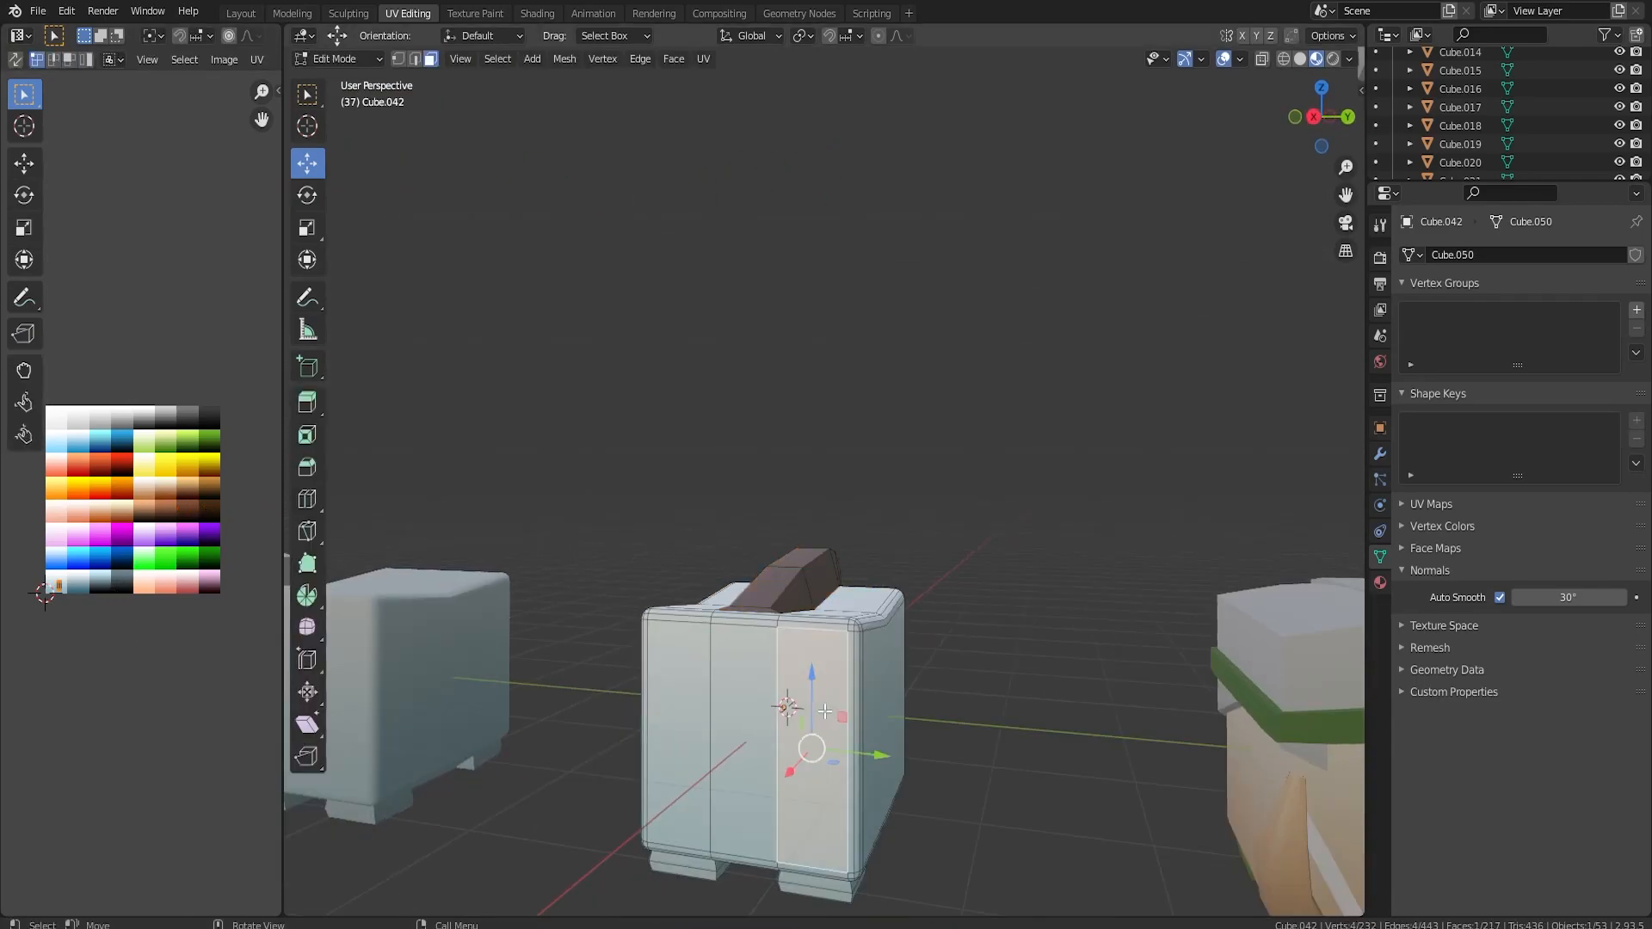
{"action": "key", "text": "ctrl+l"}
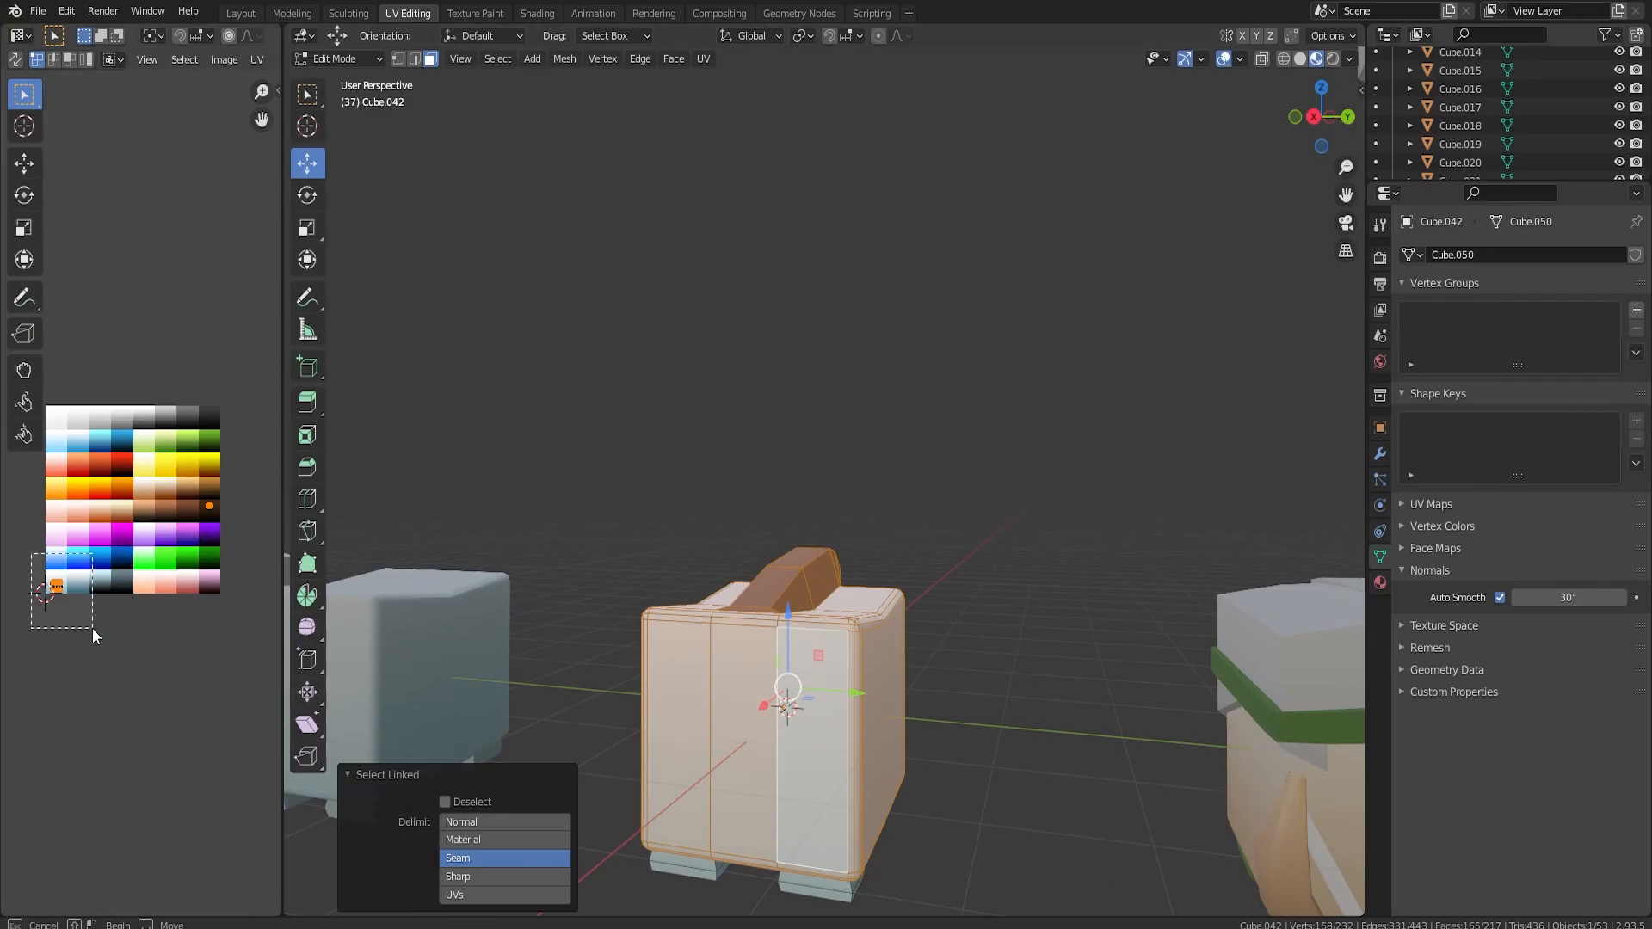
{"action": "left_click_drag", "start_coordinate": [91, 628], "coordinate": [90, 627]}
{"action": "key", "text": "g"}
{"action": "left_click", "coordinate": [200, 547]}
Select the cube's four feet with their linked faces and recolour them brown on the colour grid.
{"action": "middle_click_drag", "start_coordinate": [684, 850], "coordinate": [661, 803]}
{"action": "left_click", "coordinate": [641, 824]}
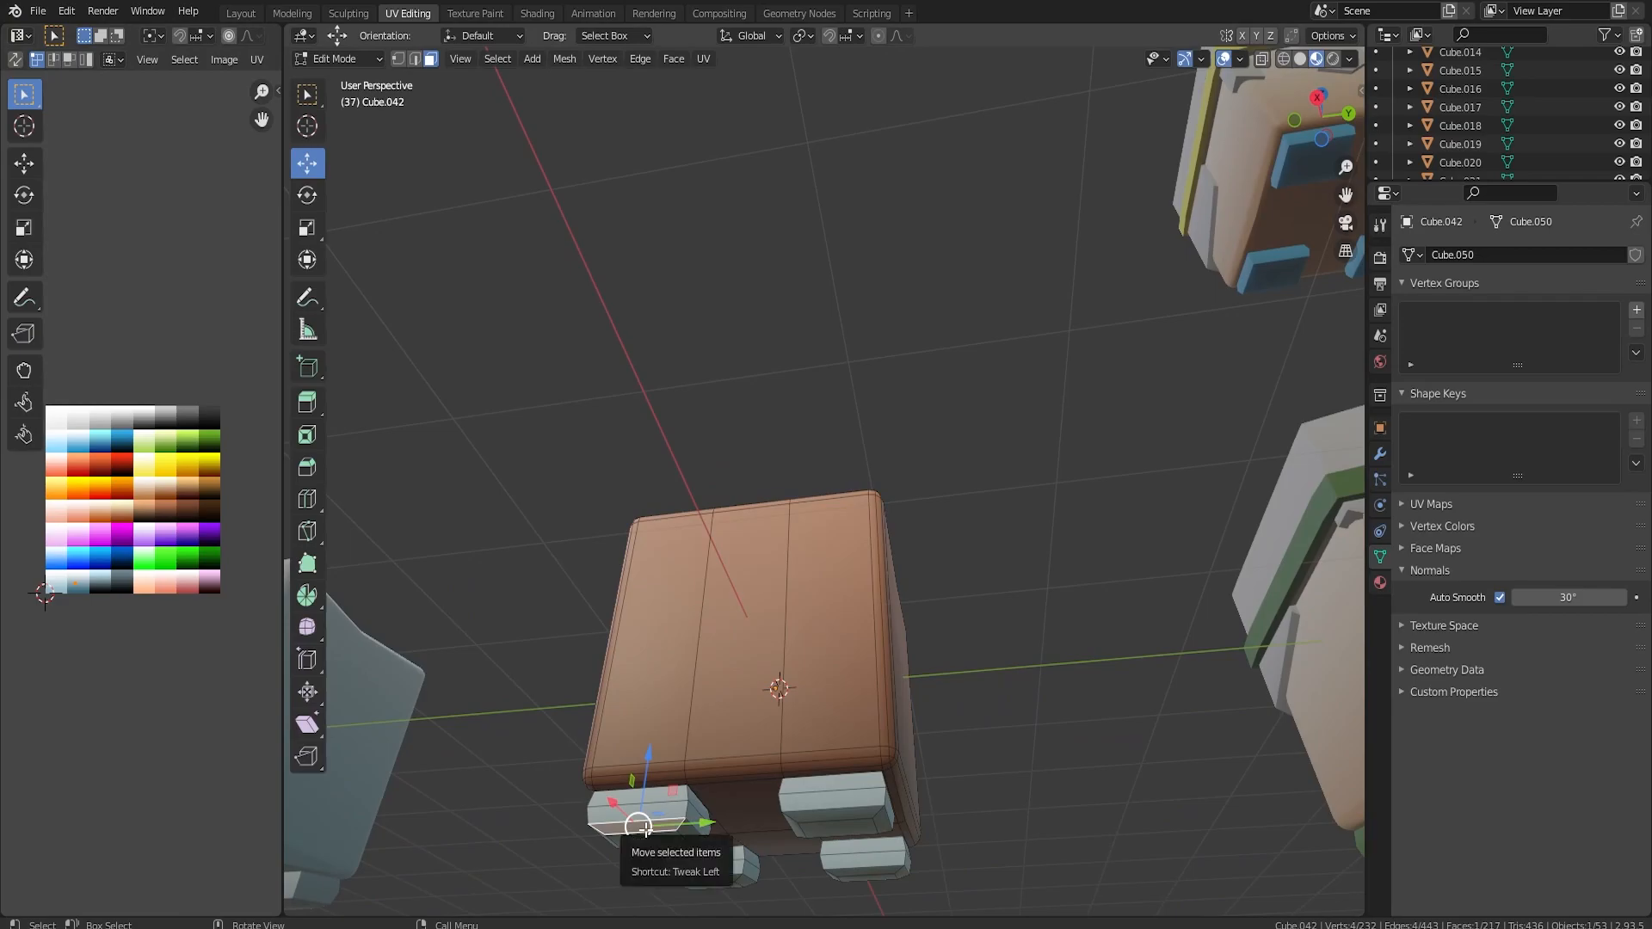
{"action": "left_click", "coordinate": [856, 833], "text": "shift"}
{"action": "key", "text": "ctrl+l"}
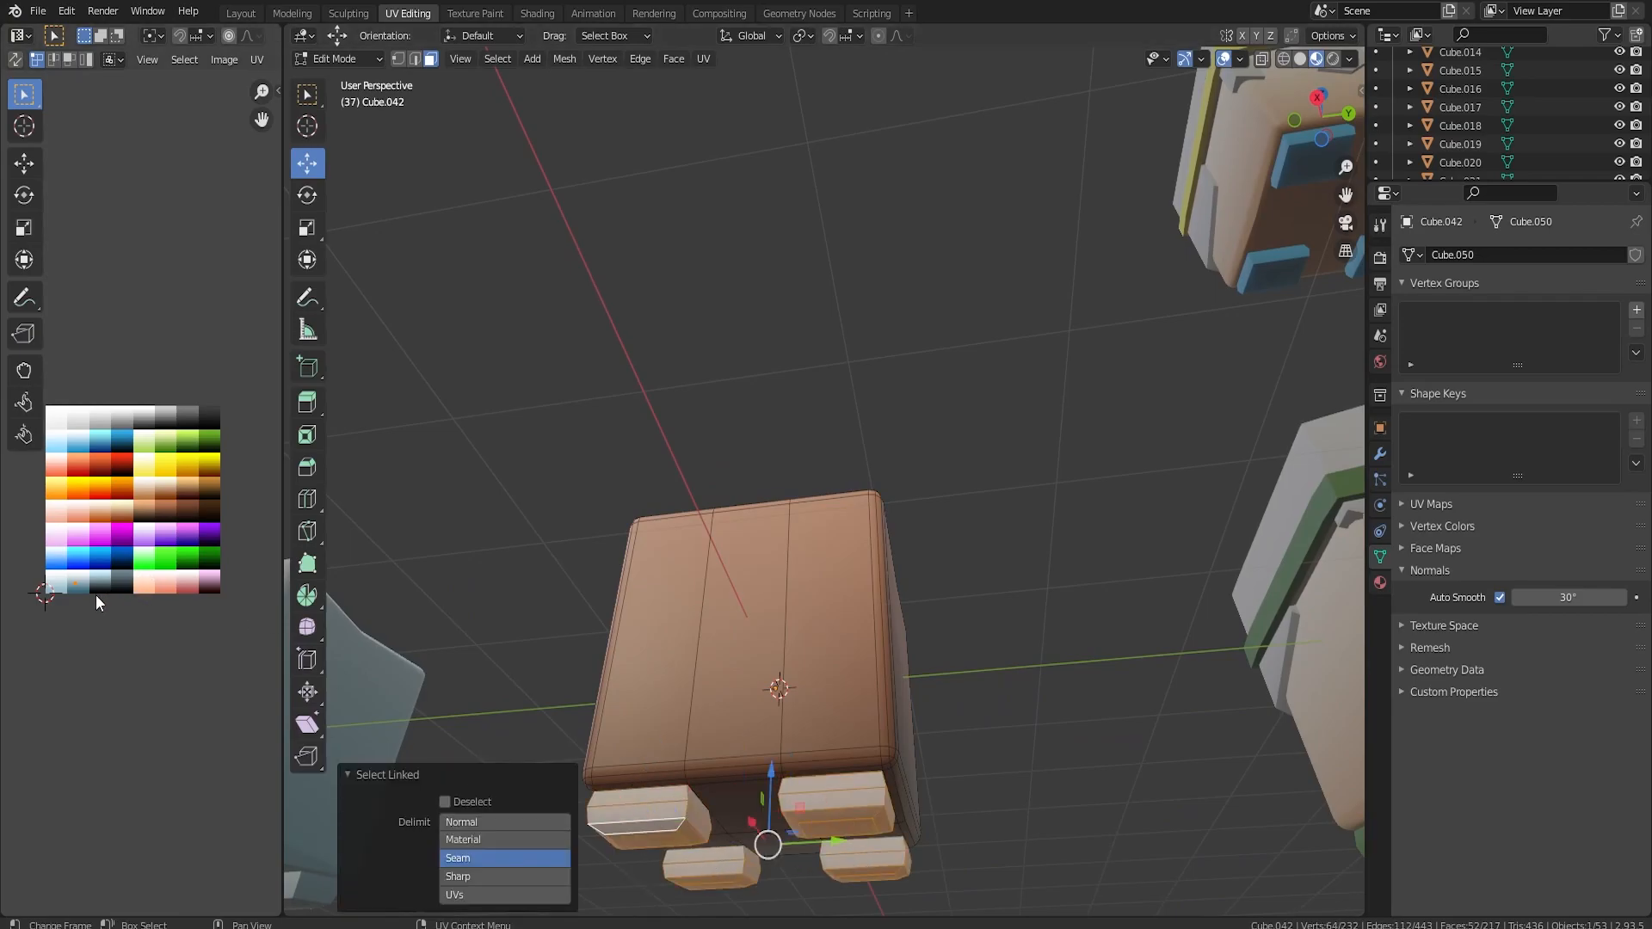
{"action": "key", "text": "Tab"}
Reposition the white character with the gold crest in the front row between the winged and the brown character.
{"action": "middle_click_drag", "start_coordinate": [332, 535], "coordinate": [890, 720]}
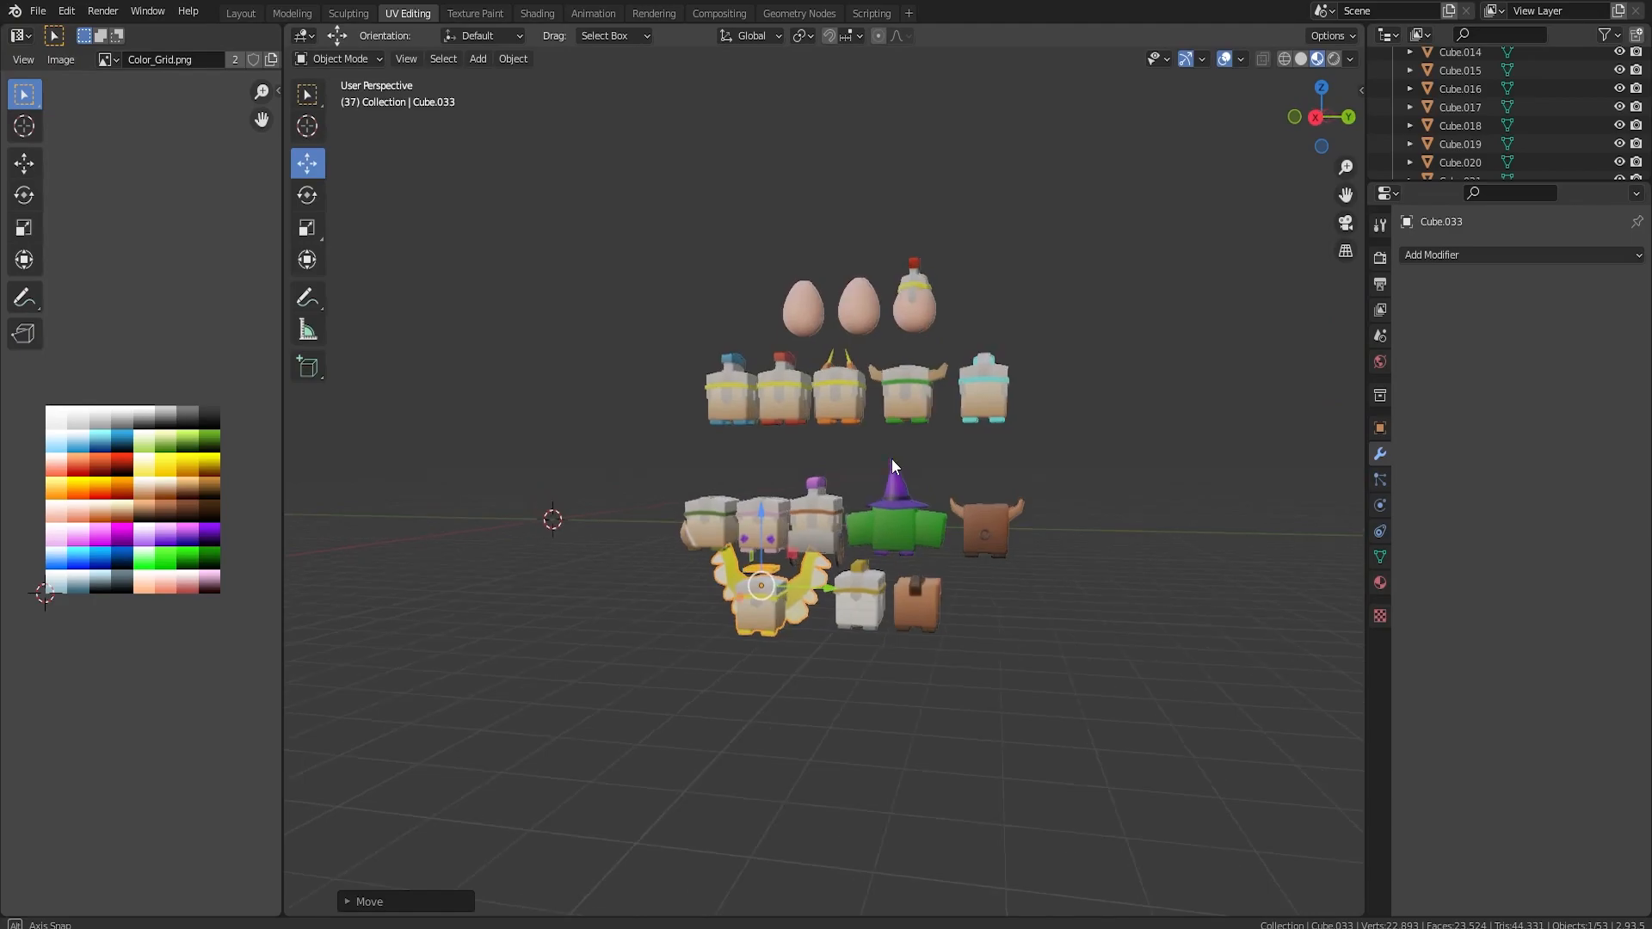
{"action": "scroll", "coordinate": [933, 582], "scroll_direction": "up", "scroll_amount": 3}
{"action": "middle_click_drag", "start_coordinate": [1101, 674], "coordinate": [793, 668]}
{"action": "scroll", "coordinate": [895, 639], "scroll_direction": "up", "scroll_amount": 2}
{"action": "middle_click_drag", "start_coordinate": [895, 639], "coordinate": [844, 617]}
{"action": "left_click", "coordinate": [874, 621]}
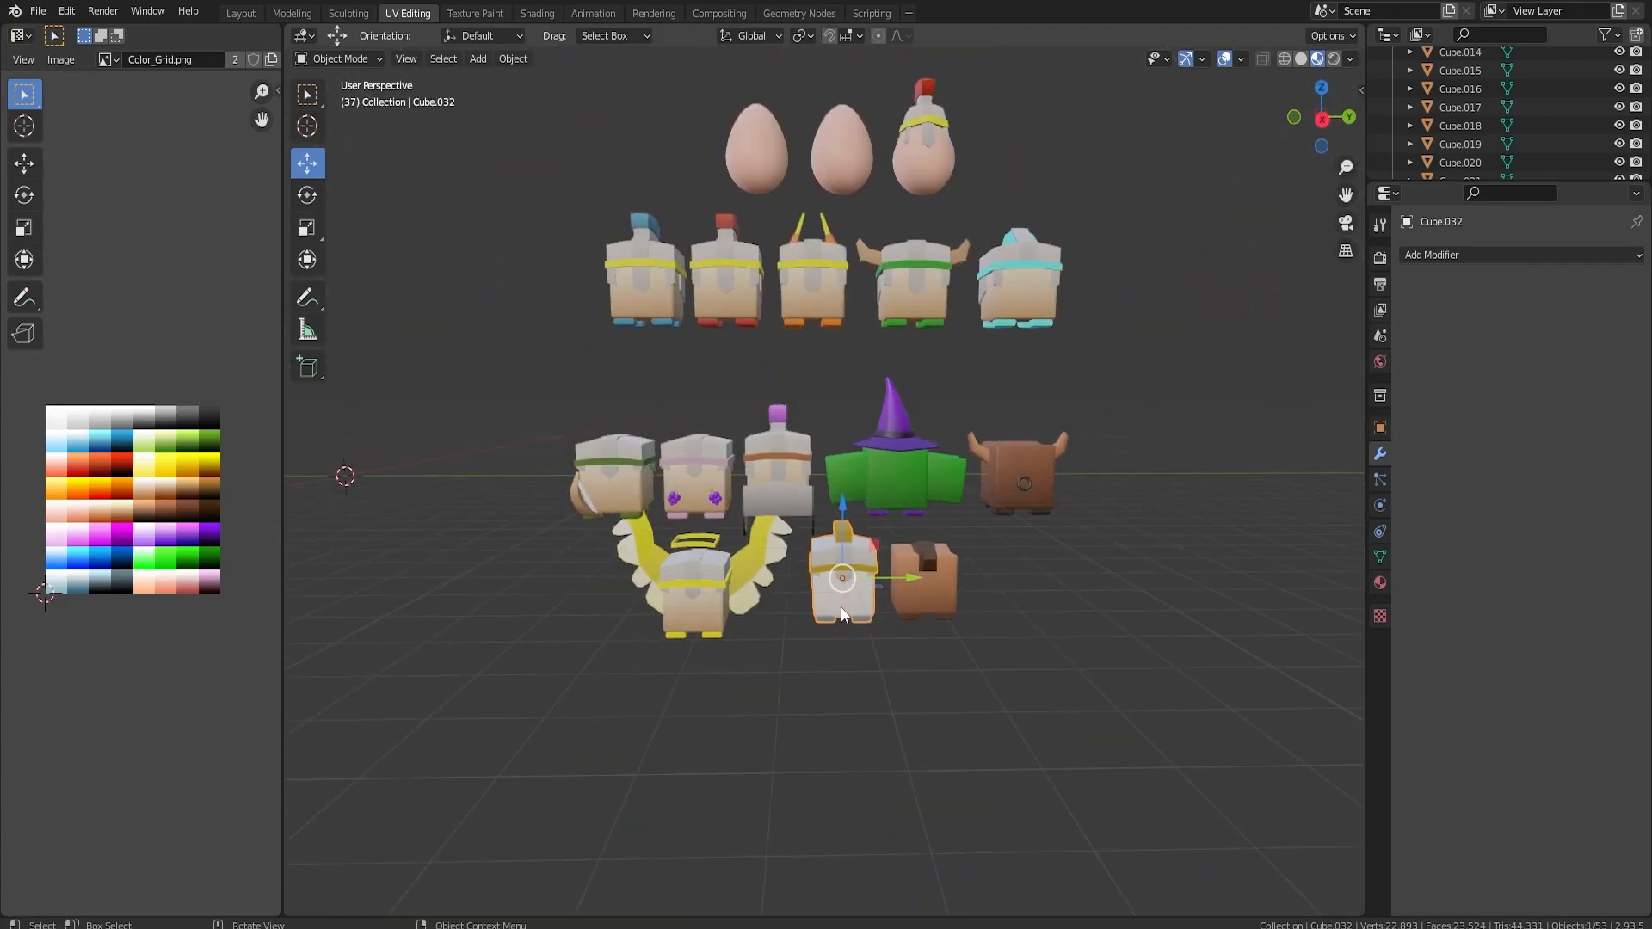
{"action": "left_click_drag", "start_coordinate": [842, 528], "coordinate": [868, 591]}
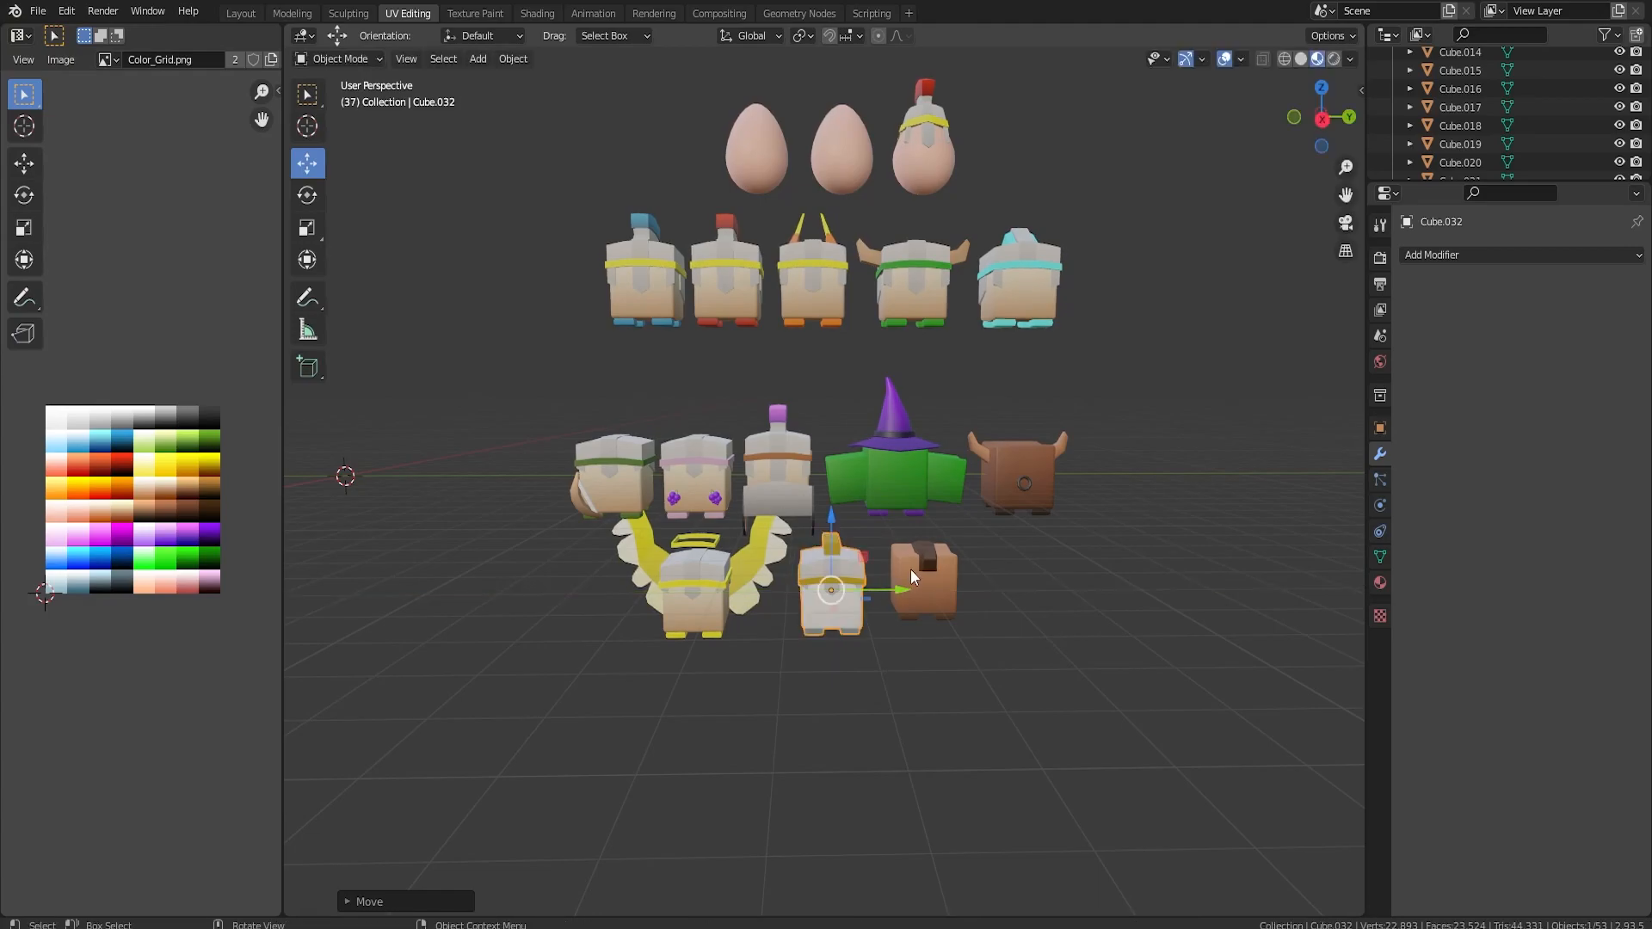
{"action": "middle_click_drag", "start_coordinate": [982, 535], "coordinate": [881, 596]}
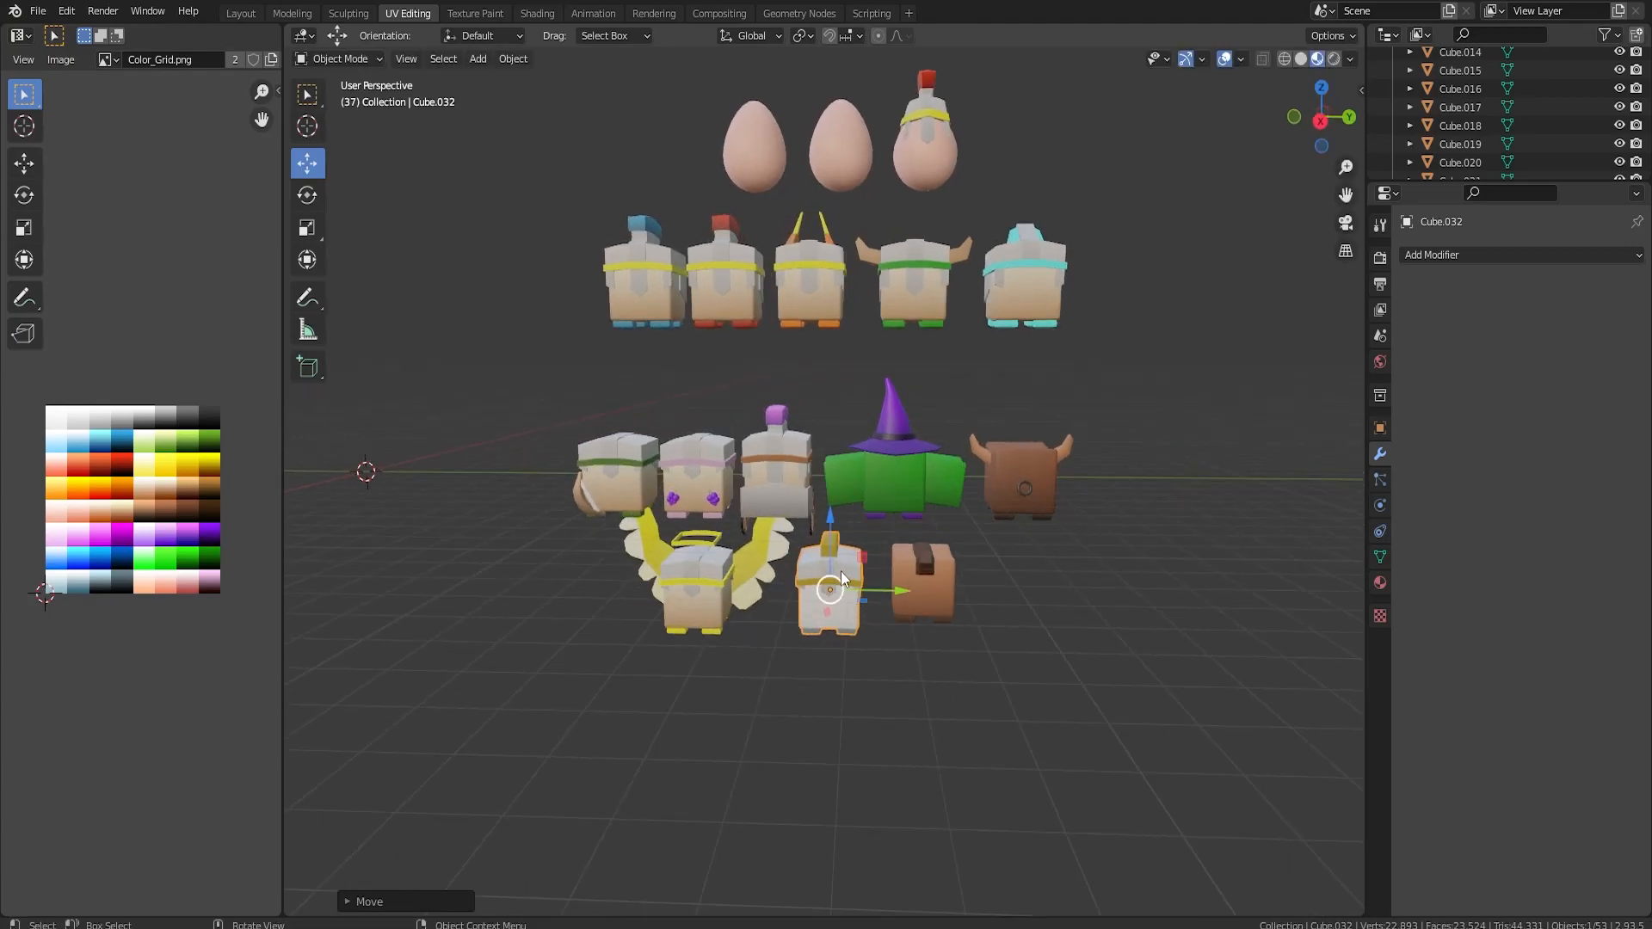
Select the green character with the purple witch hat and review the arranged character rows.
{"action": "left_click", "coordinate": [886, 413]}
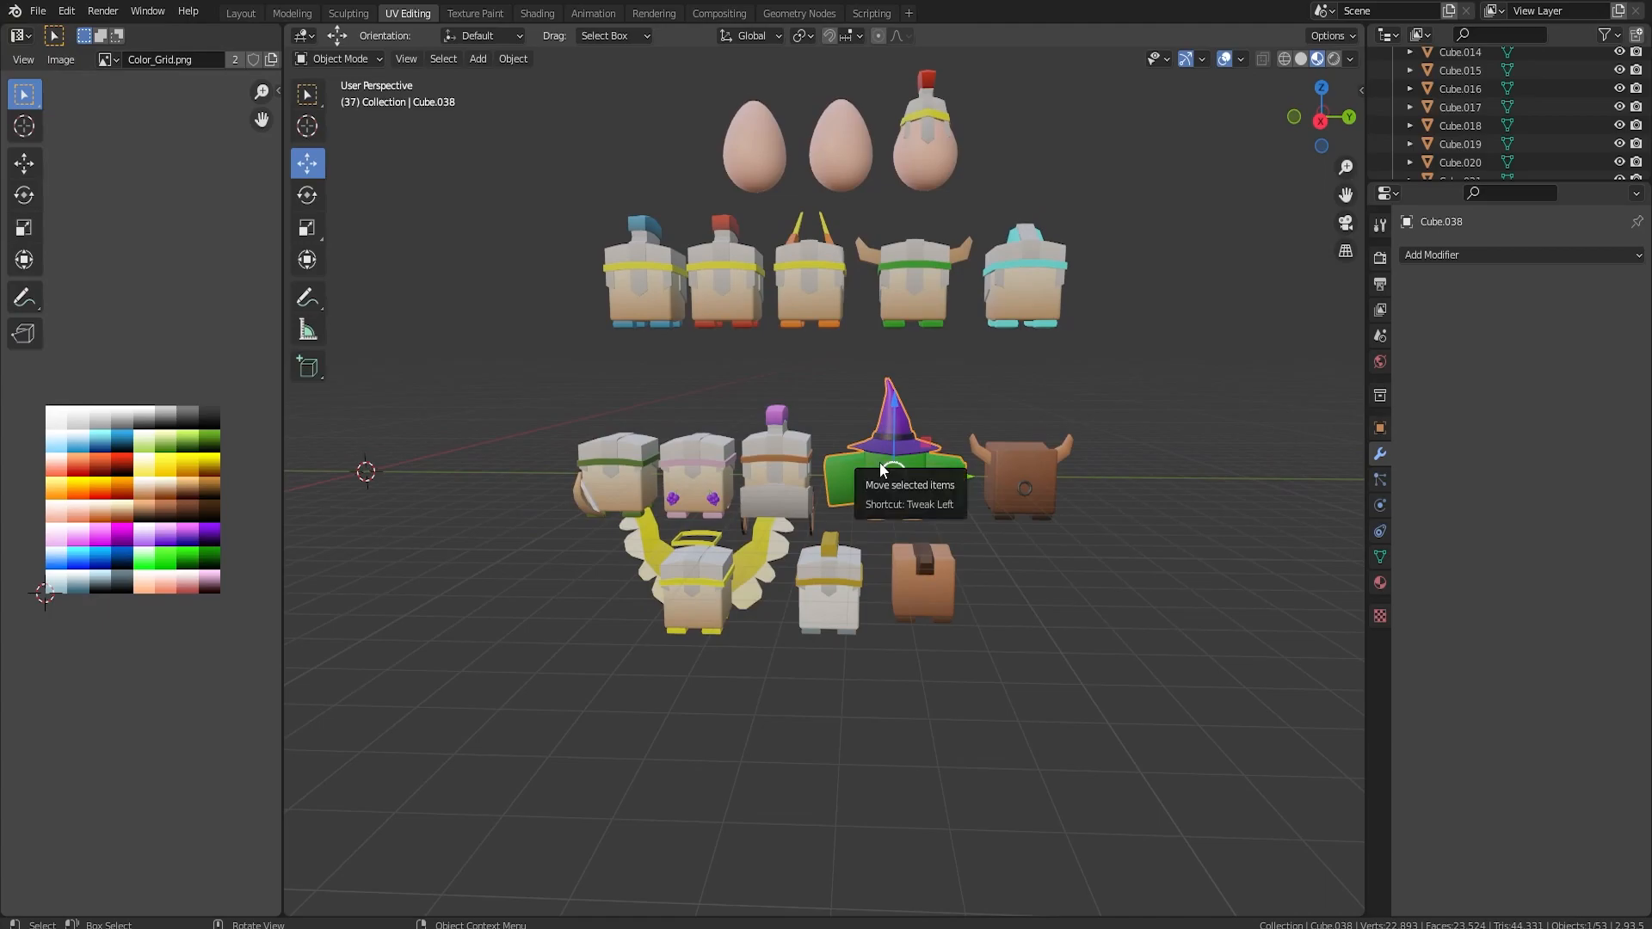
{"action": "scroll", "coordinate": [917, 465], "scroll_direction": "up", "scroll_amount": 4}
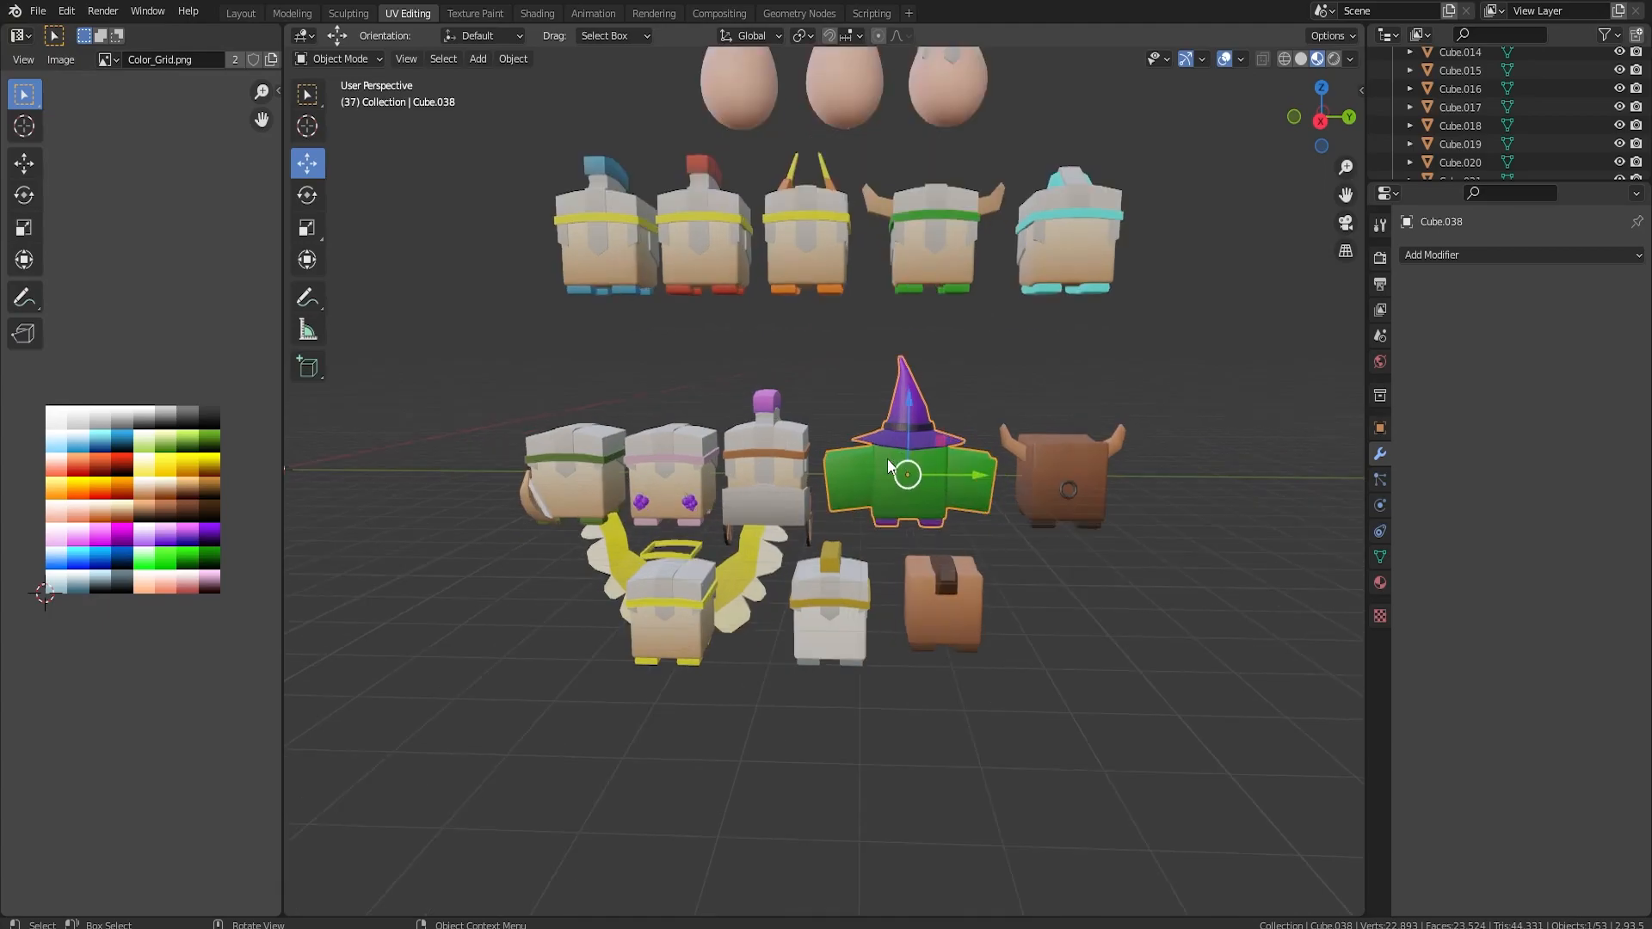
{"action": "mouse_move", "coordinate": [1025, 498]}
{"action": "middle_mouse_down"}
{"action": "mouse_move", "coordinate": [990, 425]}
{"action": "mouse_move", "coordinate": [1058, 398]}
{"action": "mouse_move", "coordinate": [1003, 322]}
{"action": "mouse_move", "coordinate": [997, 410]}
{"action": "mouse_move", "coordinate": [1031, 472]}
{"action": "middle_mouse_up"}
{"action": "scroll", "coordinate": [1031, 472], "scroll_direction": "down", "scroll_amount": 4}
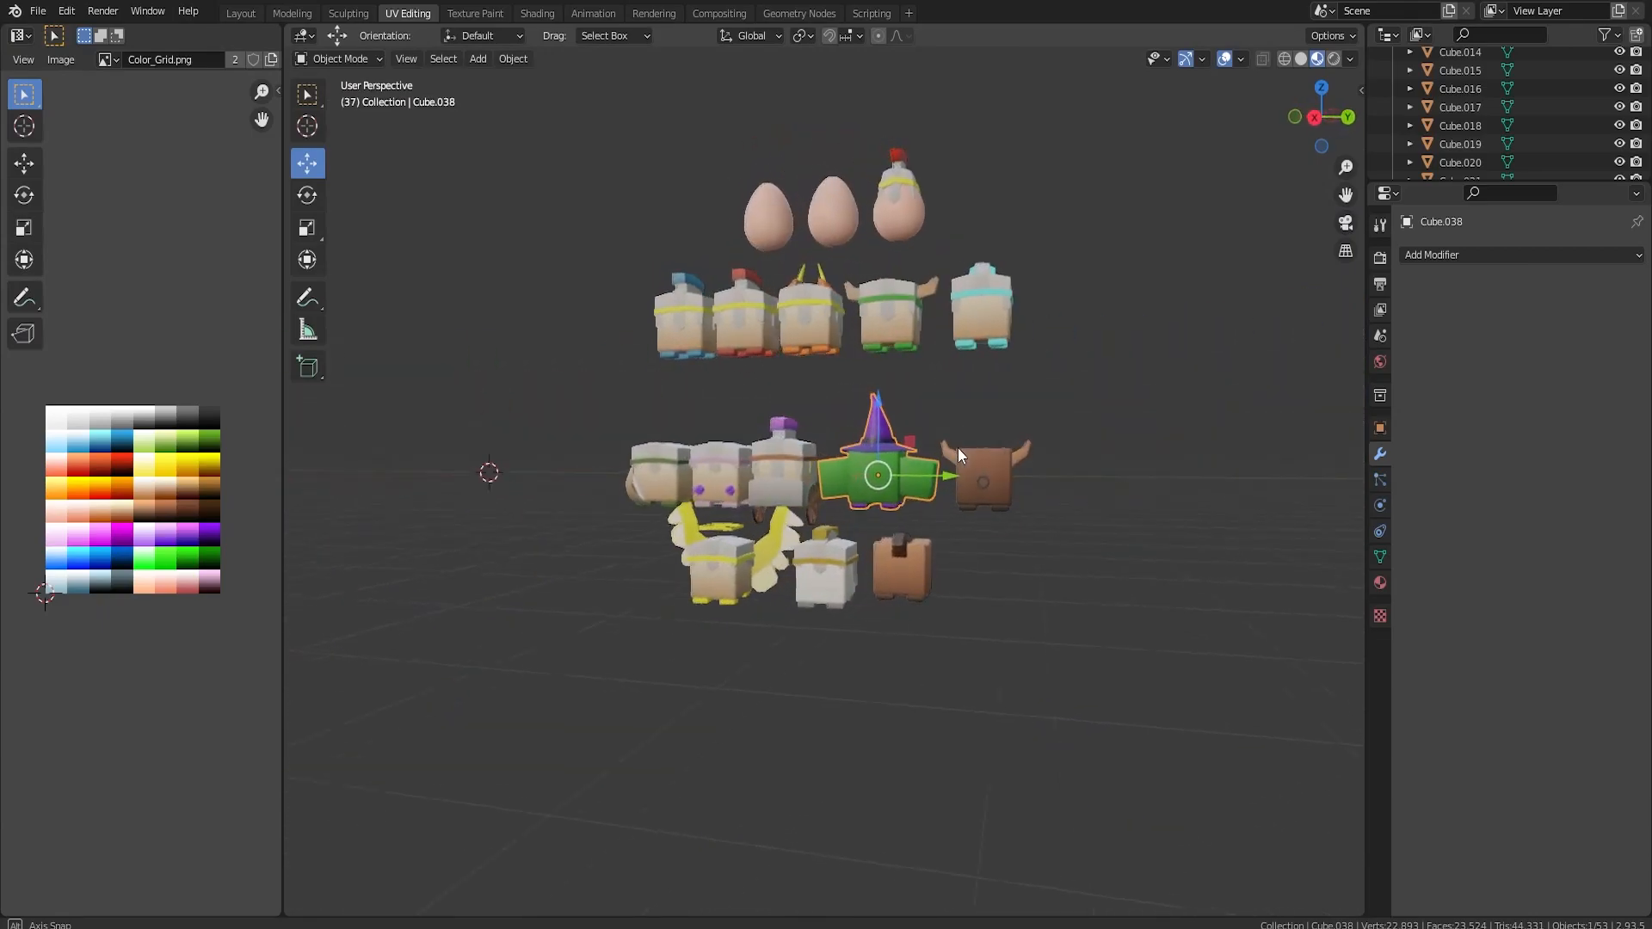
{"action": "scroll", "coordinate": [984, 446], "scroll_direction": "up", "scroll_amount": 5}
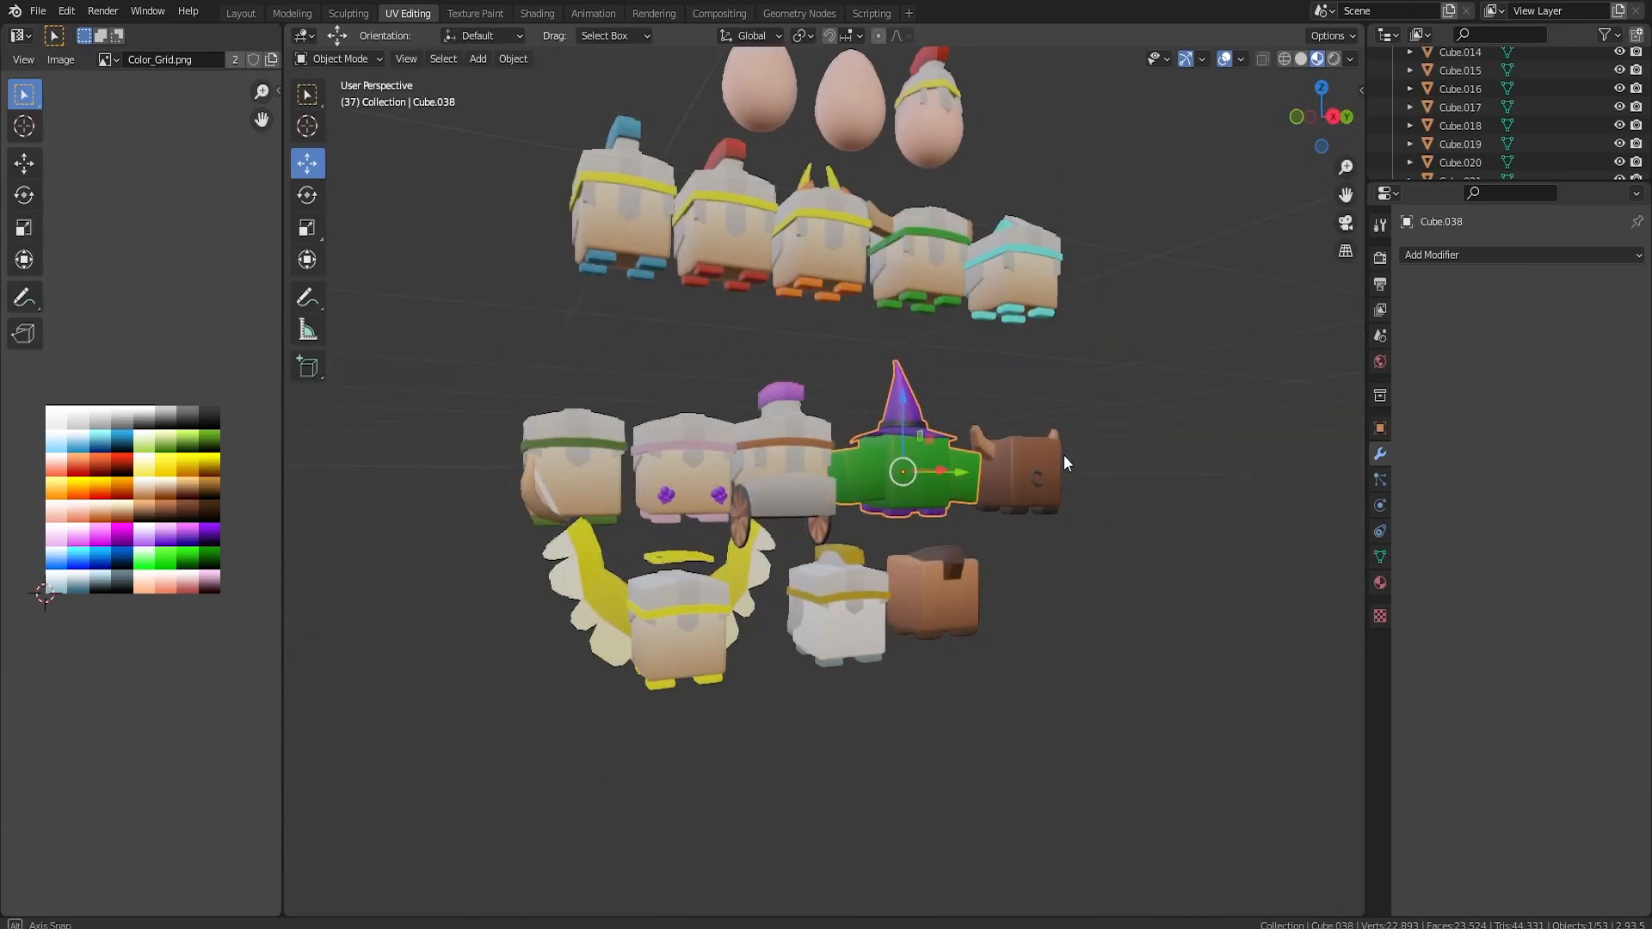